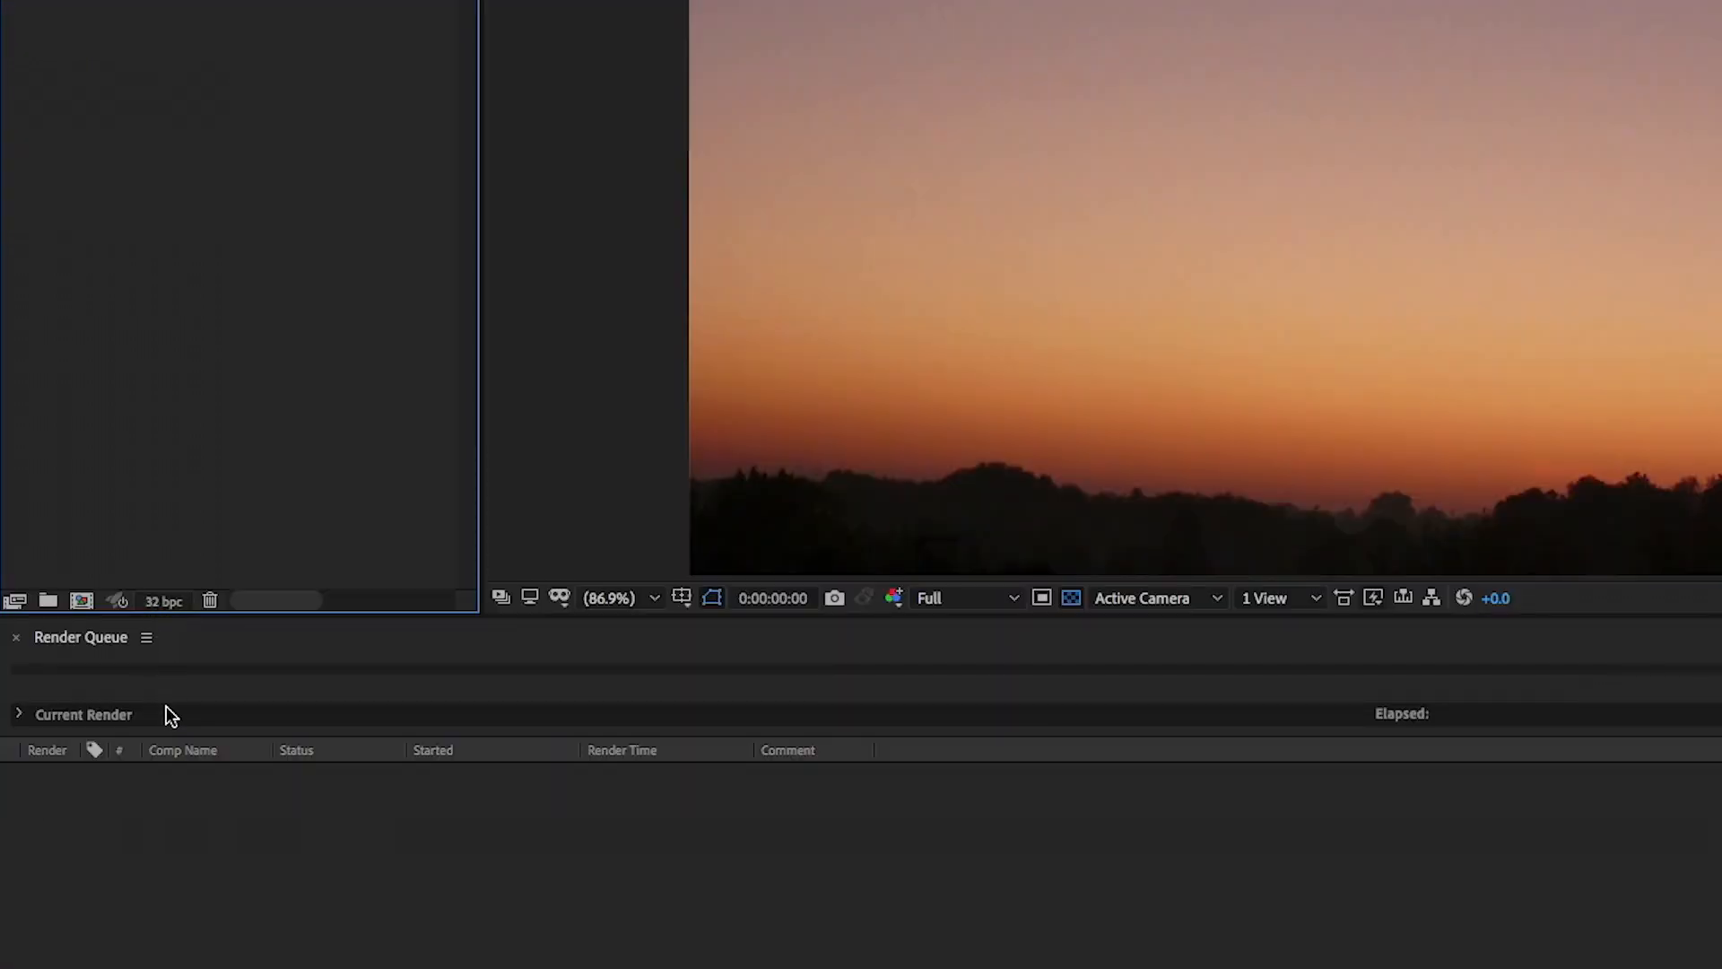
Cycle the project color depth through its options back to 32 bpc
left_click(165, 603, "alt")
left_click(165, 602, "alt")
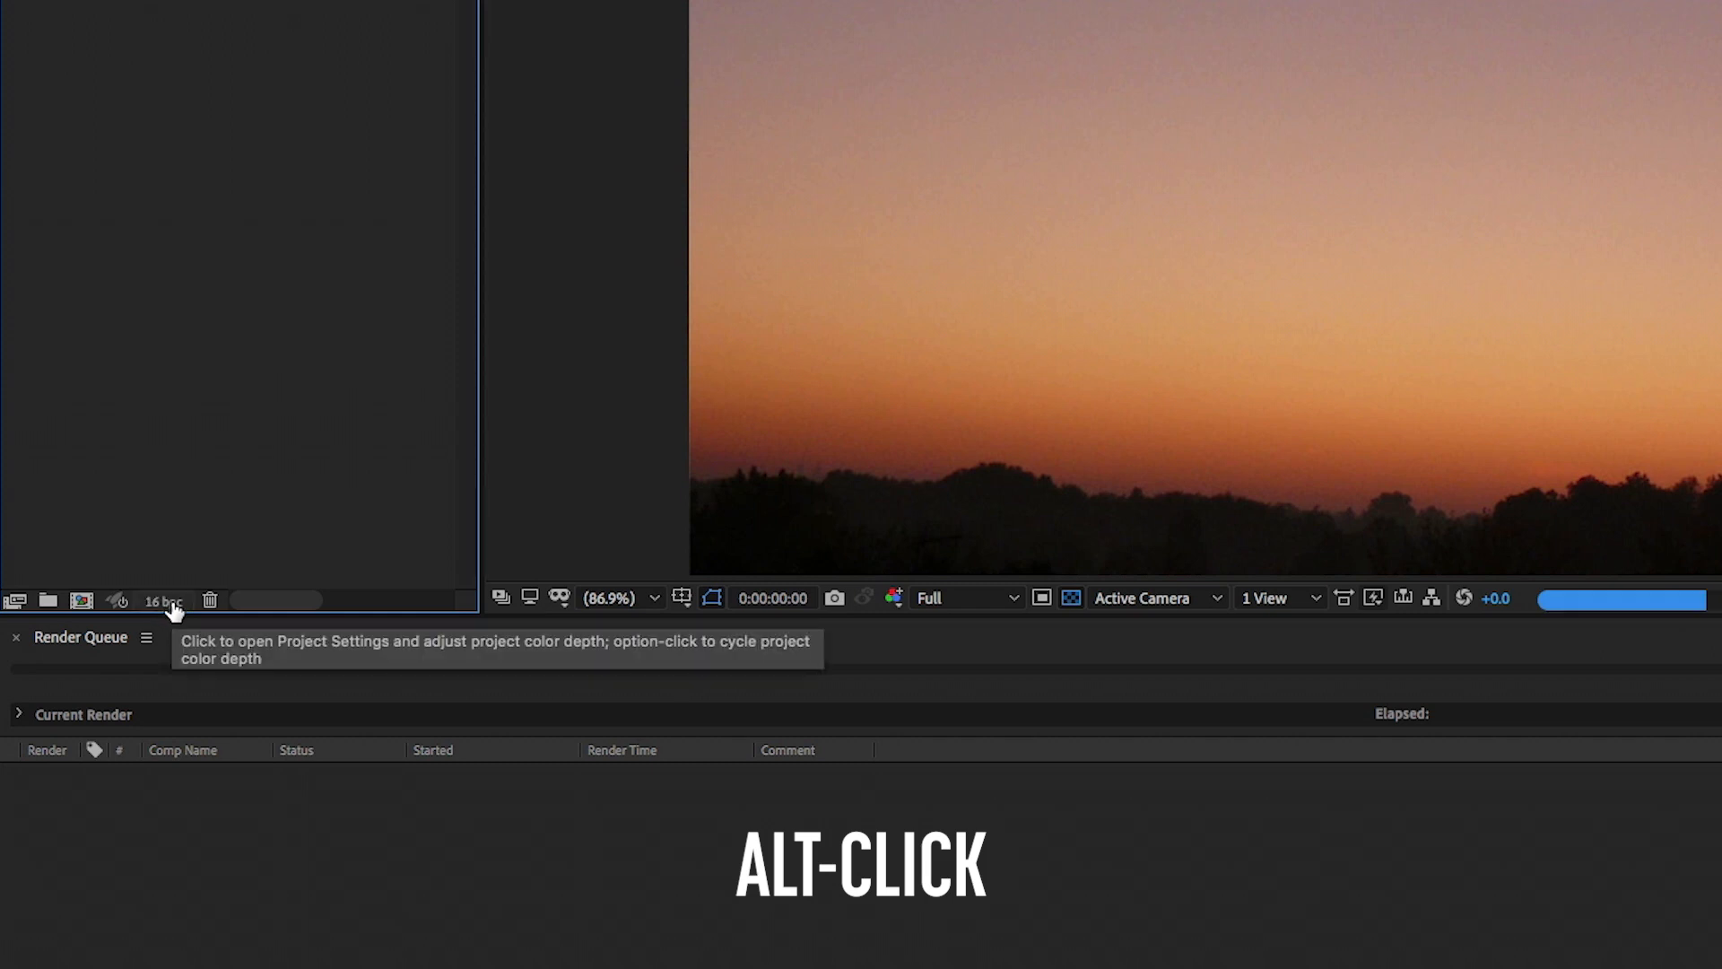
left_click(170, 602, "alt")
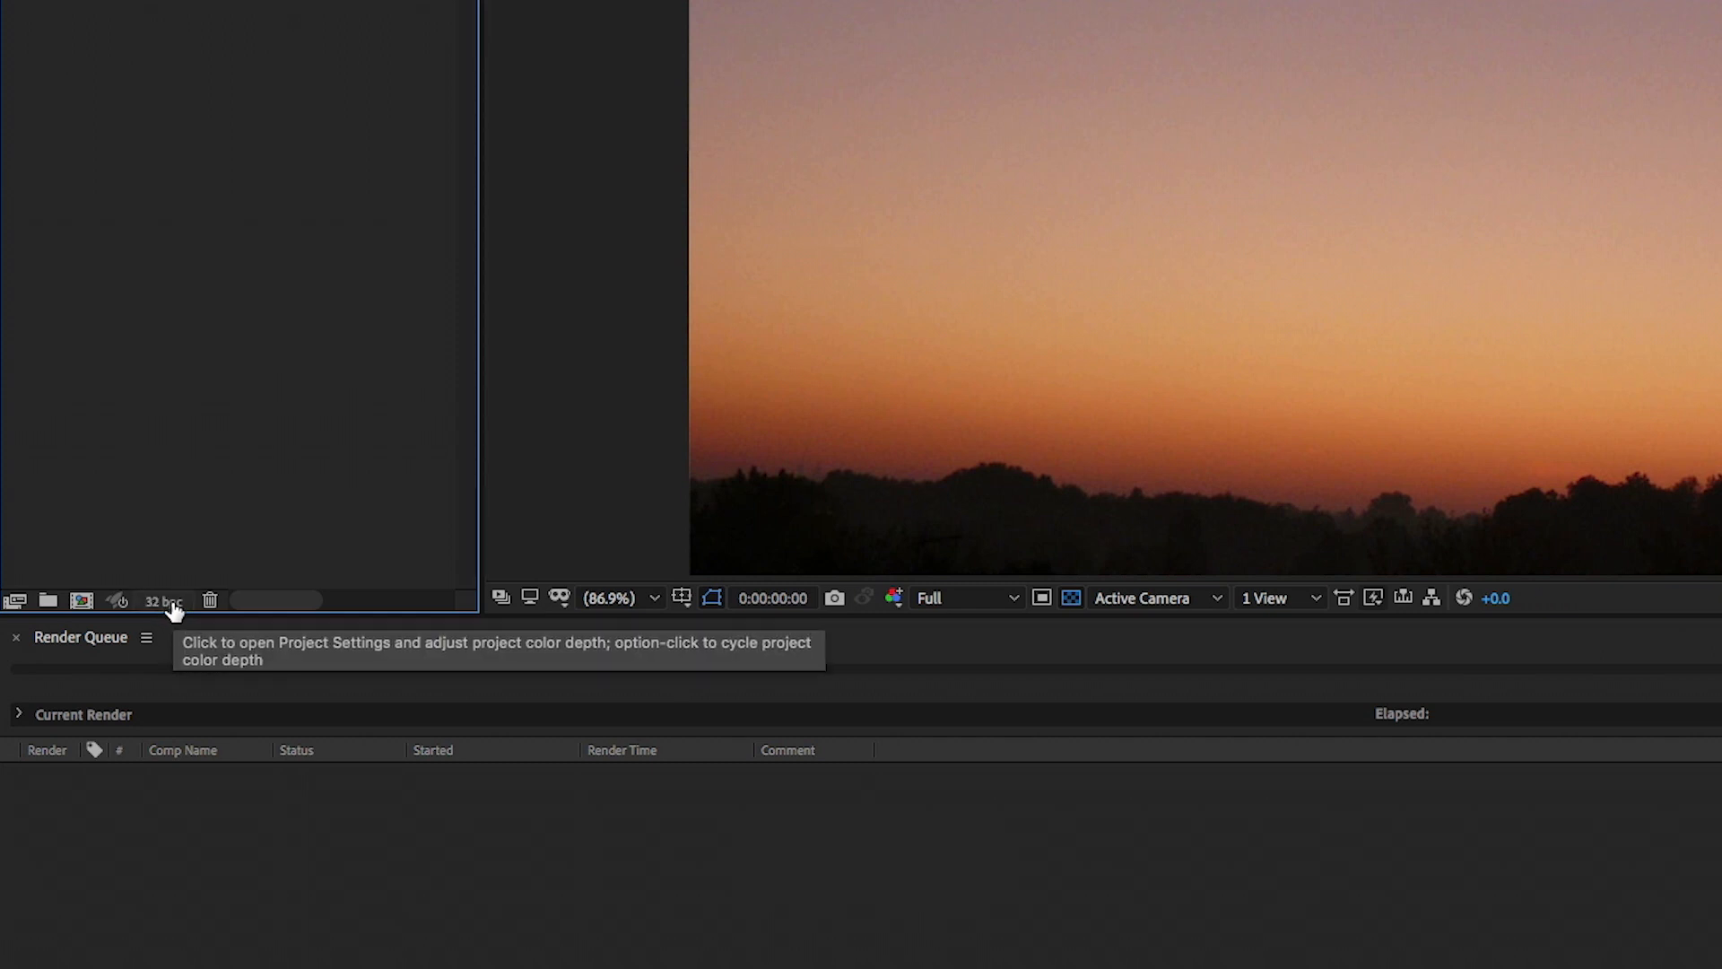
Create a composition named --MAIN_COMP with the aspect ratio locked to 16:9, a 23.976 fps frame rate and a 30-second duration
left_click(82, 601)
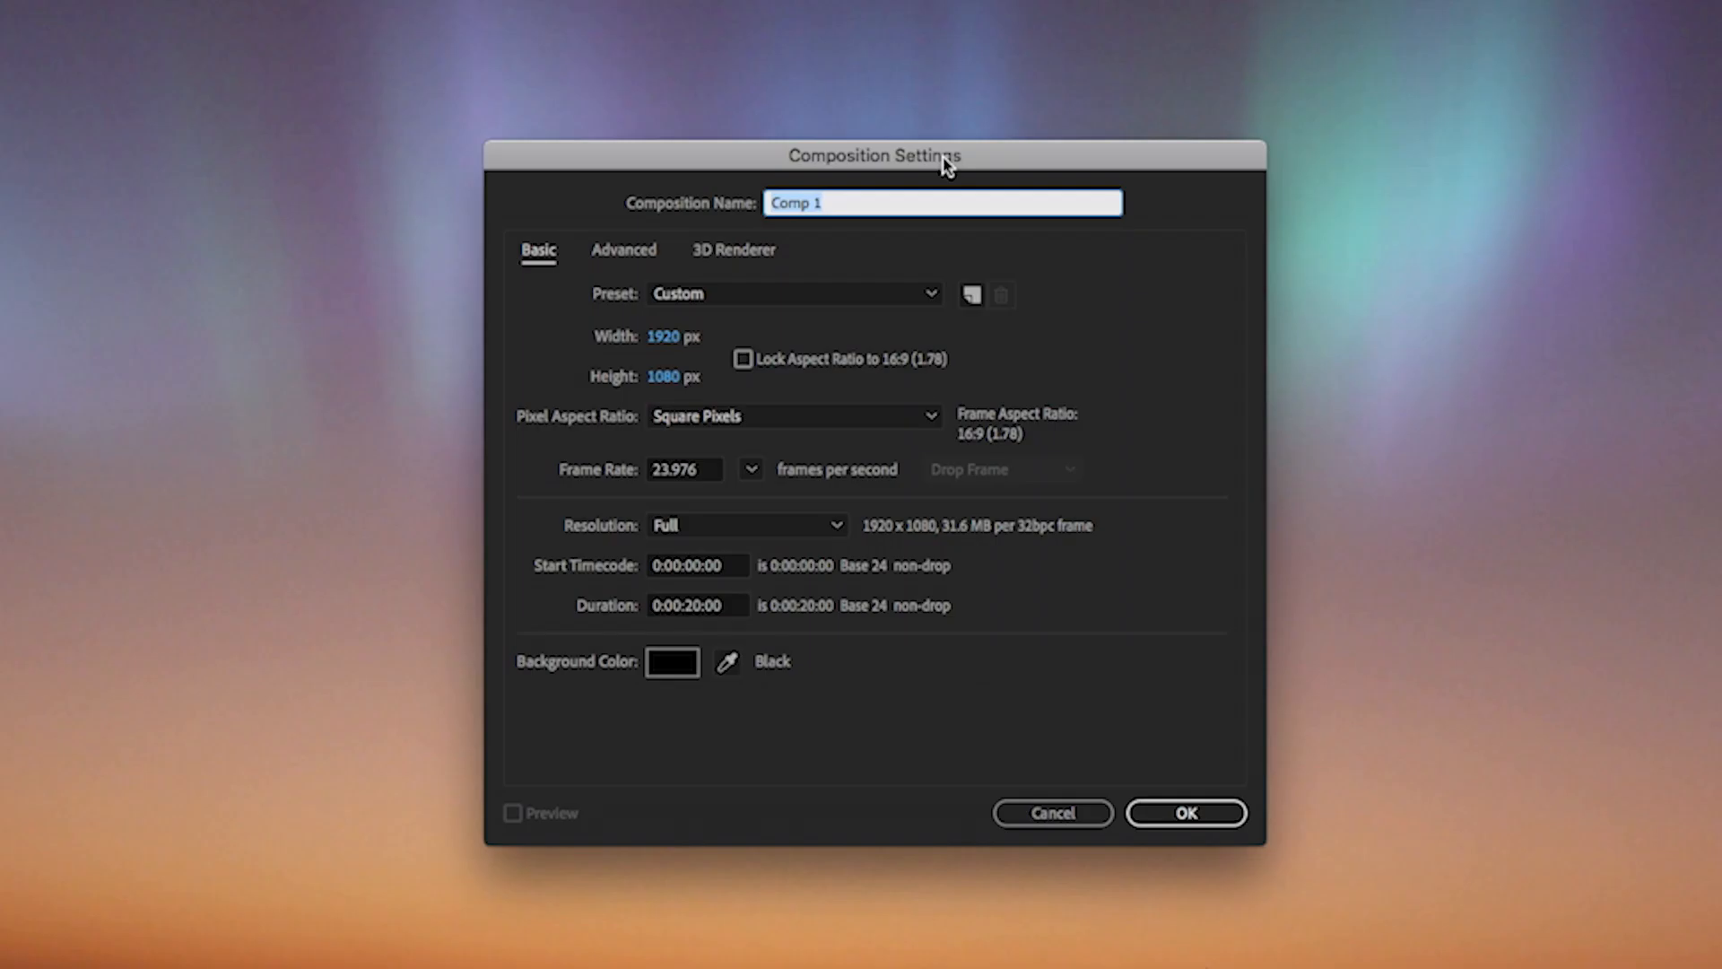
type("--MAIN_COMP")
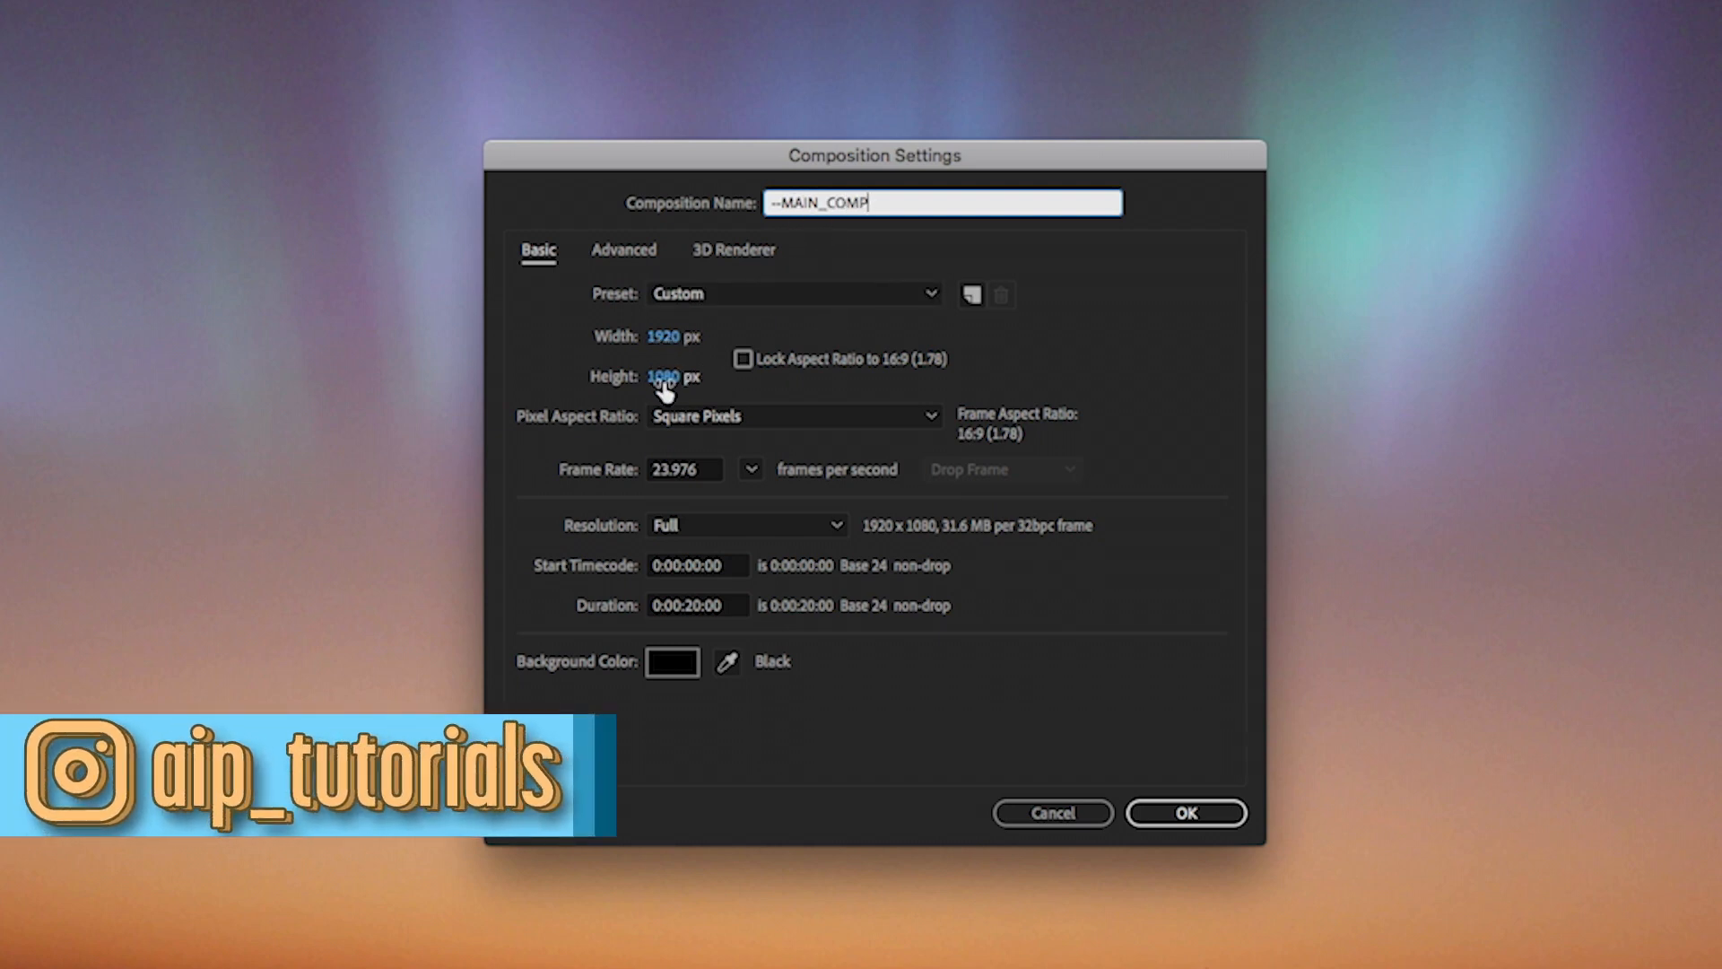
left_click(742, 359)
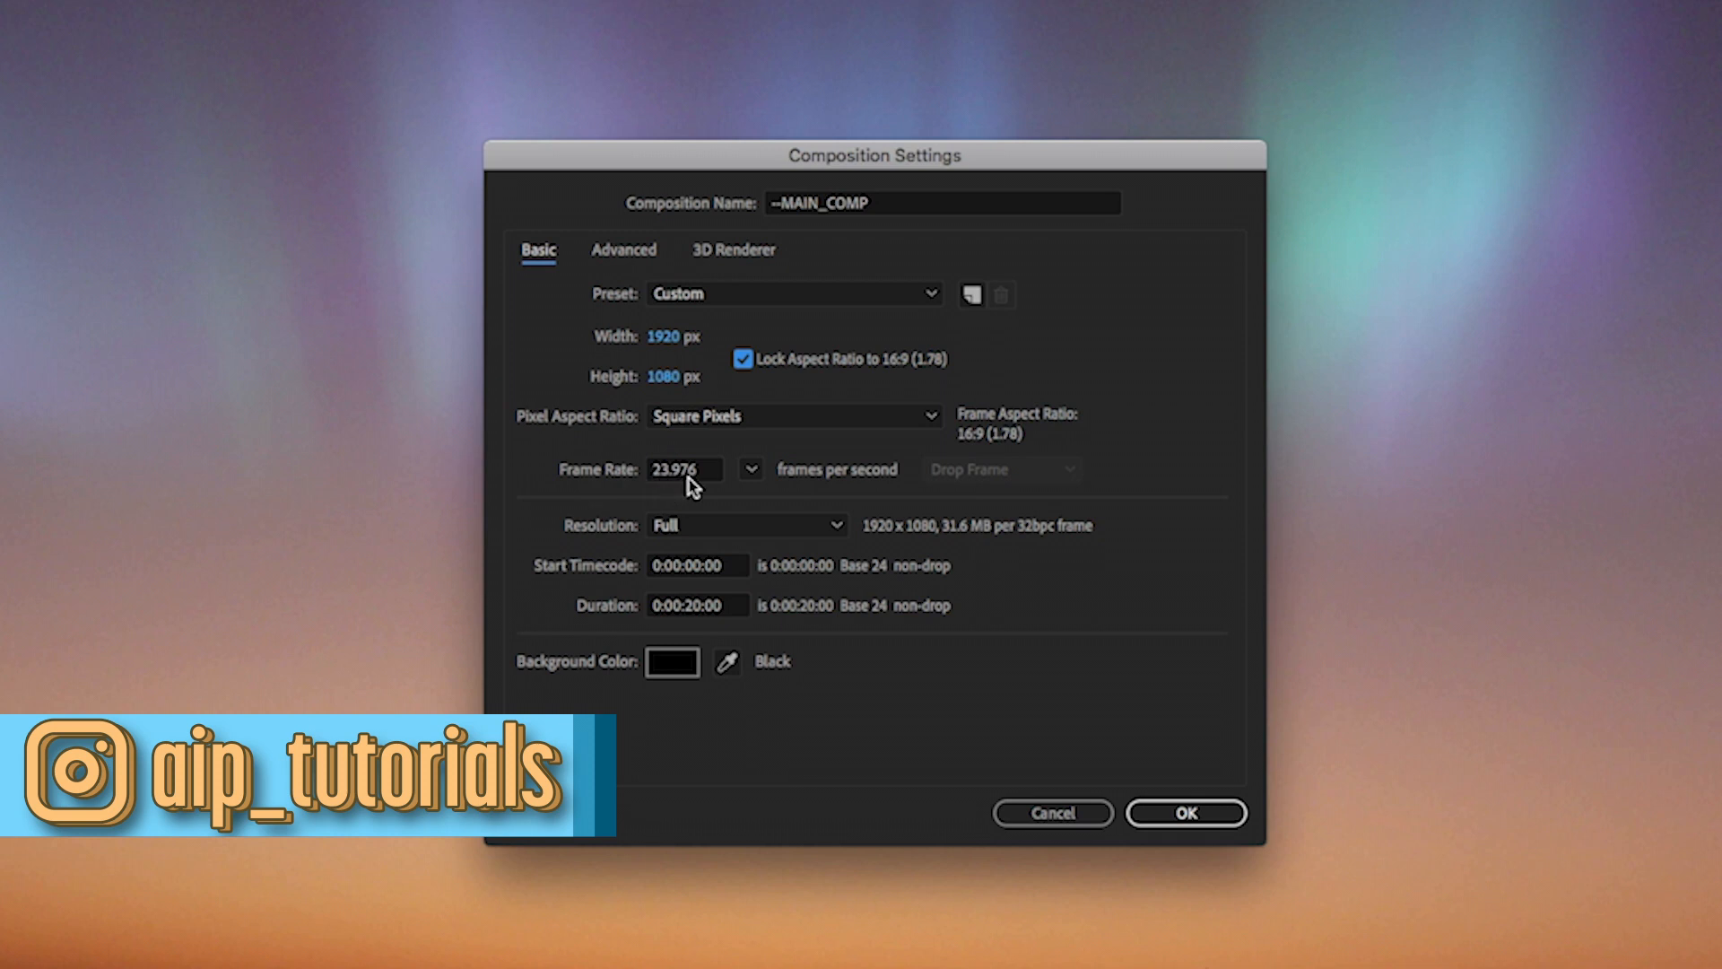
left_click(752, 469)
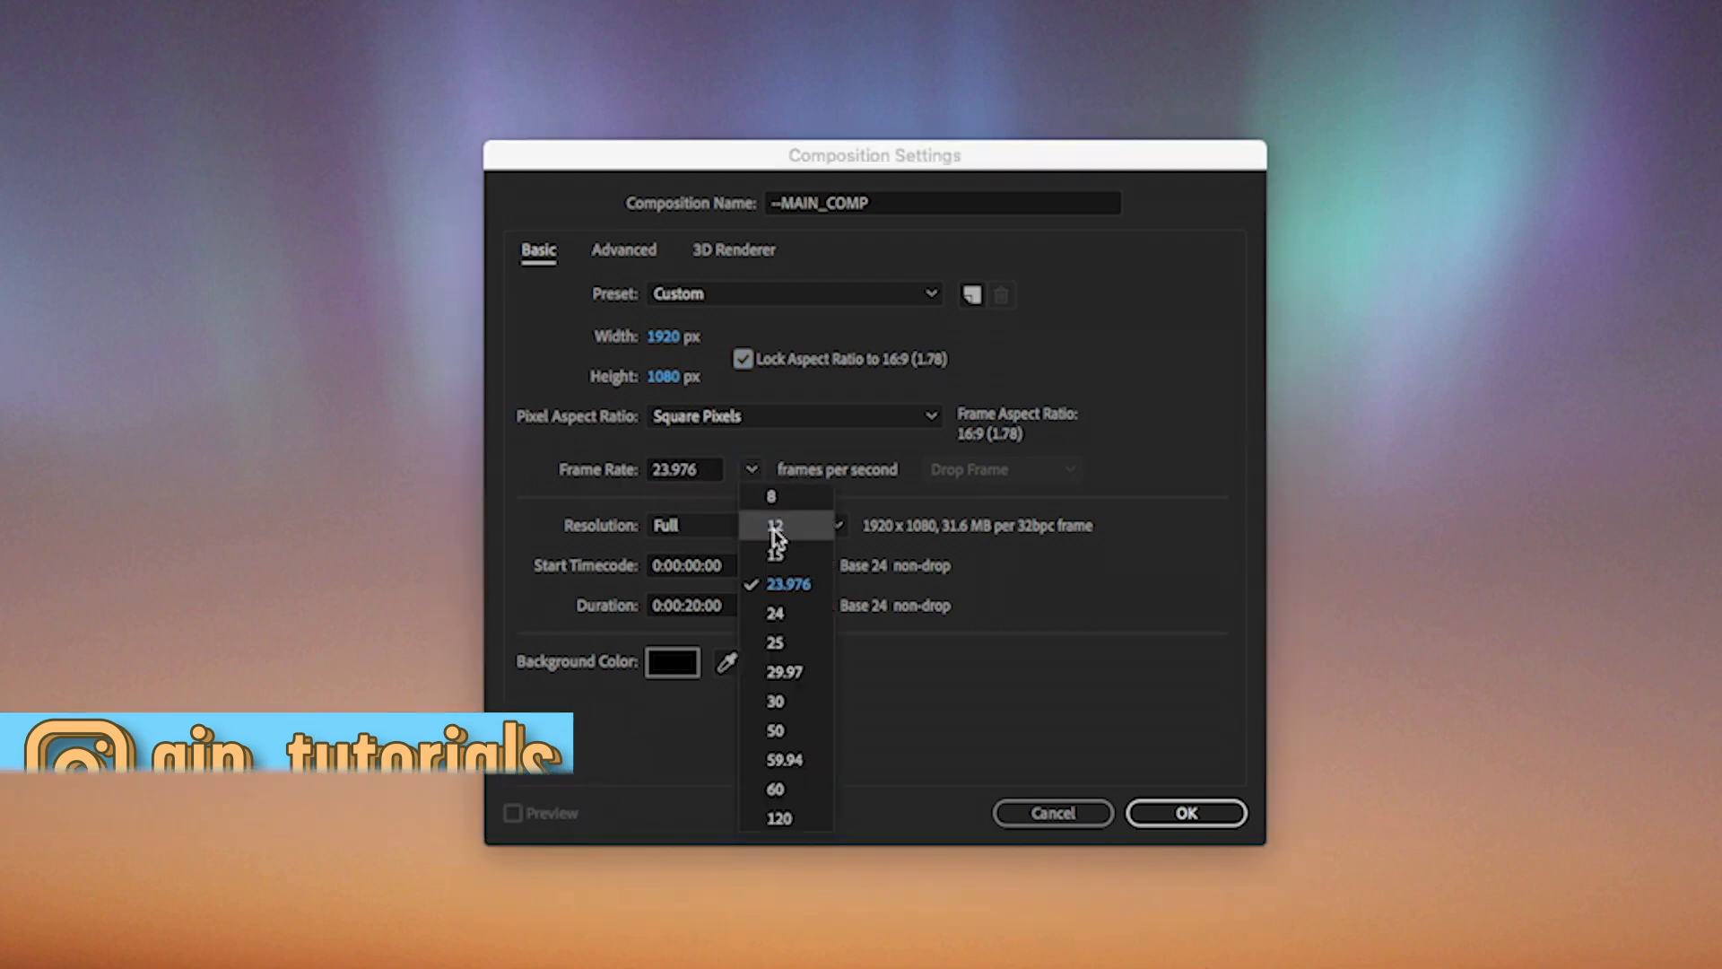
left_click(786, 584)
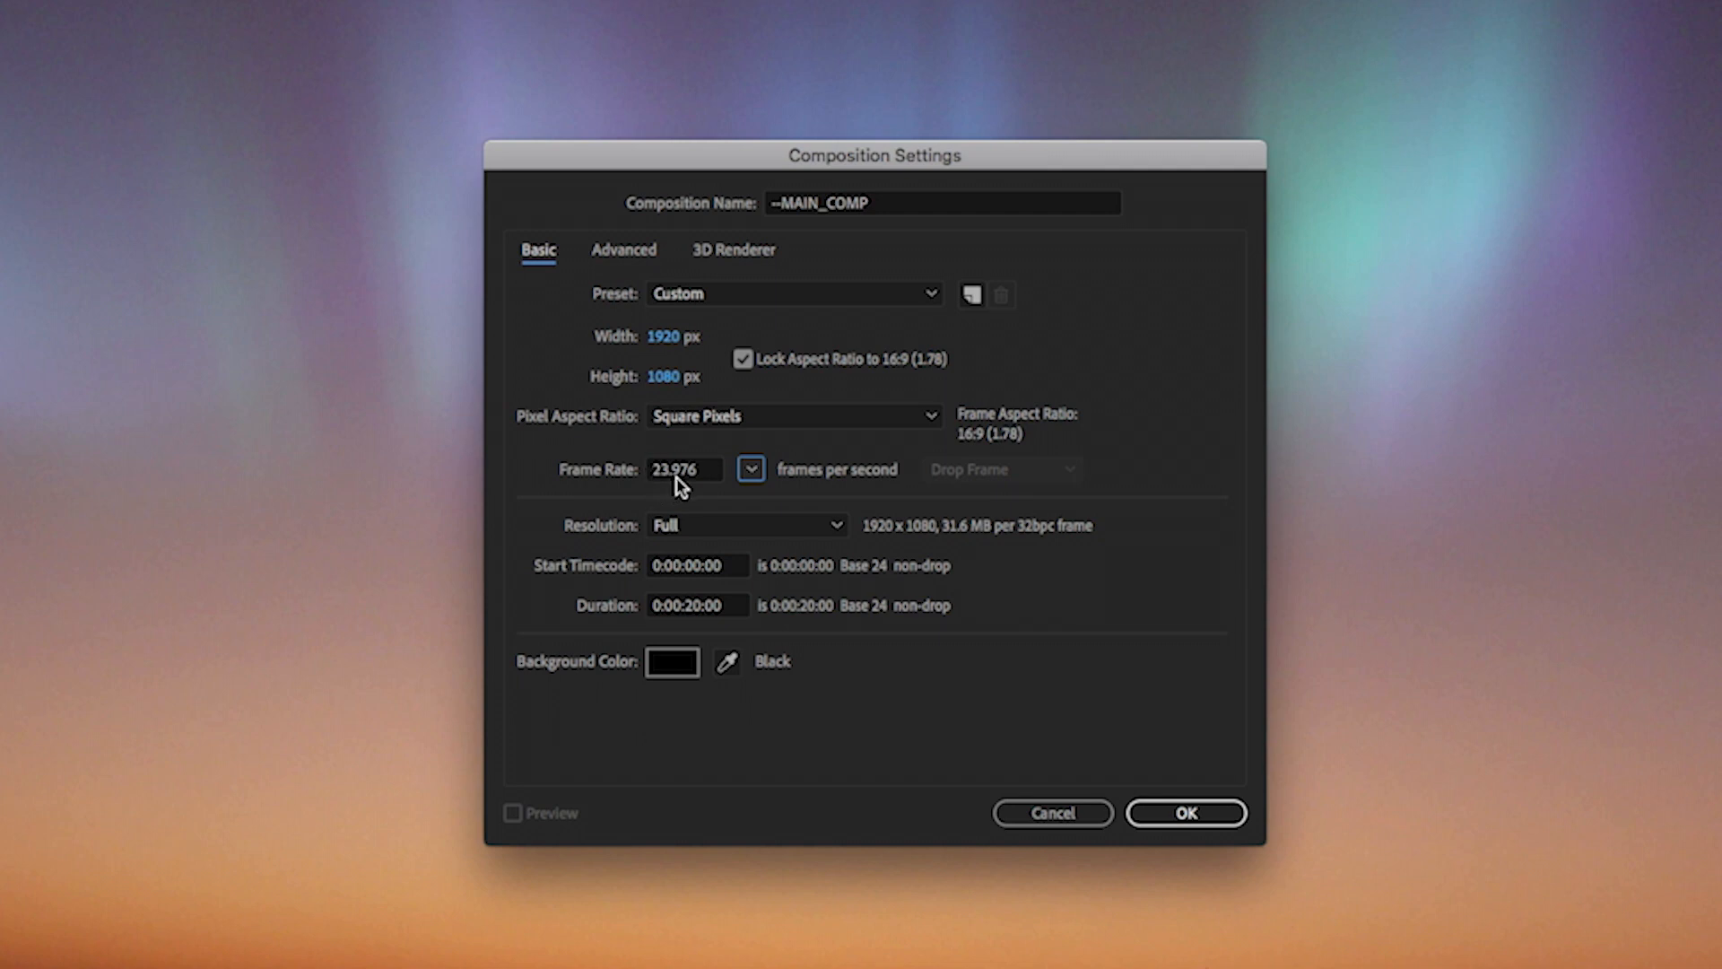
left_click(698, 606)
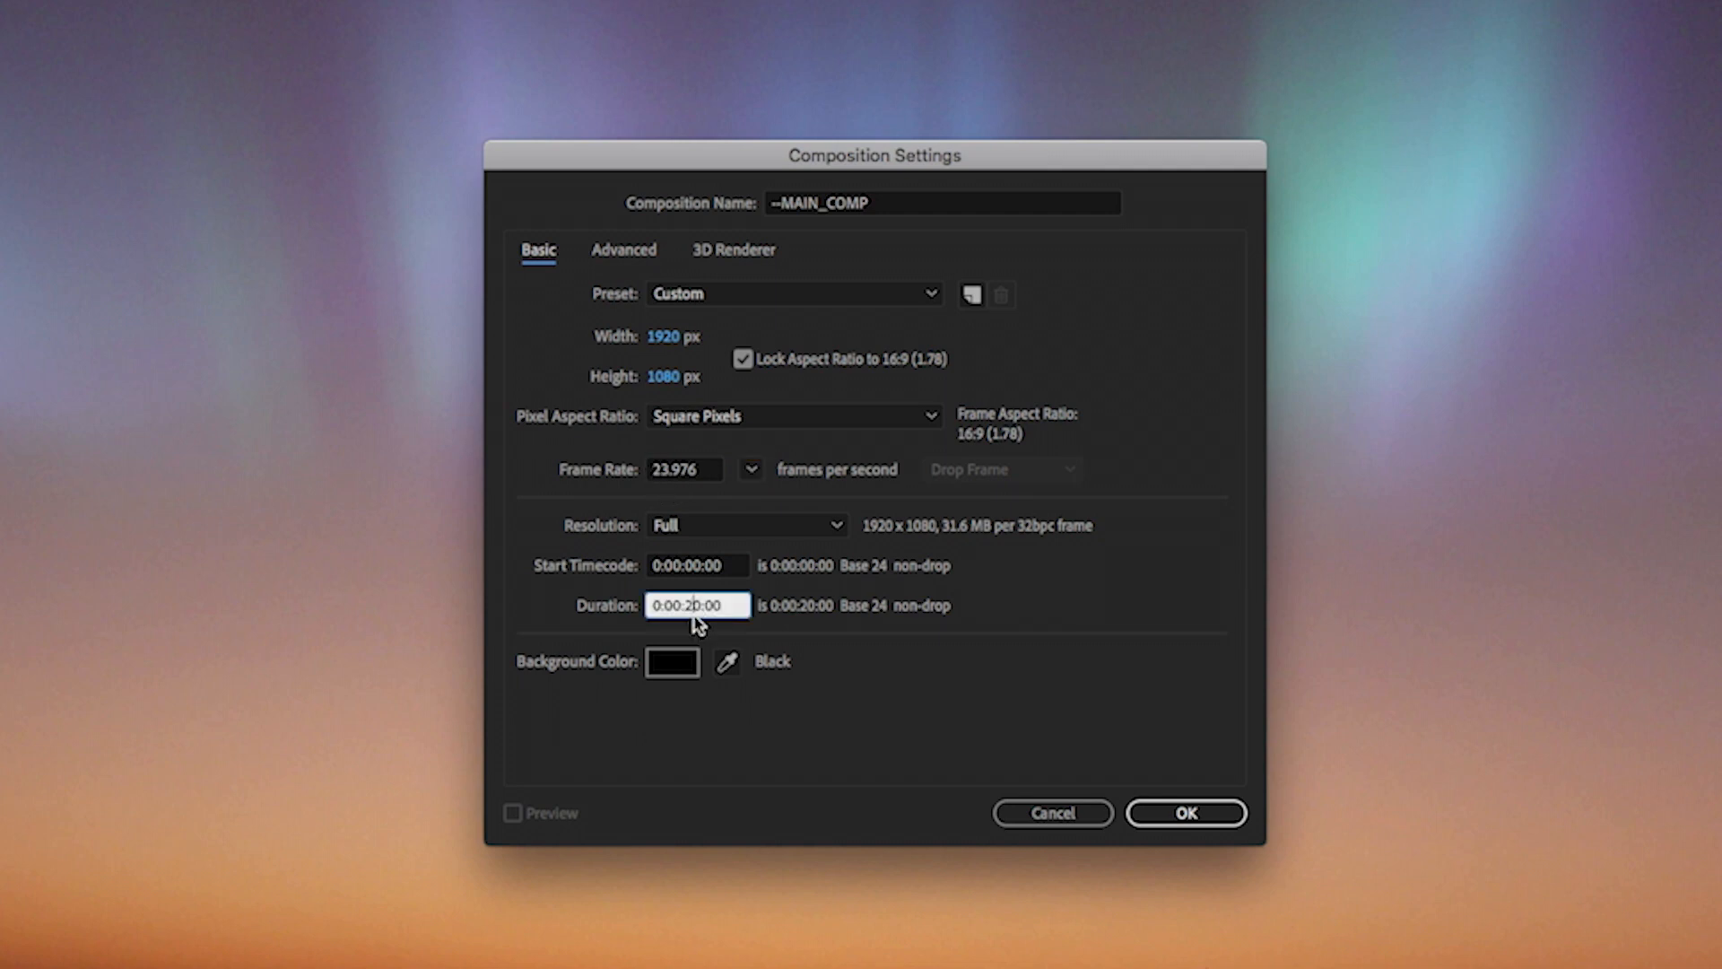
key("BackSpace")
type("3")
left_click(1187, 812)
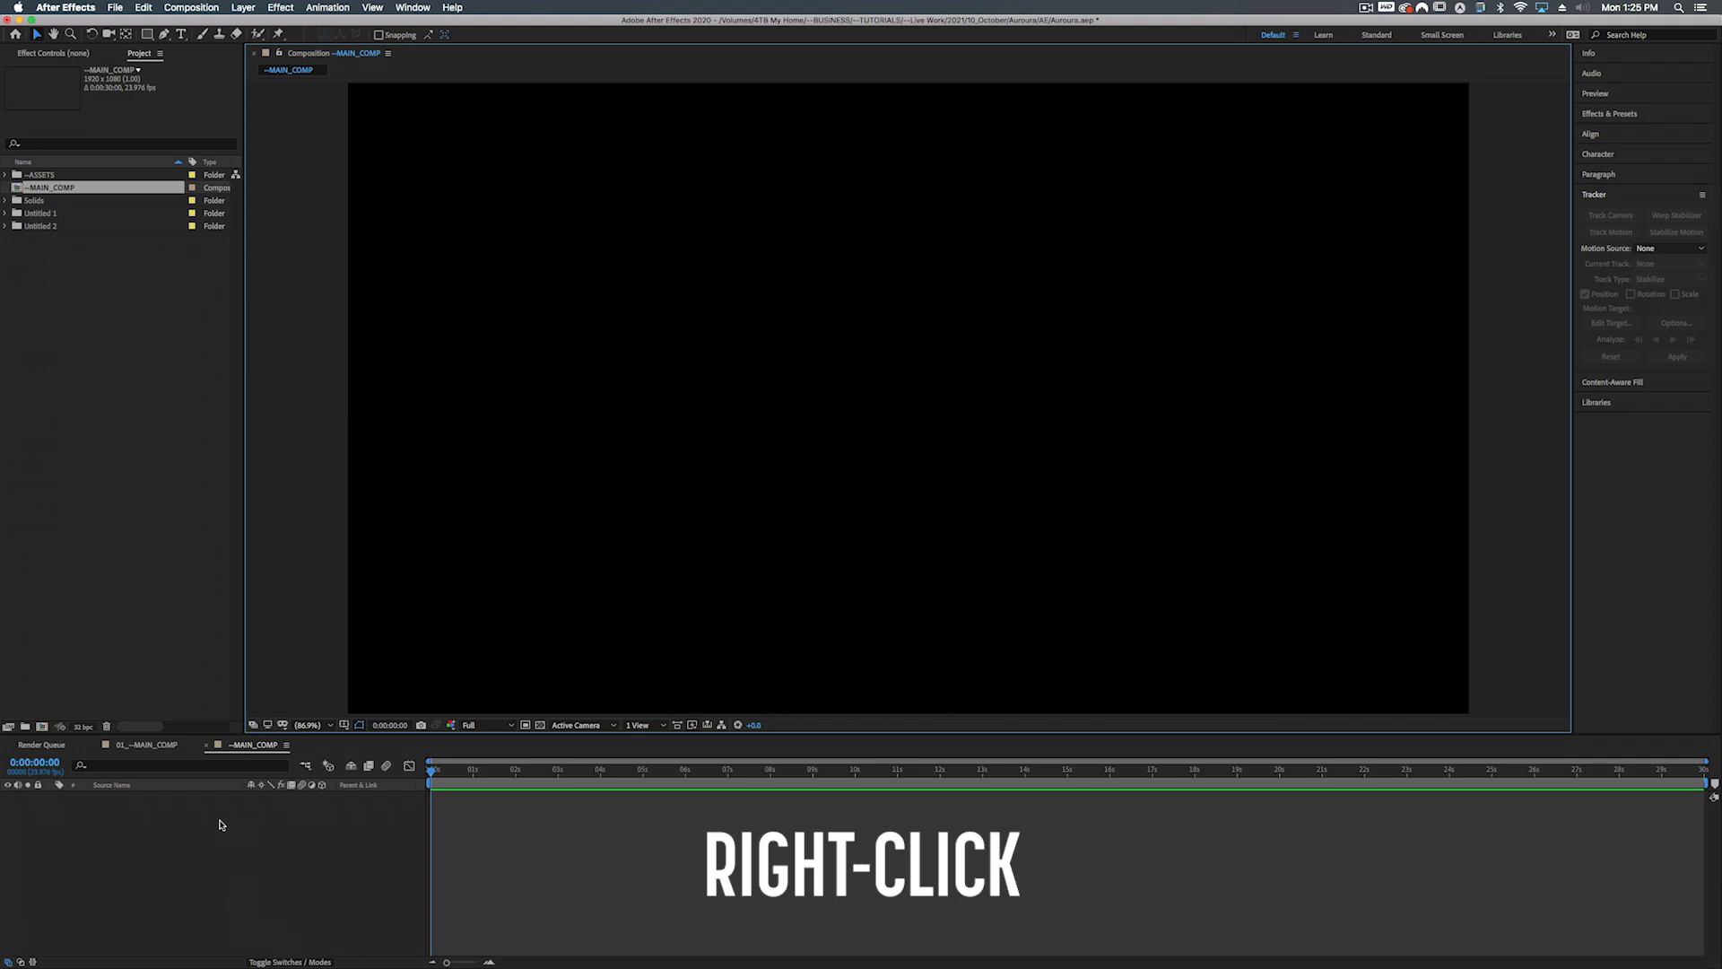
Add a black (000000) solid layer named Fractal Noise to the composition
right_click(221, 811)
mouse_move(237, 819)
left_click(426, 851)
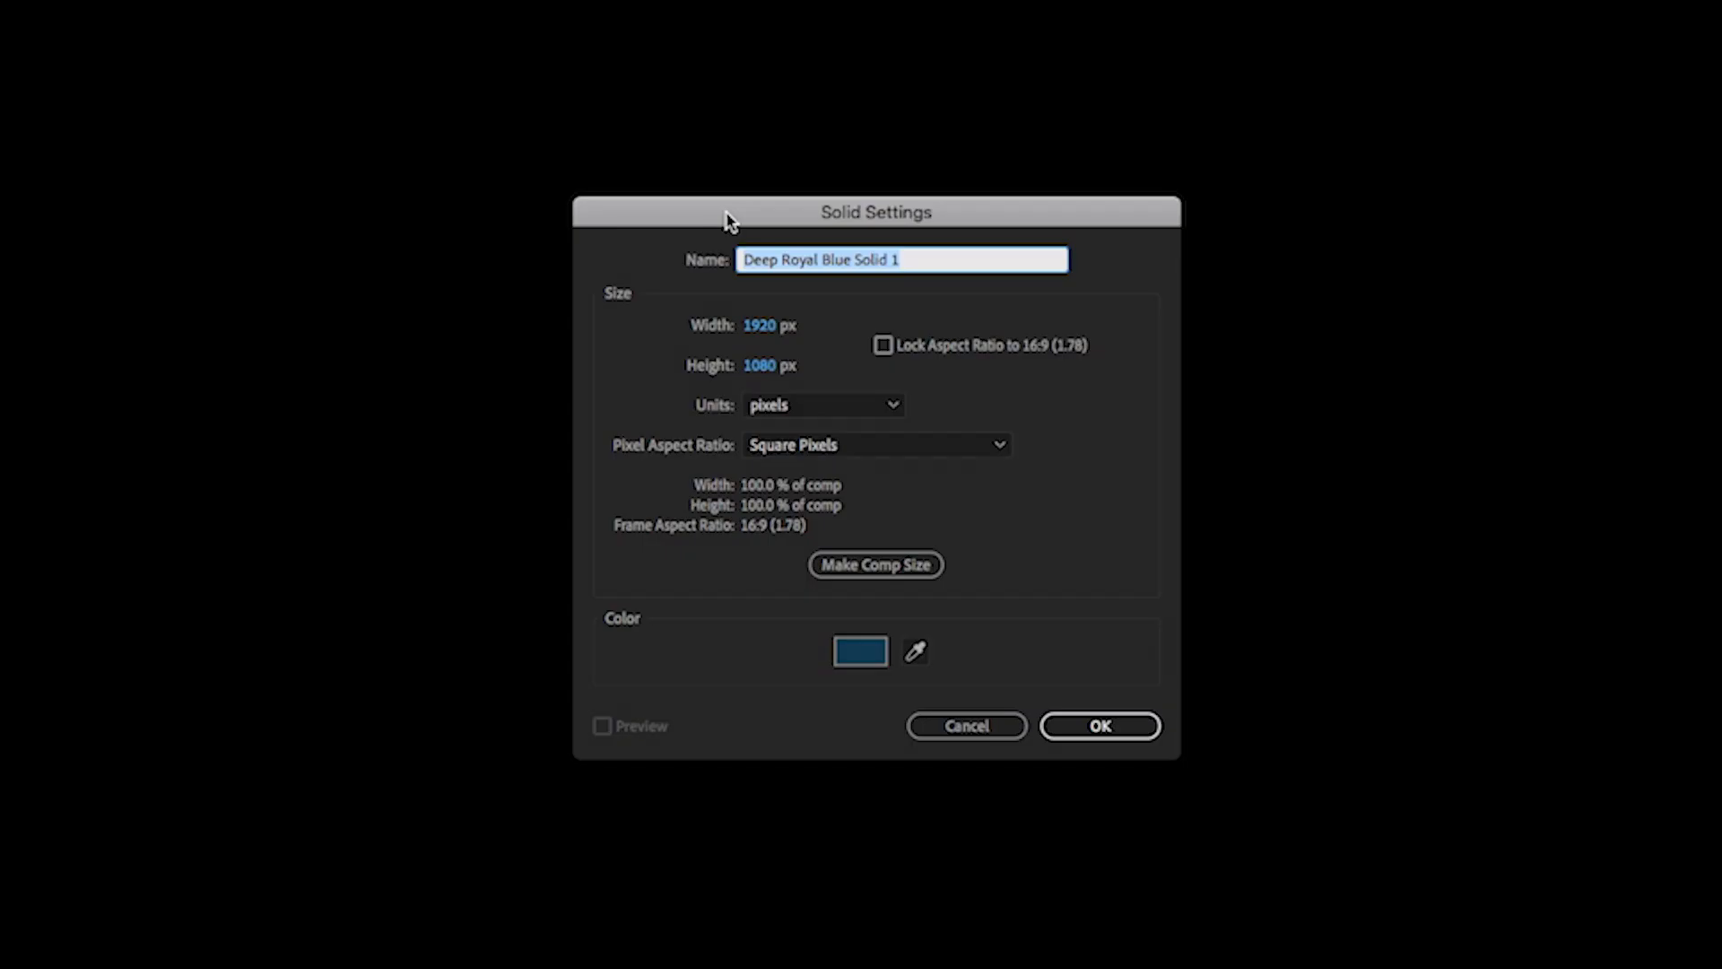
type("Fractal Noise")
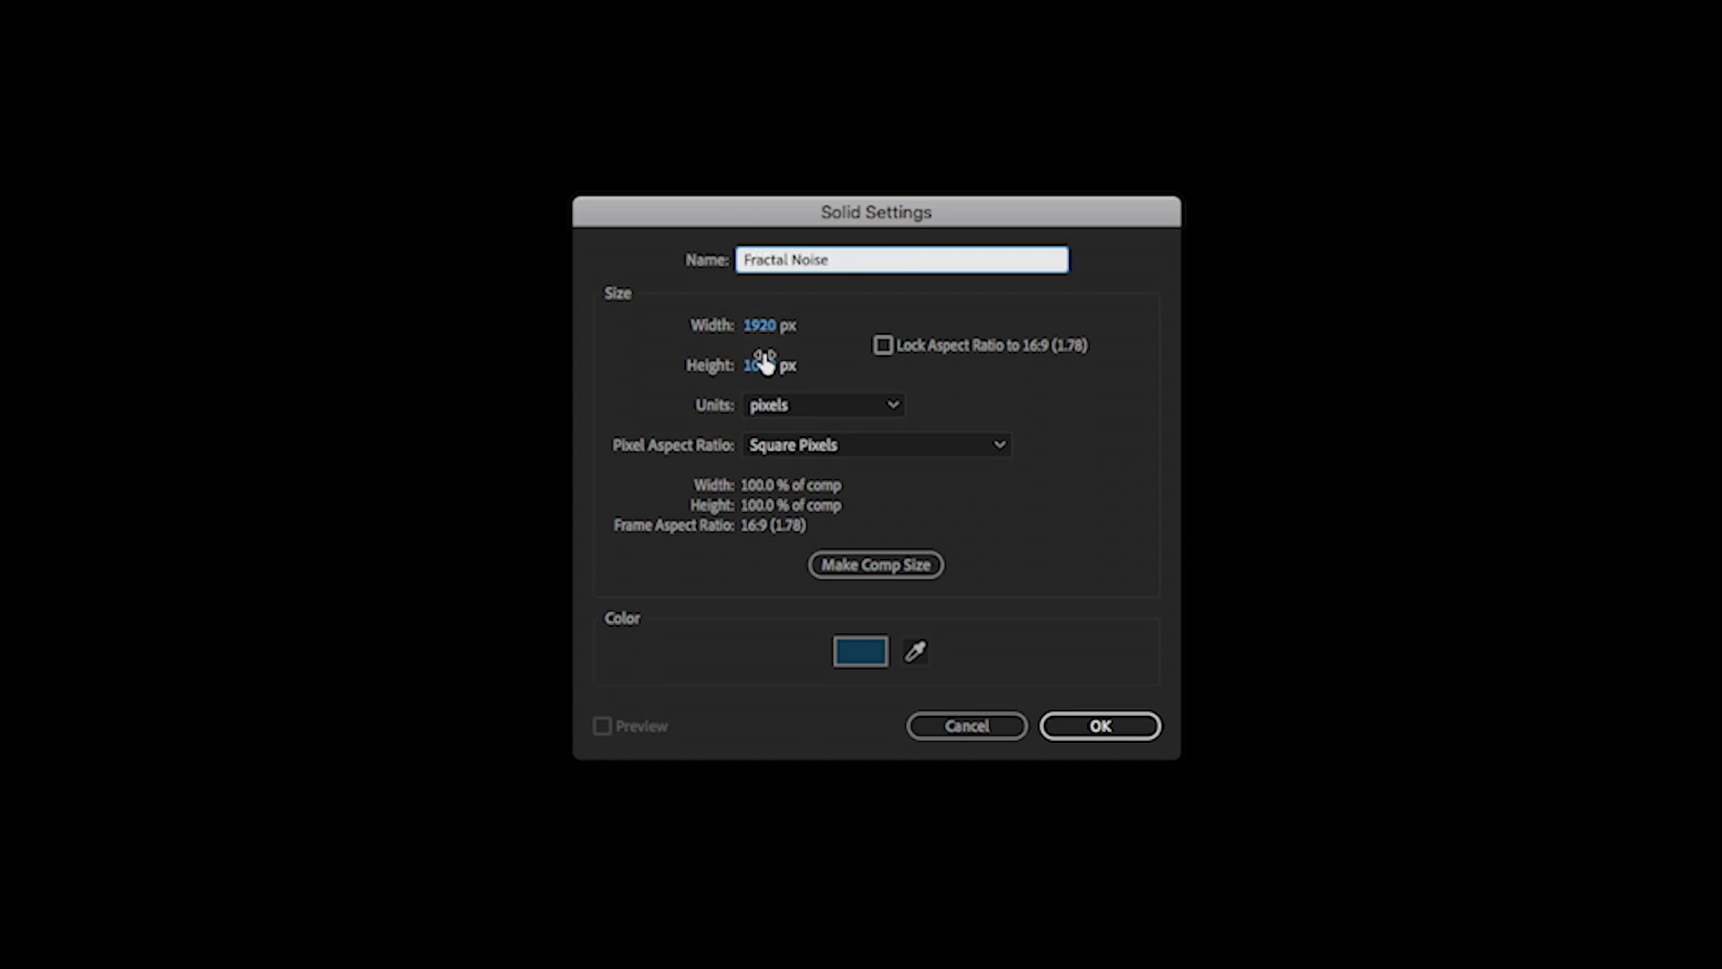
left_click(865, 660)
left_click_drag(373, 392, 374, 609)
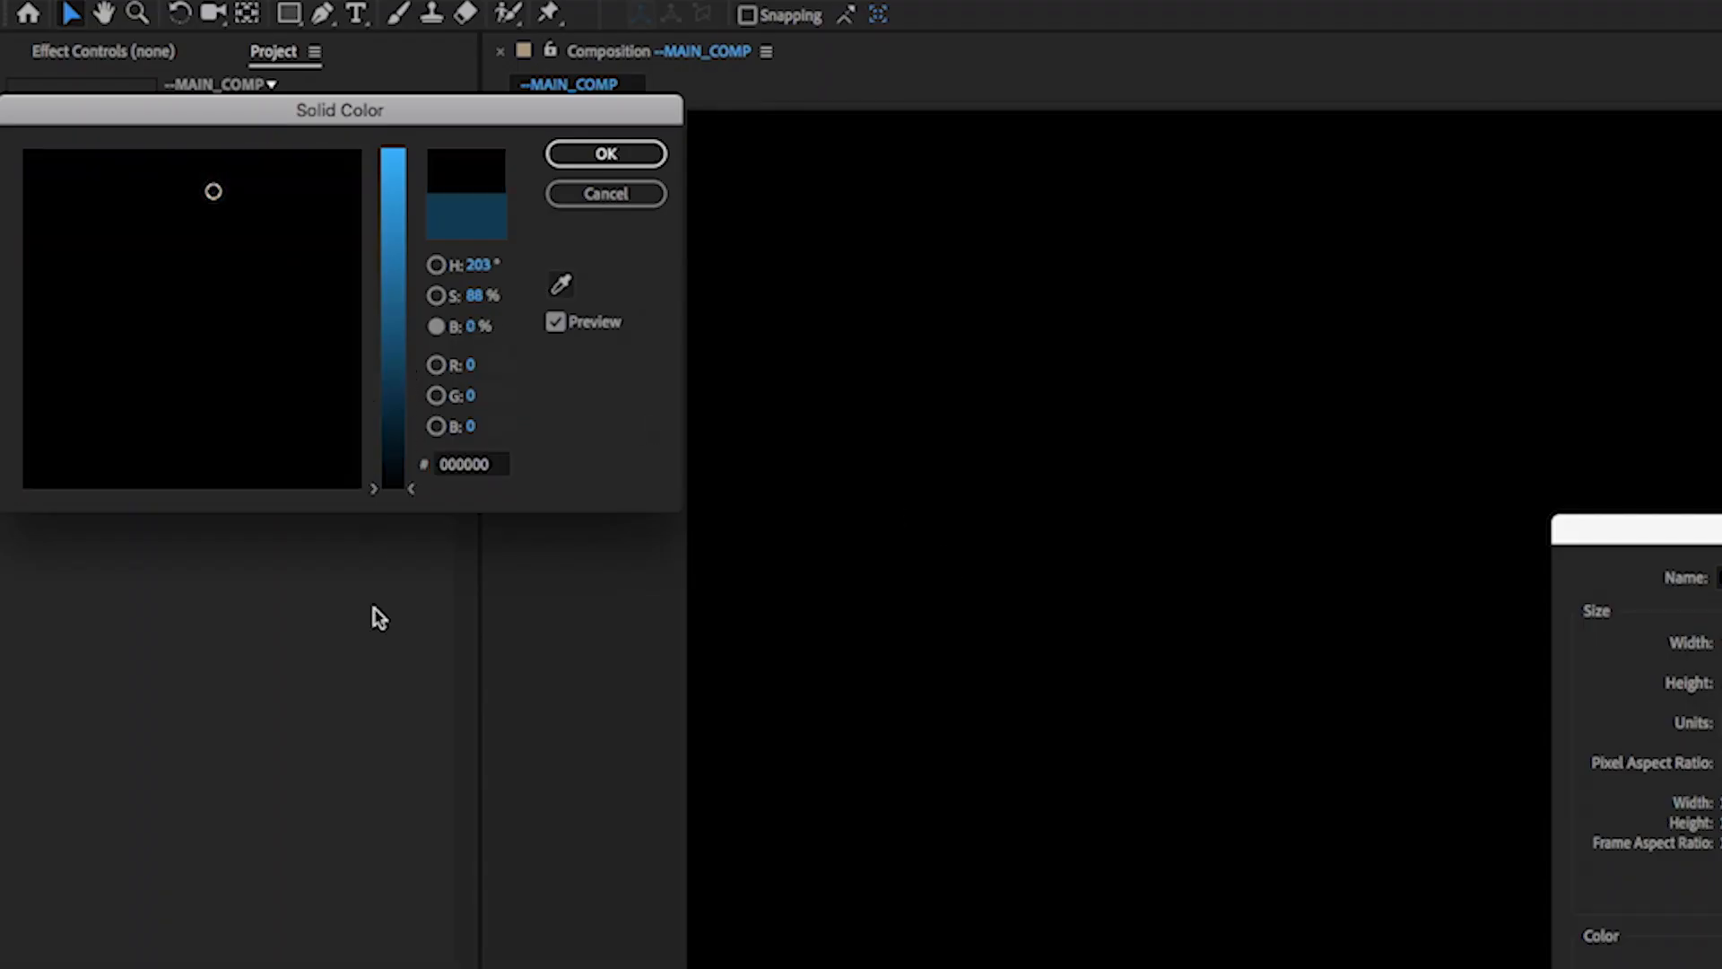
left_click(595, 158)
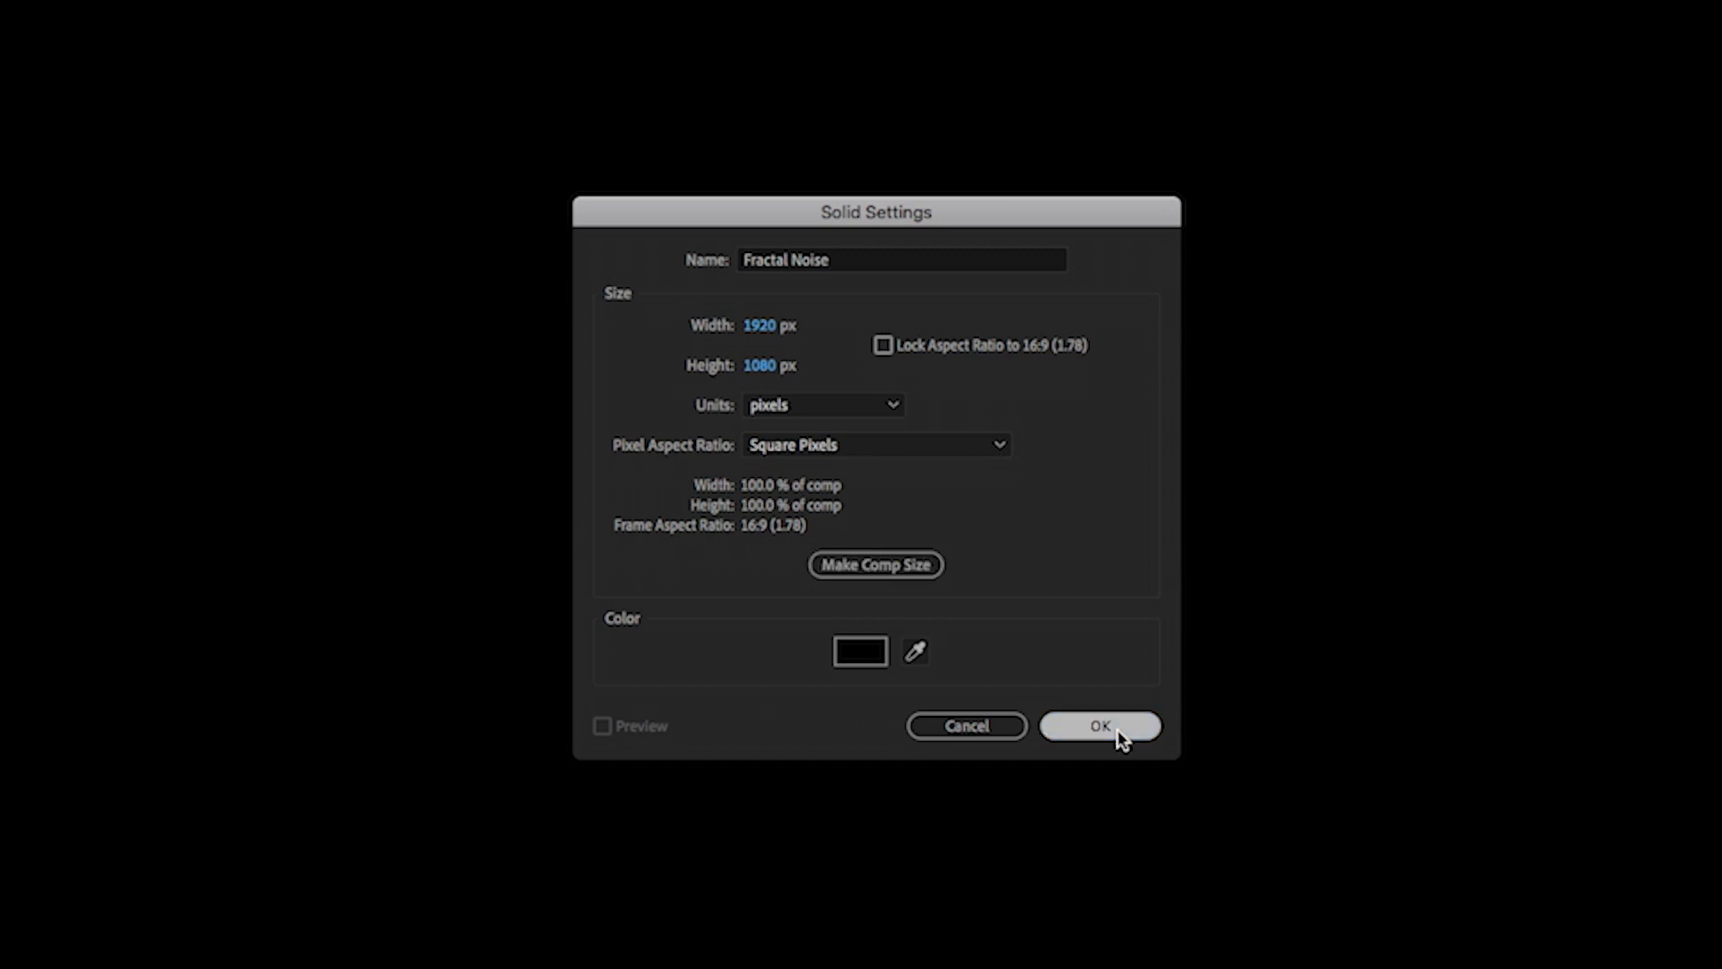
left_click(1119, 736)
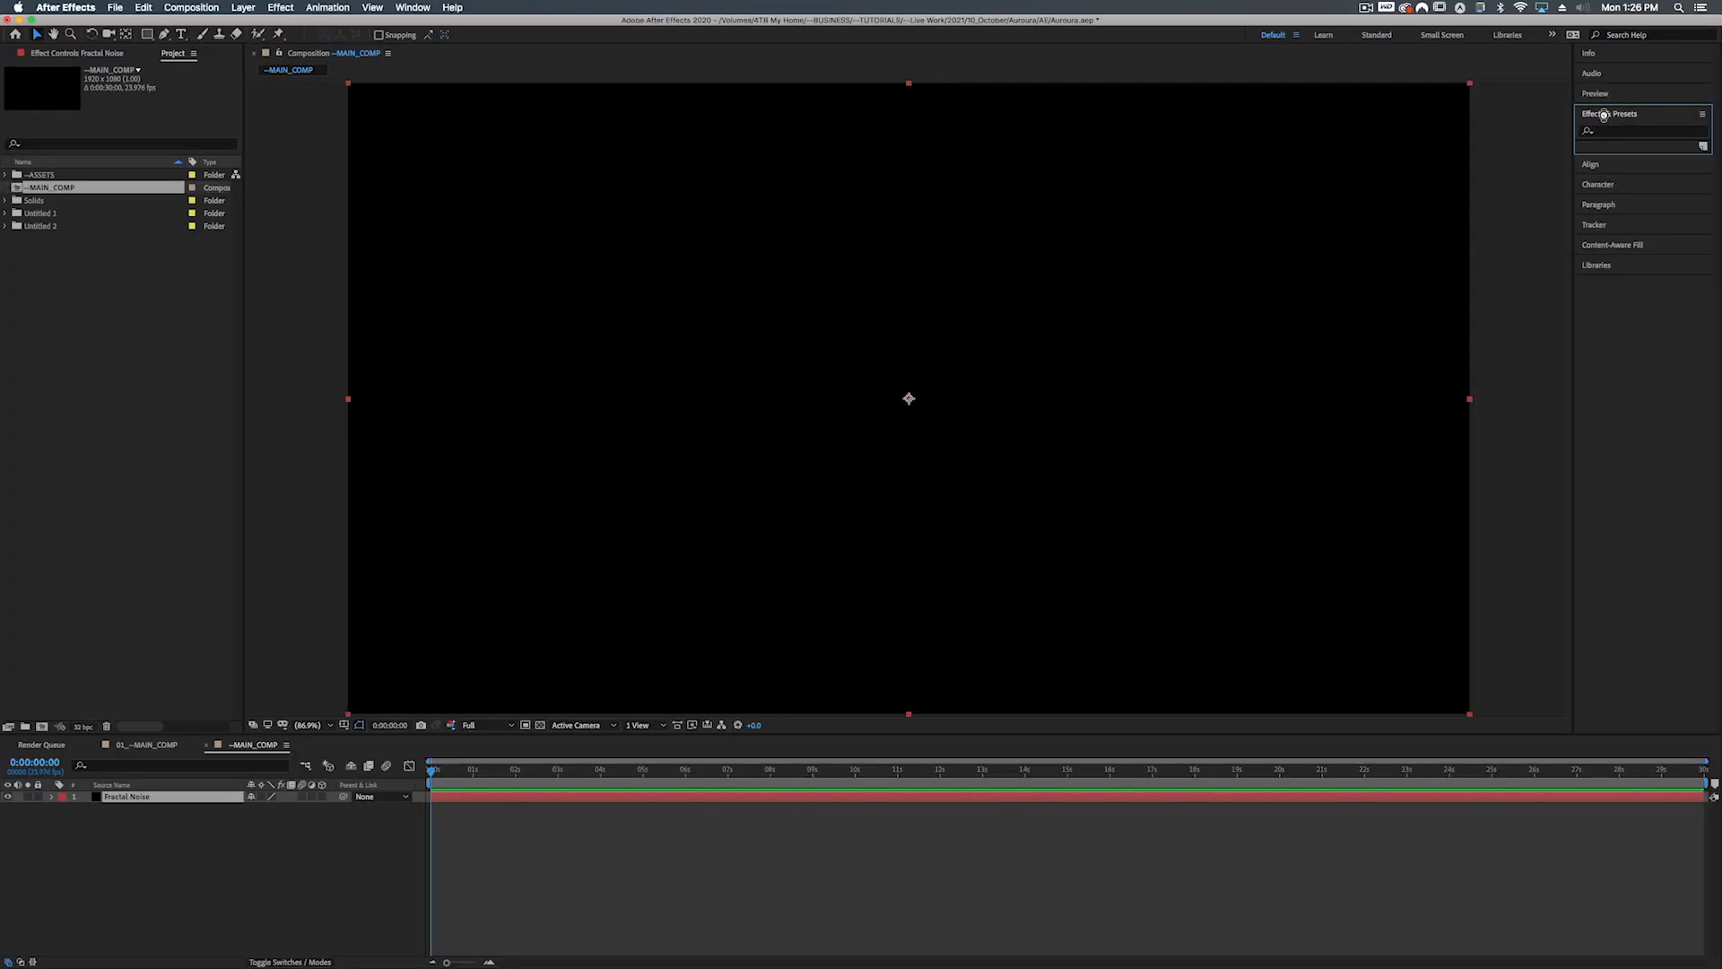
Find the Fractal Noise effect under Noise & Grain and apply it to the solid
left_click(1603, 114)
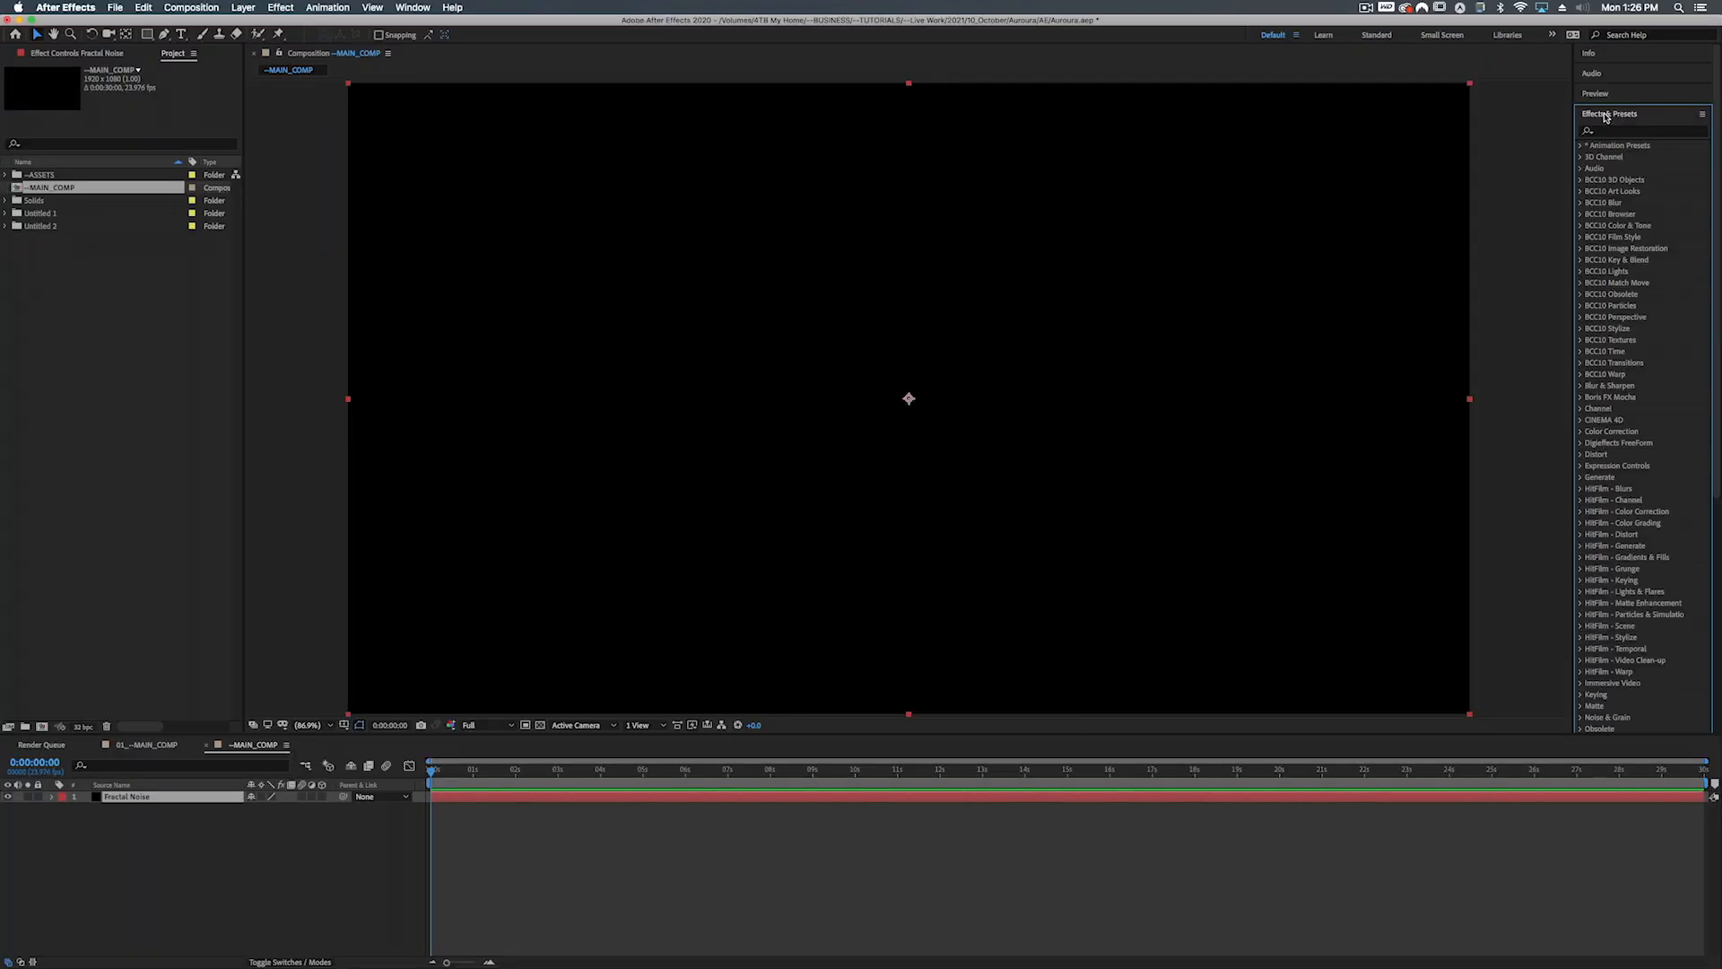
left_click(1614, 132)
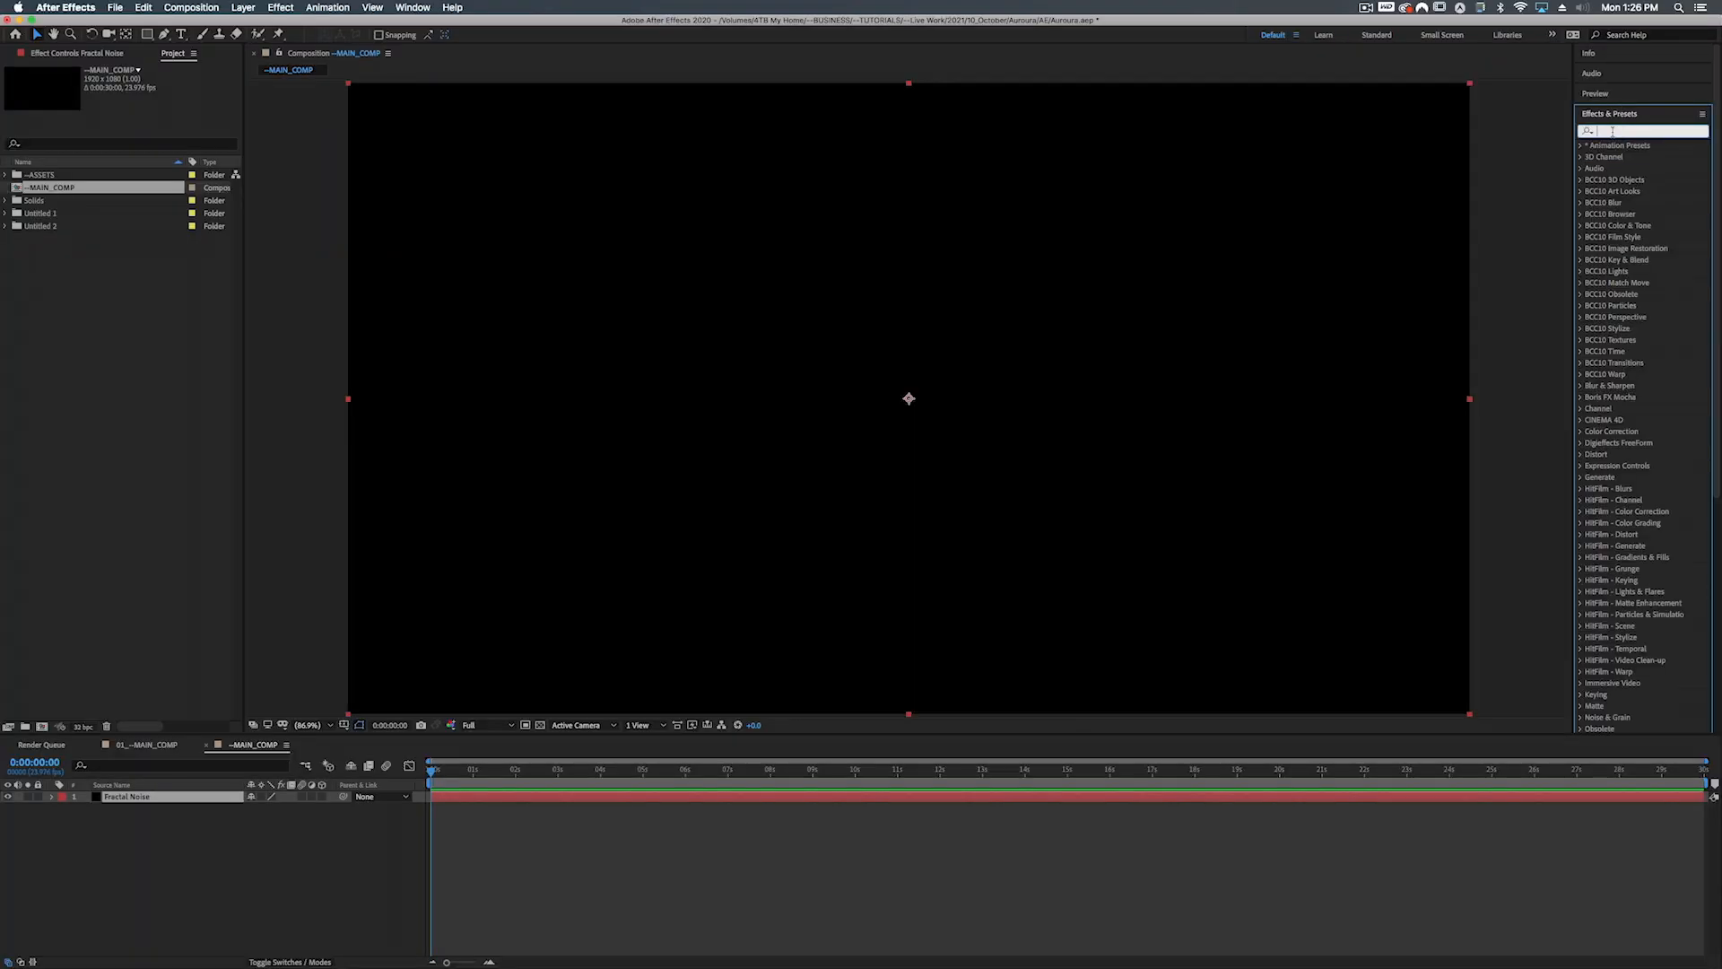
type("fractal")
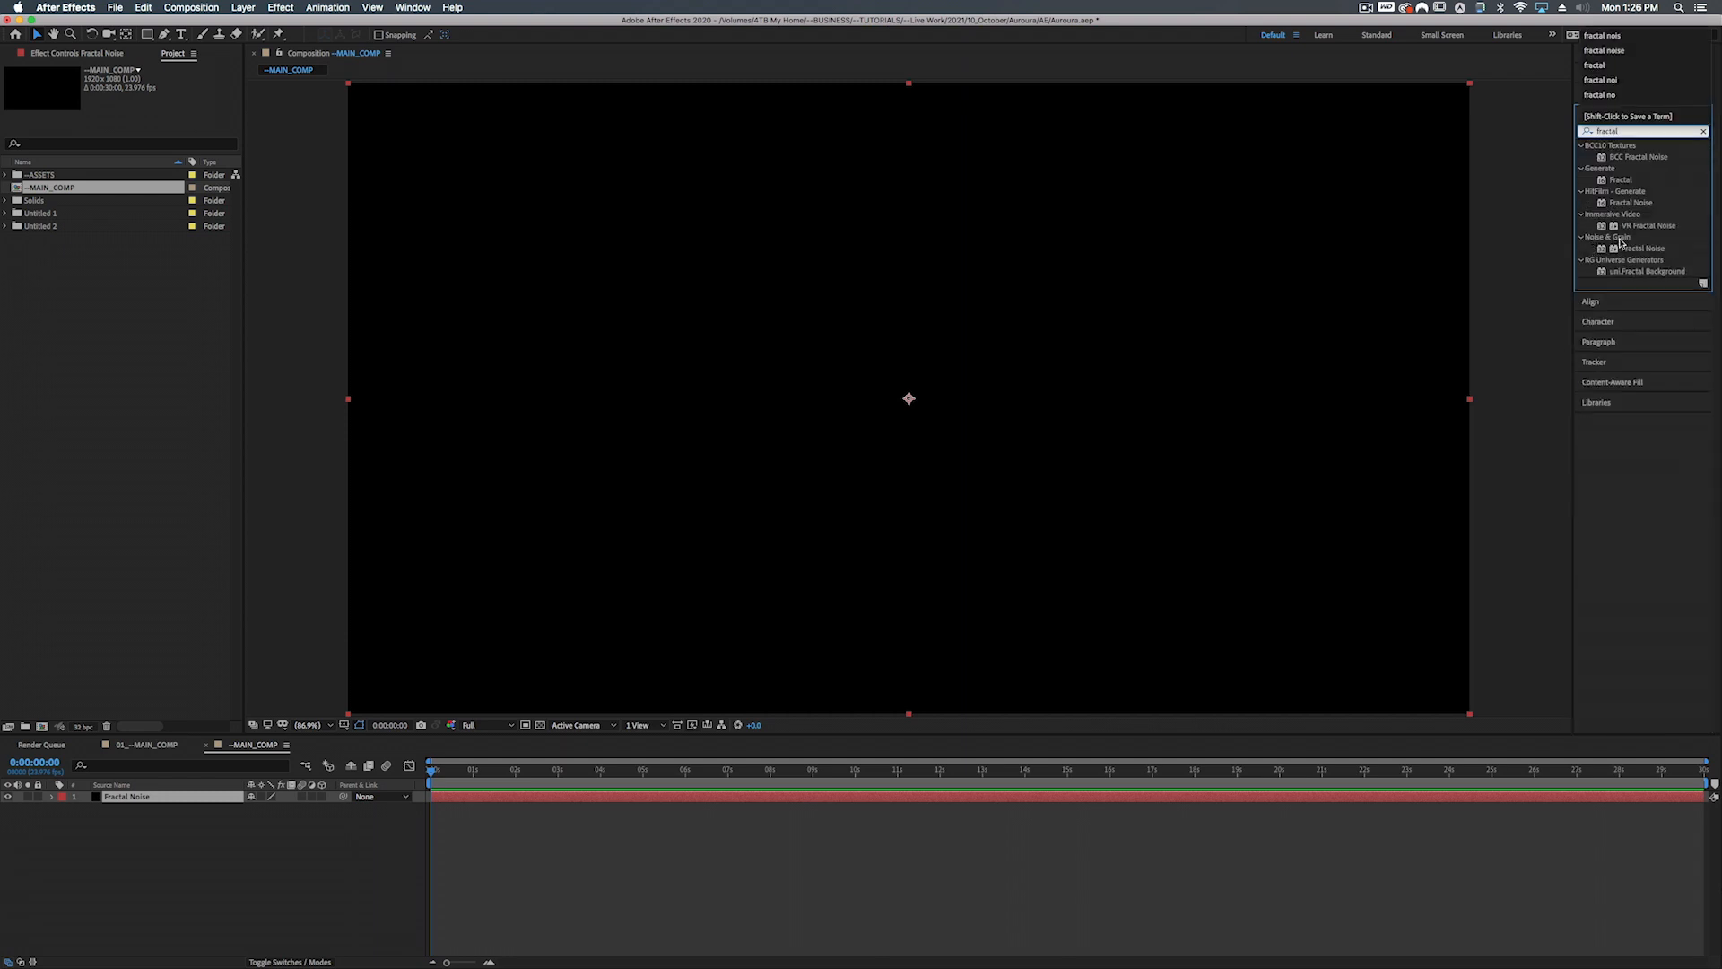
left_click_drag(1625, 251, 780, 441)
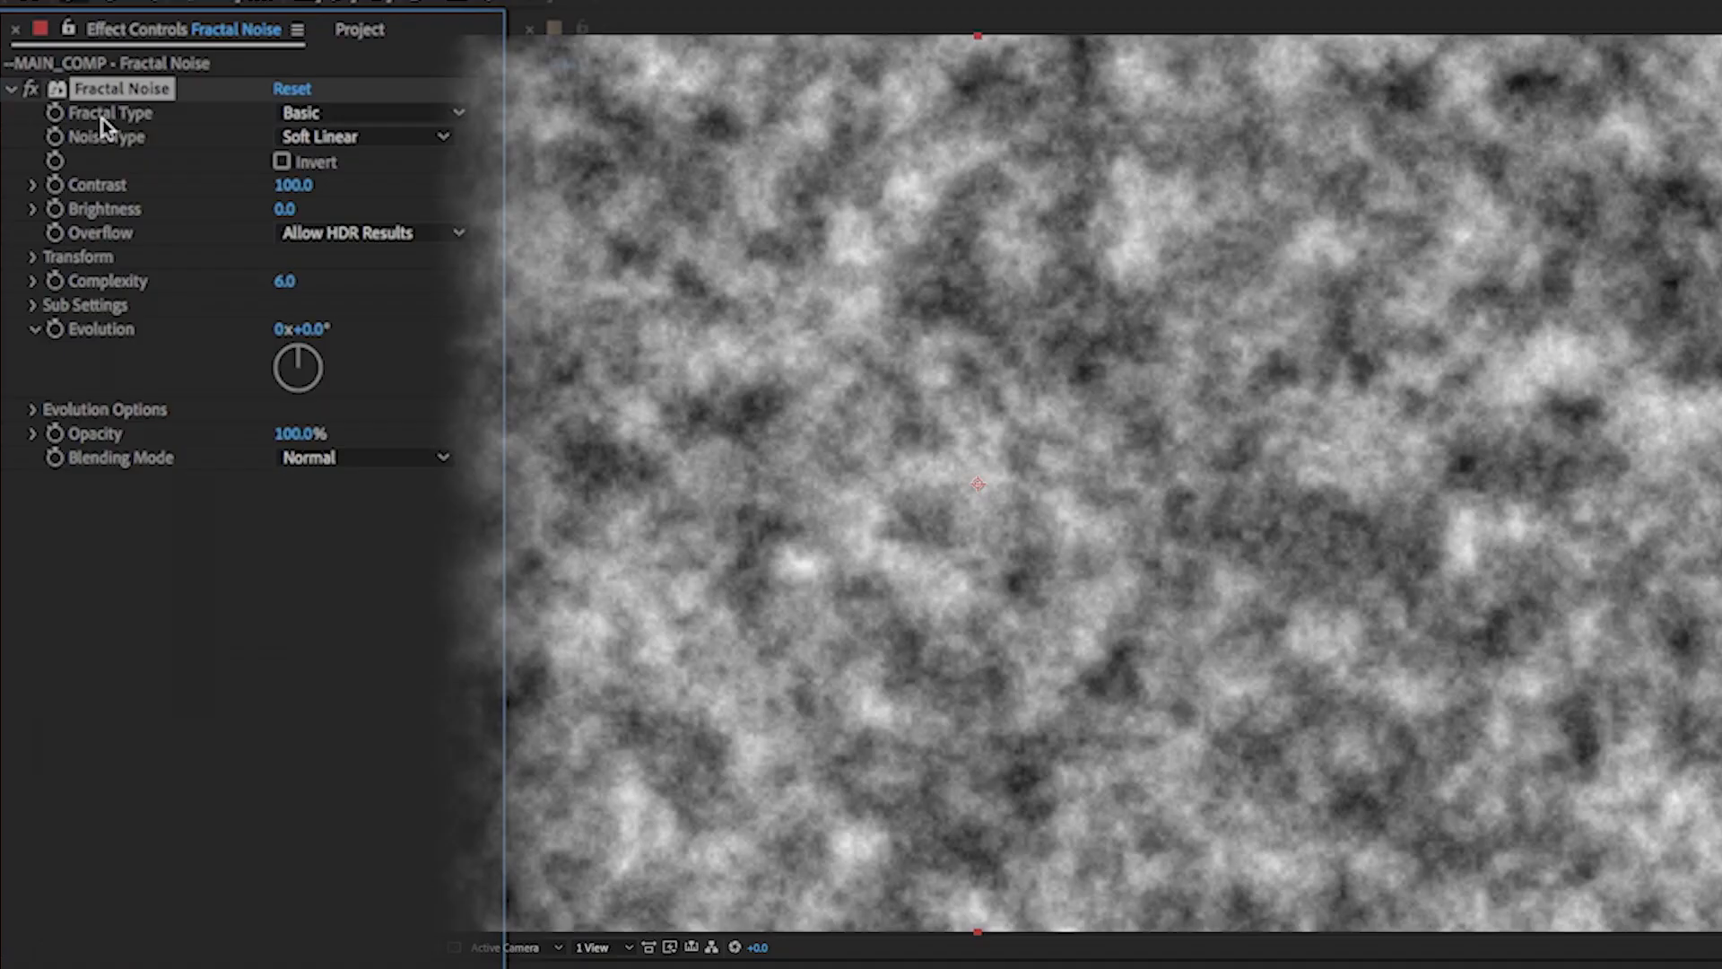
Set the noise's fractal type to Dynamic Progressive and invert the pattern
left_click(153, 93)
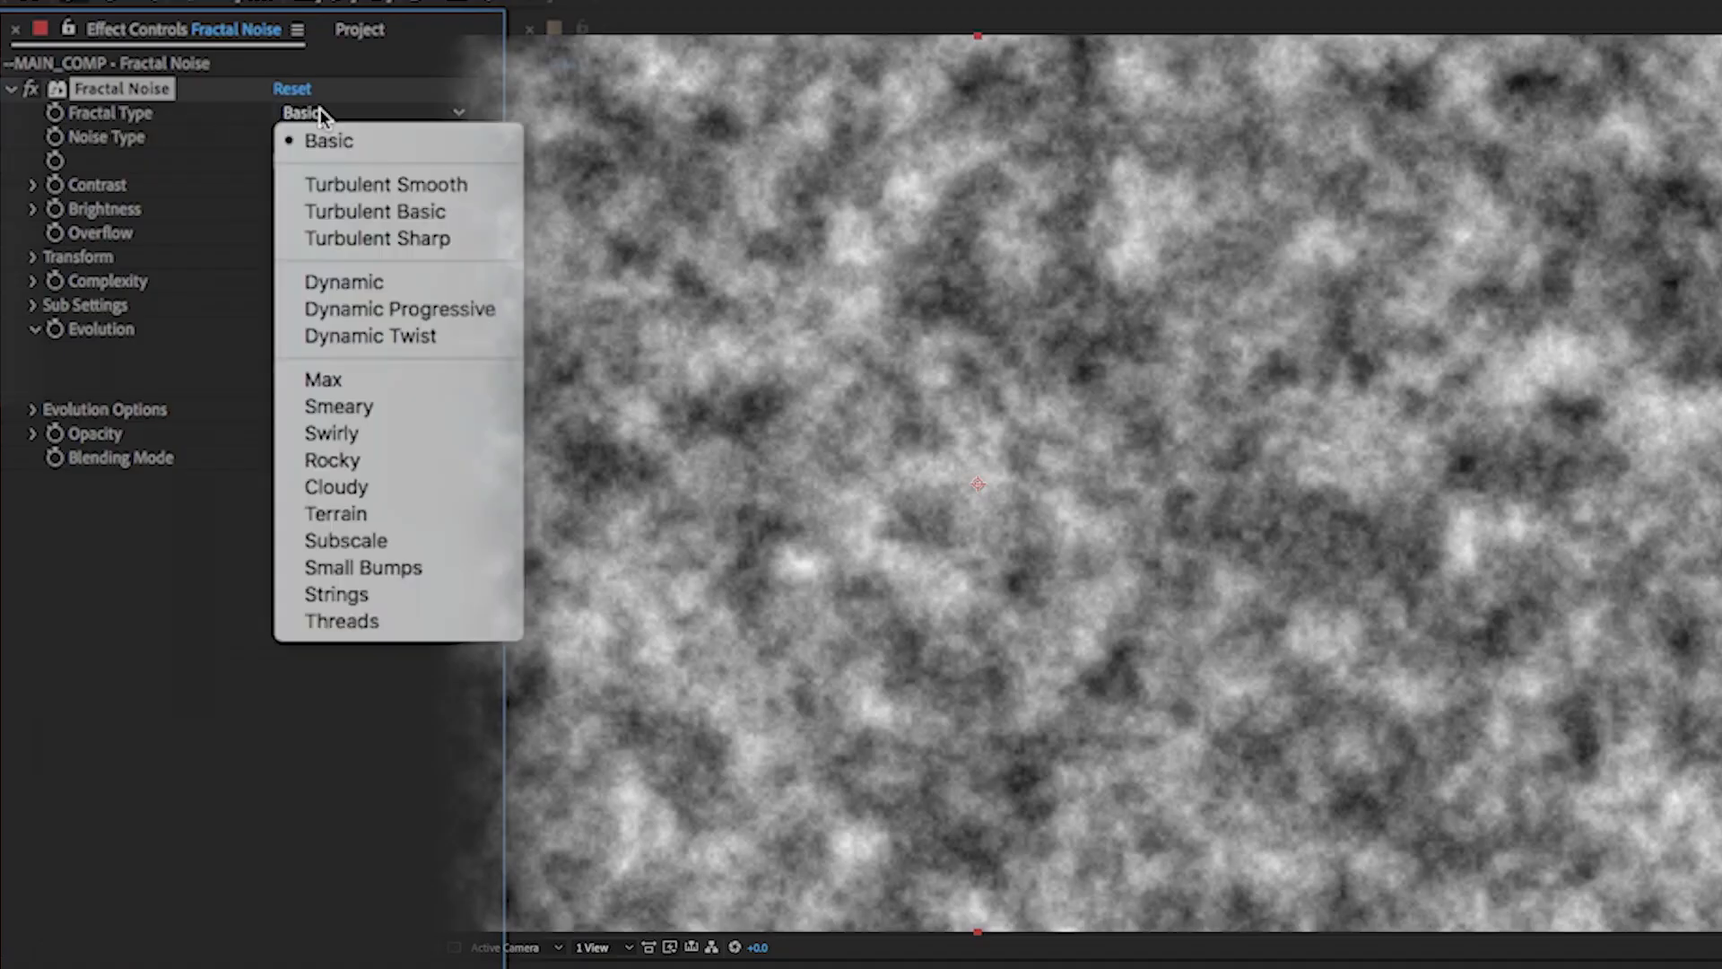
left_click(375, 308)
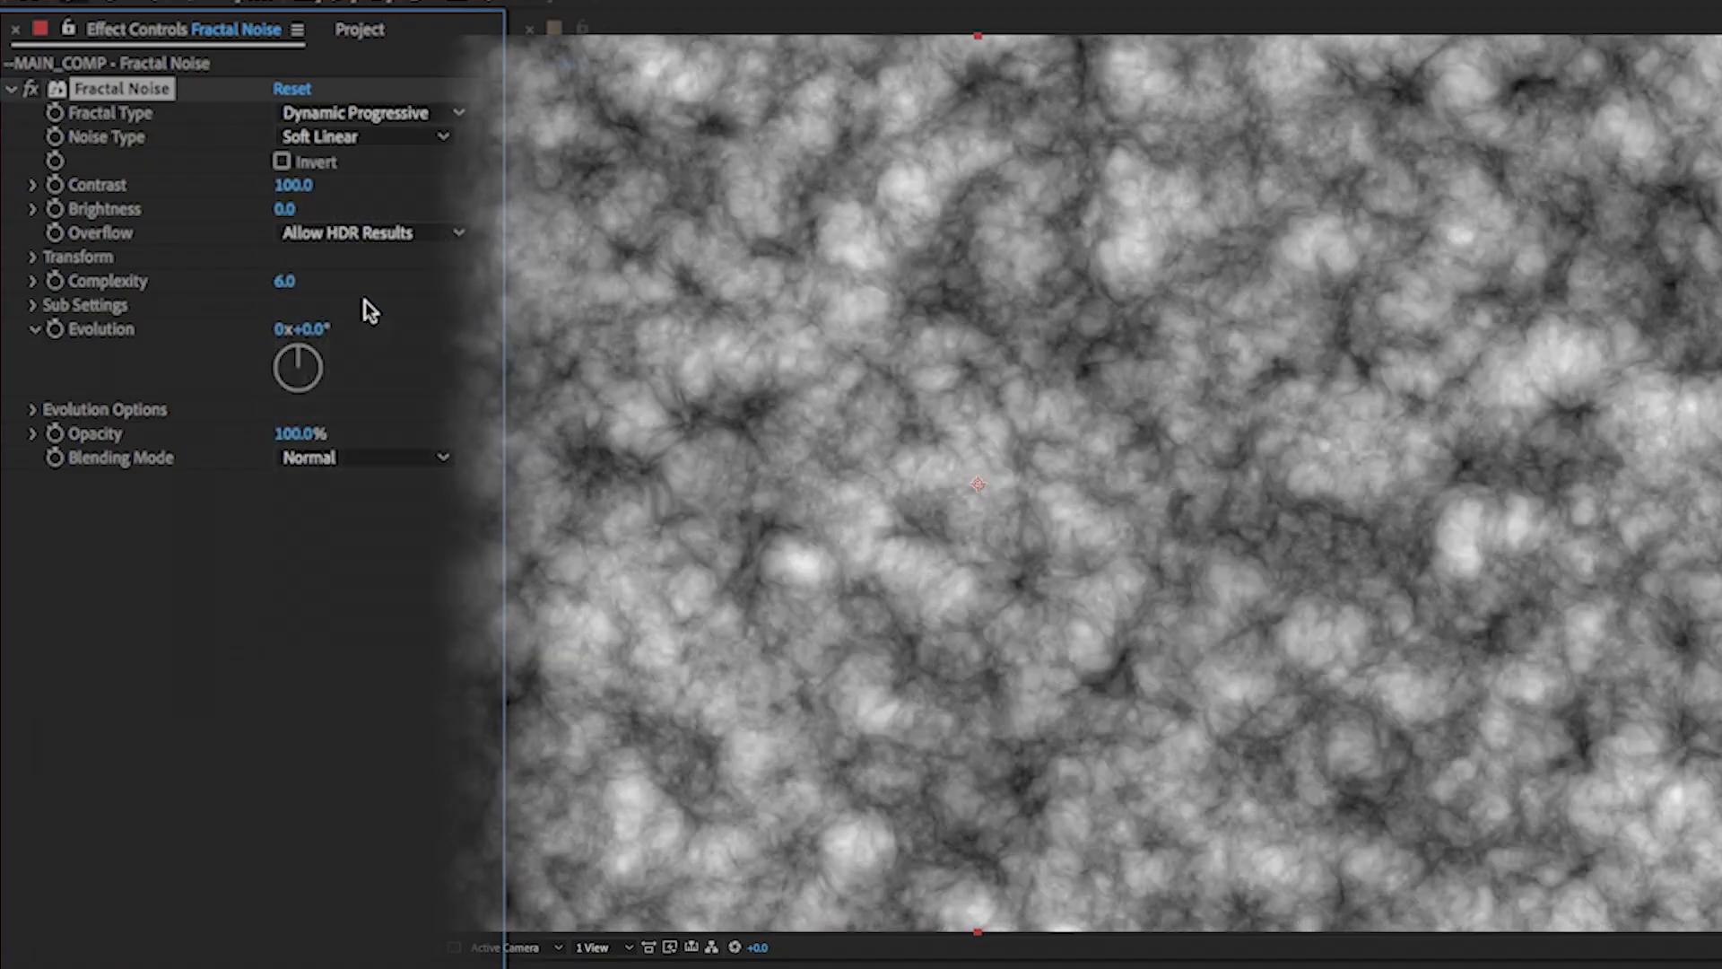
left_click(283, 162)
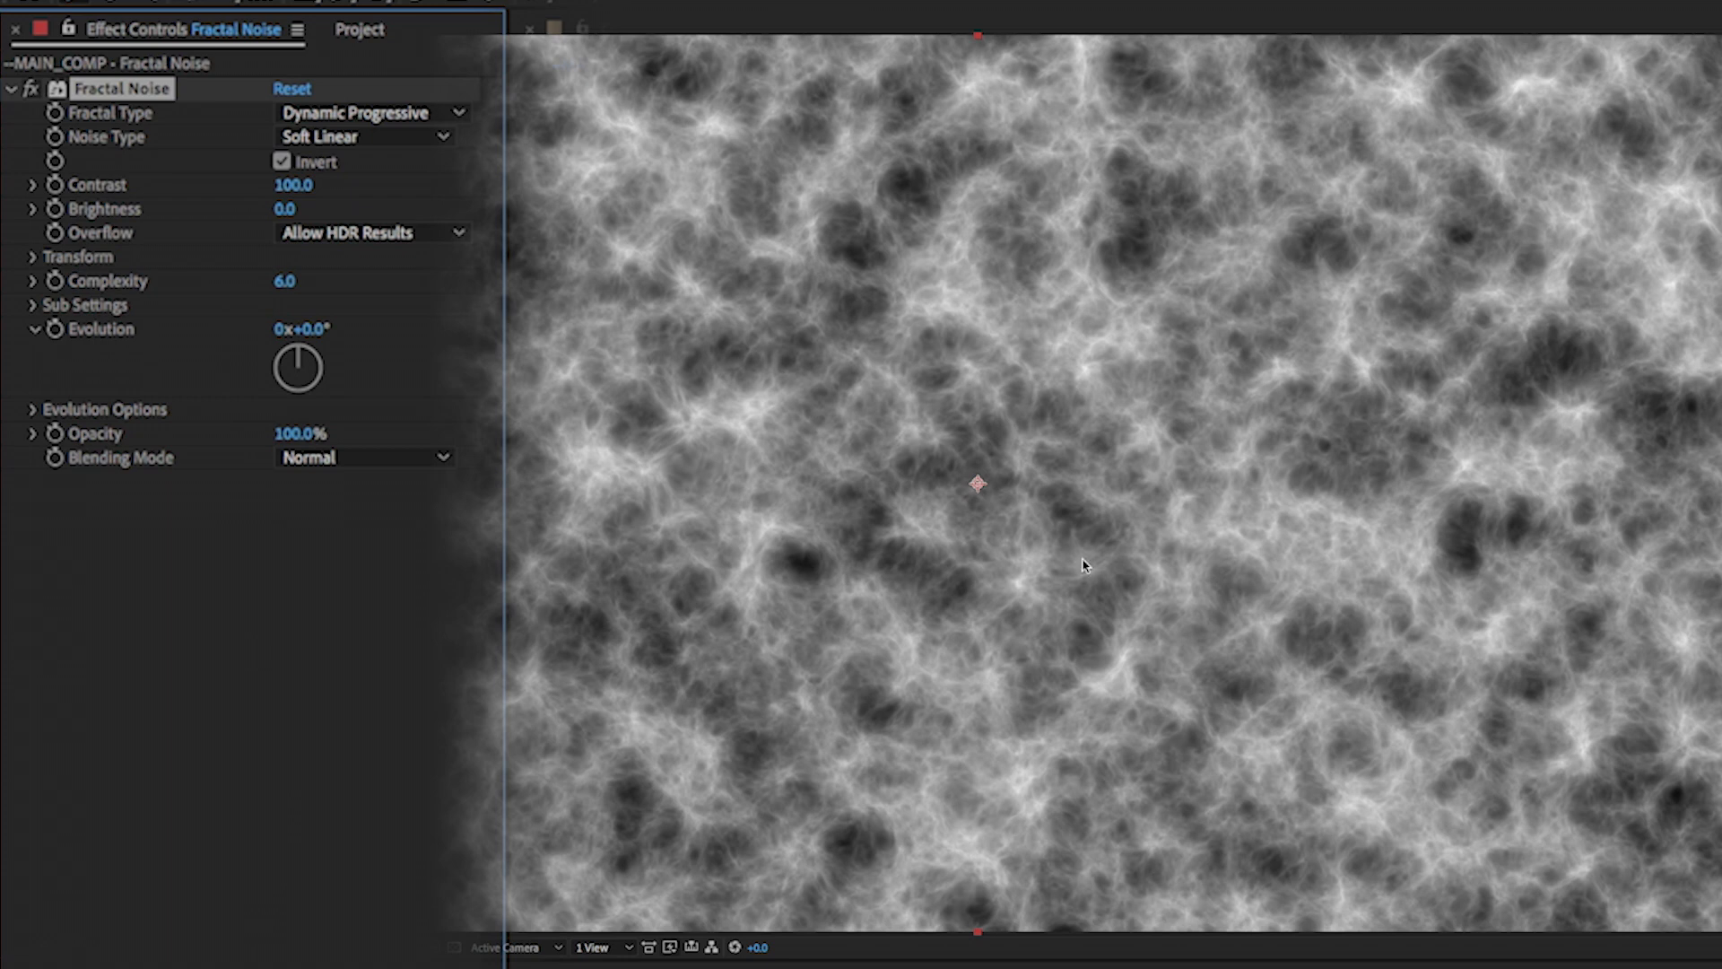
Adjust the fractal noise to a contrast of 175 and a brightness of -27
left_click_drag(287, 185, 318, 184)
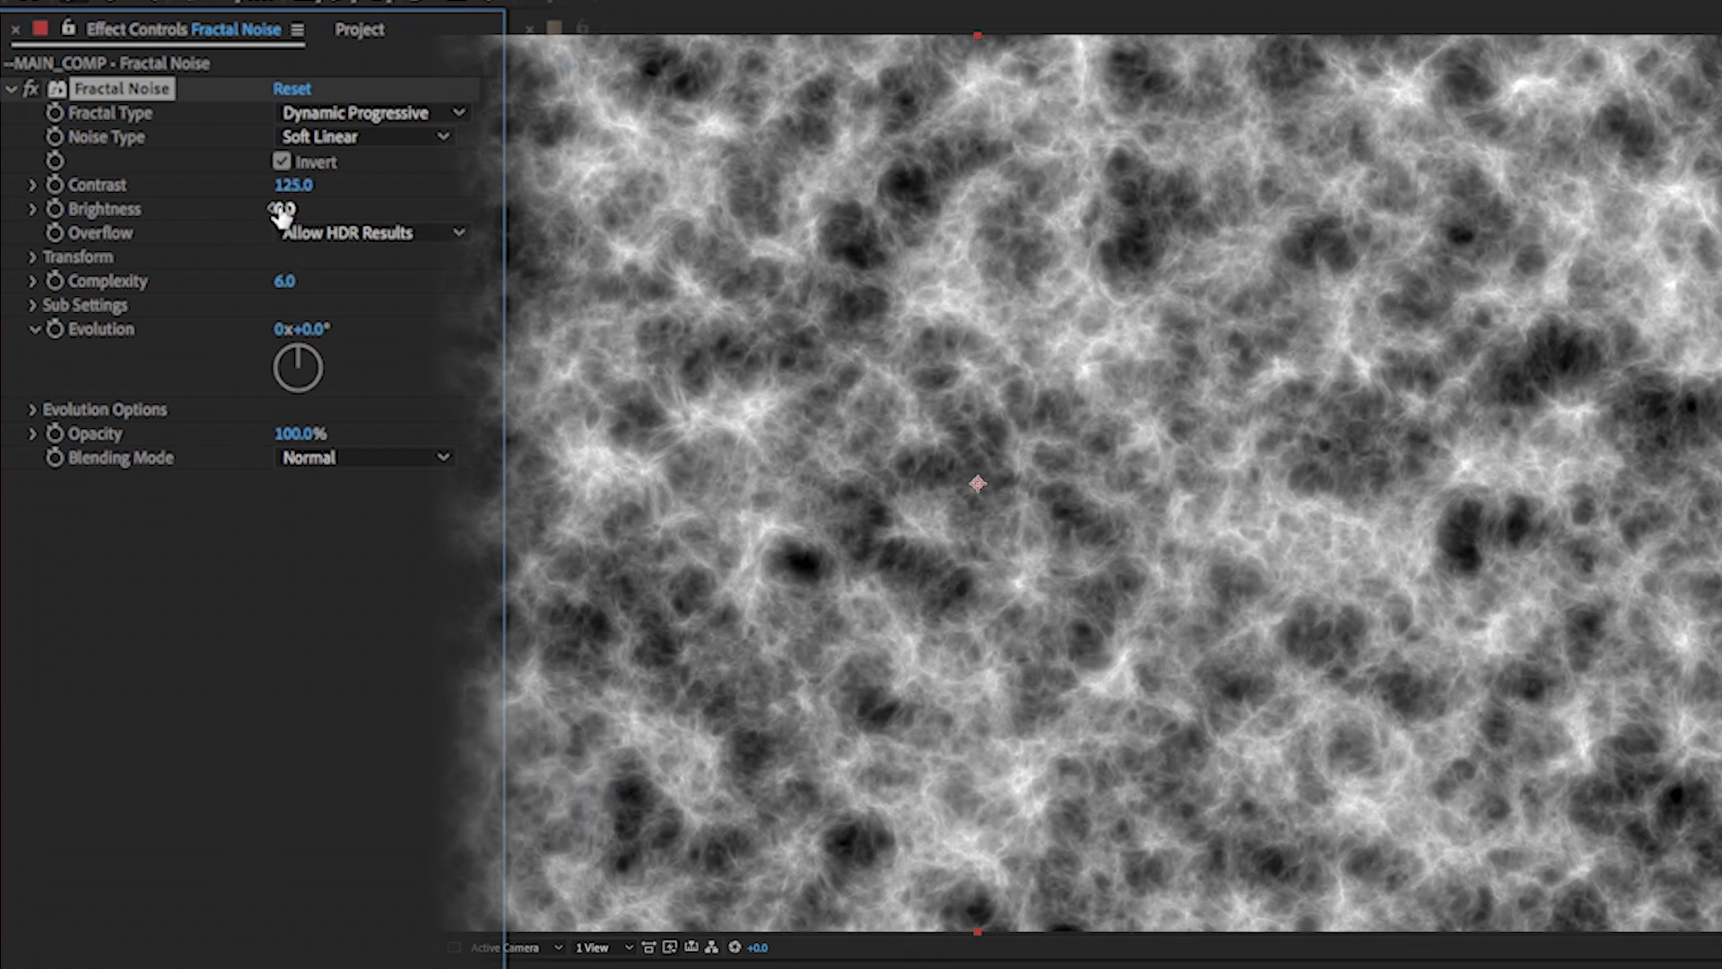
left_click_drag(281, 214, 274, 240)
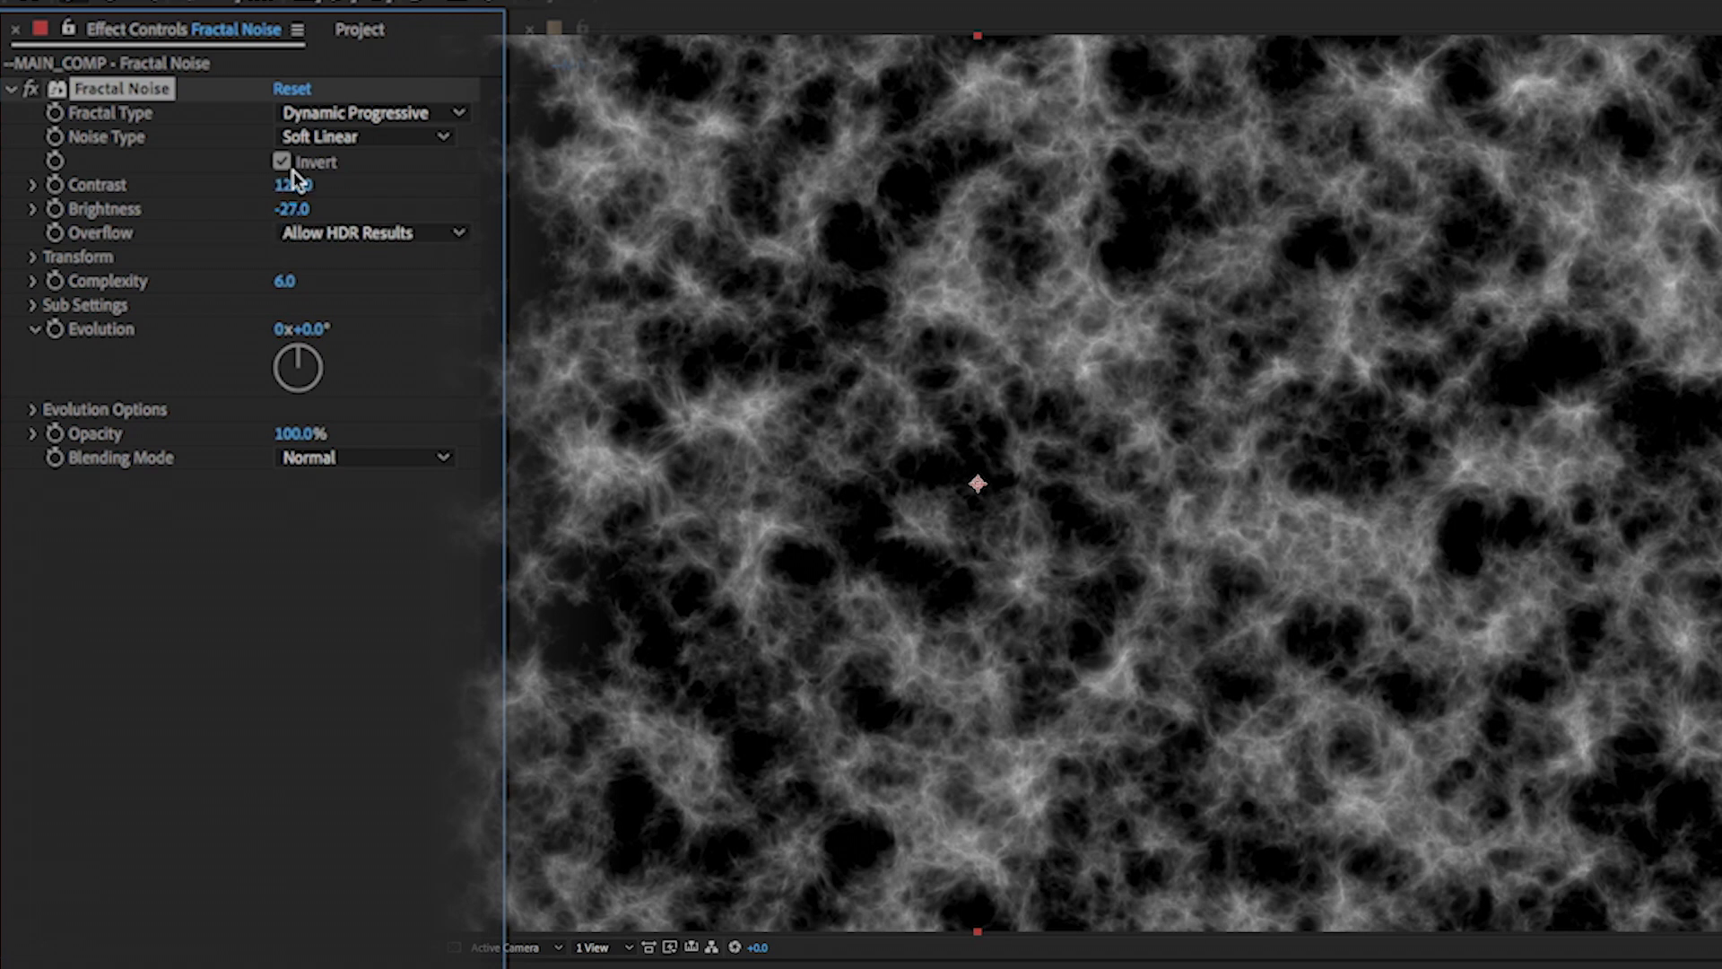
left_click_drag(296, 184, 354, 181)
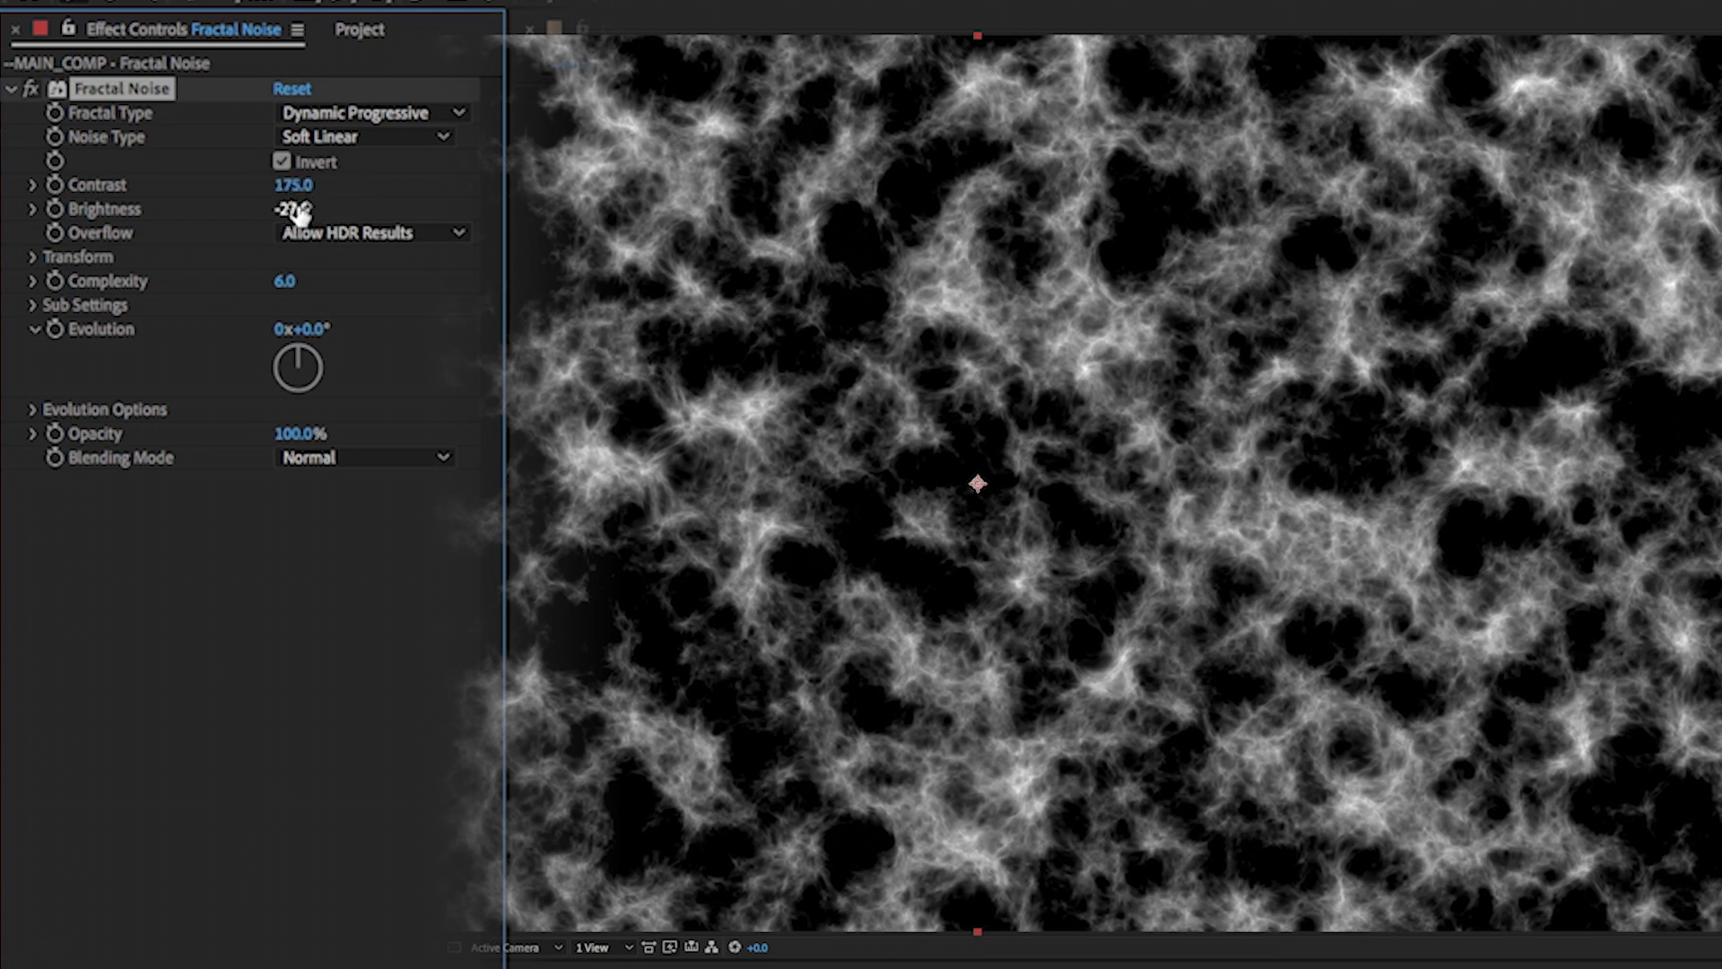
Turn off uniform scaling for the fractal noise and stretch it to a scale width of 972 and a scale height of 75.7
left_click(34, 257)
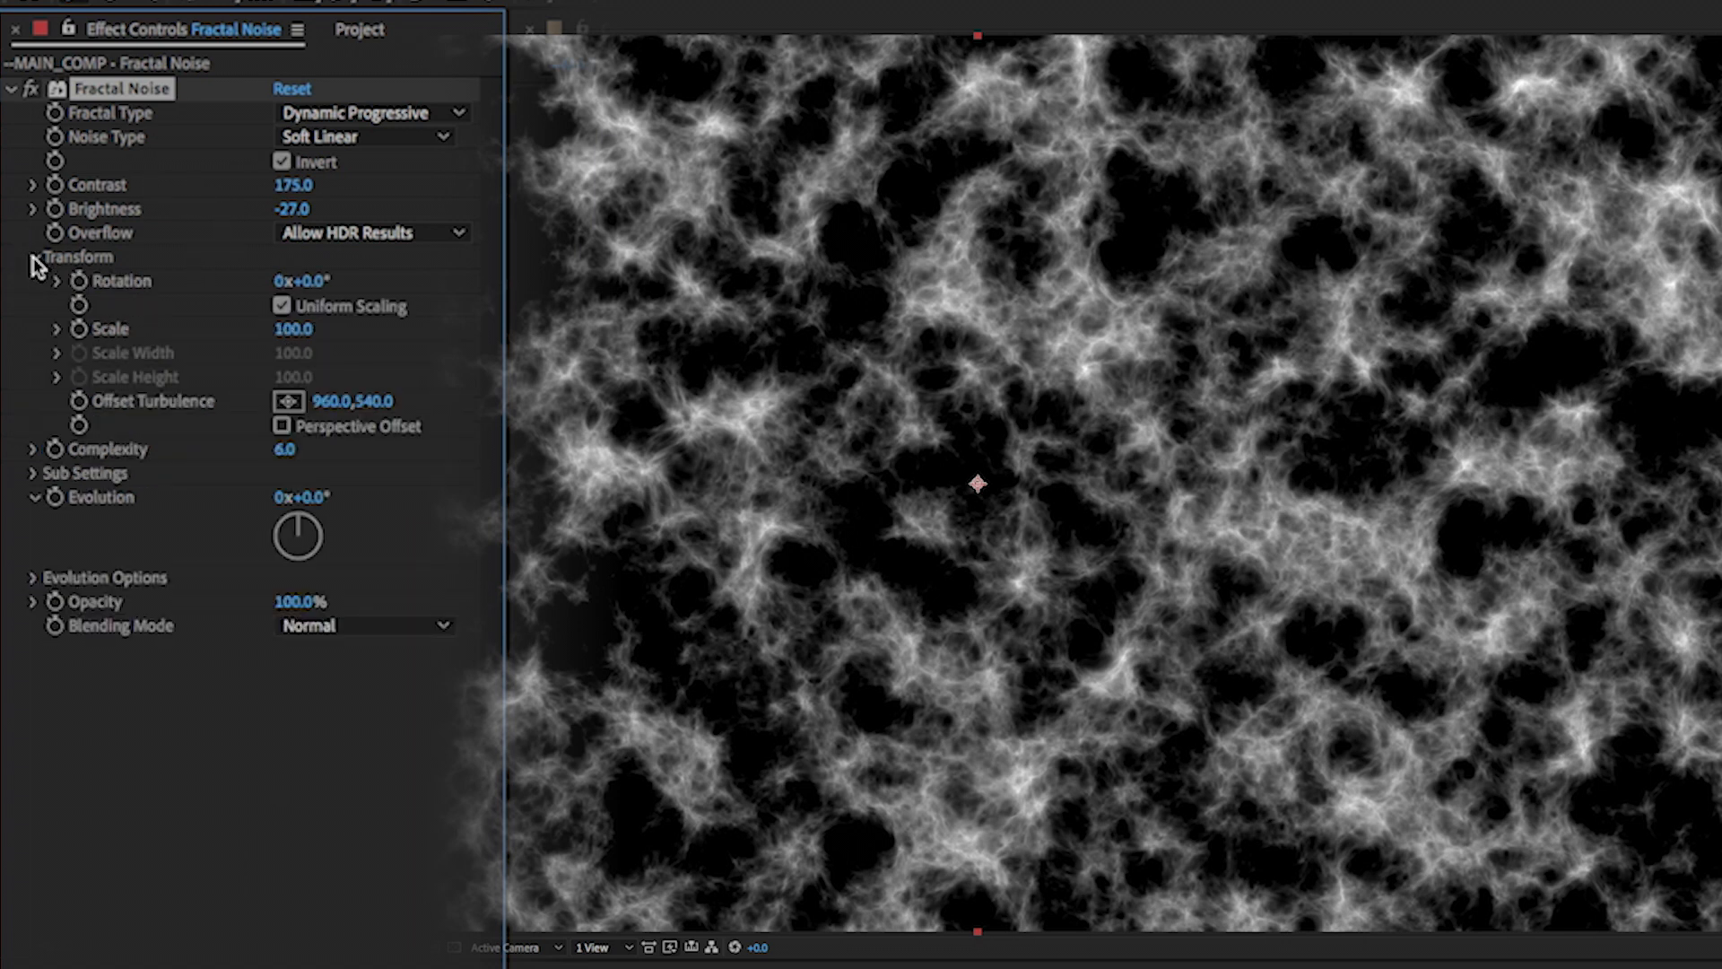
left_click(282, 308)
left_click(281, 307)
left_click_drag(285, 362, 1067, 362)
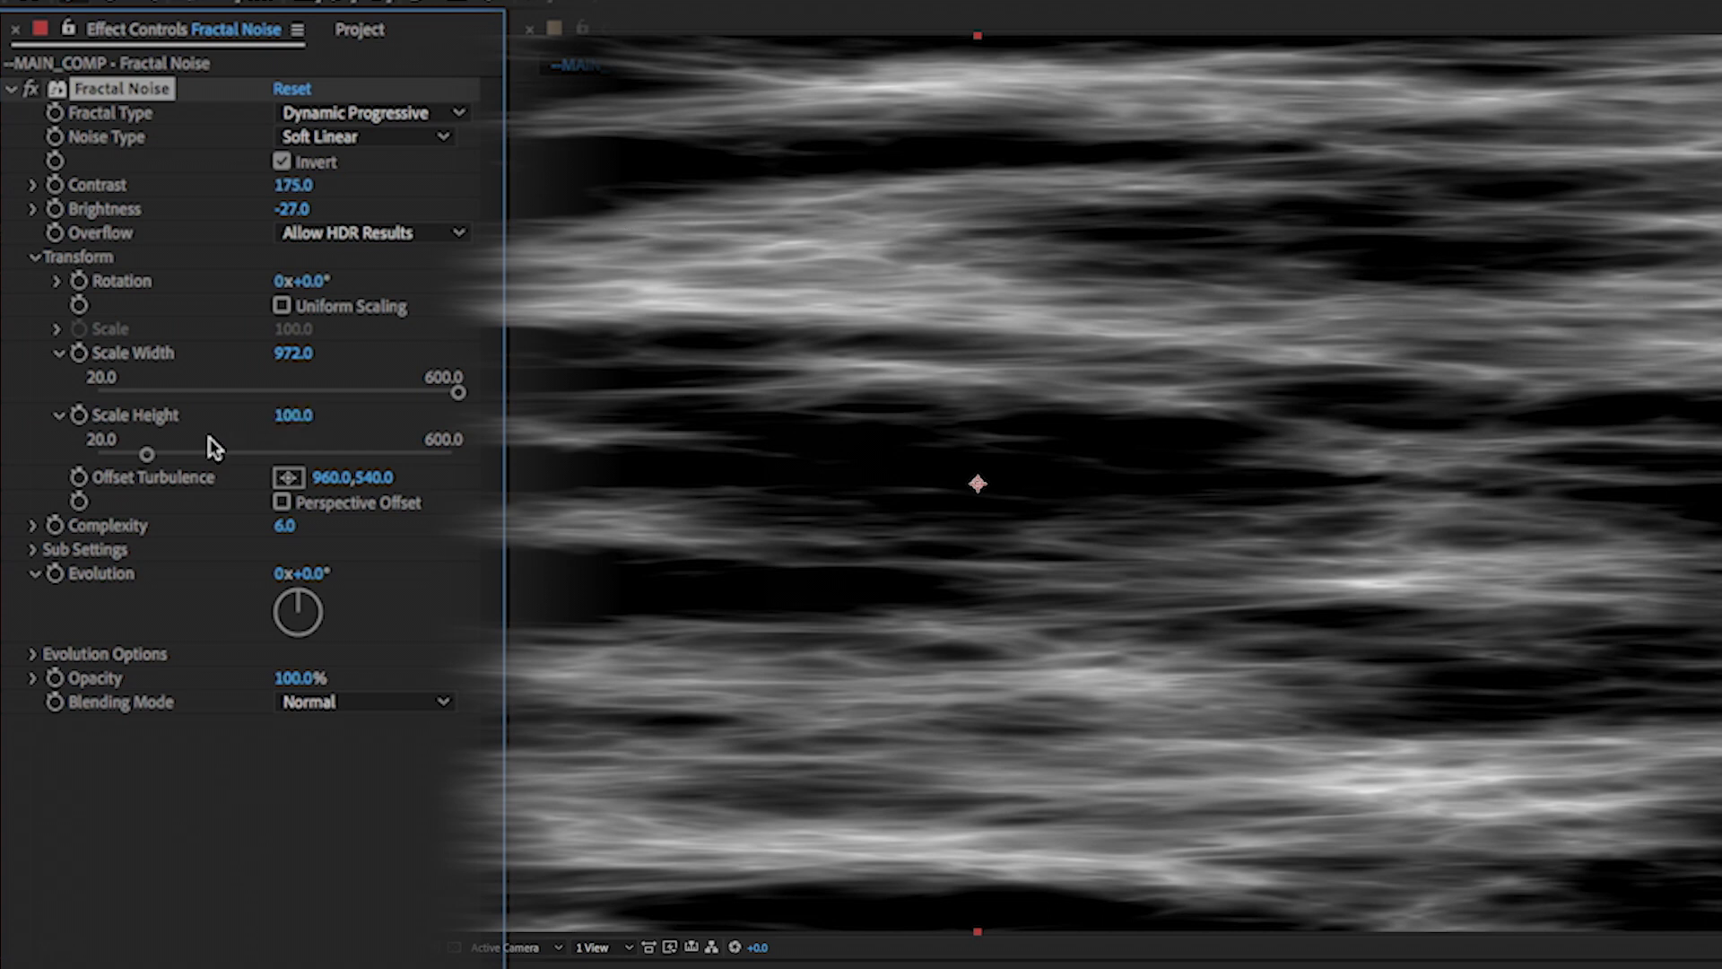
left_click_drag(148, 456, 131, 457)
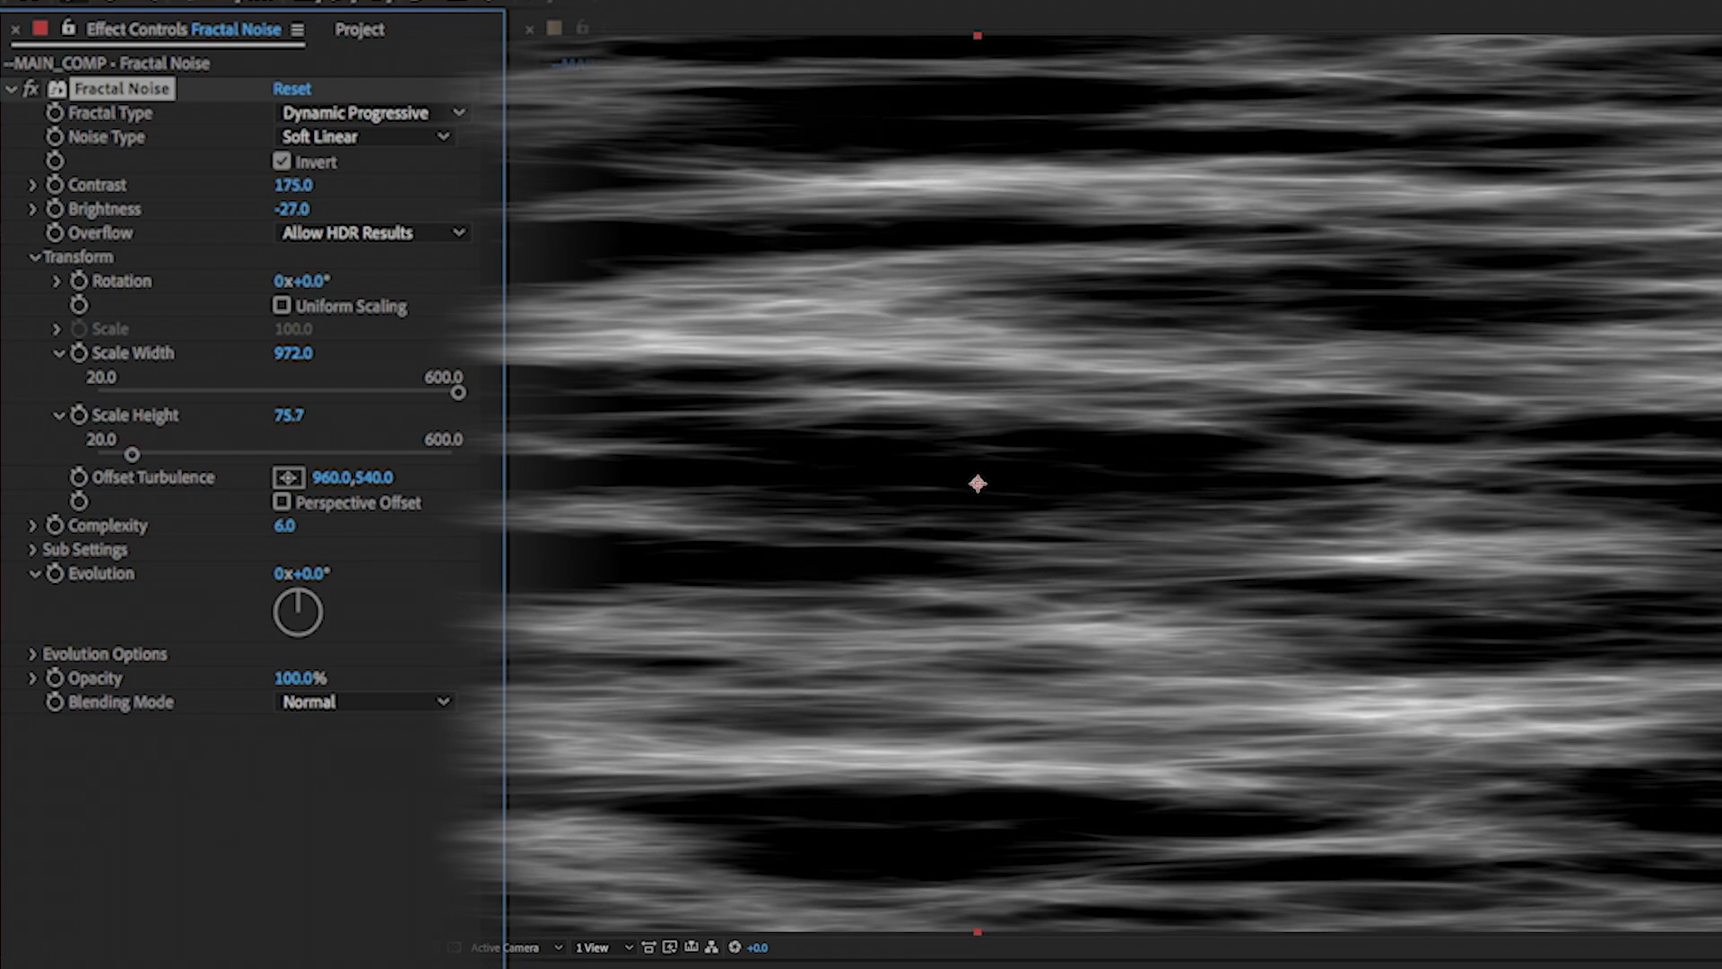
Add the expression time*200; to the Evolution property of the fractal noise
left_click(56, 574, "alt")
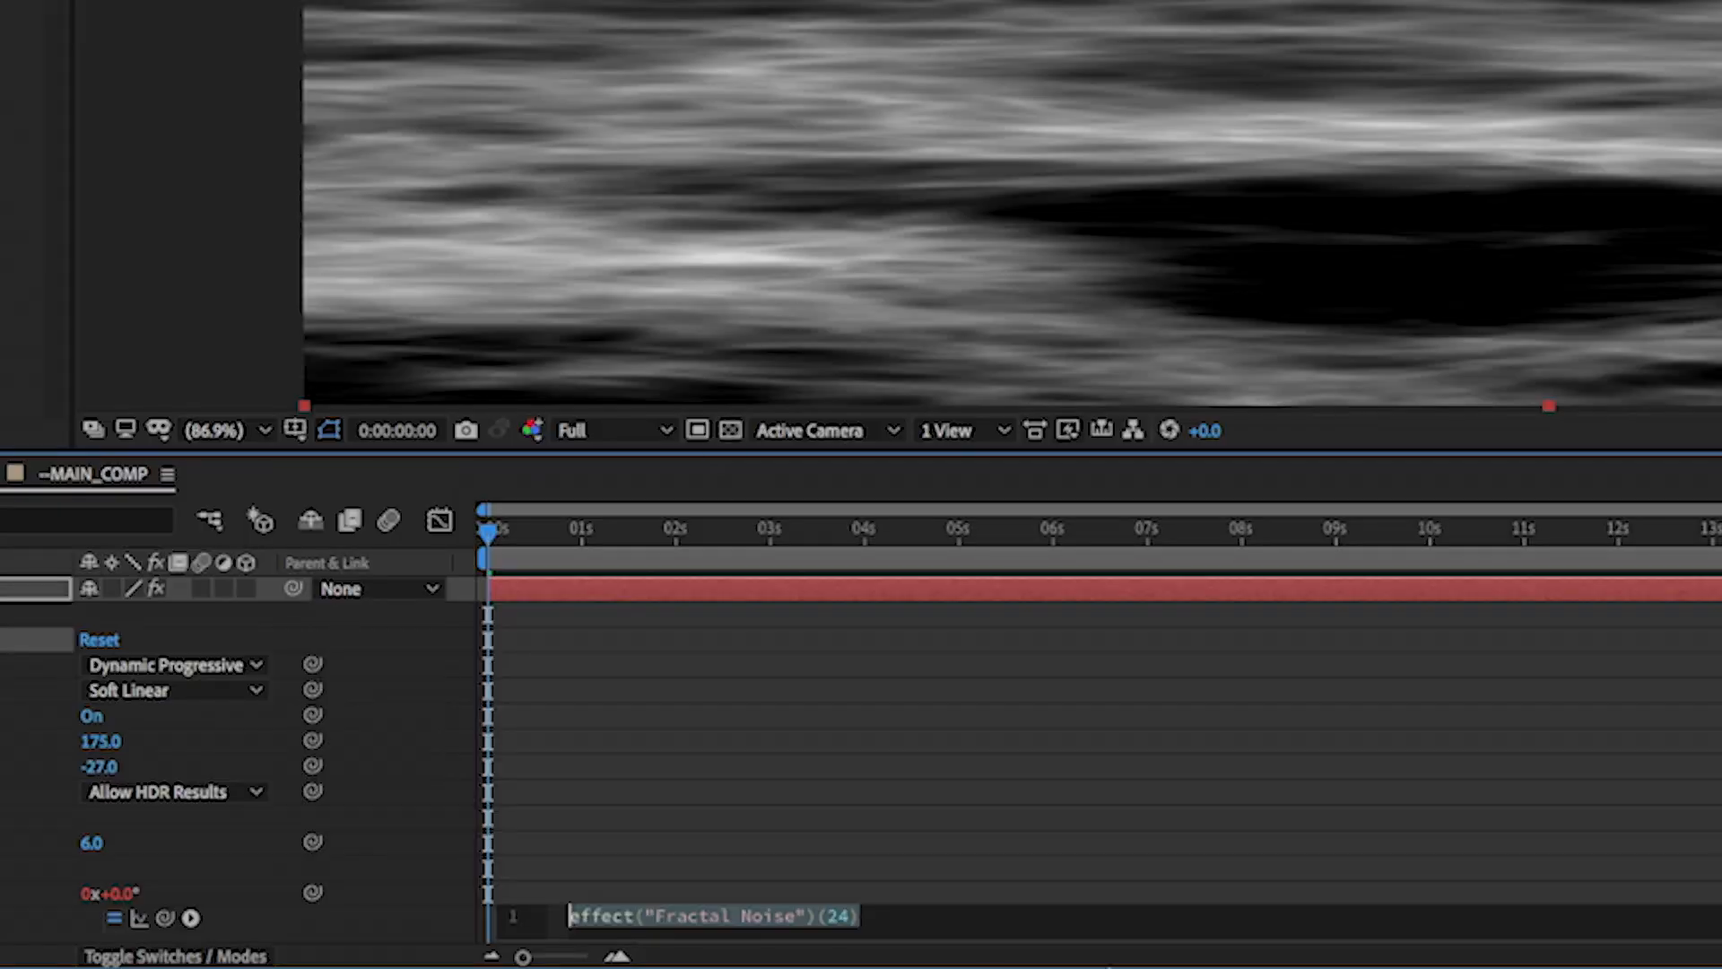
type("time*")
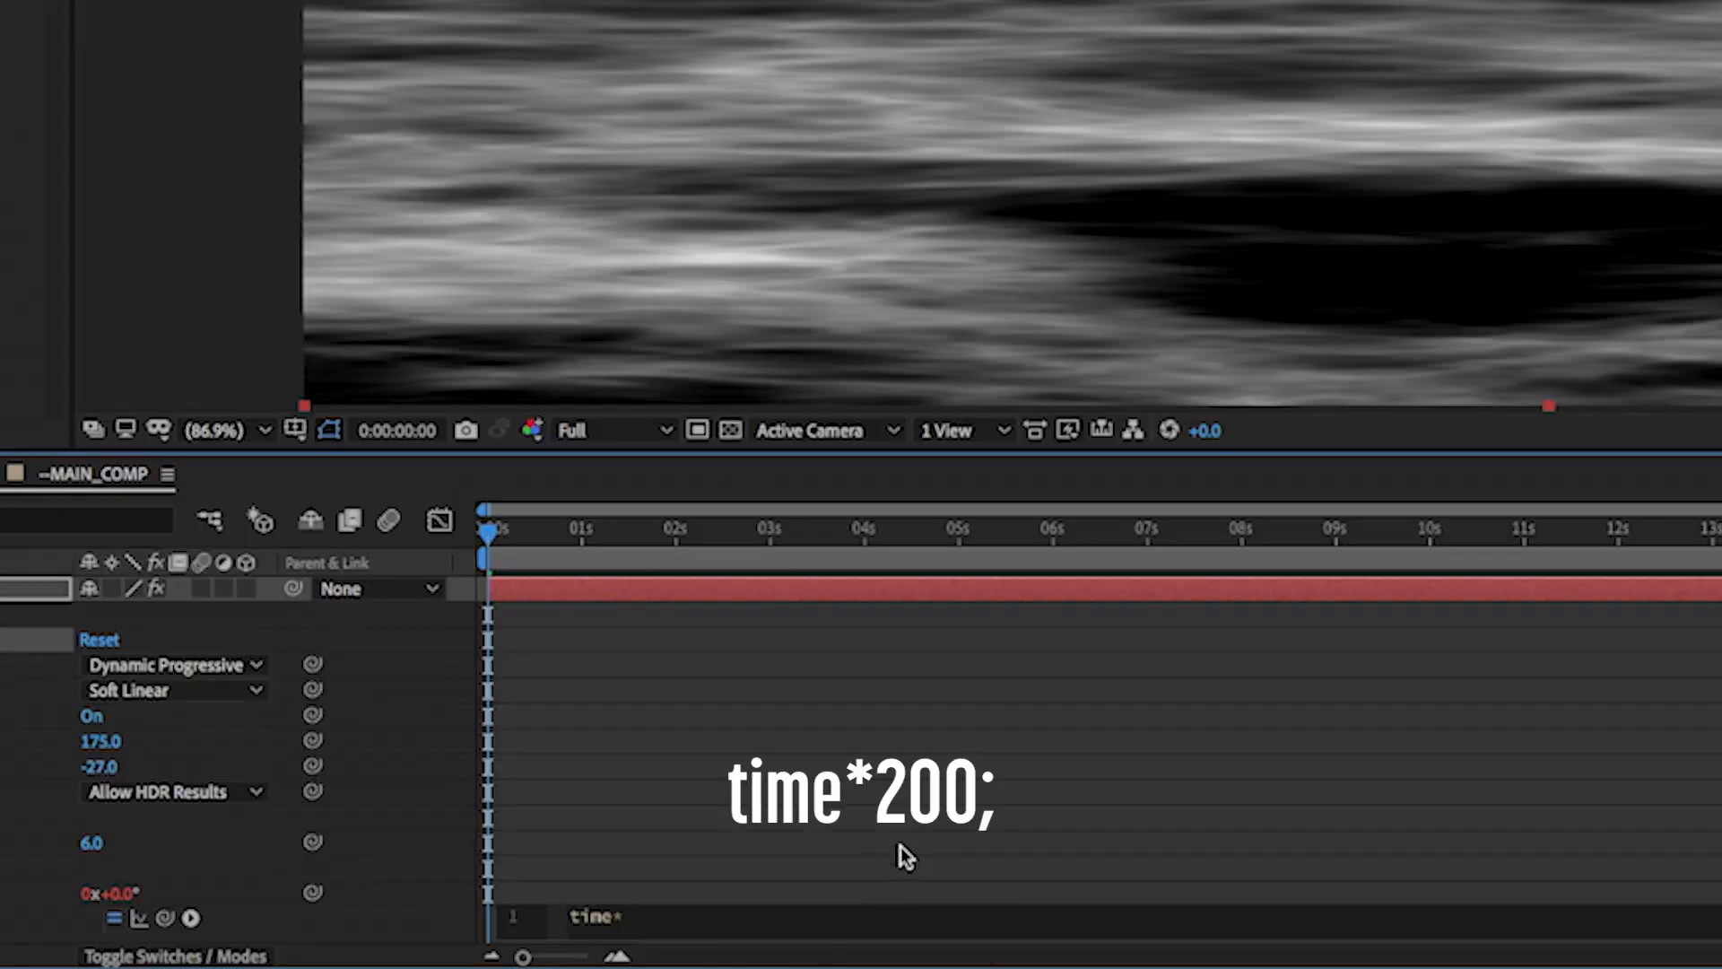
type("200;")
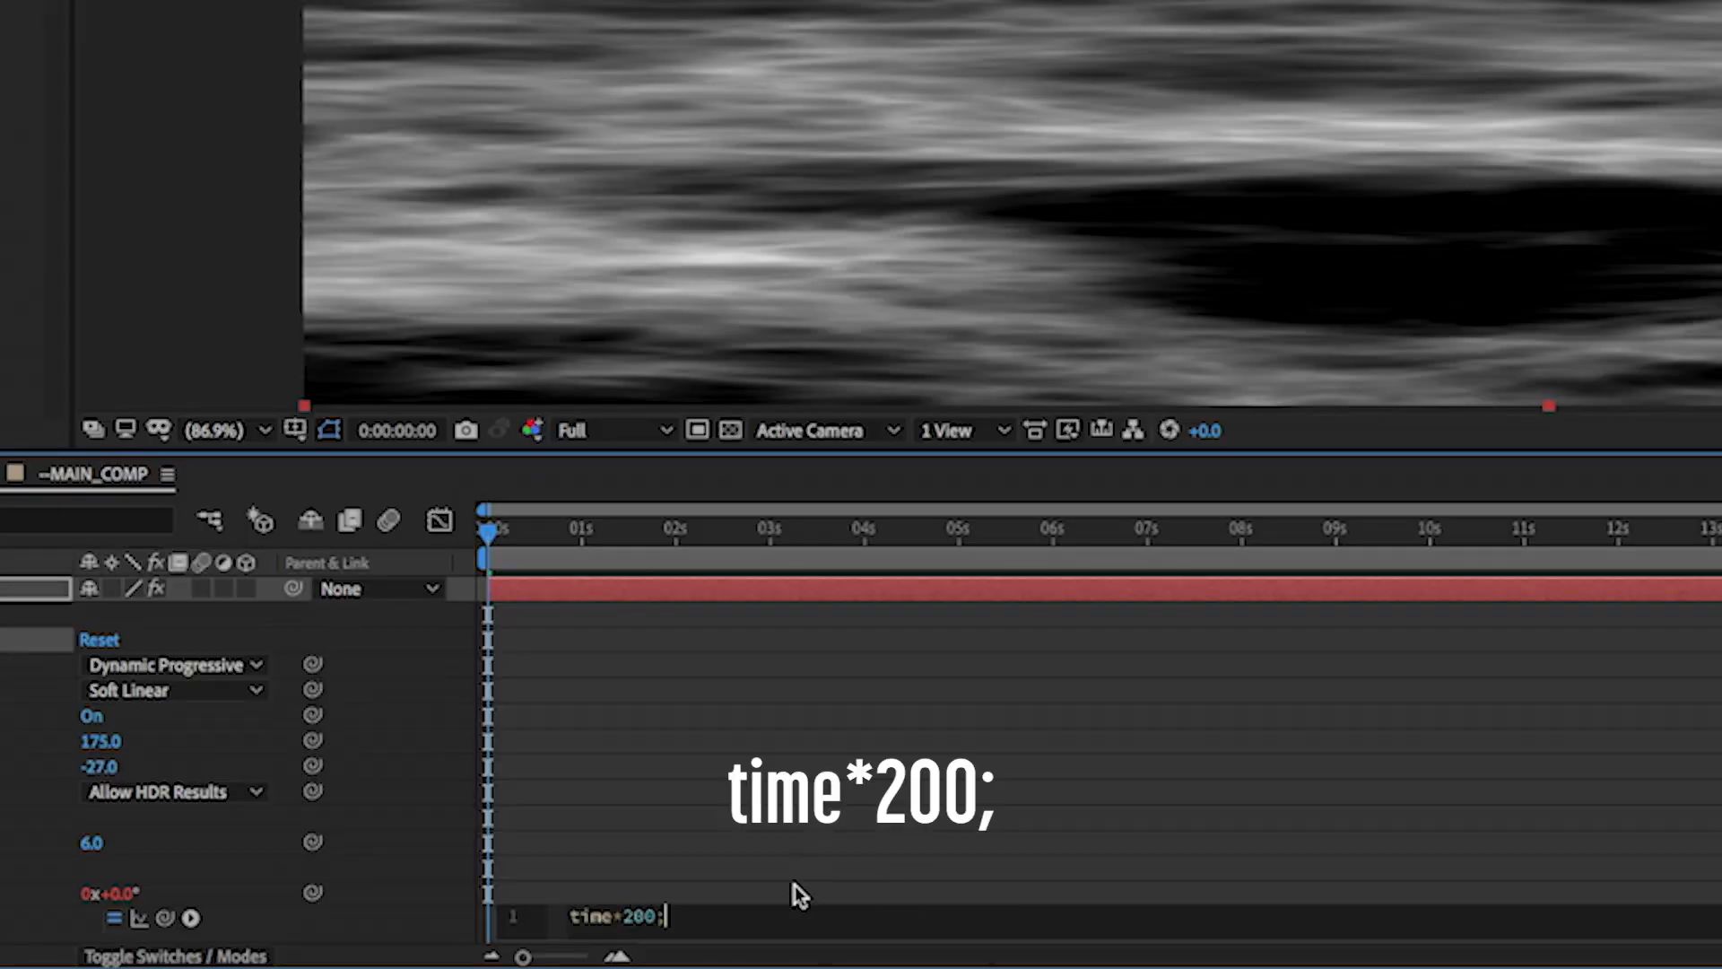
left_click(666, 916)
left_click(635, 589)
left_click(522, 923)
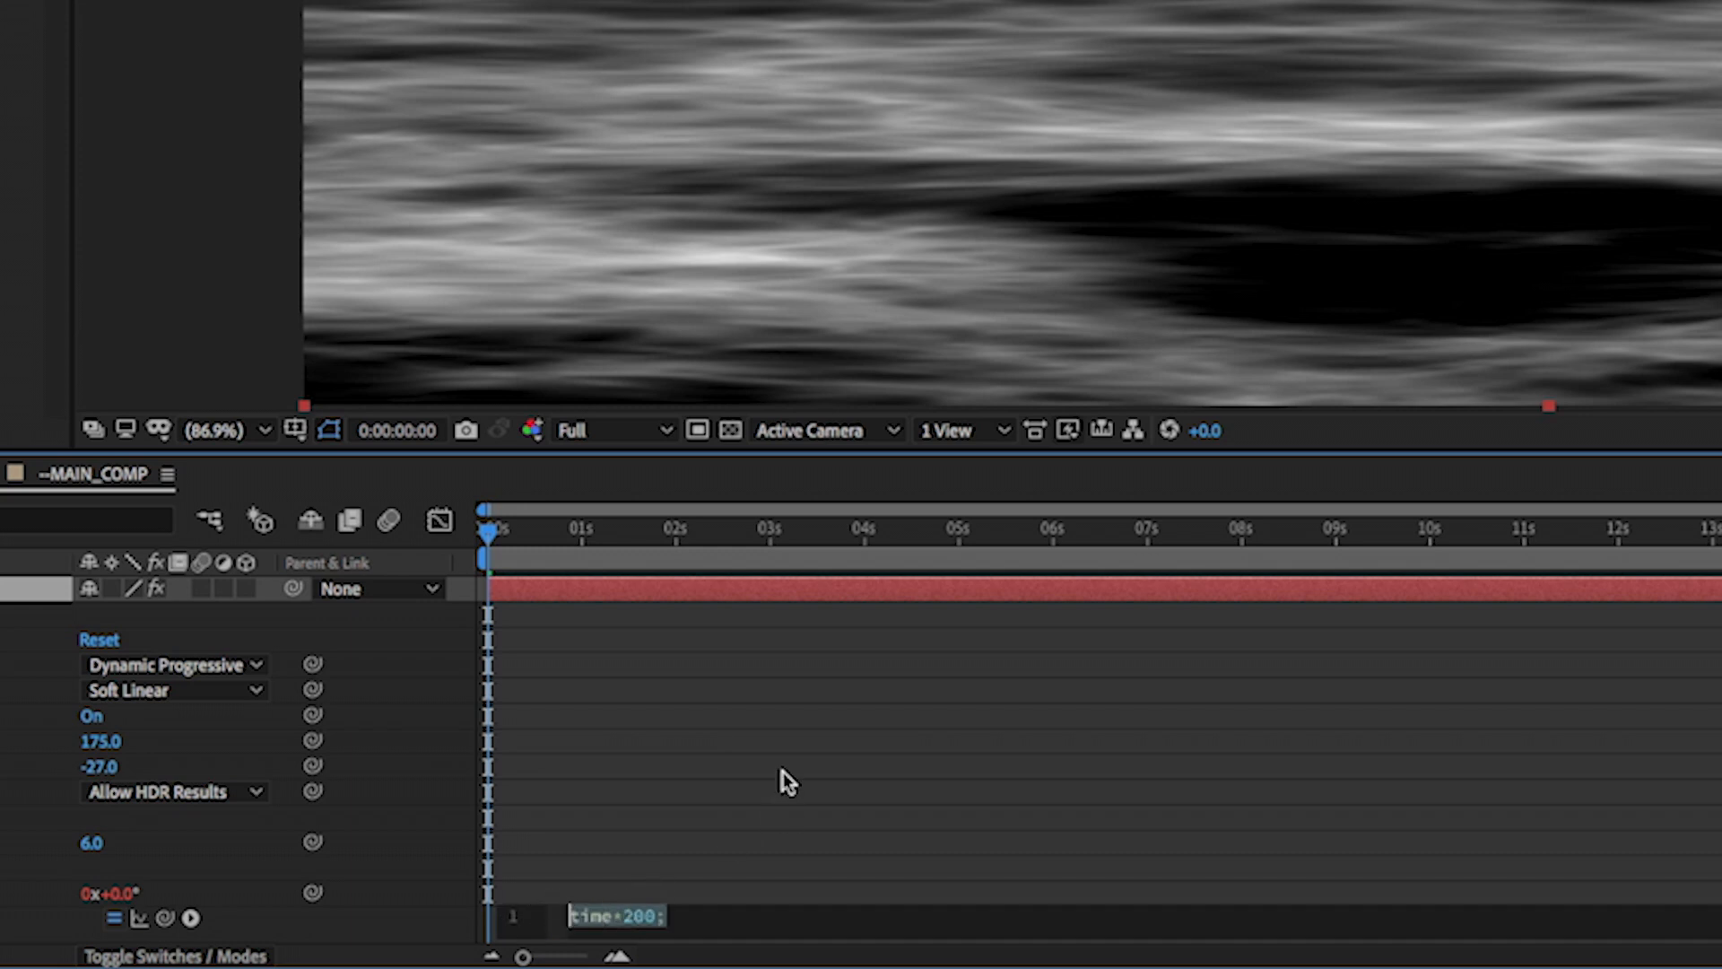
key("KP_Enter")
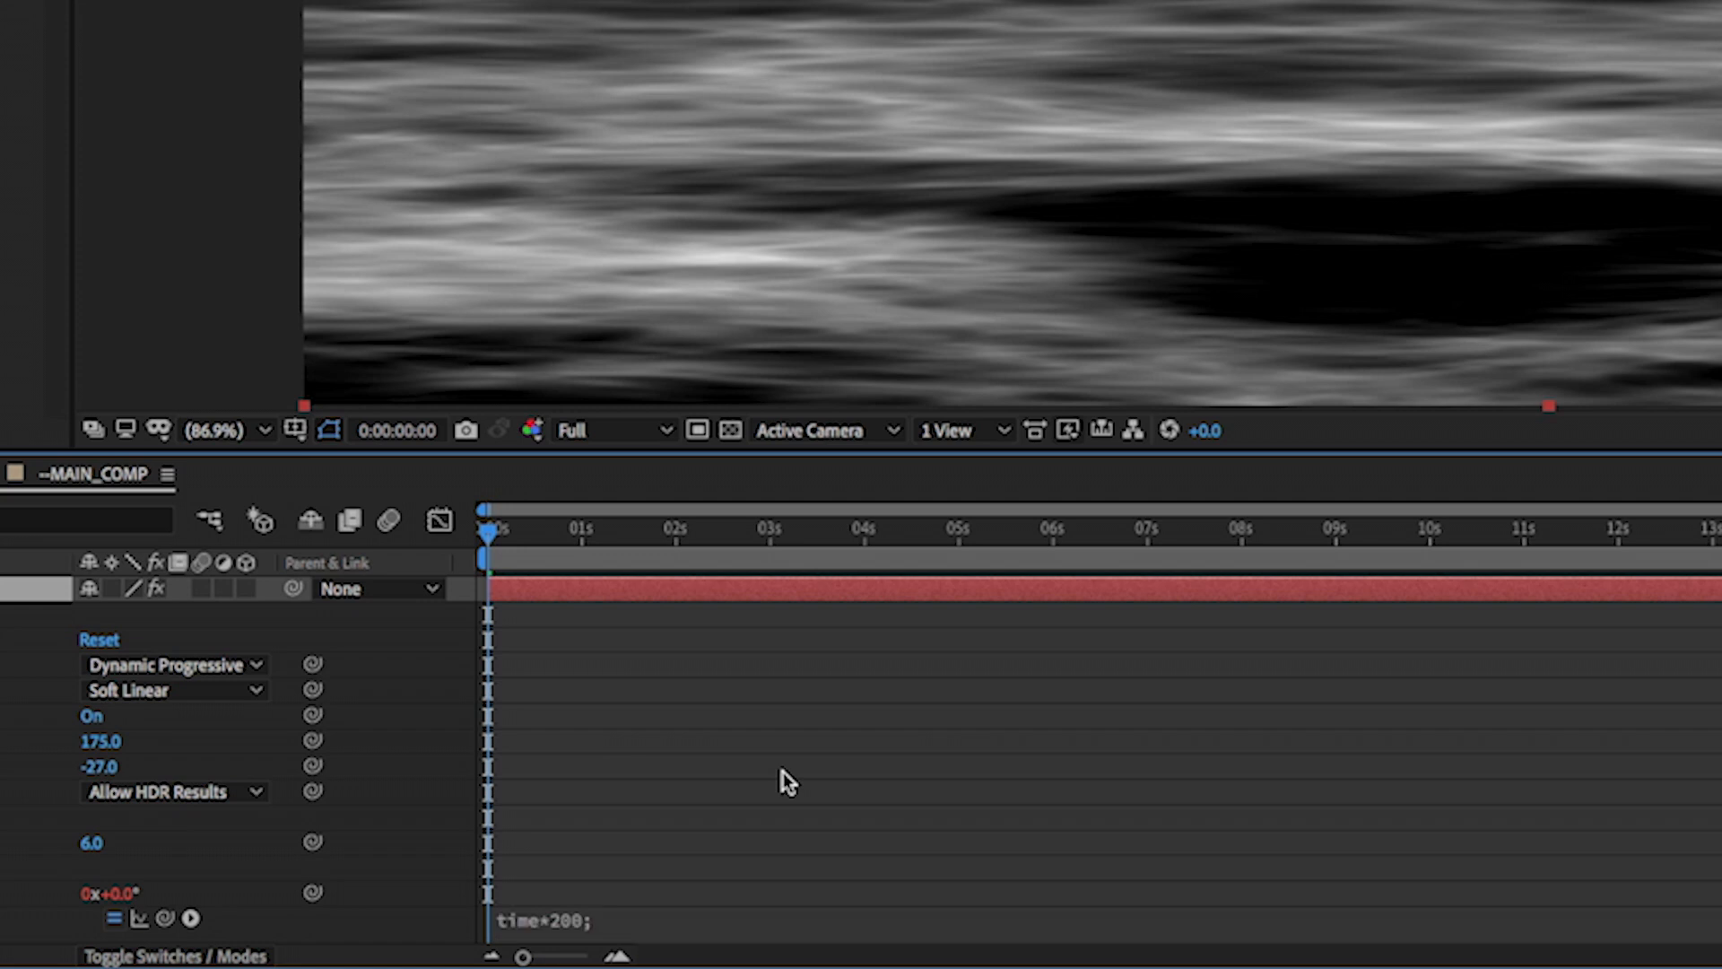
Play back the fractal noise animation from the start of the composition
mouse_move(489, 529)
left_mouse_down()
mouse_move(584, 530)
mouse_move(499, 542)
left_mouse_up()
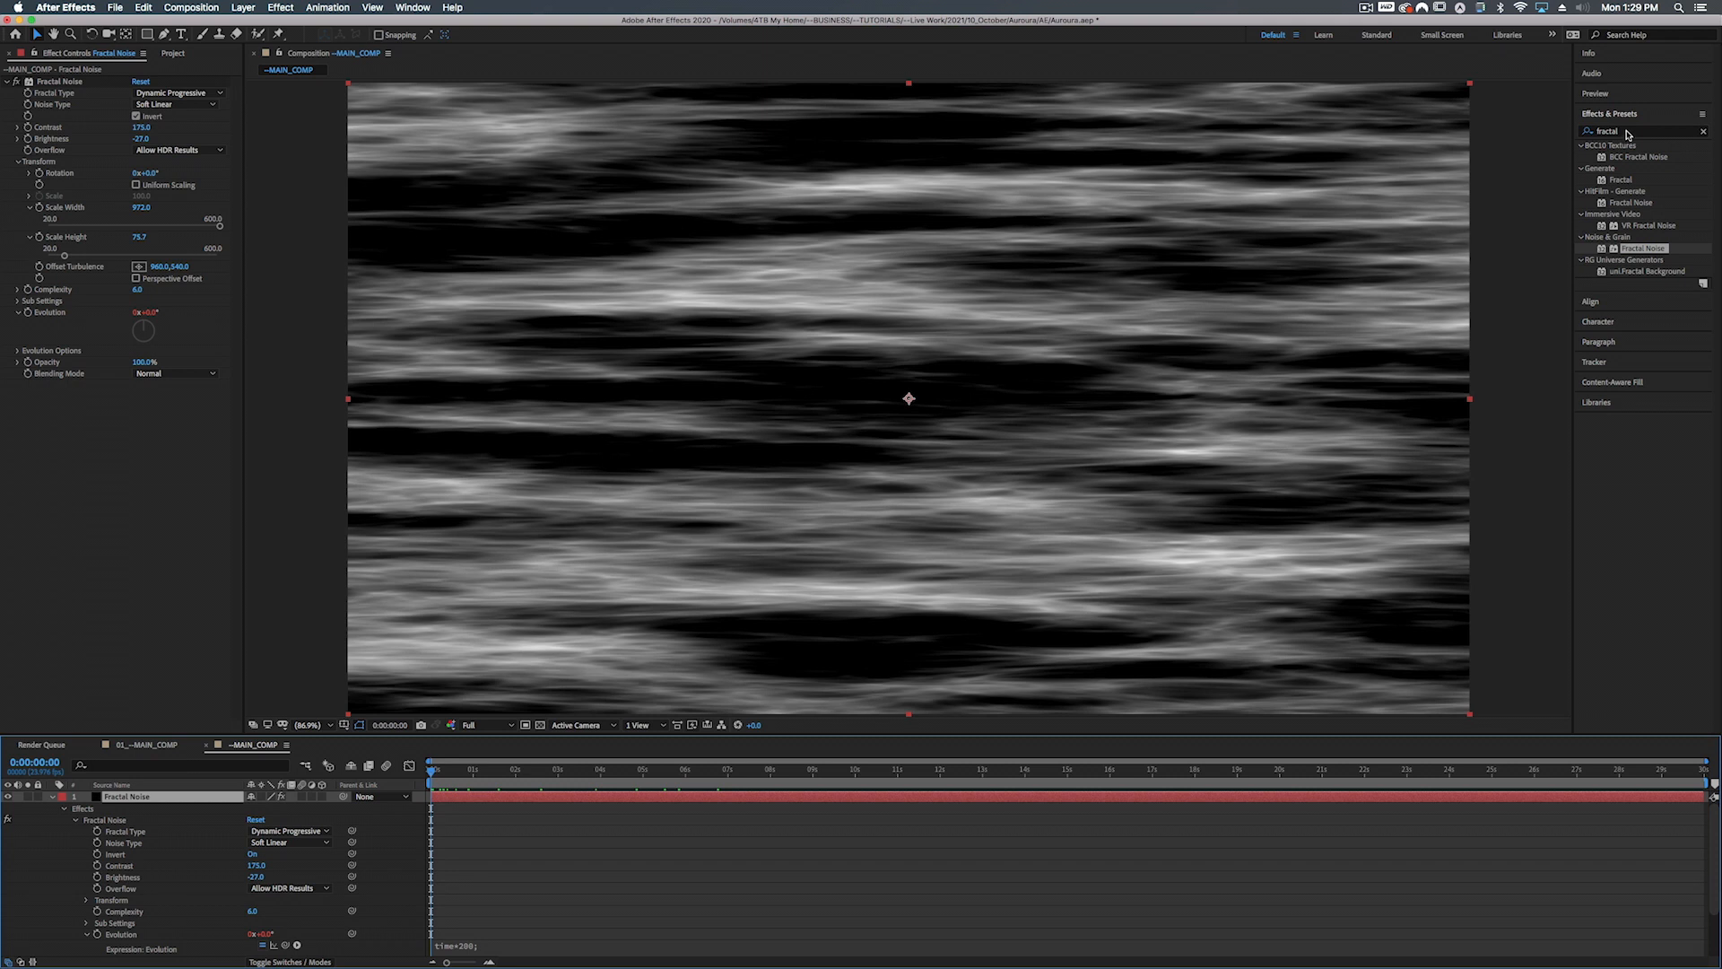
key("space")
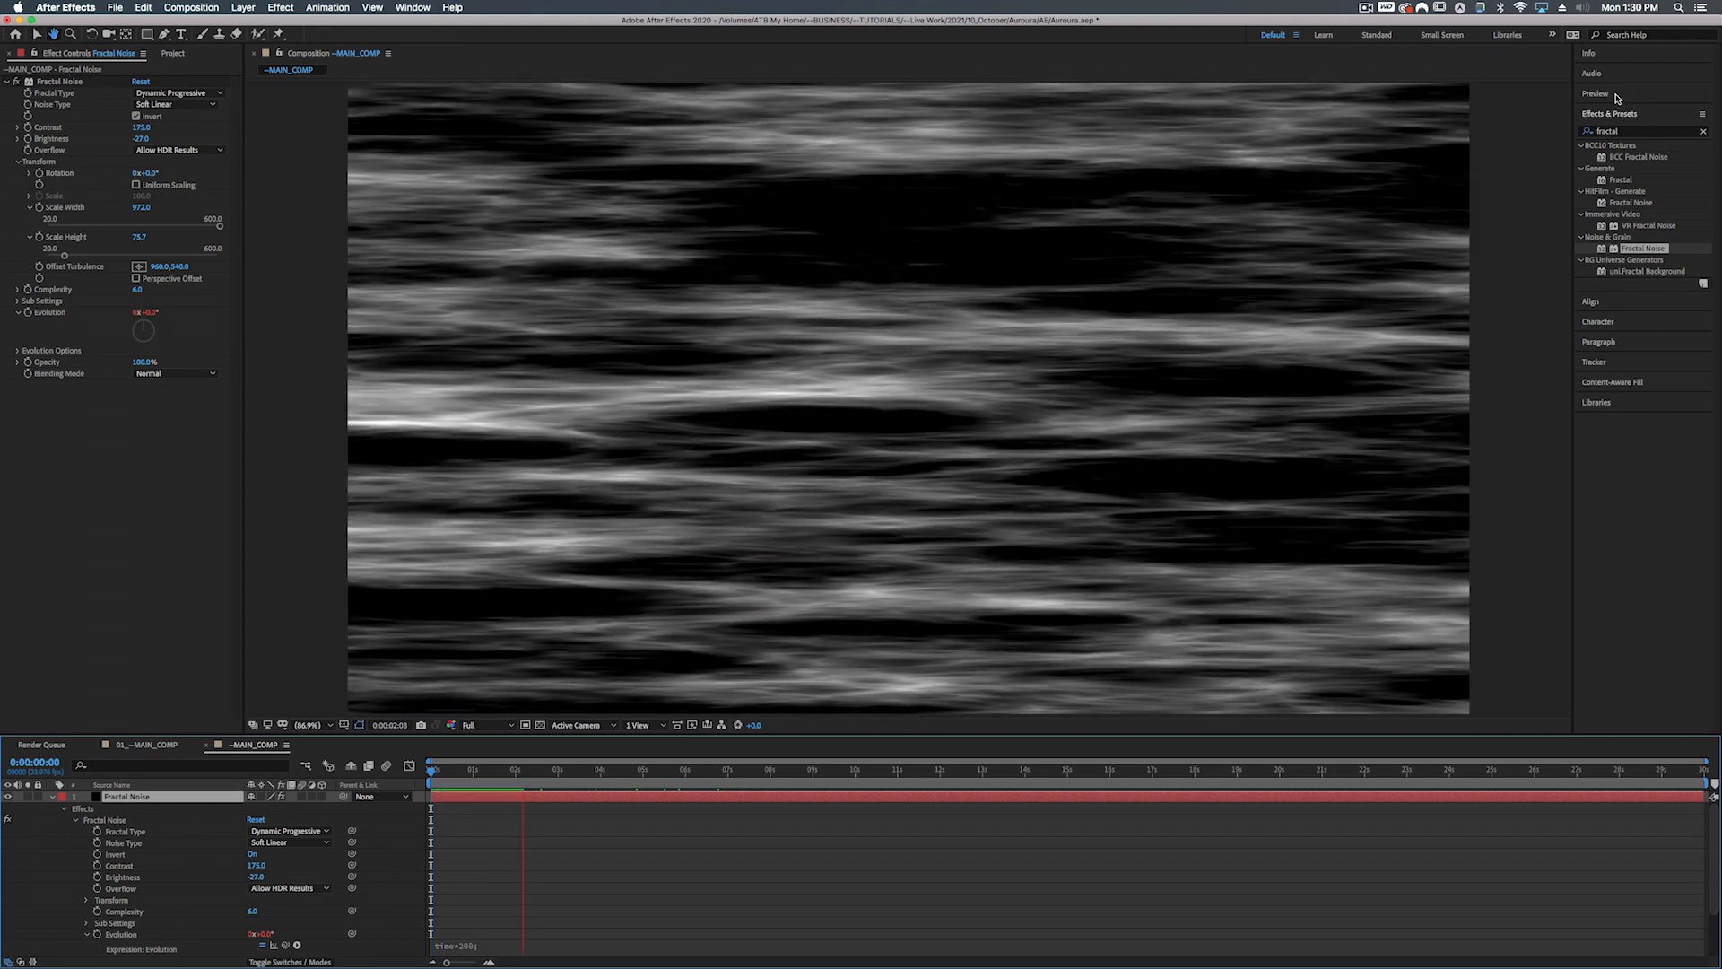
Set the preview resolution to Half and play back the fractal noise from the start of the composition
left_click(1615, 95)
left_click(1681, 257)
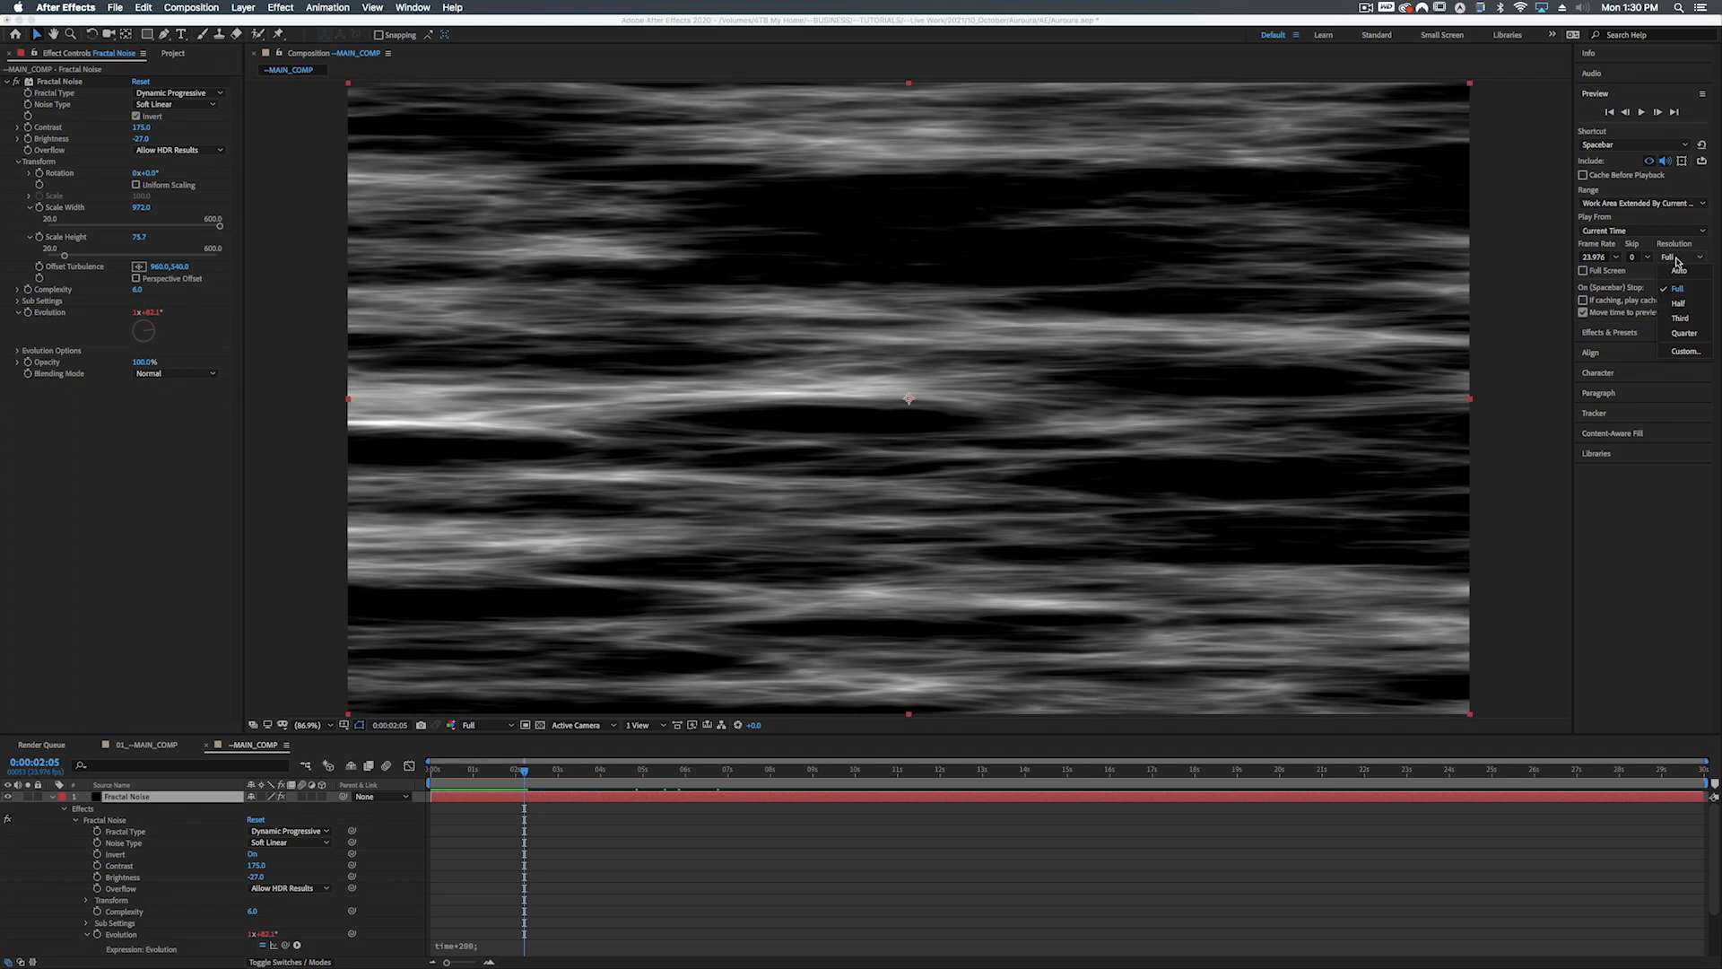
left_click(1677, 272)
left_click(499, 772)
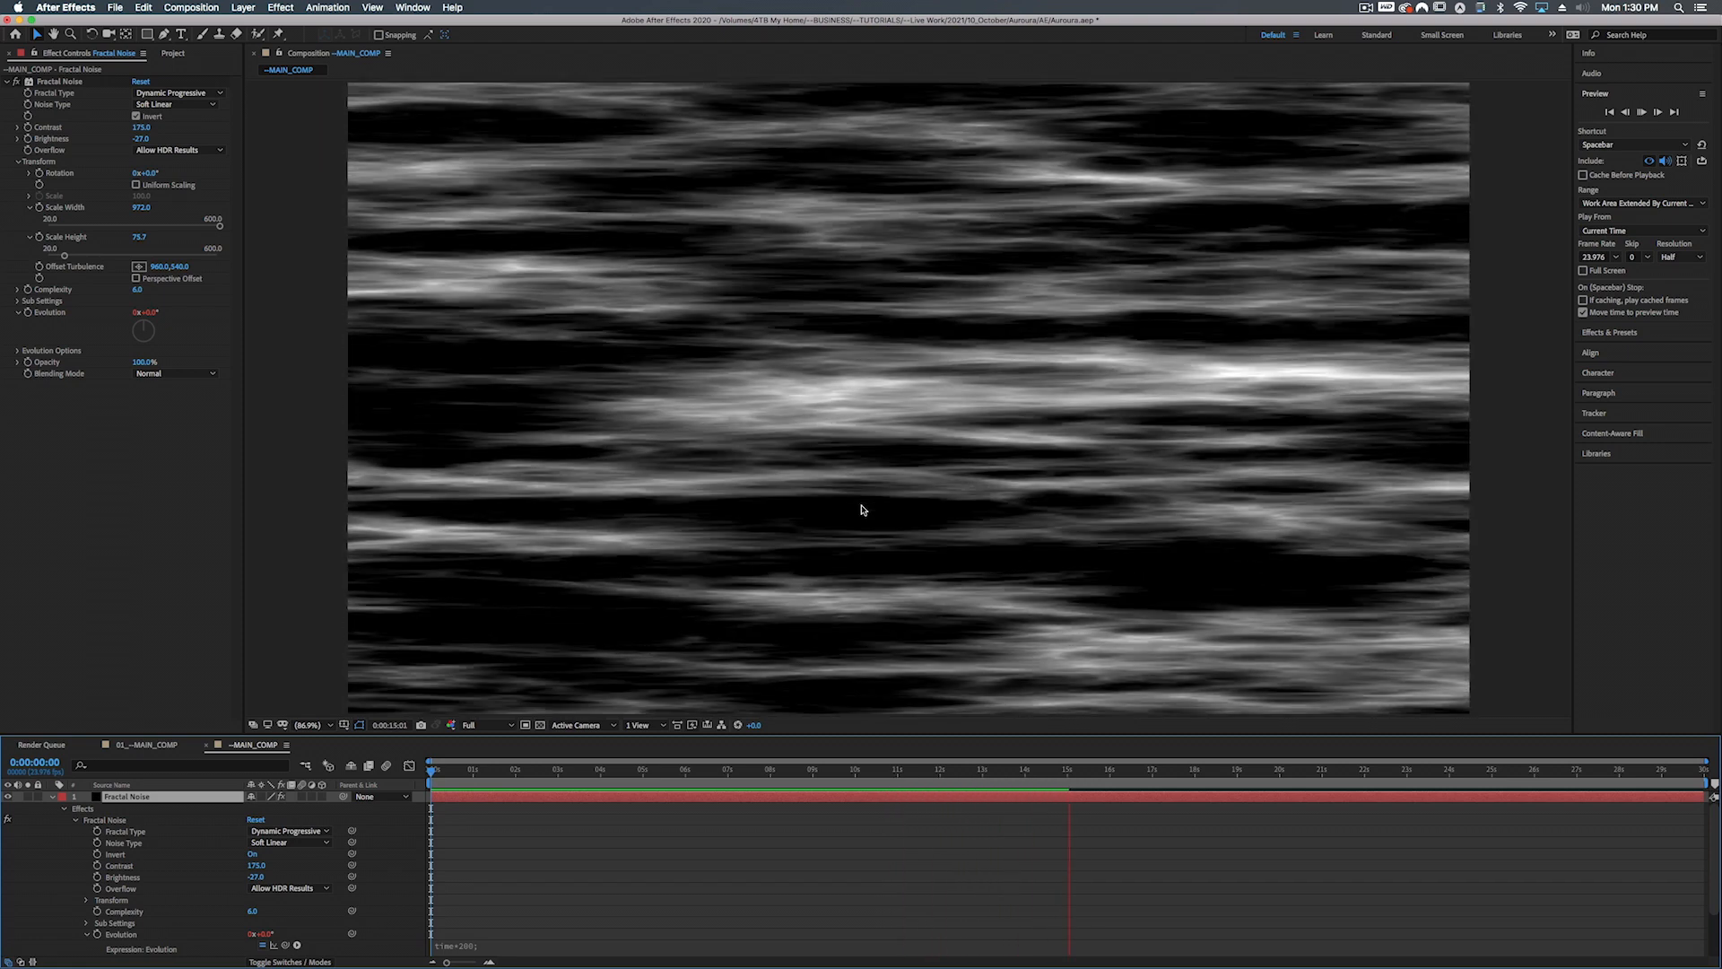
key("space")
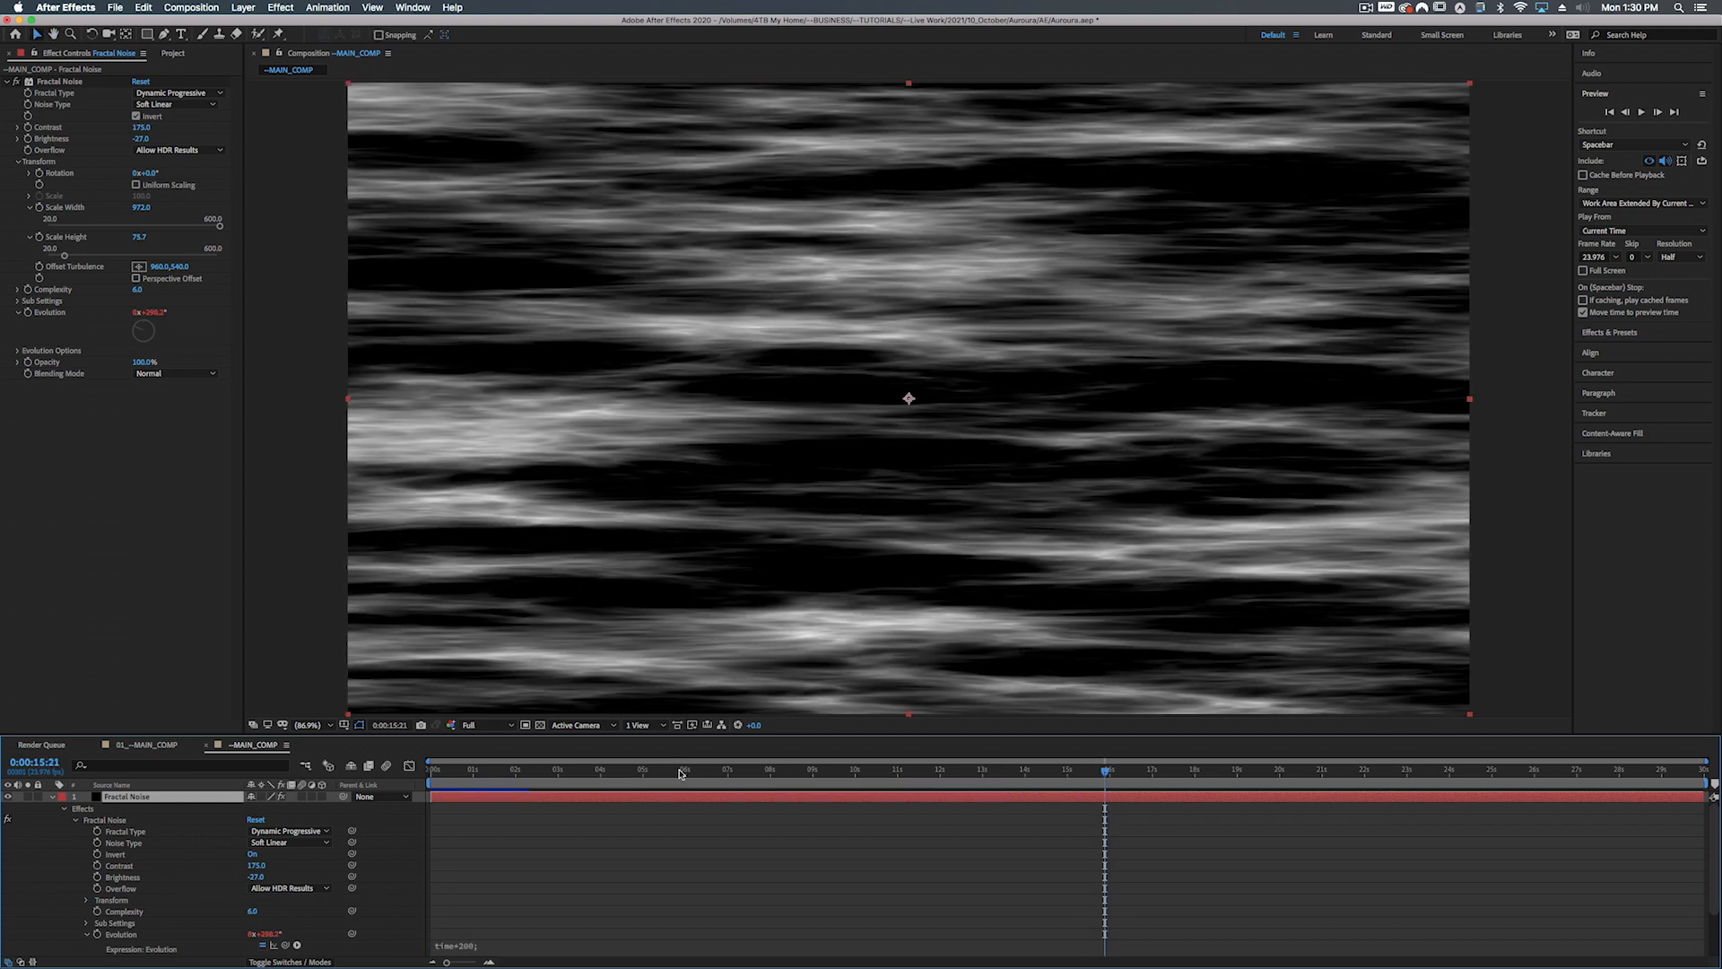
key("Home")
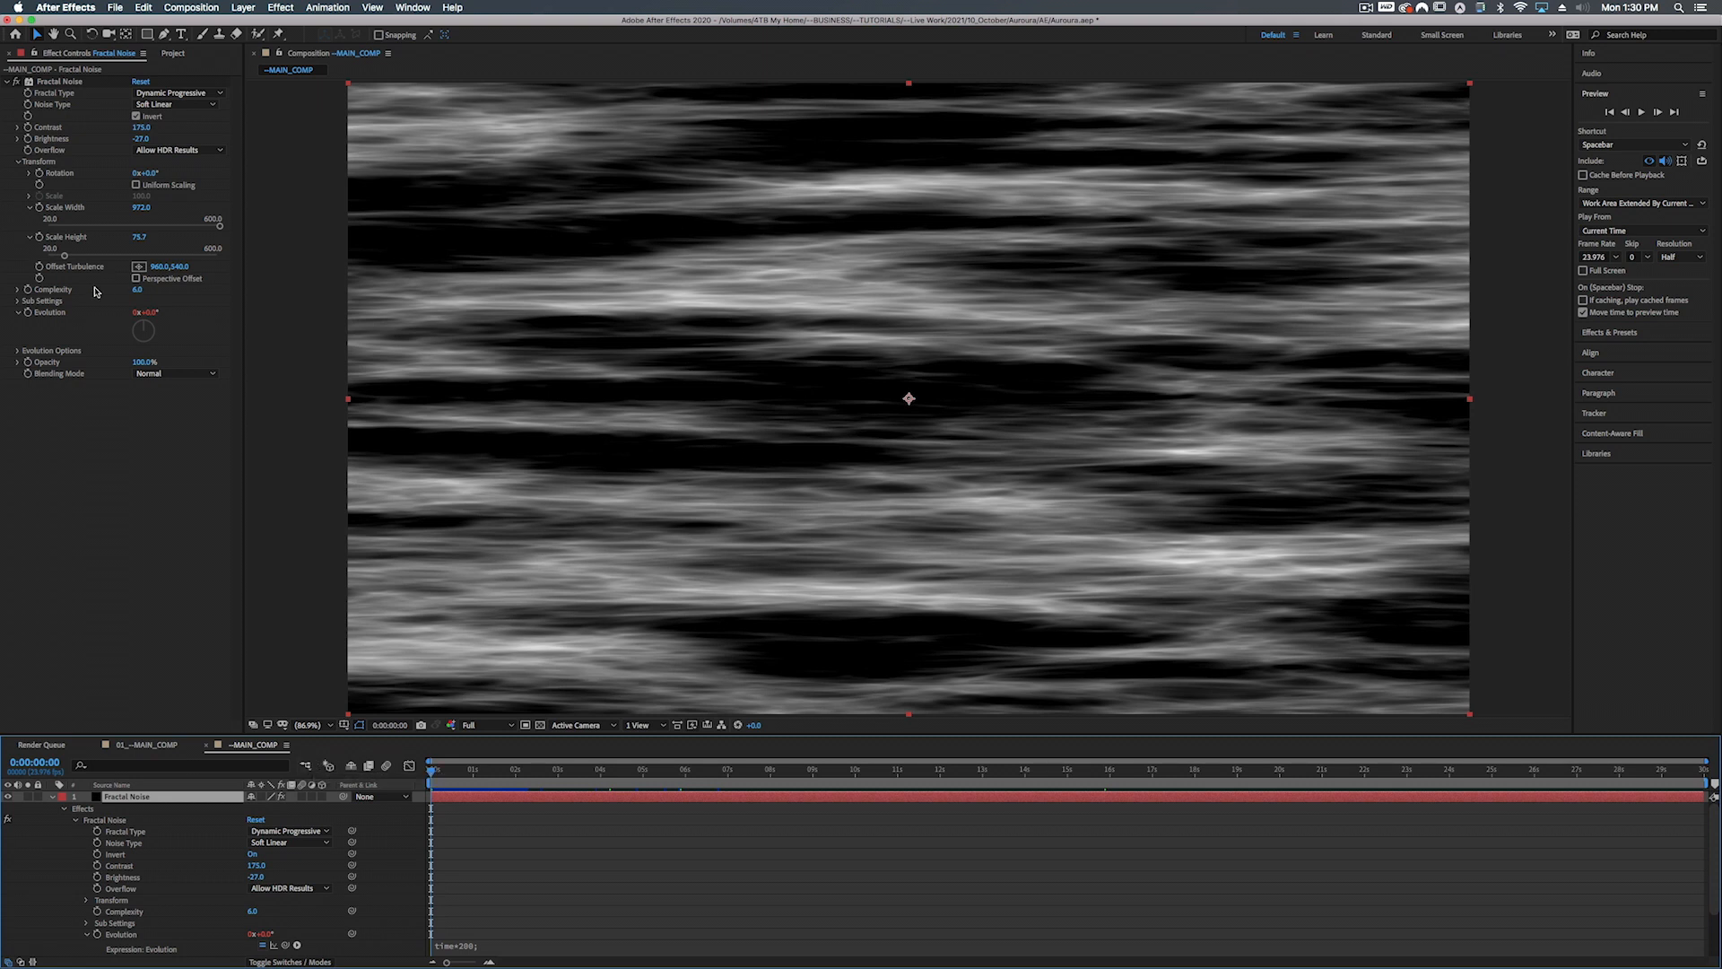
Draw a thin rectangular mask on the fractal noise layer, crossing the lower half and extending past both sides of the frame
left_click(149, 36)
key("comma")
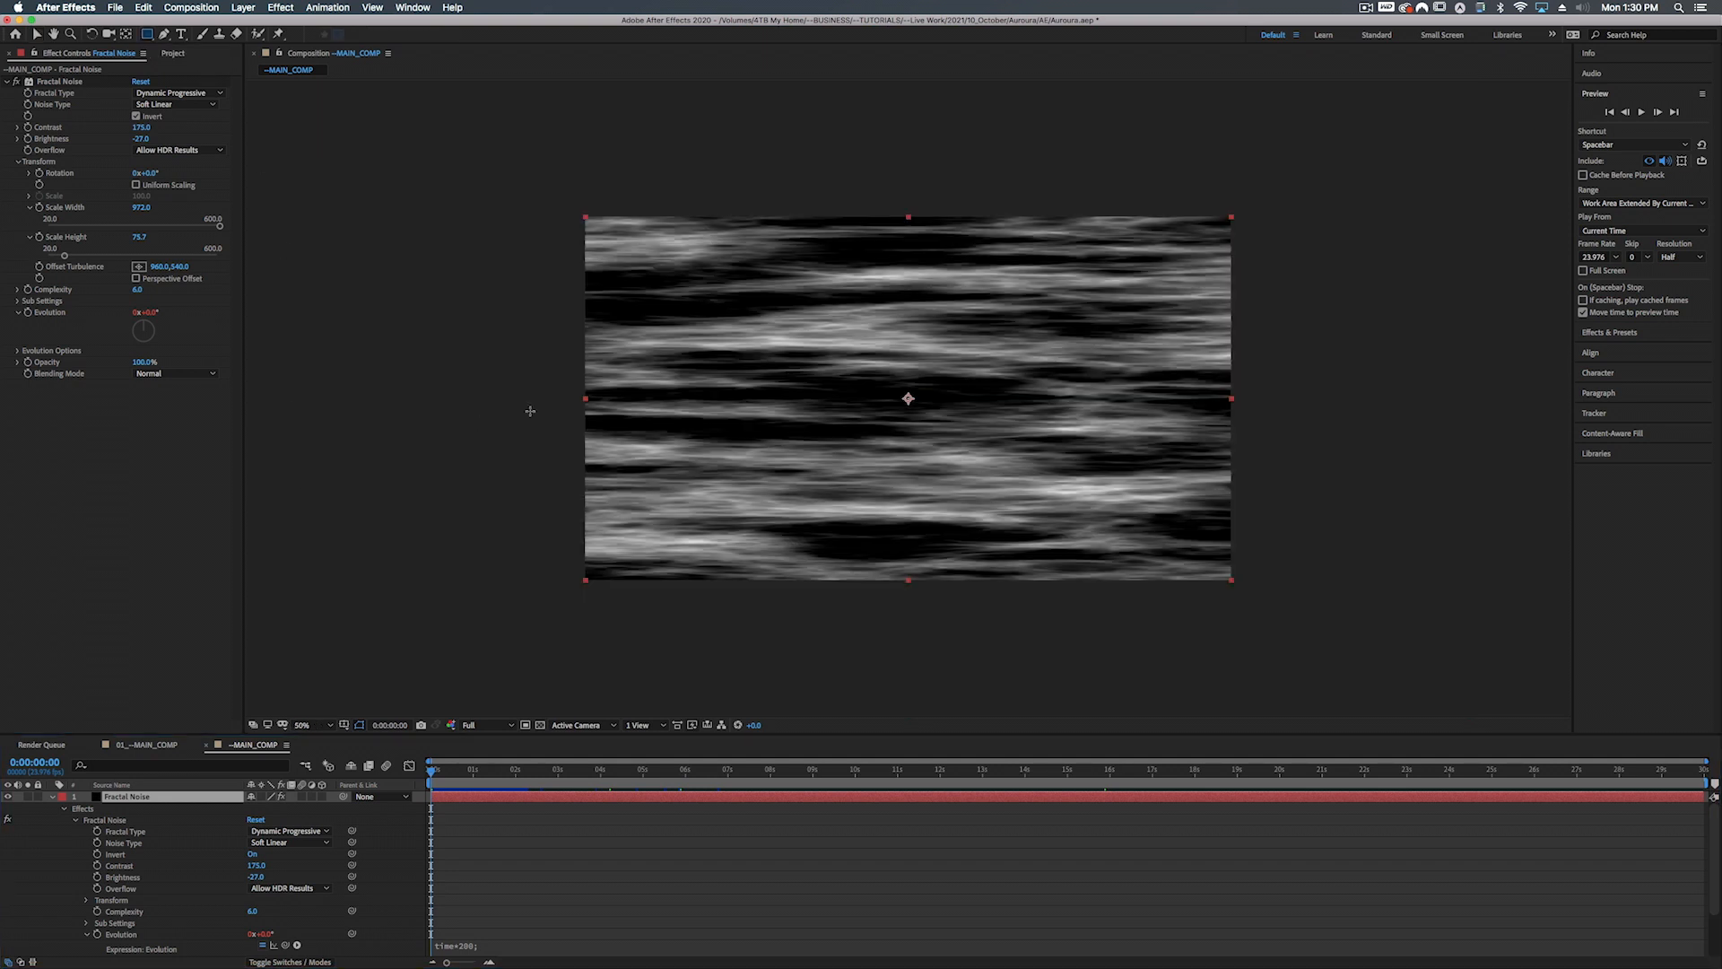
key("slash")
key("comma")
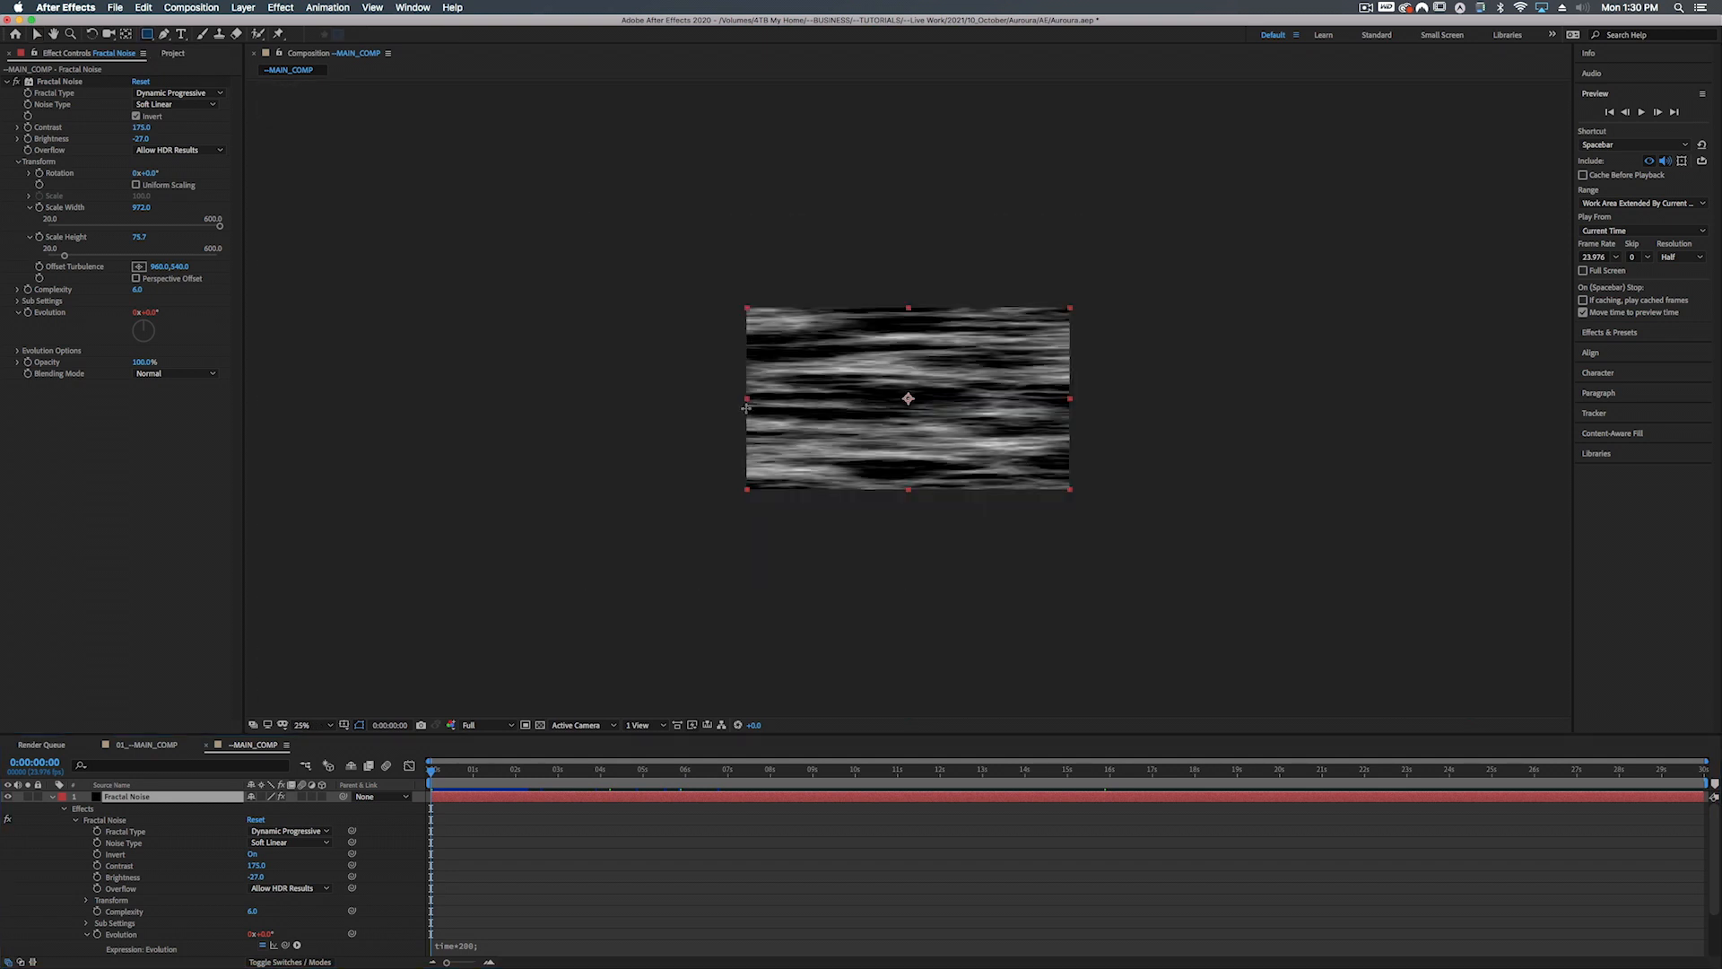
scroll(746, 408, "down", 1)
scroll(746, 408, "up", 1)
scroll(745, 408, "down", 2)
scroll(745, 408, "up", 2)
left_click_drag(480, 448, 1326, 476)
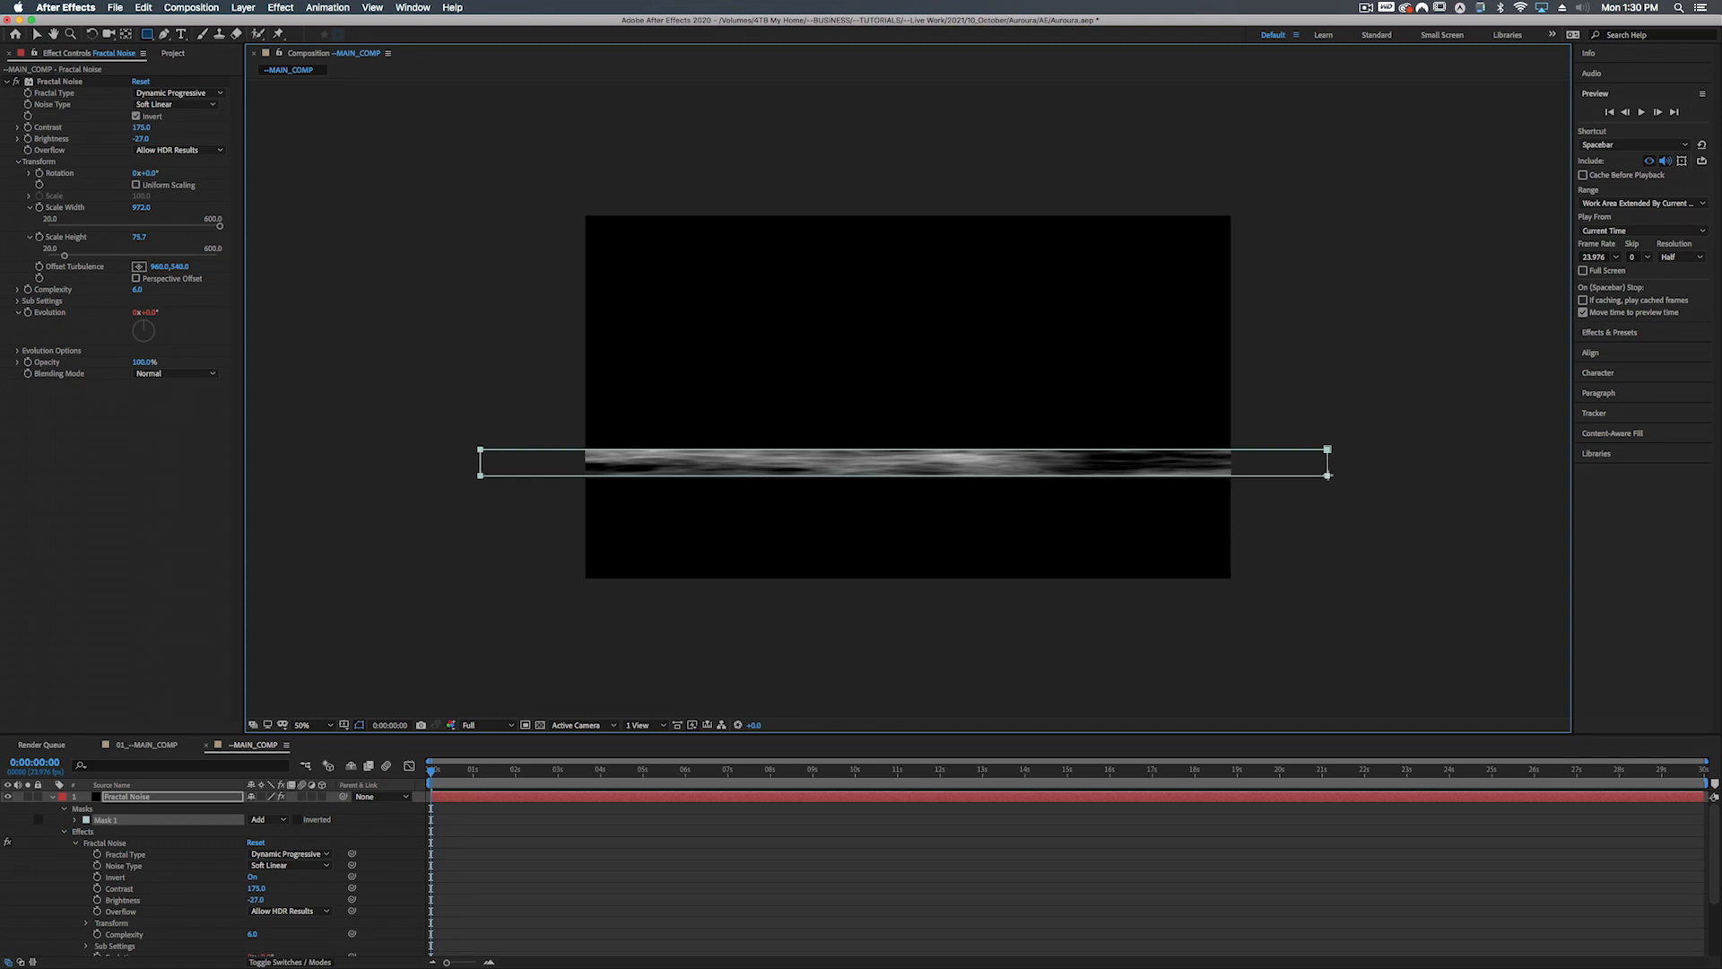
left_click_drag(1329, 476, 1338, 479)
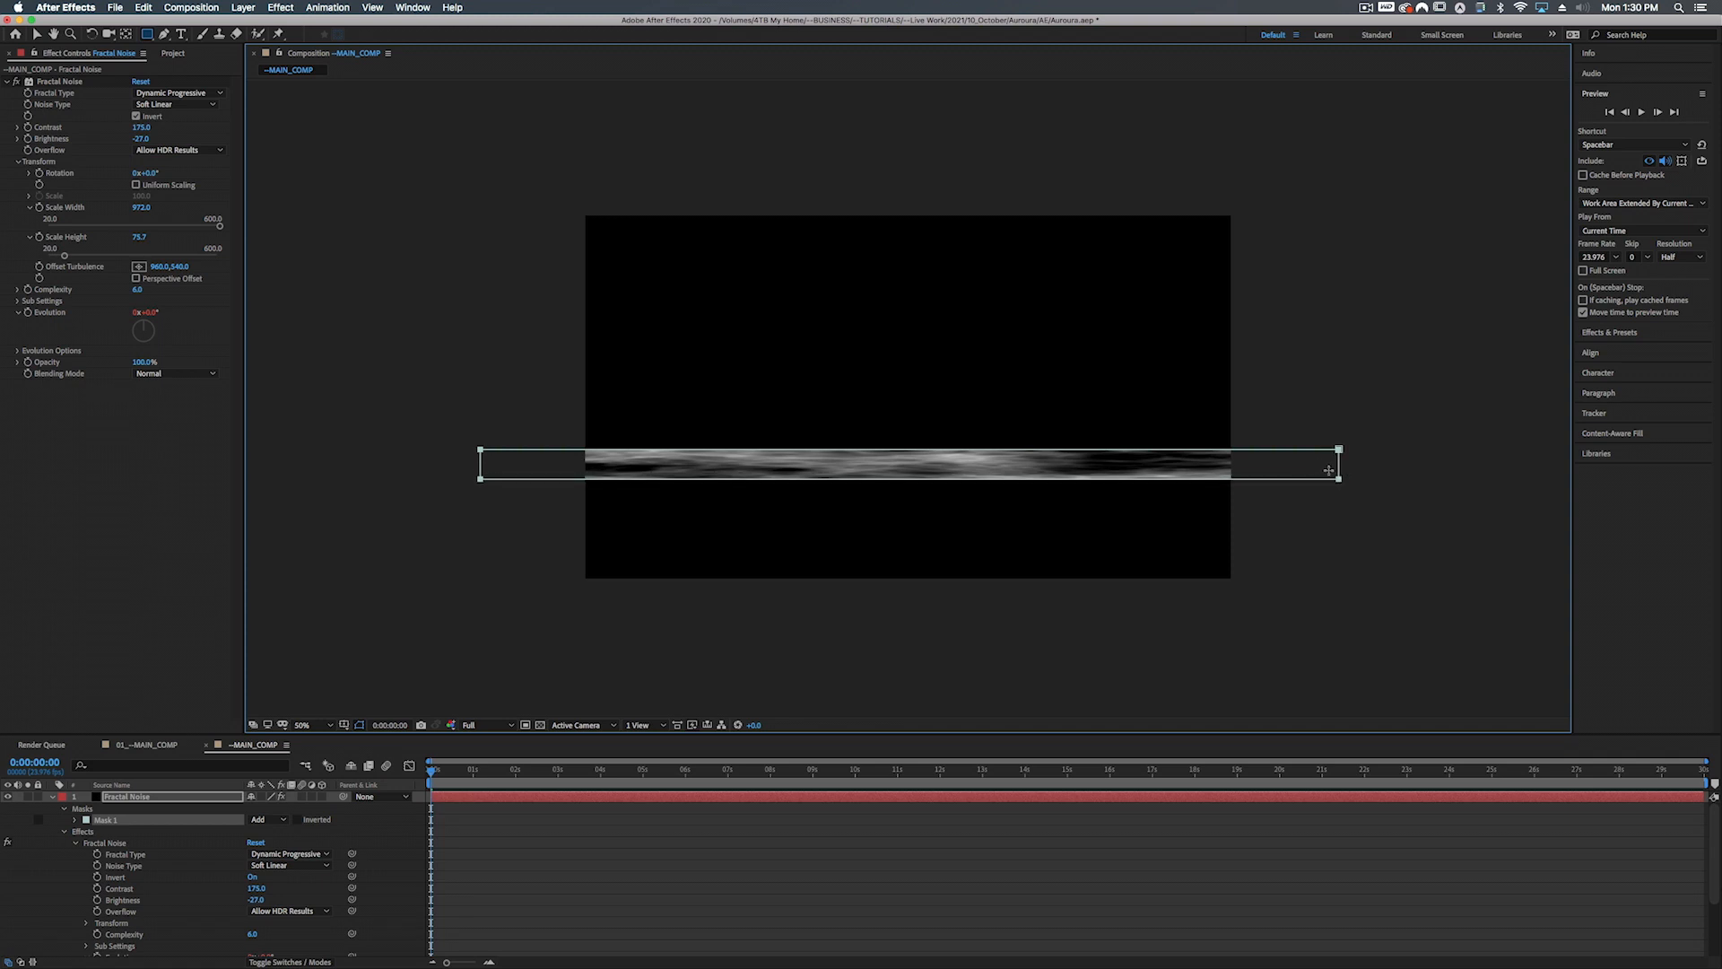
Move the mask closer to the bottom of the frame and set its feather to 110 pixels
key("v")
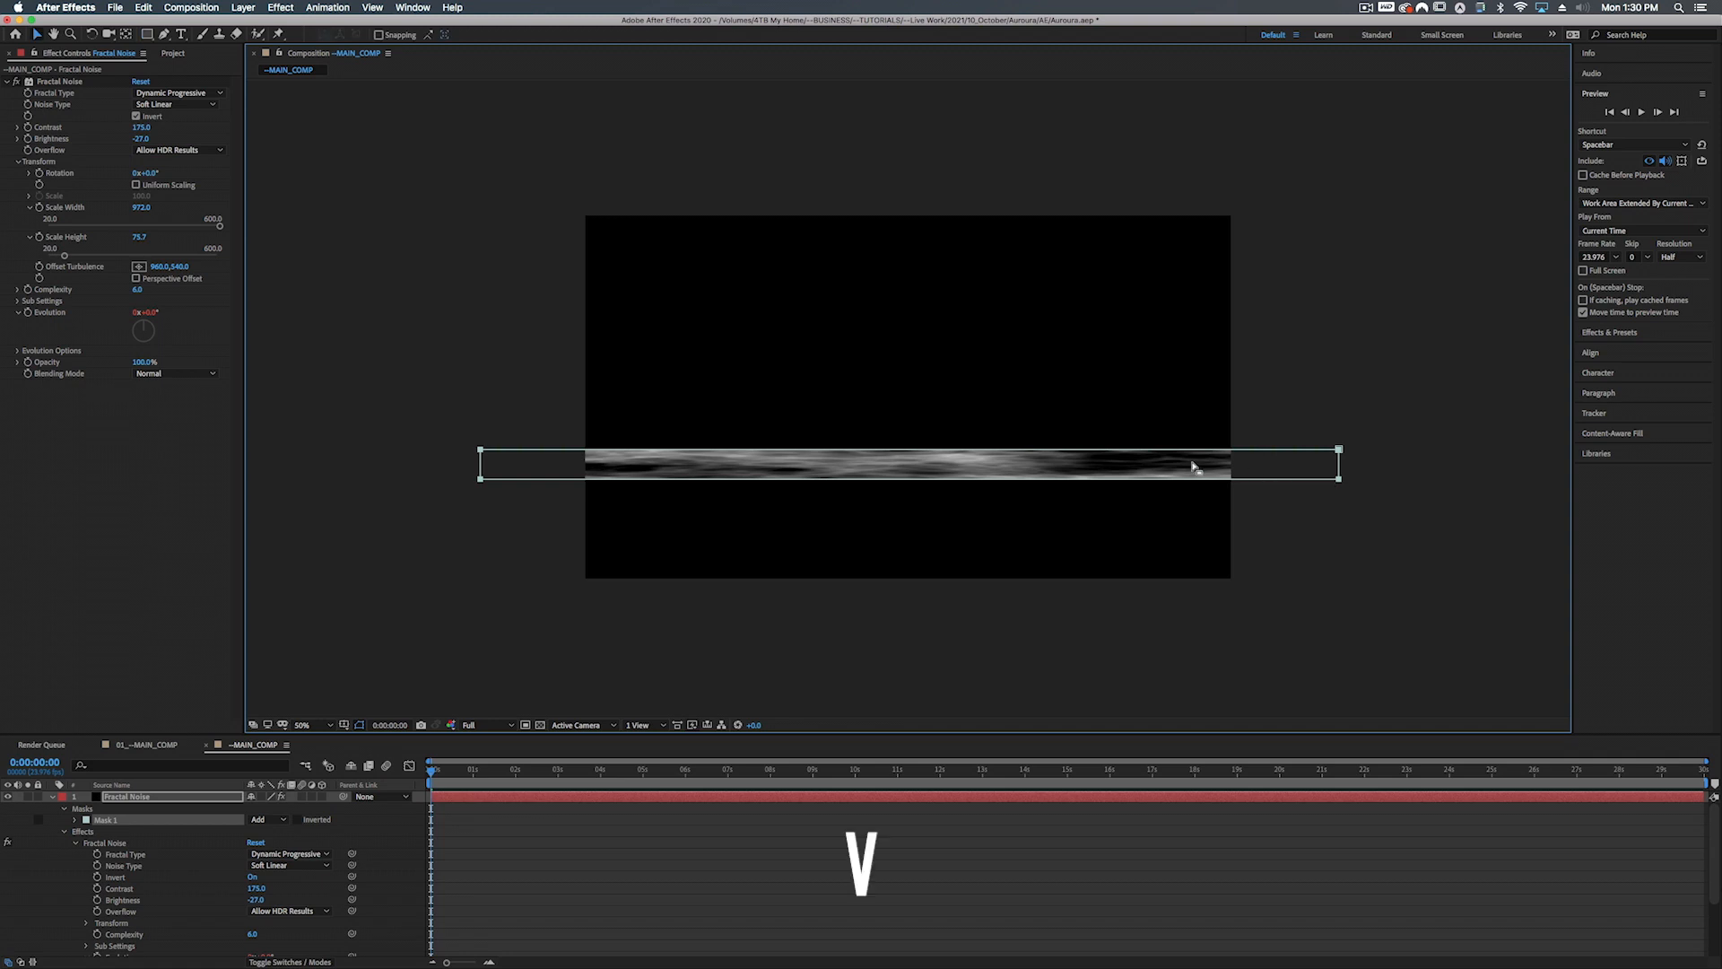
left_click_drag(1339, 452, 1343, 494)
key("f")
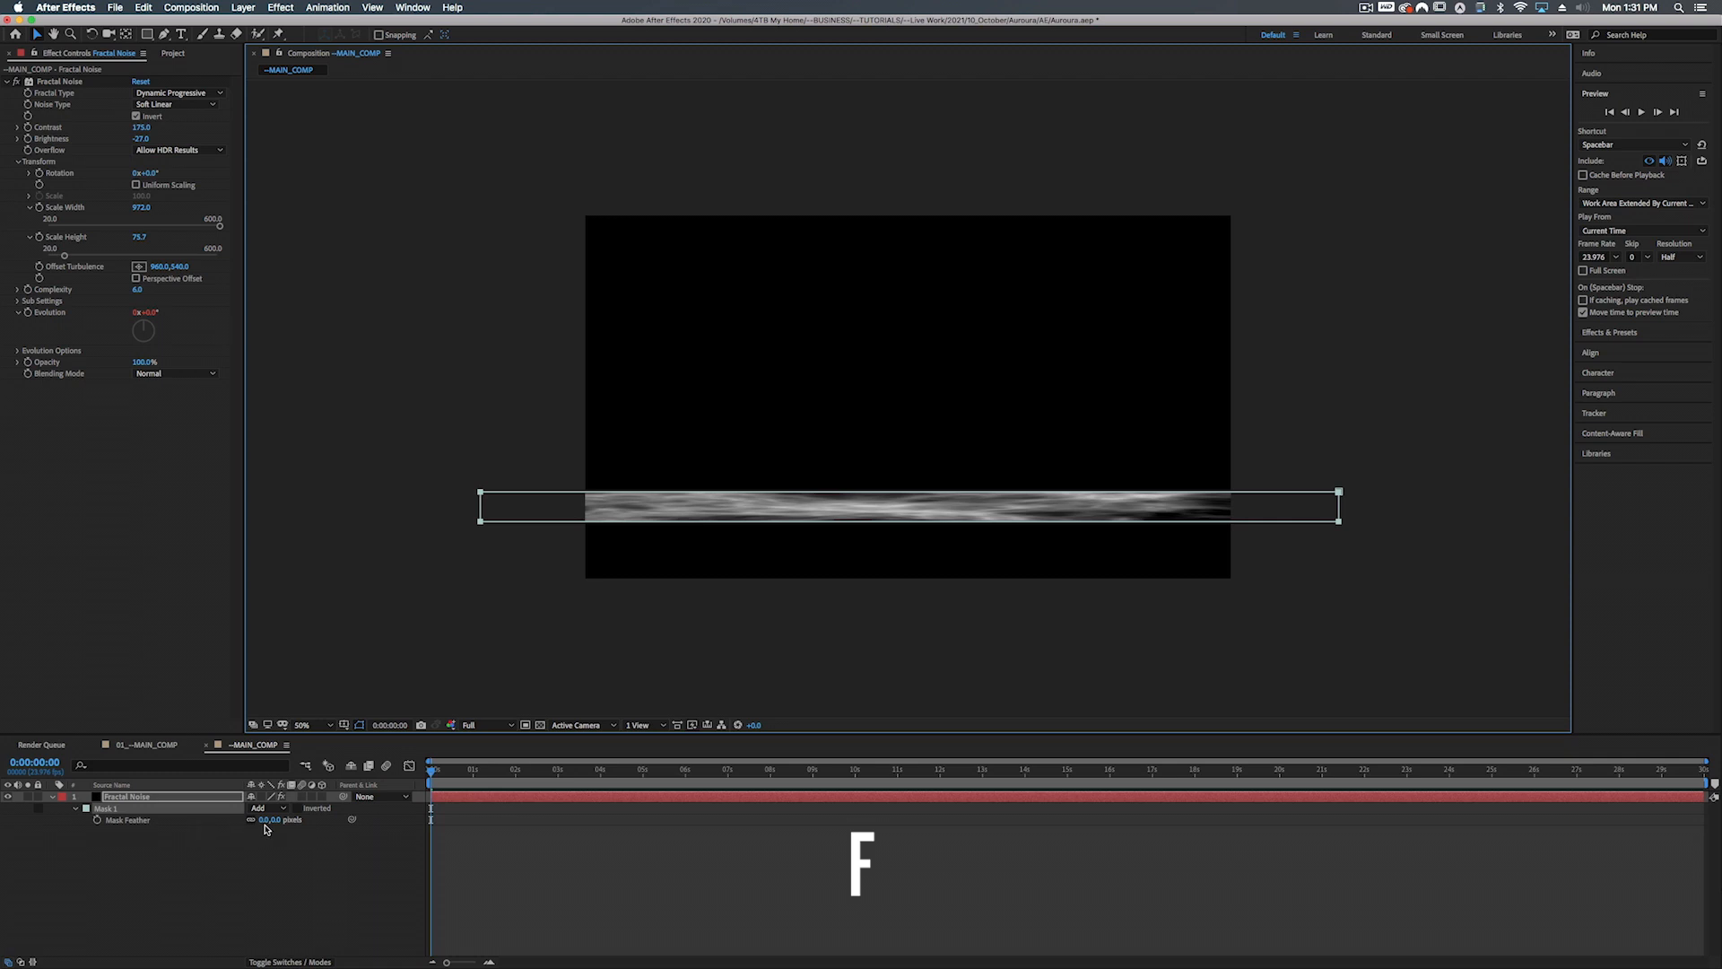
left_click_drag(270, 819, 350, 819)
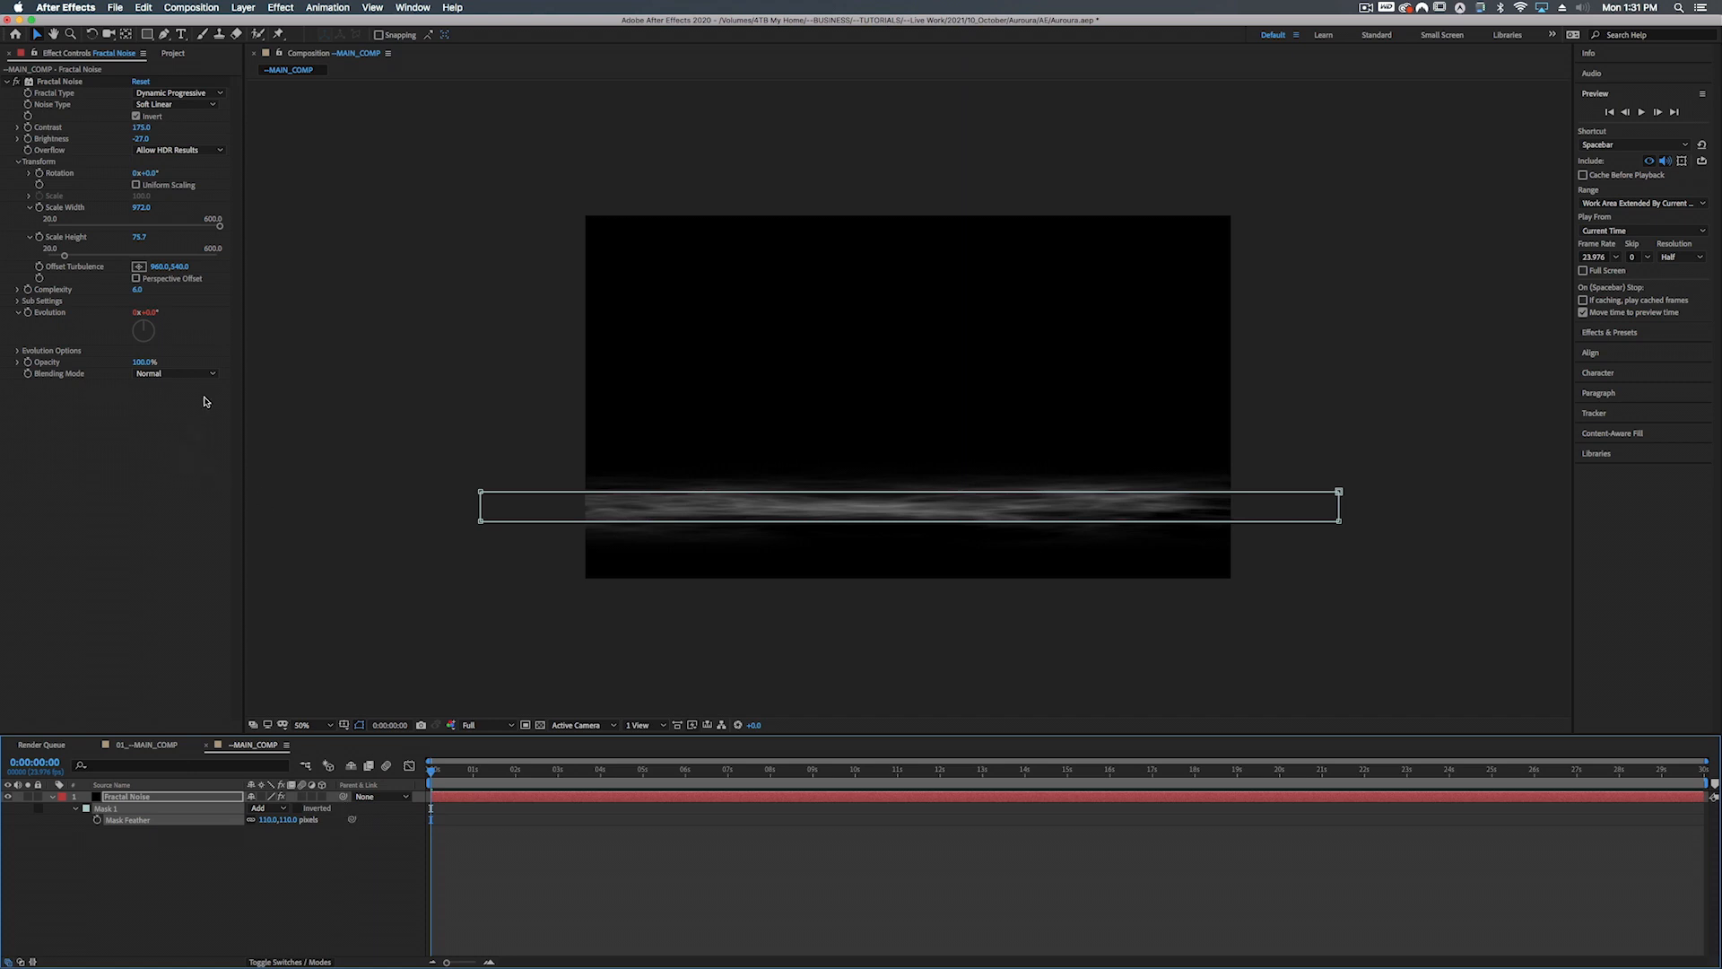
Play back the feathered noise strip from the start of the composition
left_click(55, 377)
mouse_move(431, 771)
left_mouse_down()
mouse_move(527, 772)
mouse_move(429, 773)
left_mouse_up()
key("space")
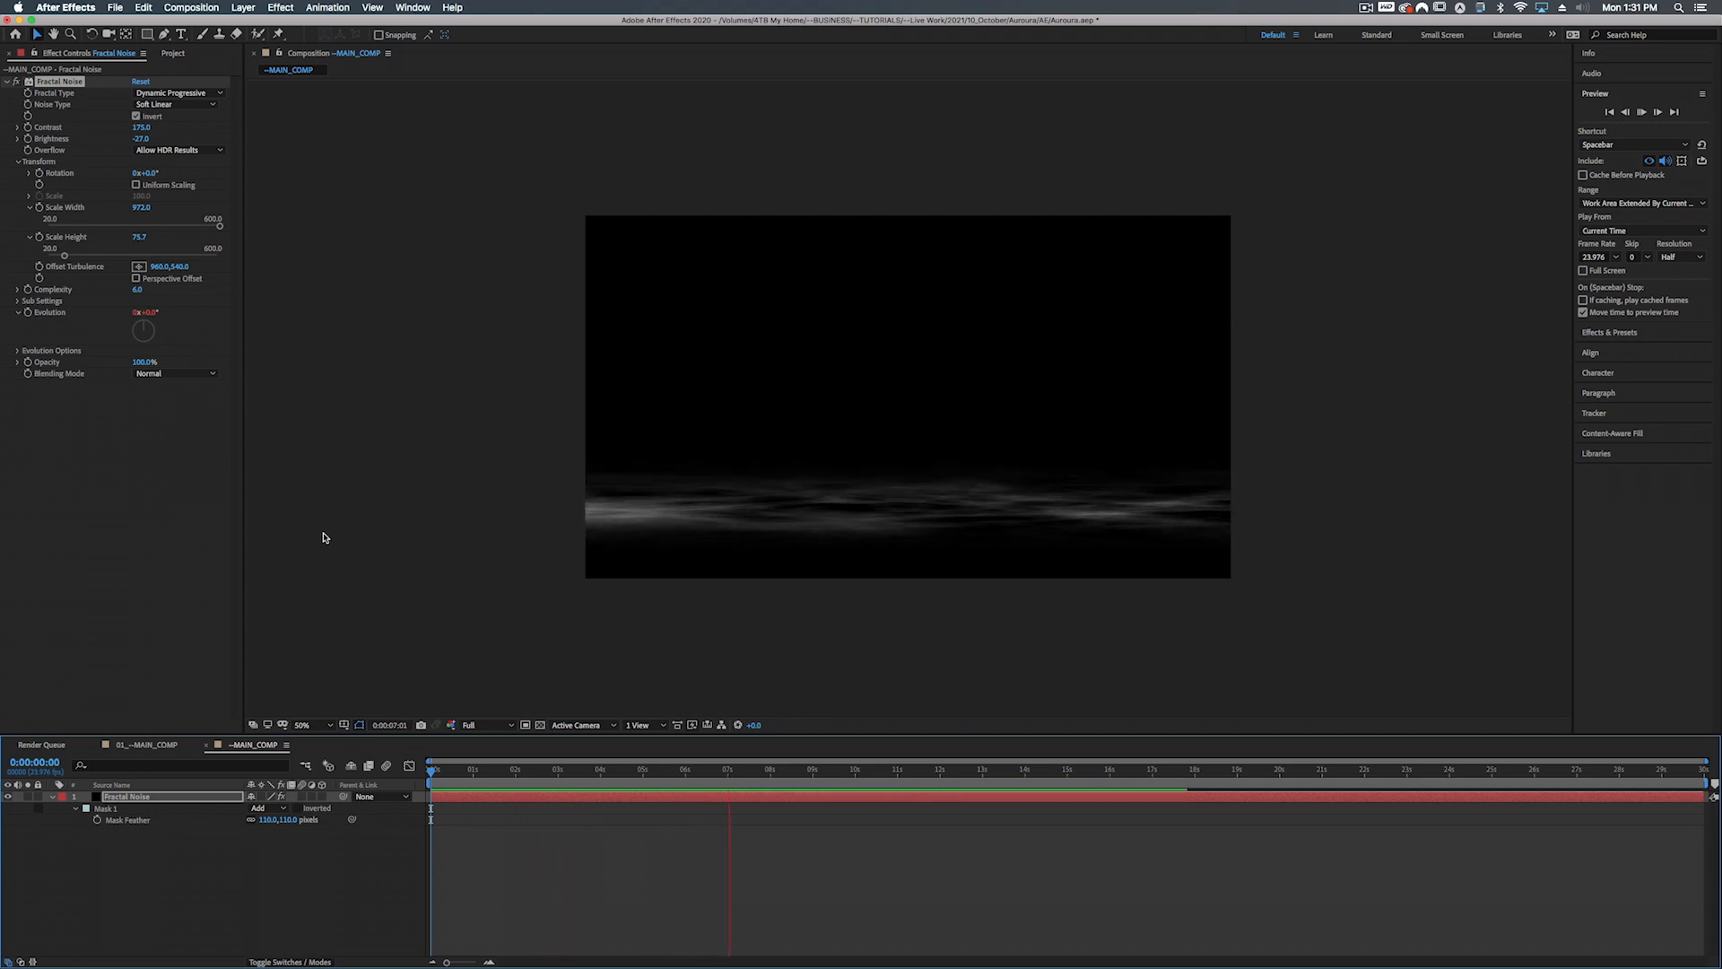
key("space")
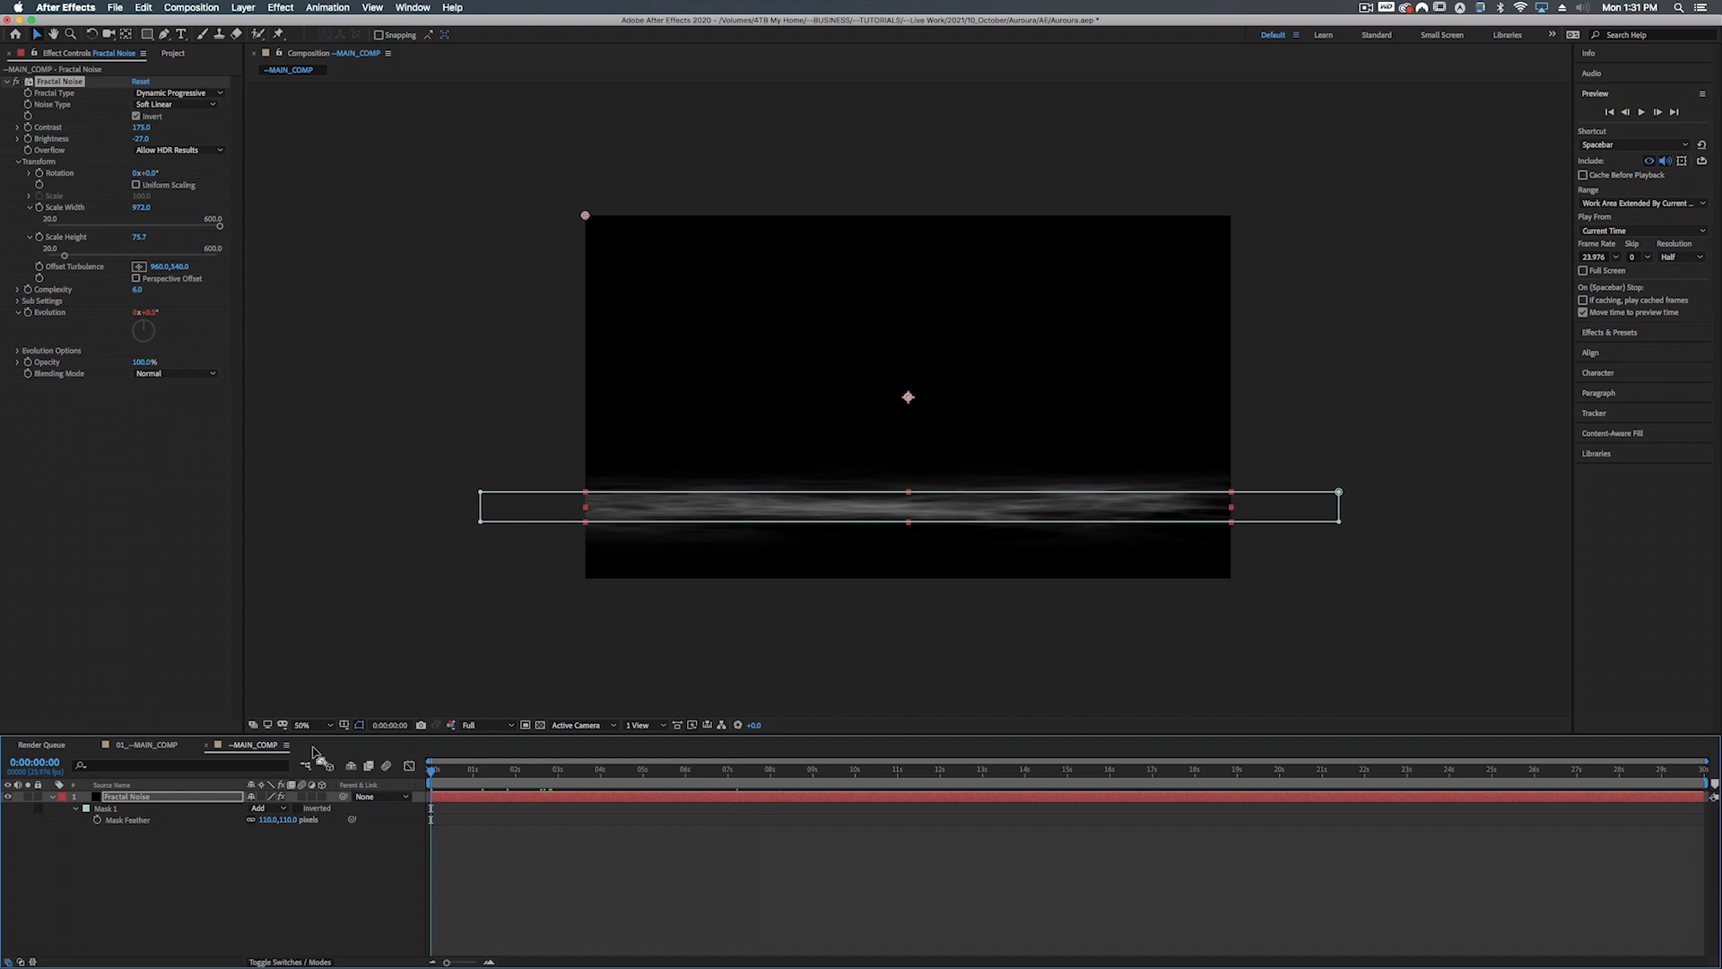
left_click(481, 493)
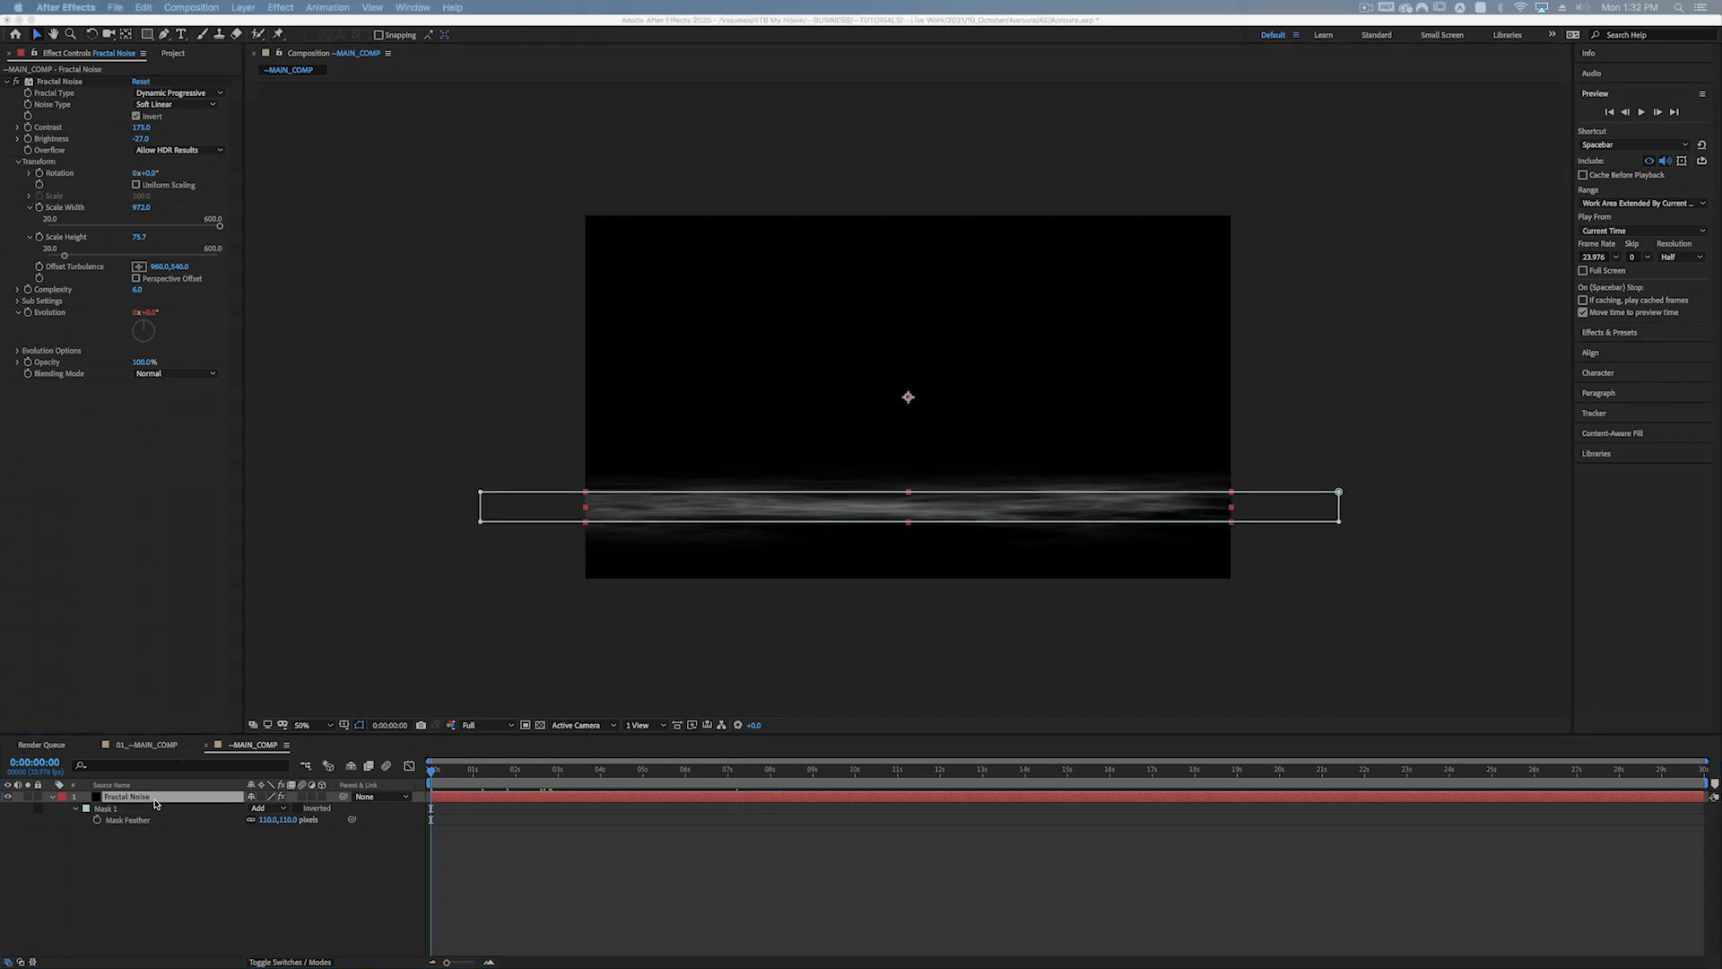
right_click(168, 880)
mouse_move(233, 818)
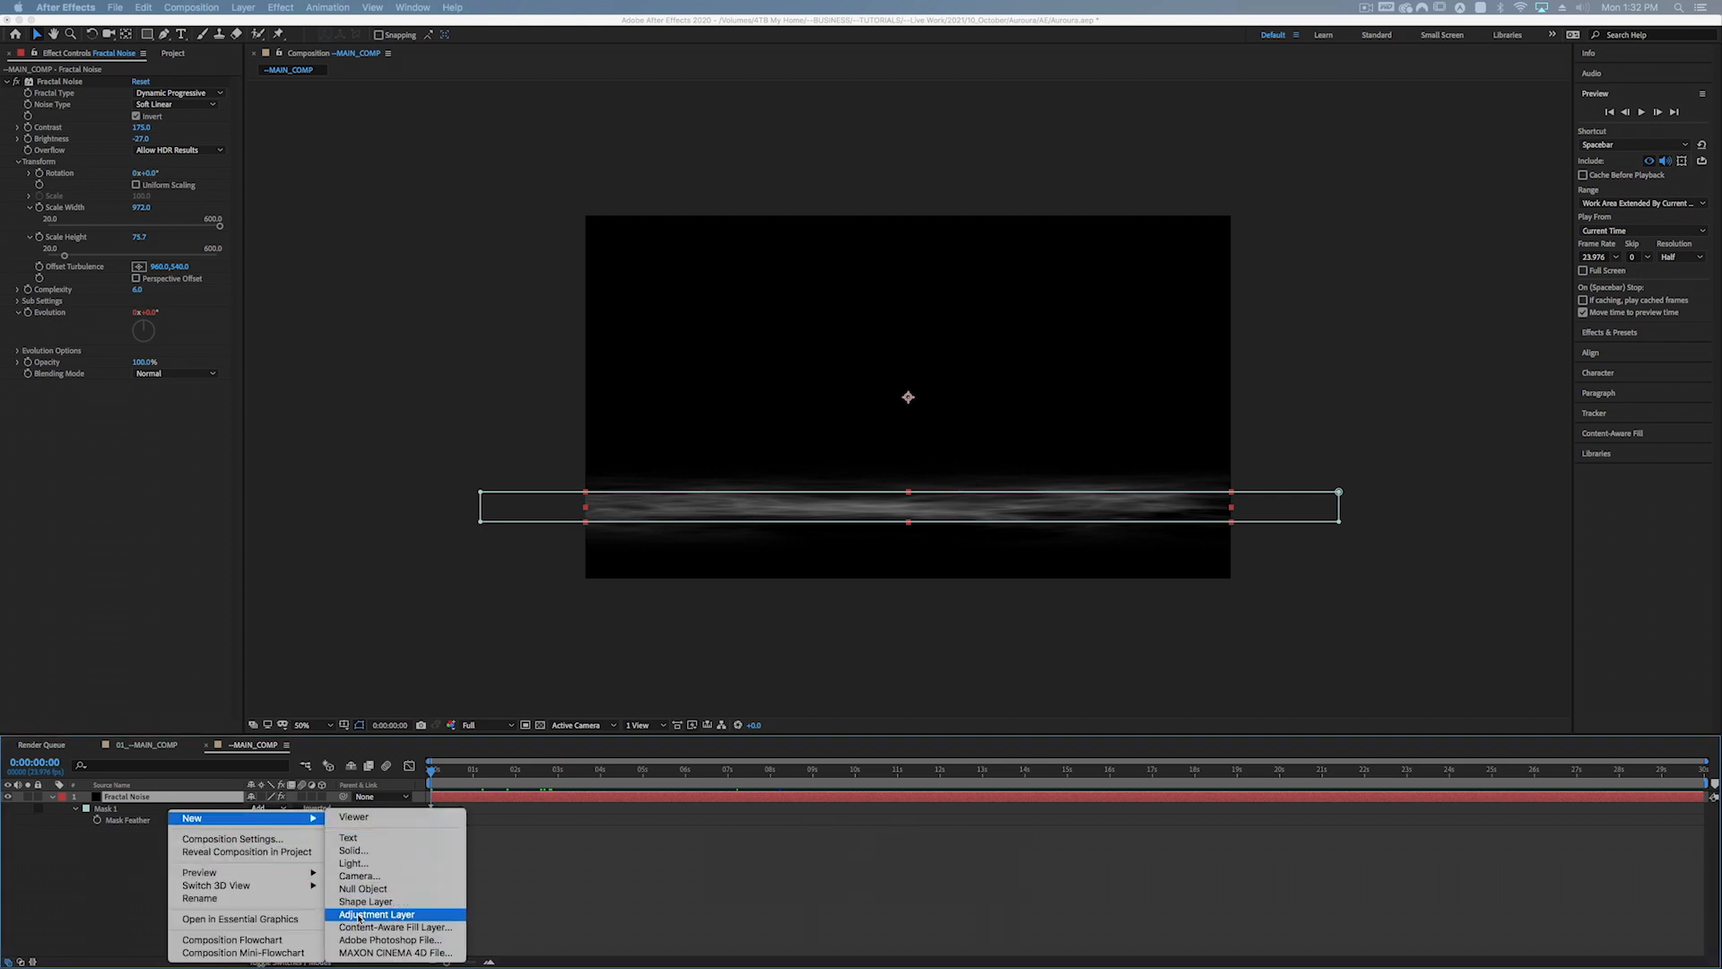
left_click(107, 894)
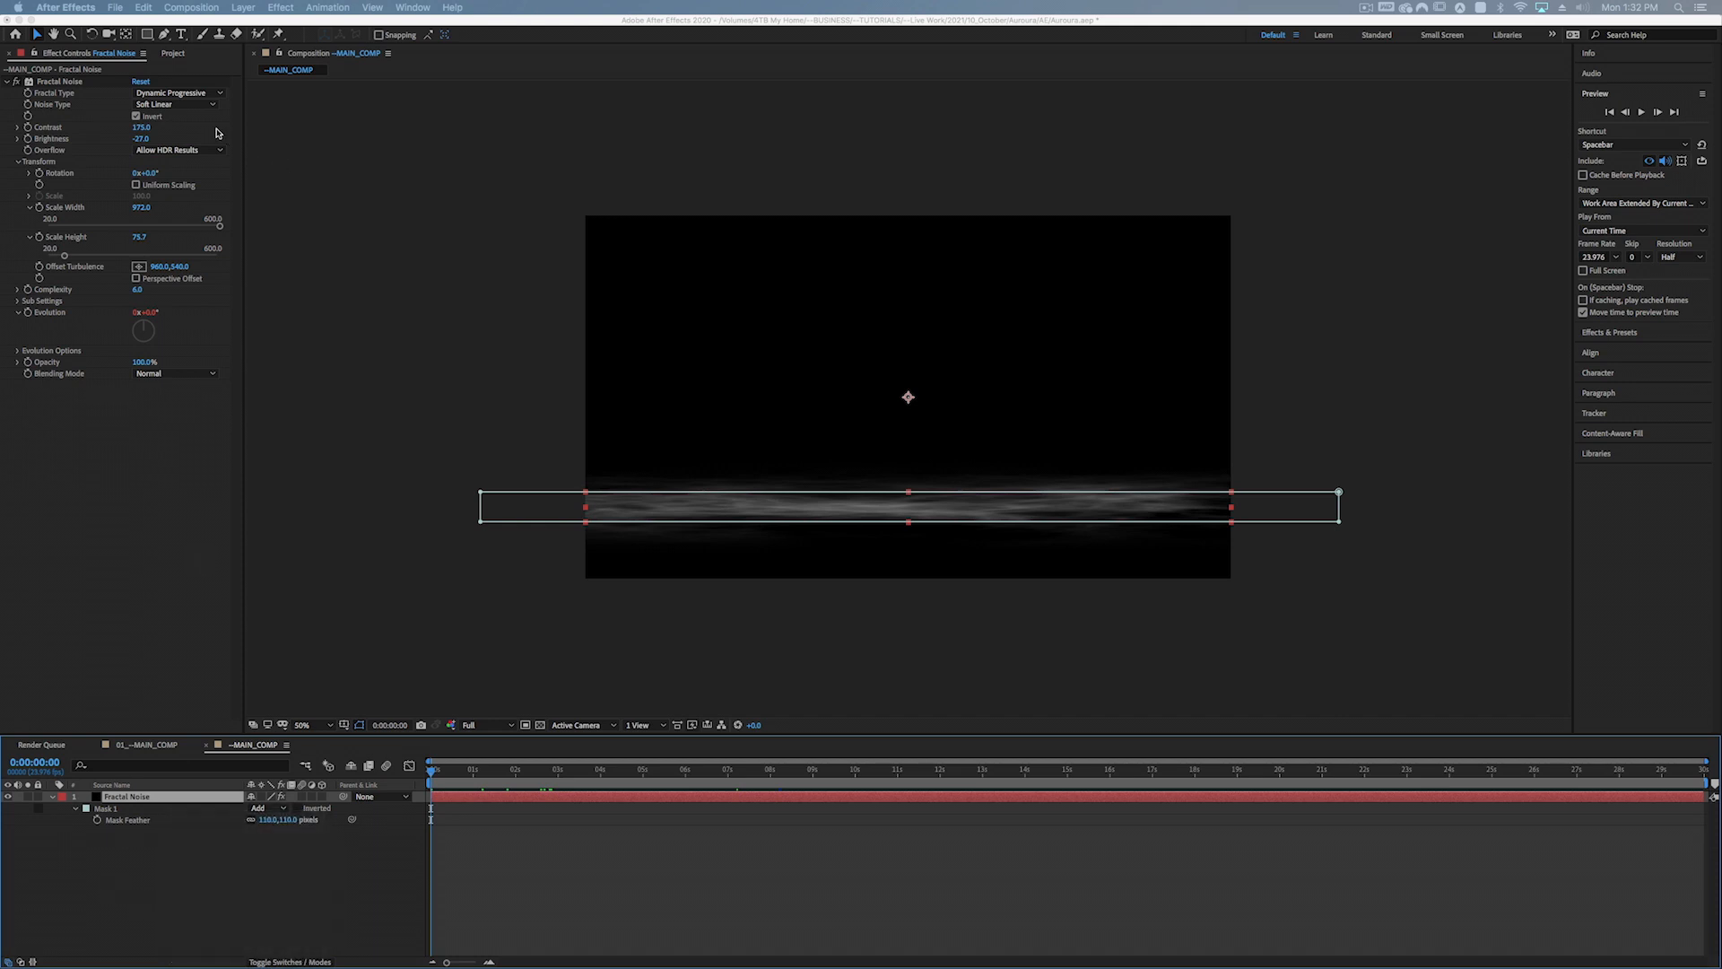
Add an adjustment layer above the fractal noise and name it Wave Warp
left_click(243, 7)
mouse_move(252, 27)
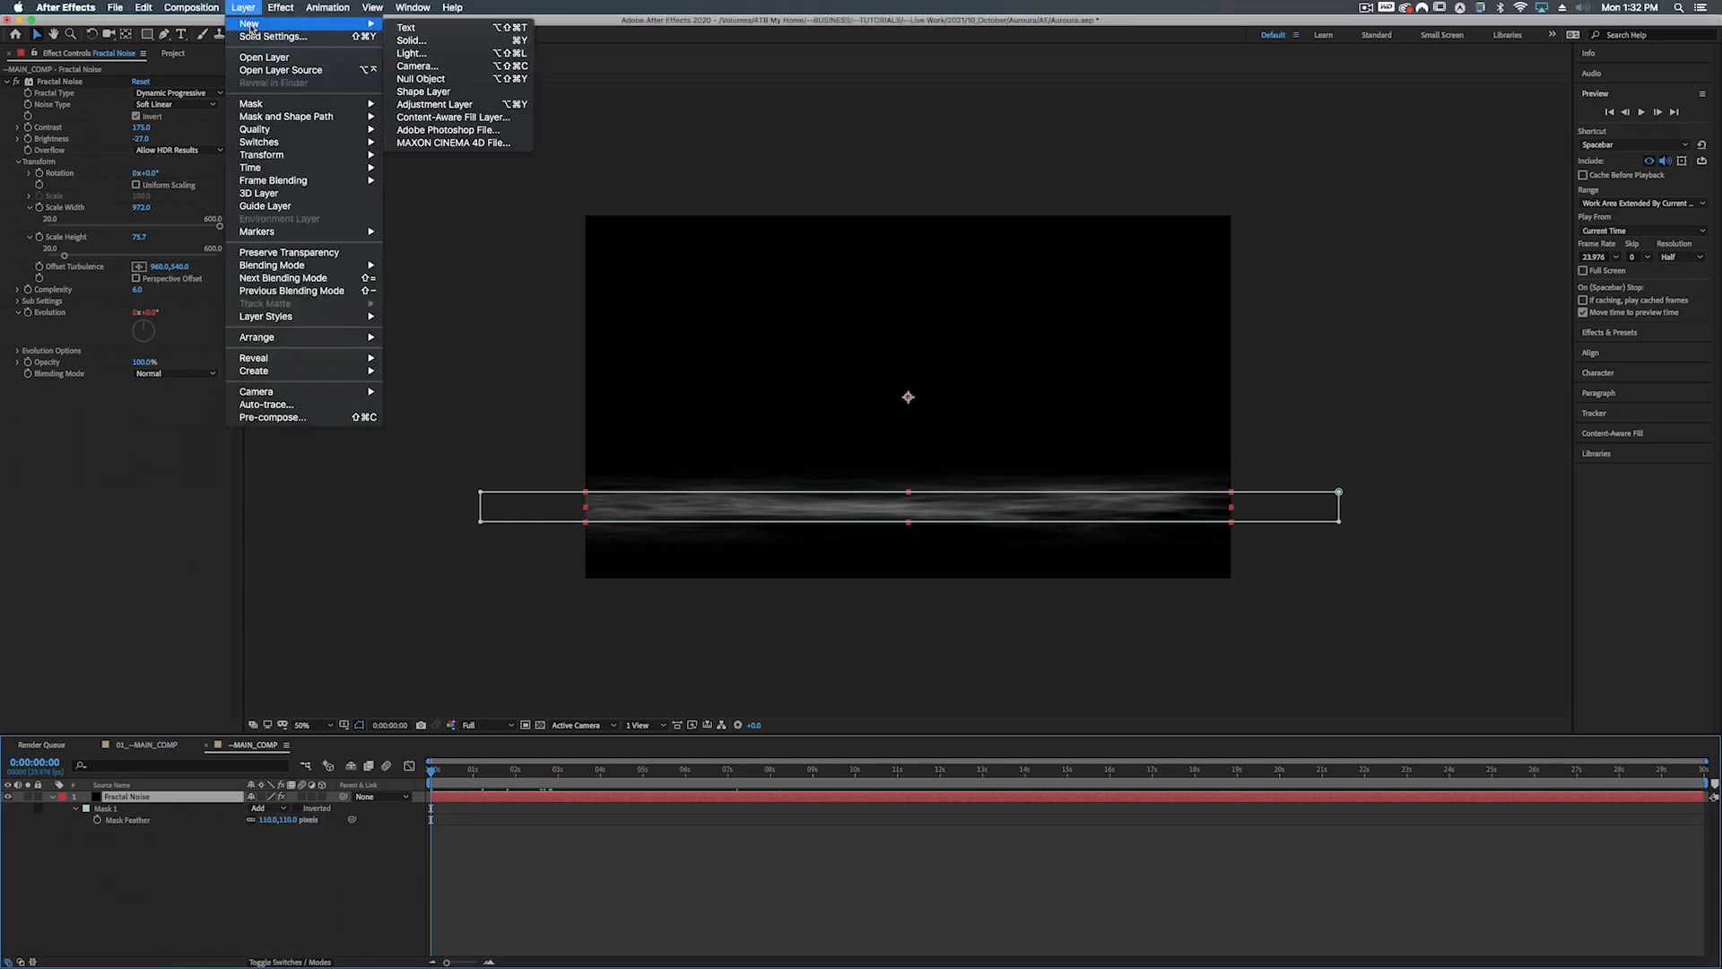
left_click(419, 105)
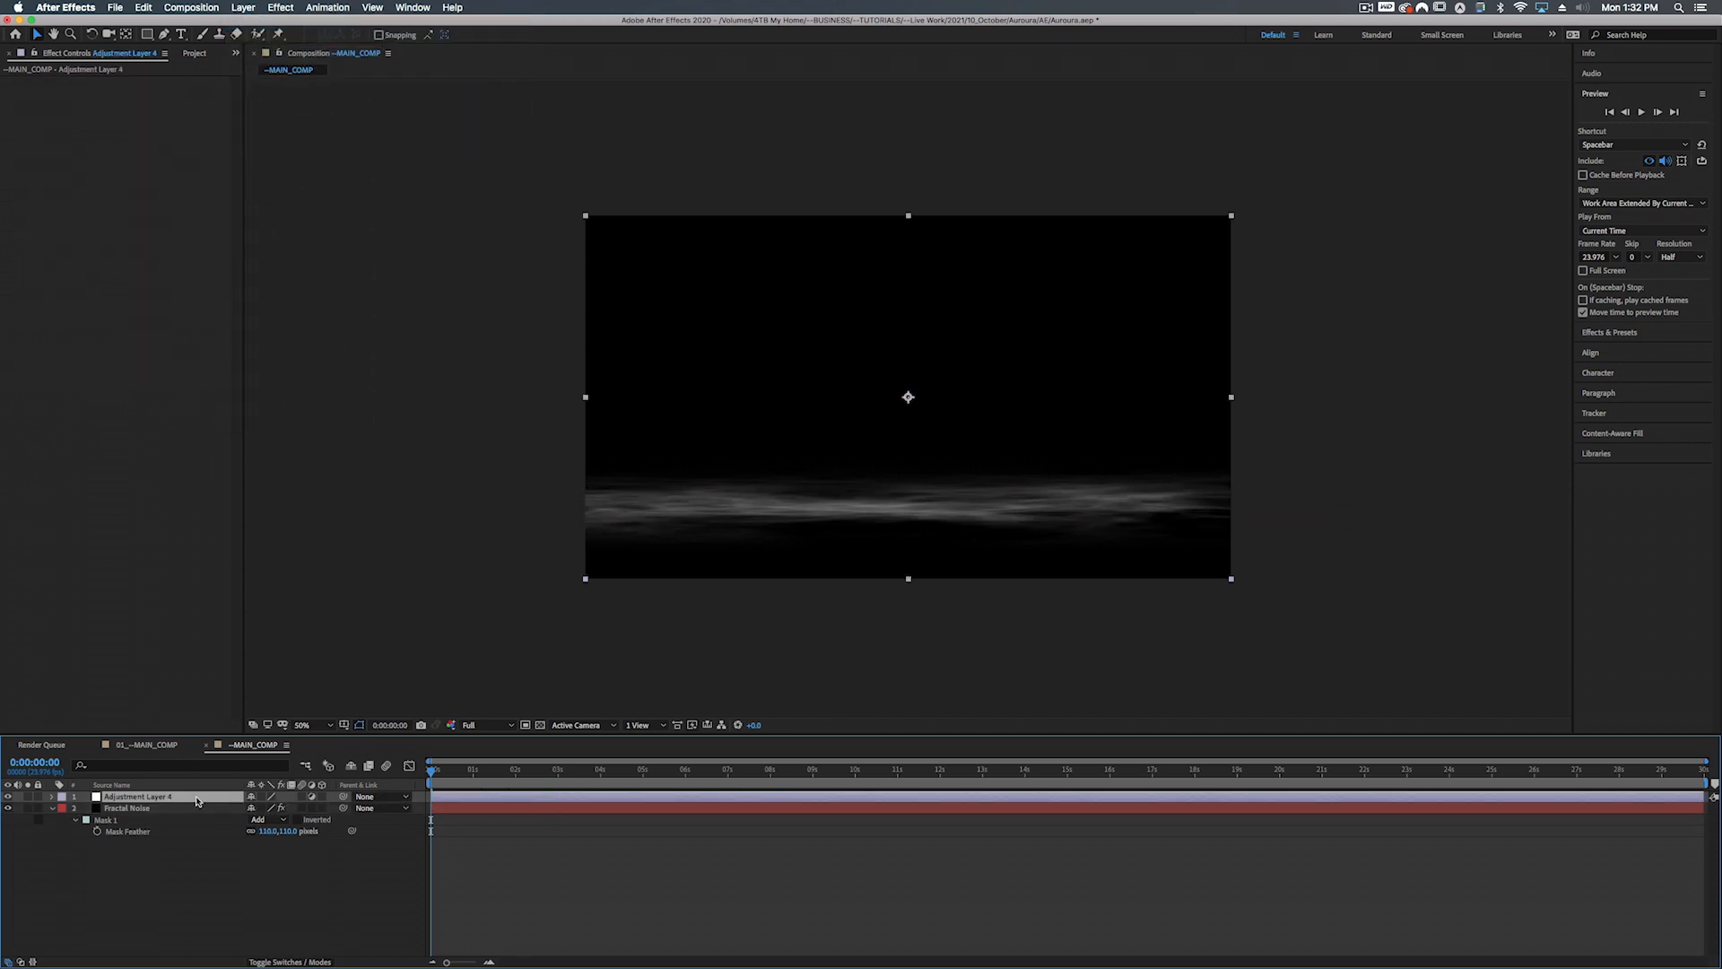
key("Return")
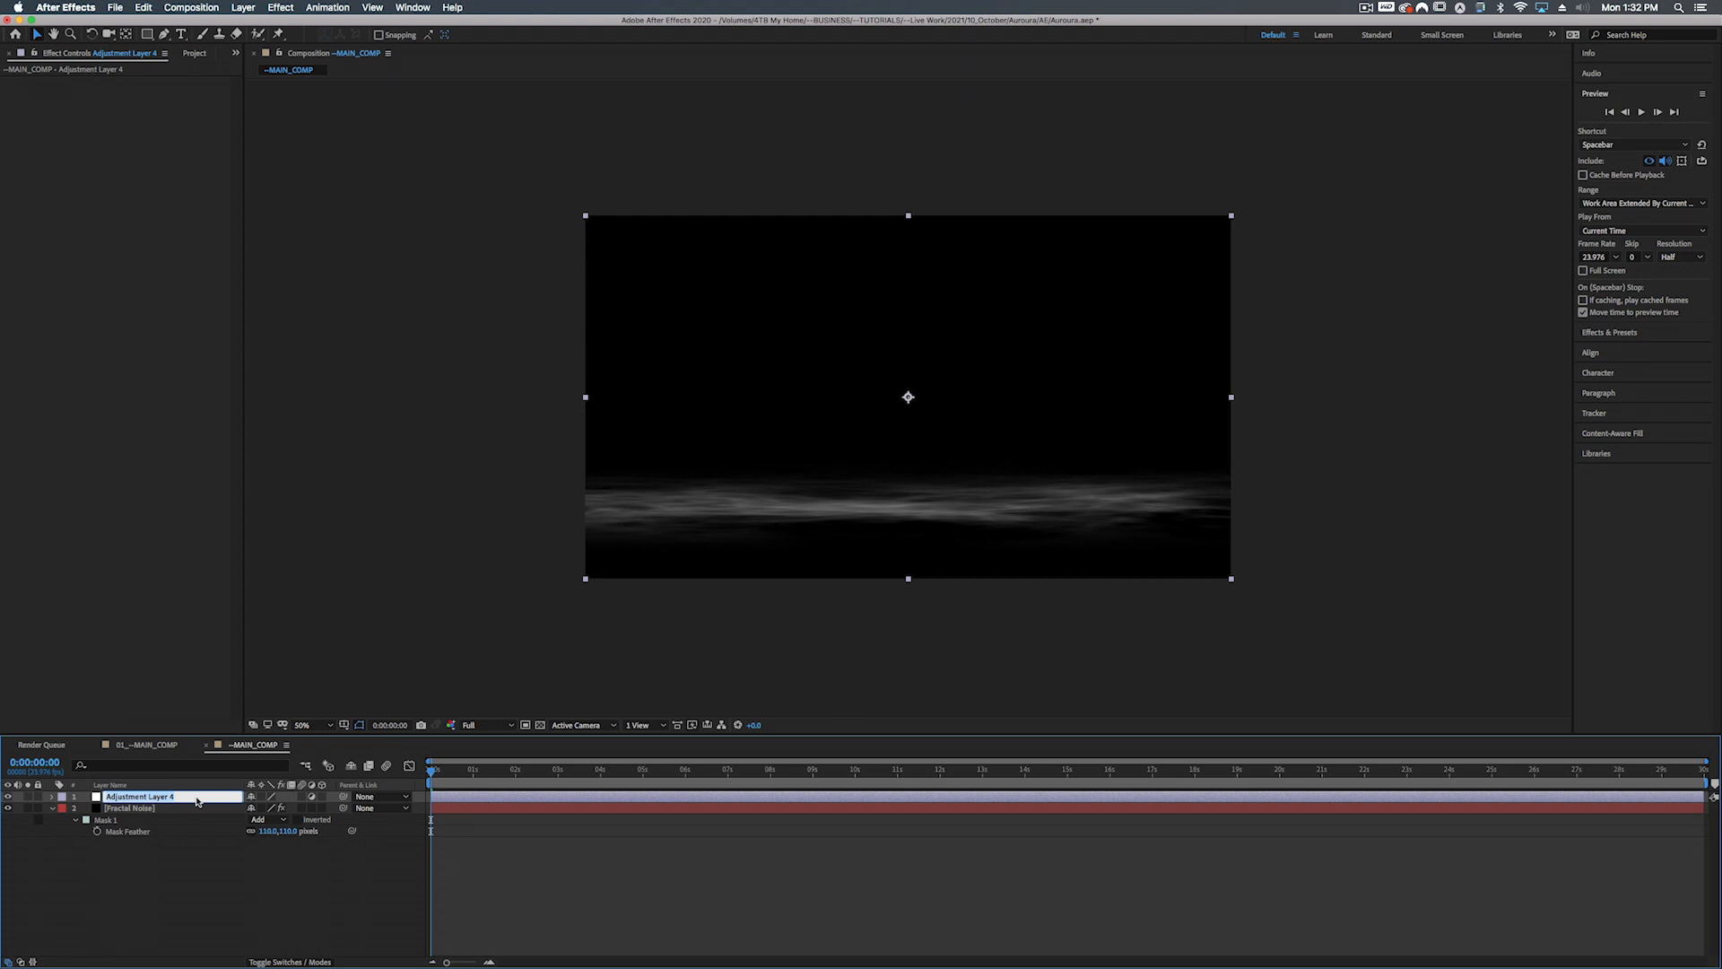
type("Wave Warp")
key("Return")
Rename the adjustment layer as Wave Effects
key("Return")
type("Wave")
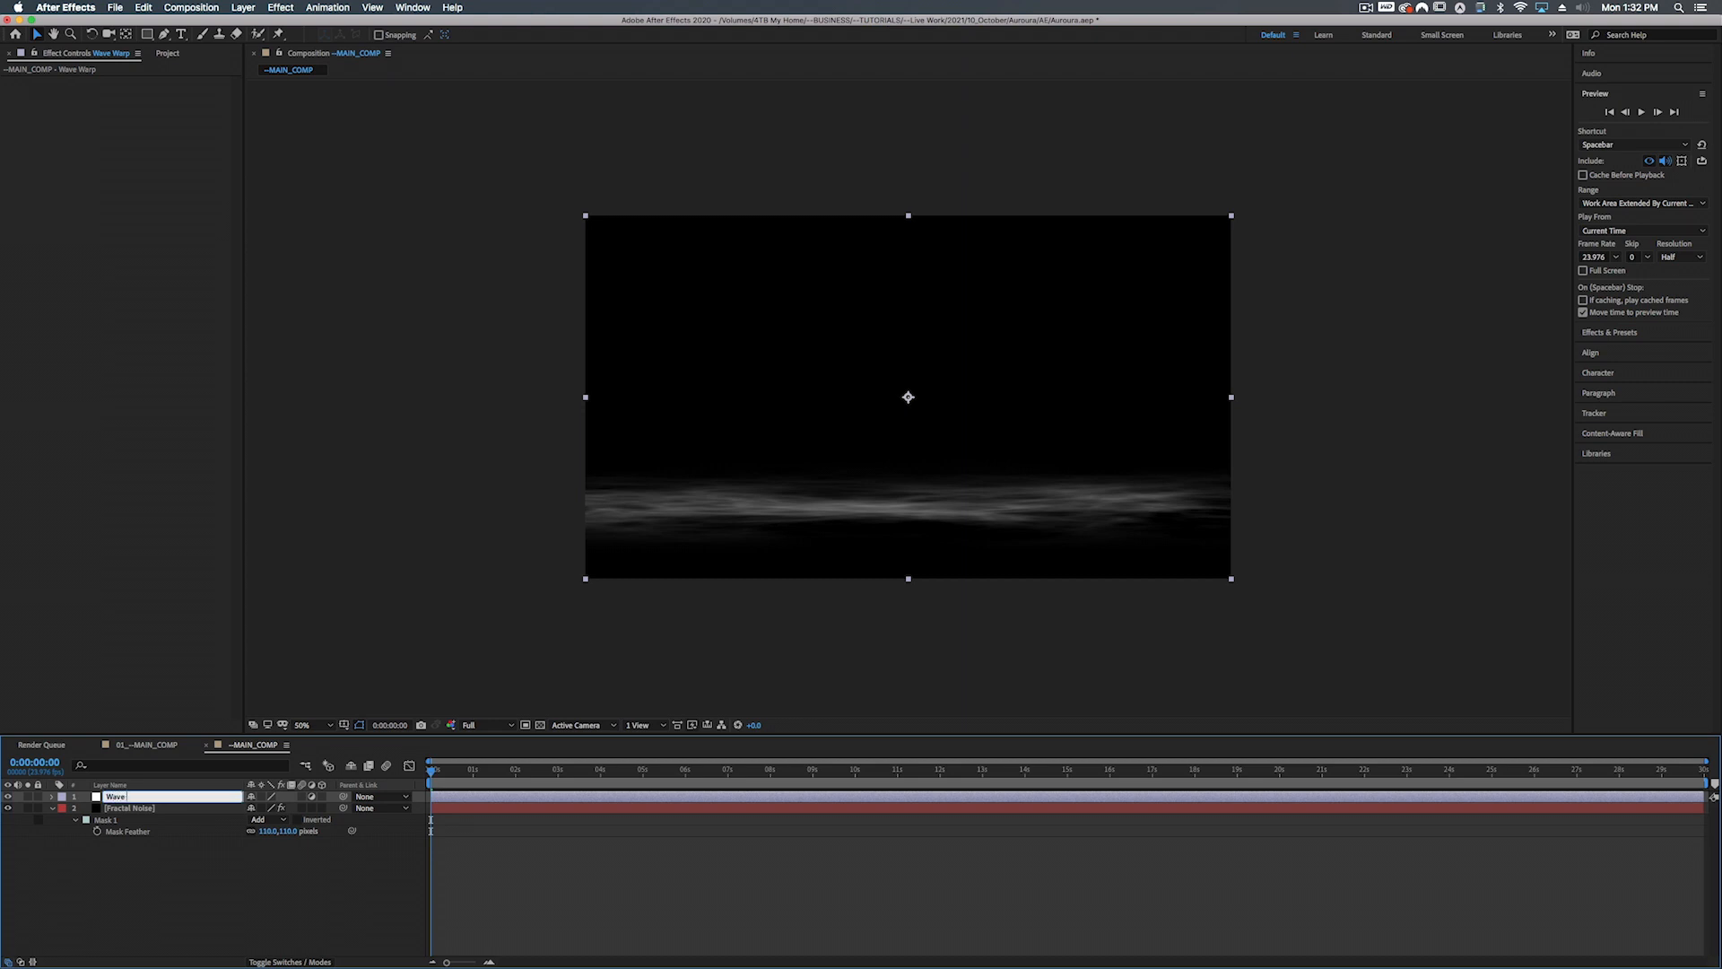
type(" Effects")
key("Return")
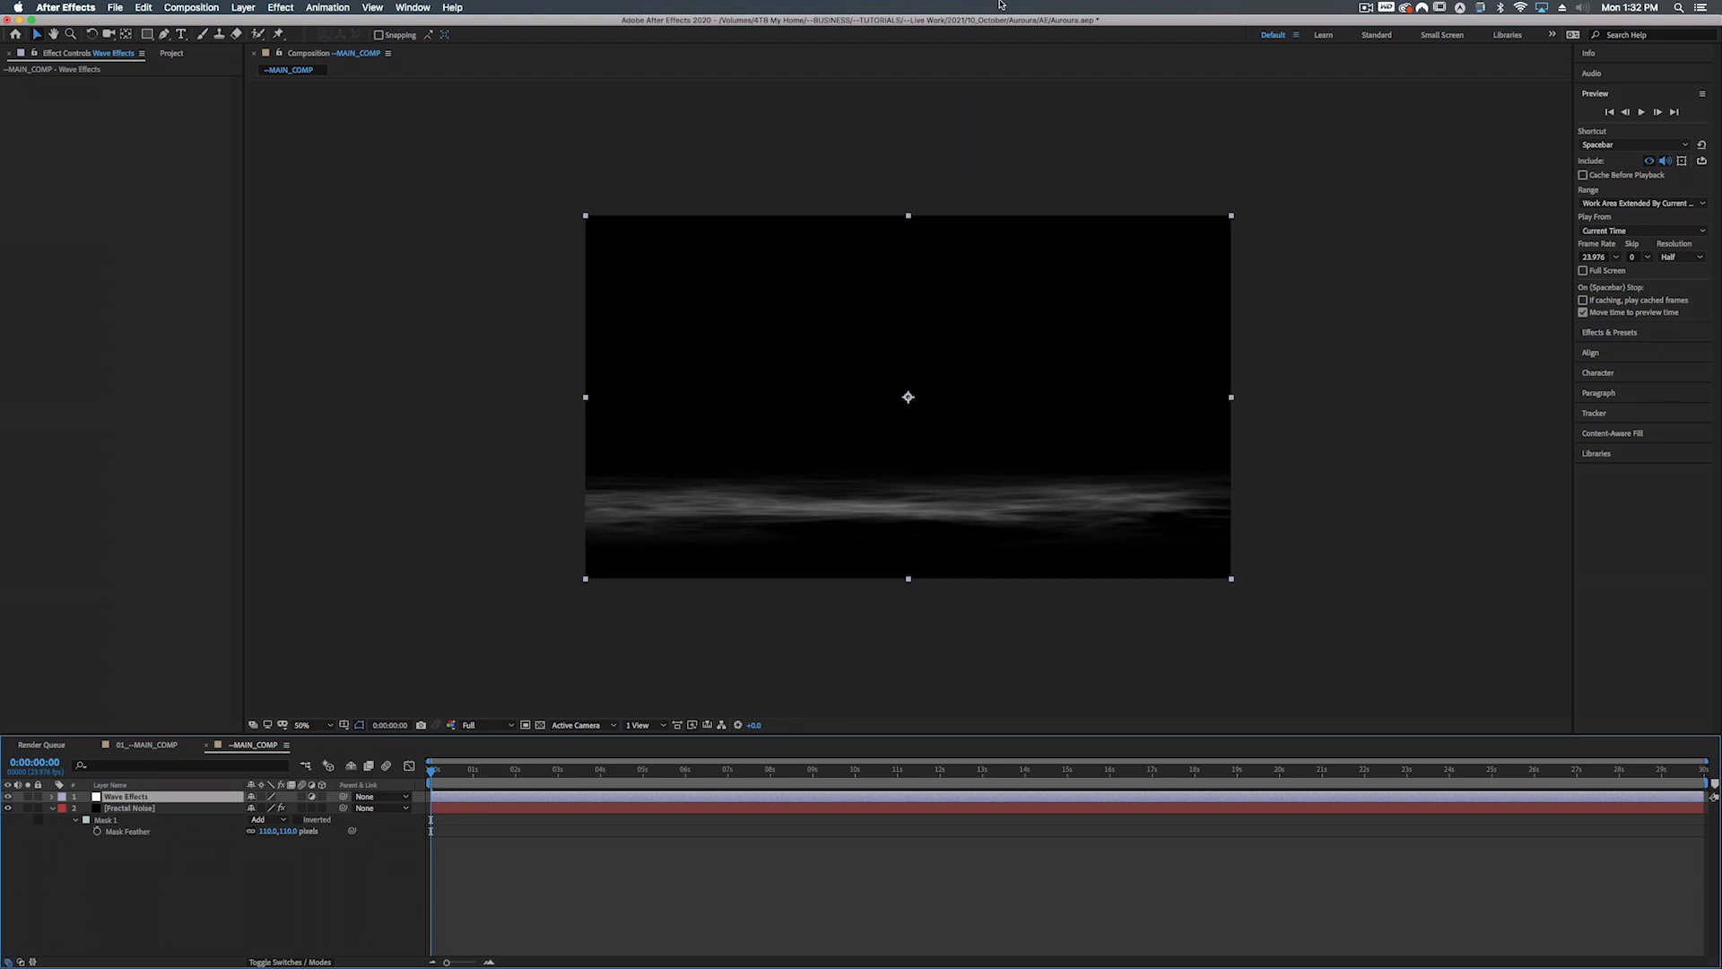
Find the Wave Warp effect and apply it to the Wave Effects layer
left_click(1612, 333)
left_click(1633, 132)
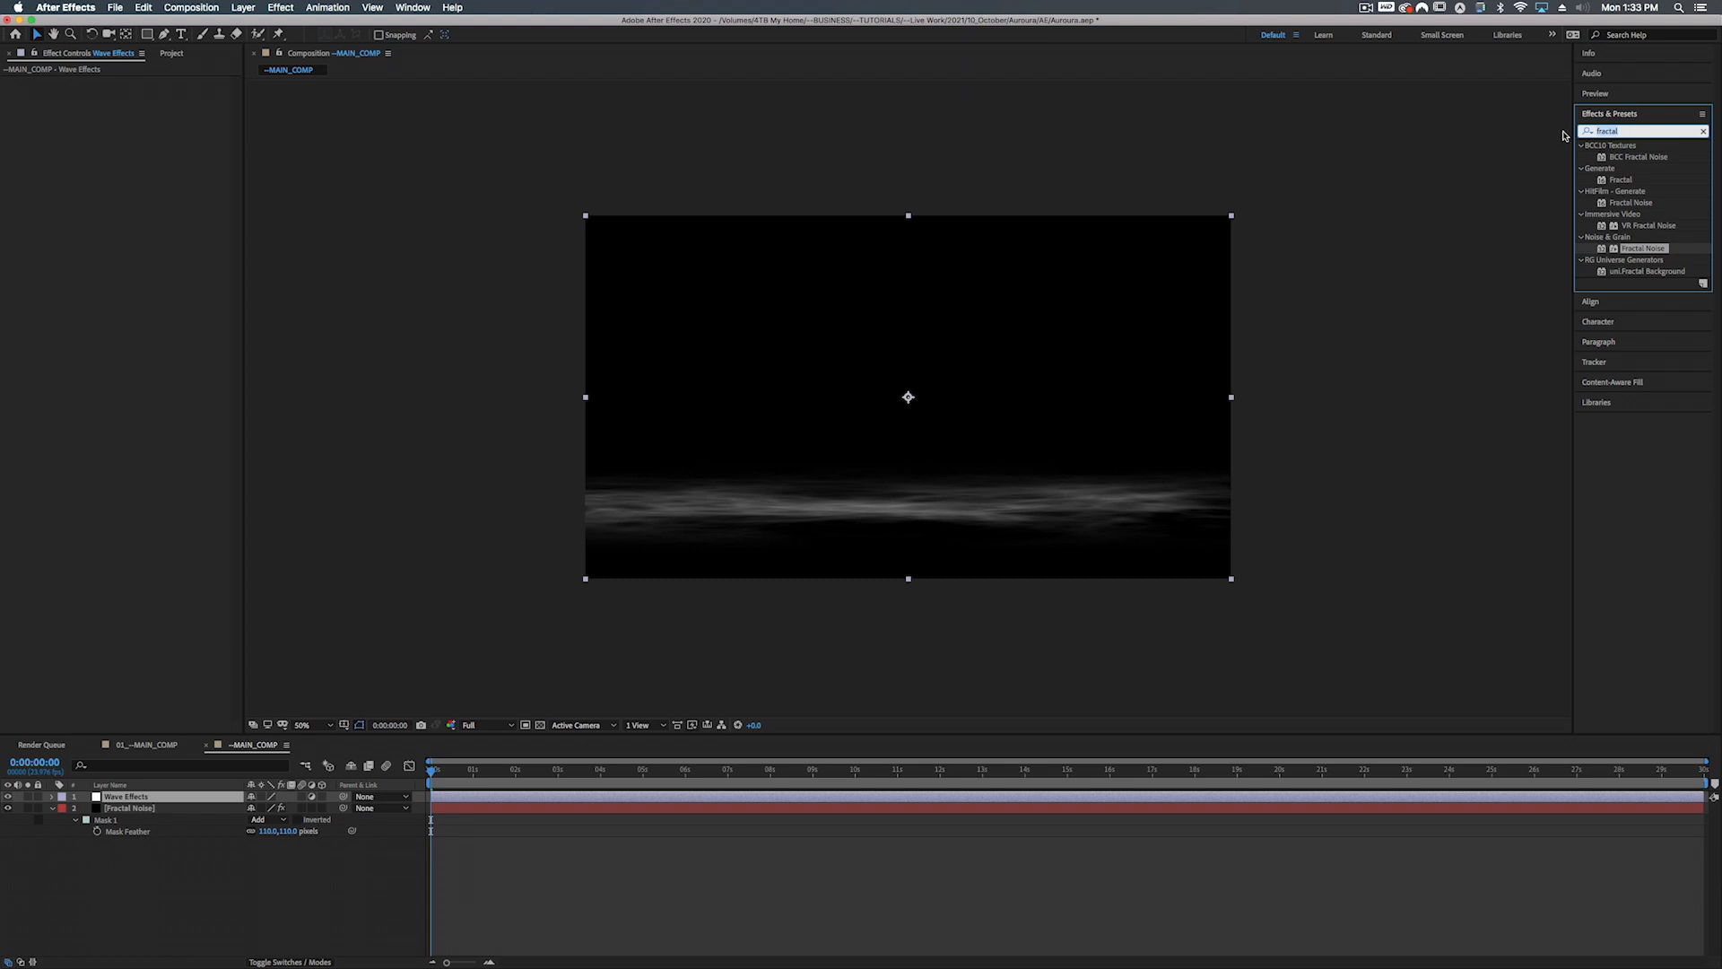
type("wave warp")
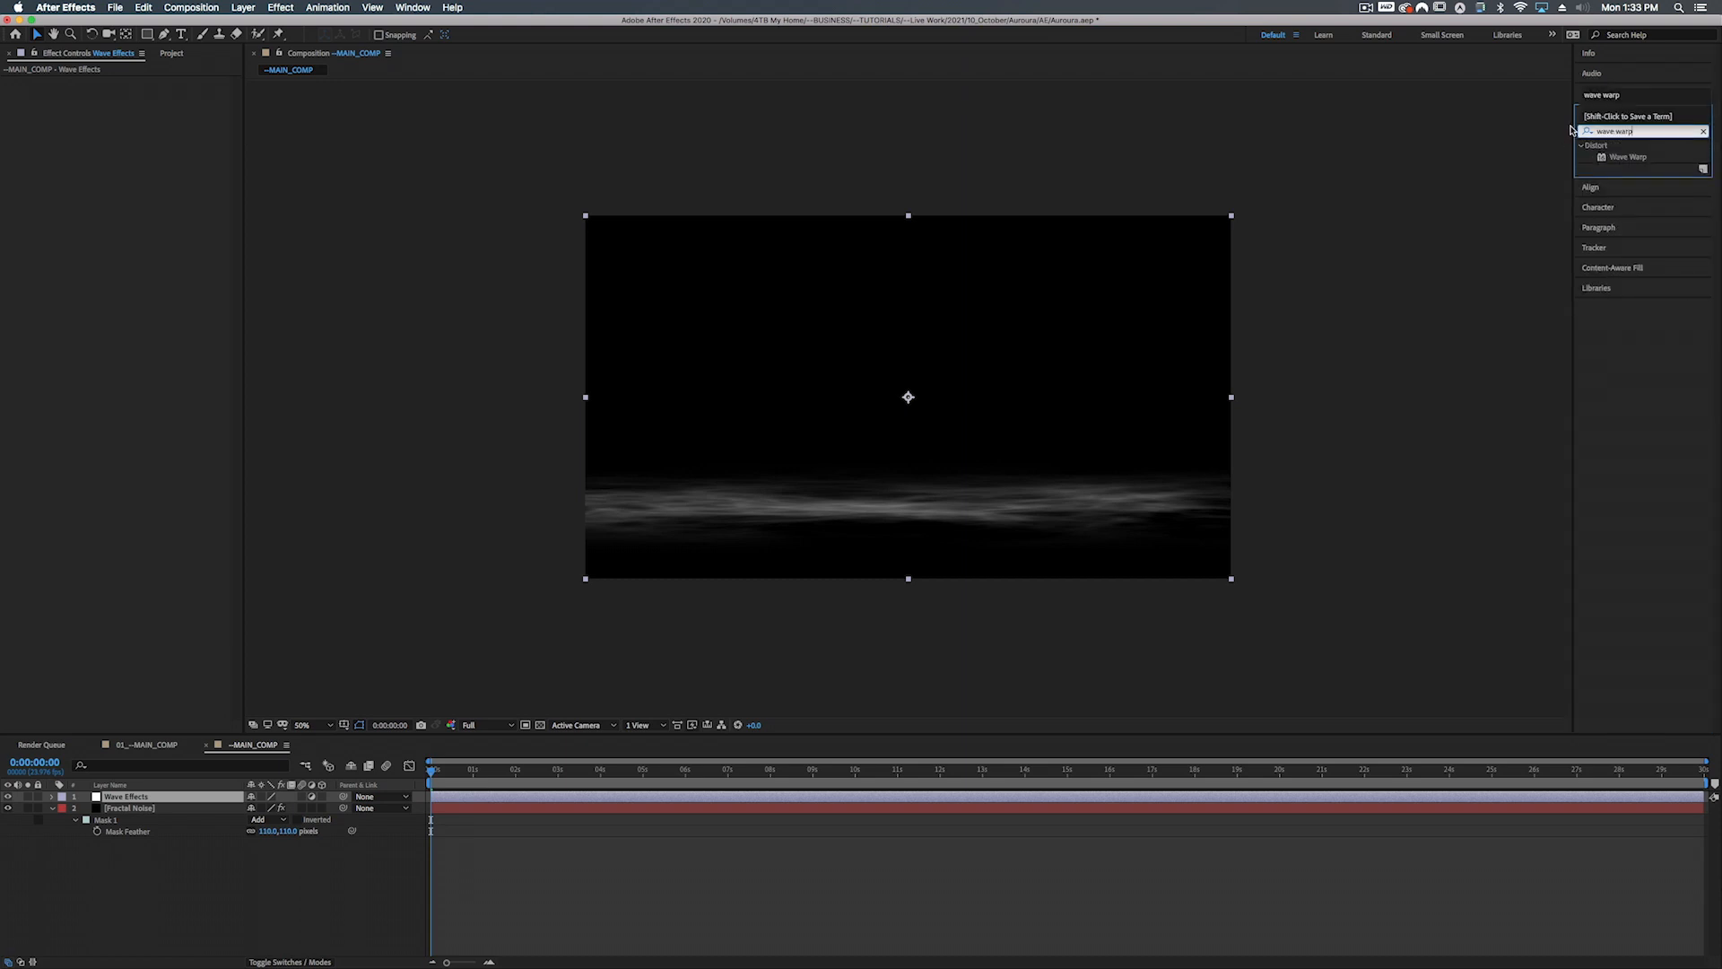
mouse_move(1632, 161)
left_mouse_down()
mouse_move(1103, 481)
mouse_move(163, 810)
mouse_move(159, 796)
left_mouse_up()
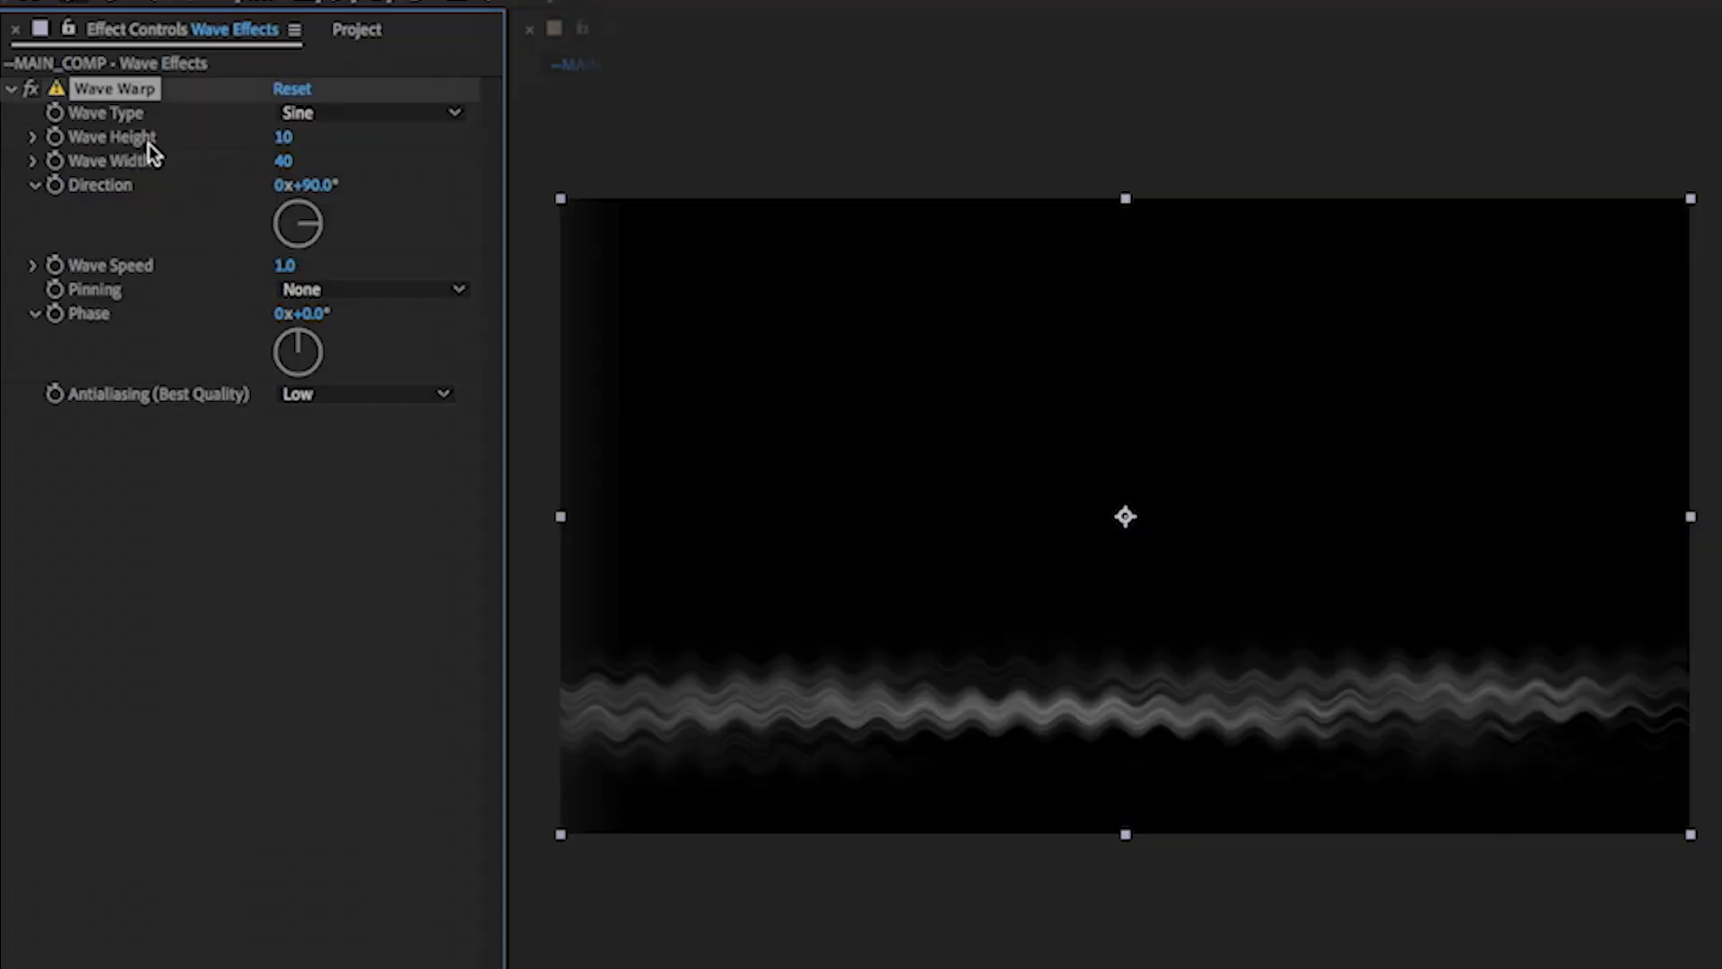
Set the Wave Warp's wave height to 254, wave width to 183 and direction to 150°
left_click_drag(282, 140, 556, 130)
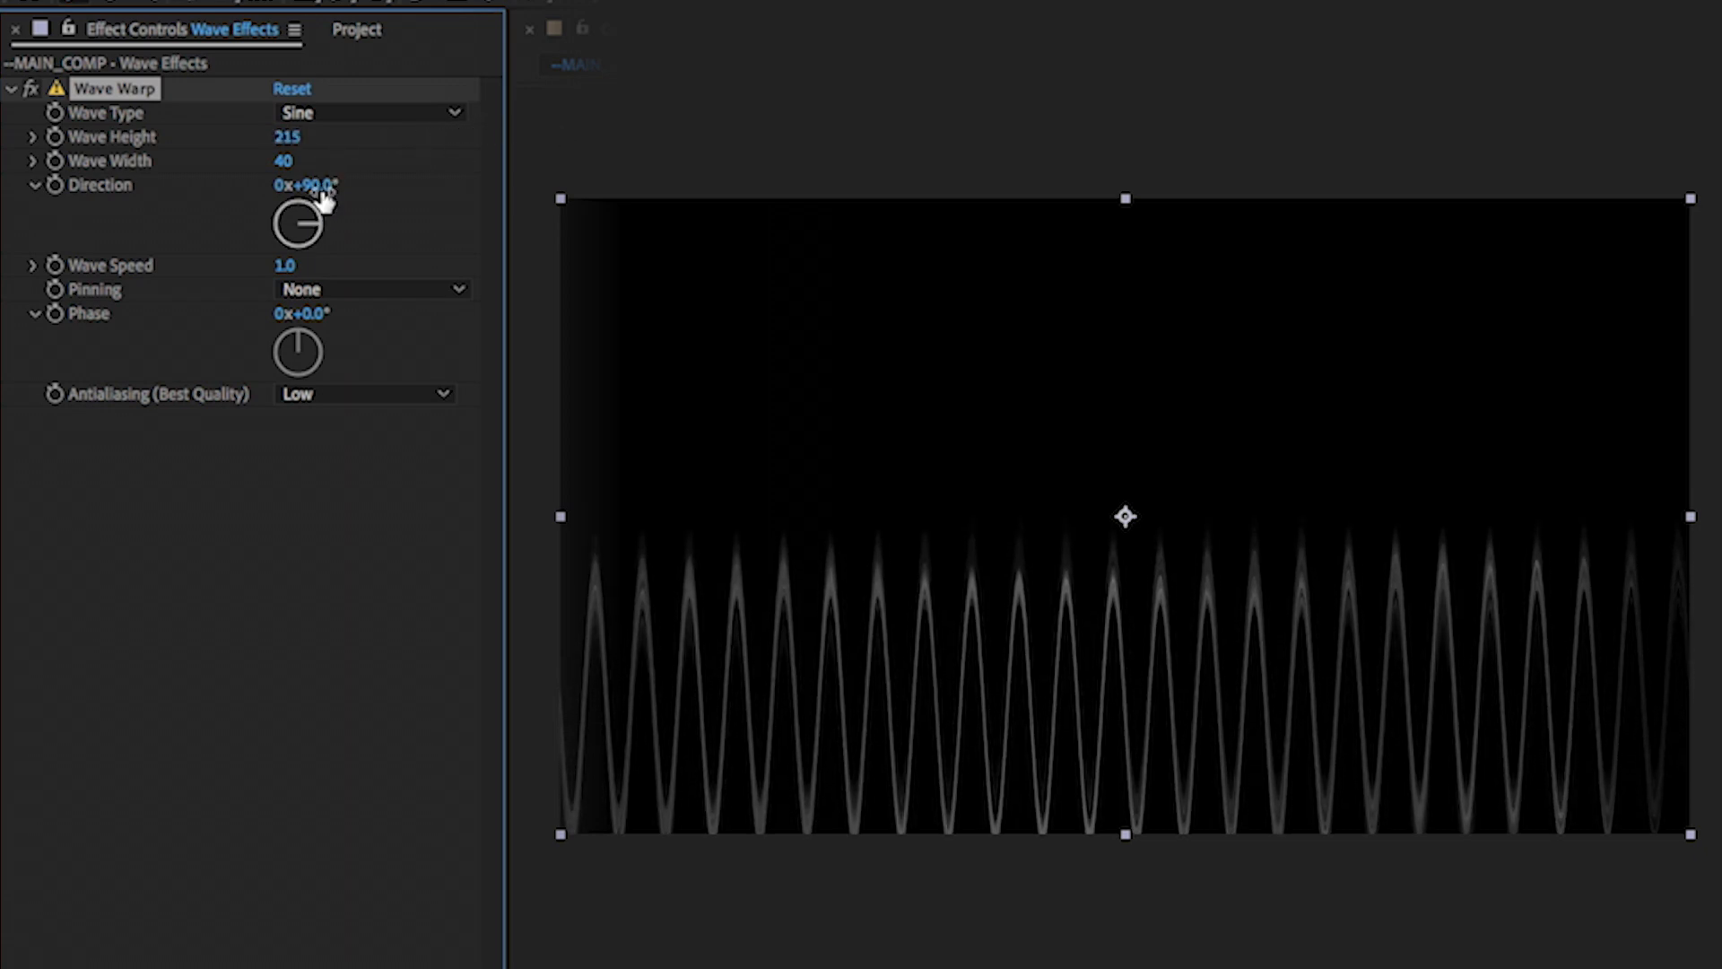
left_click_drag(289, 162, 1154, 13)
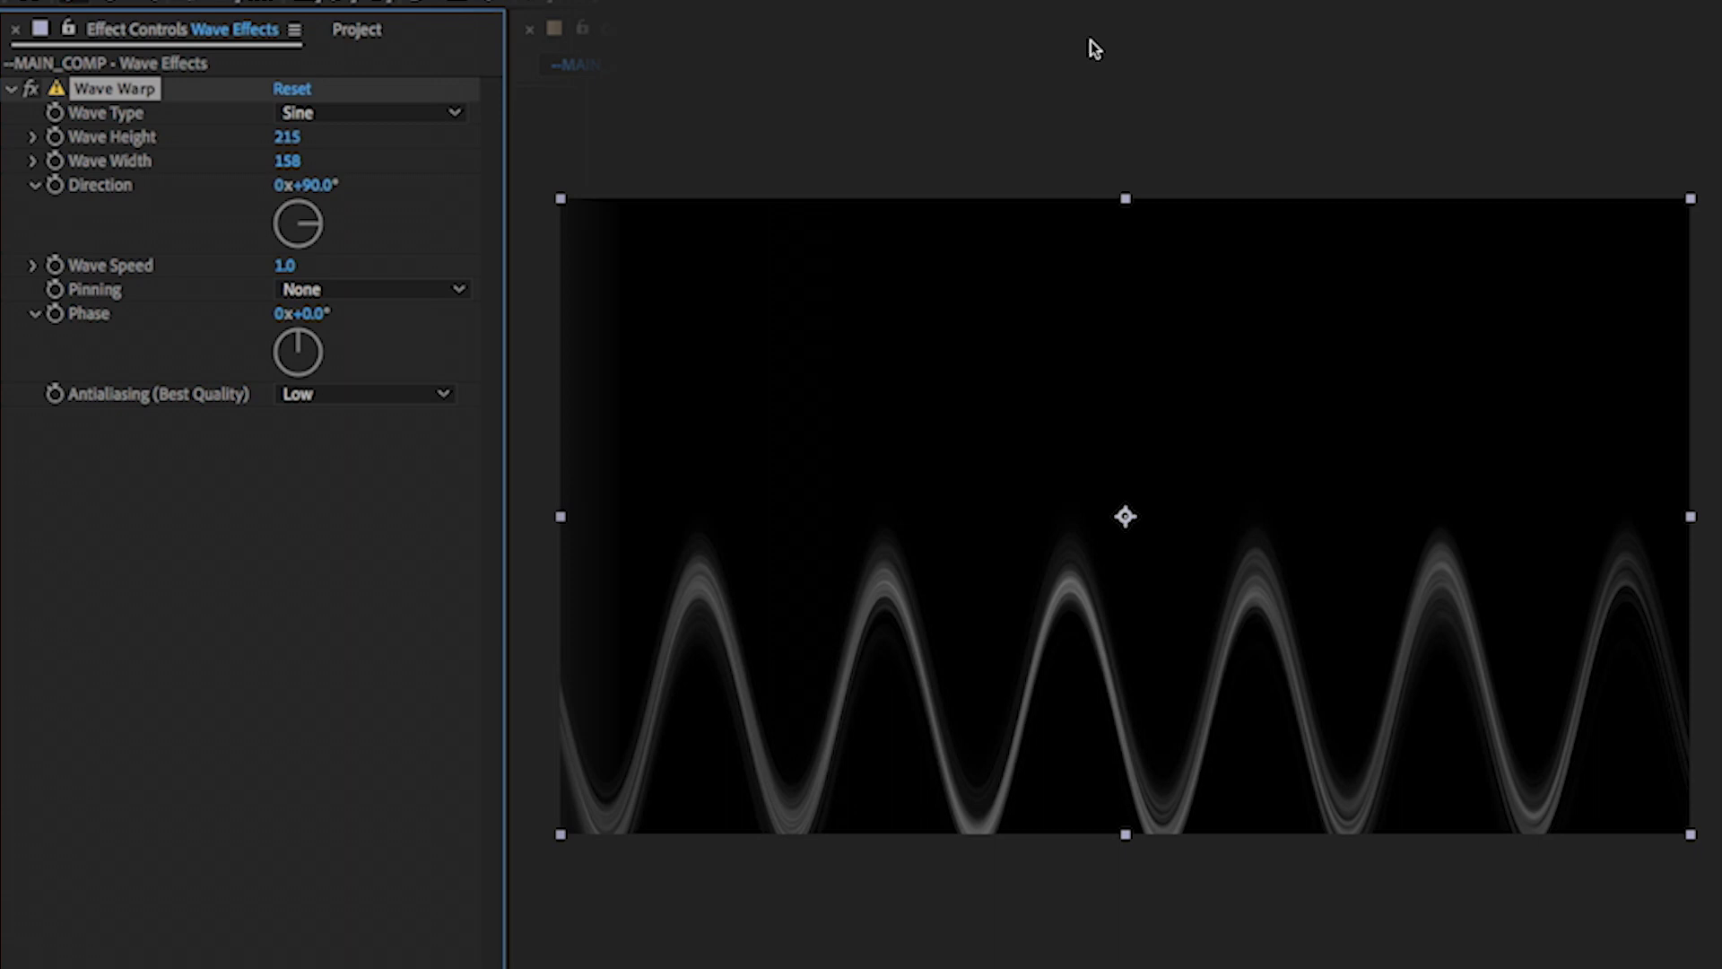
left_click_drag(289, 163, 663, 155)
left_click_drag(285, 137, 342, 136)
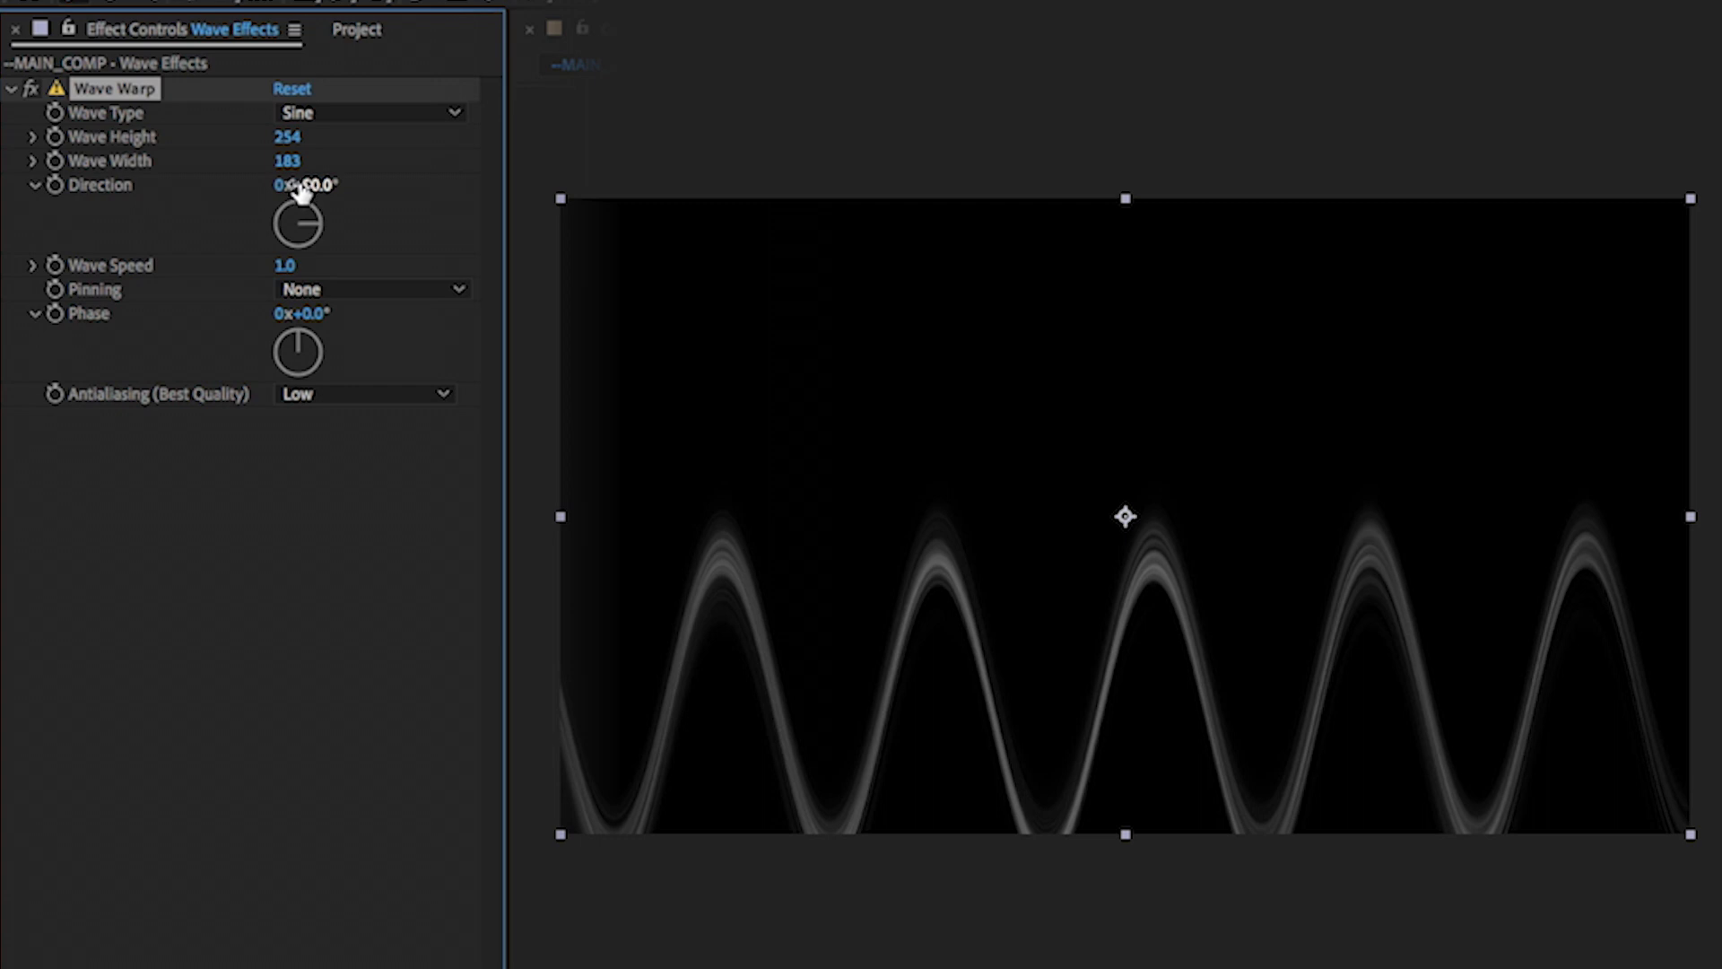
left_click_drag(319, 188, 400, 185)
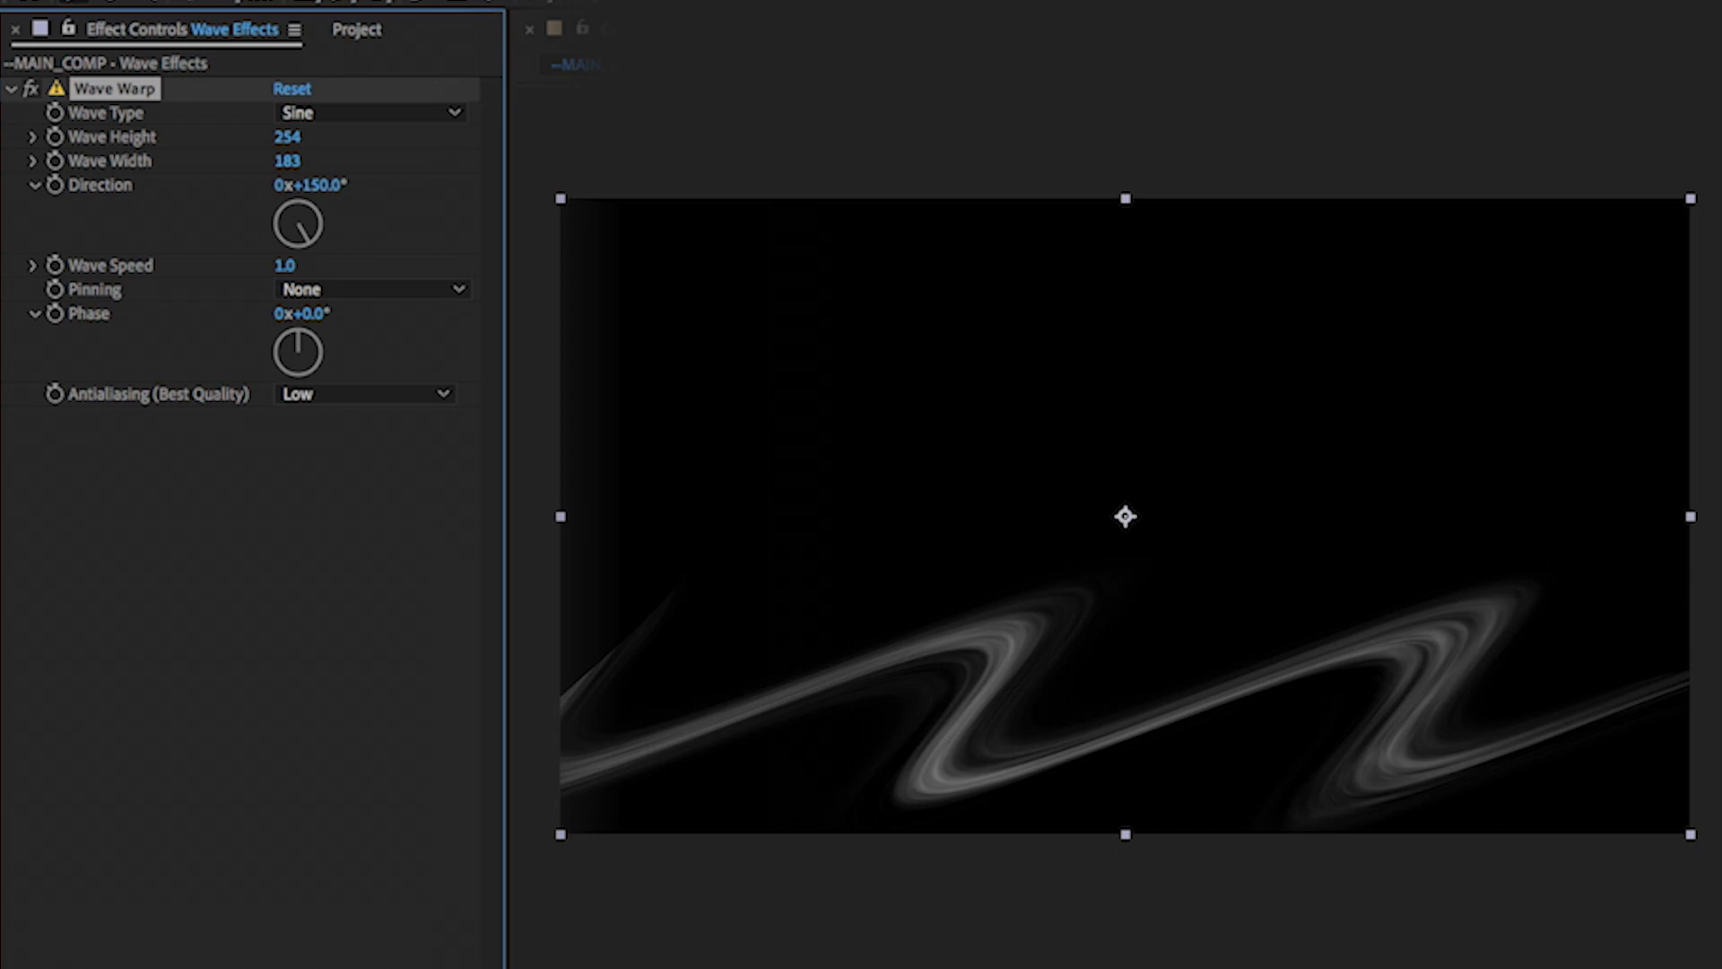
Preview the wave motion, set the wave speed to 0.3 and play the animation again
key("space")
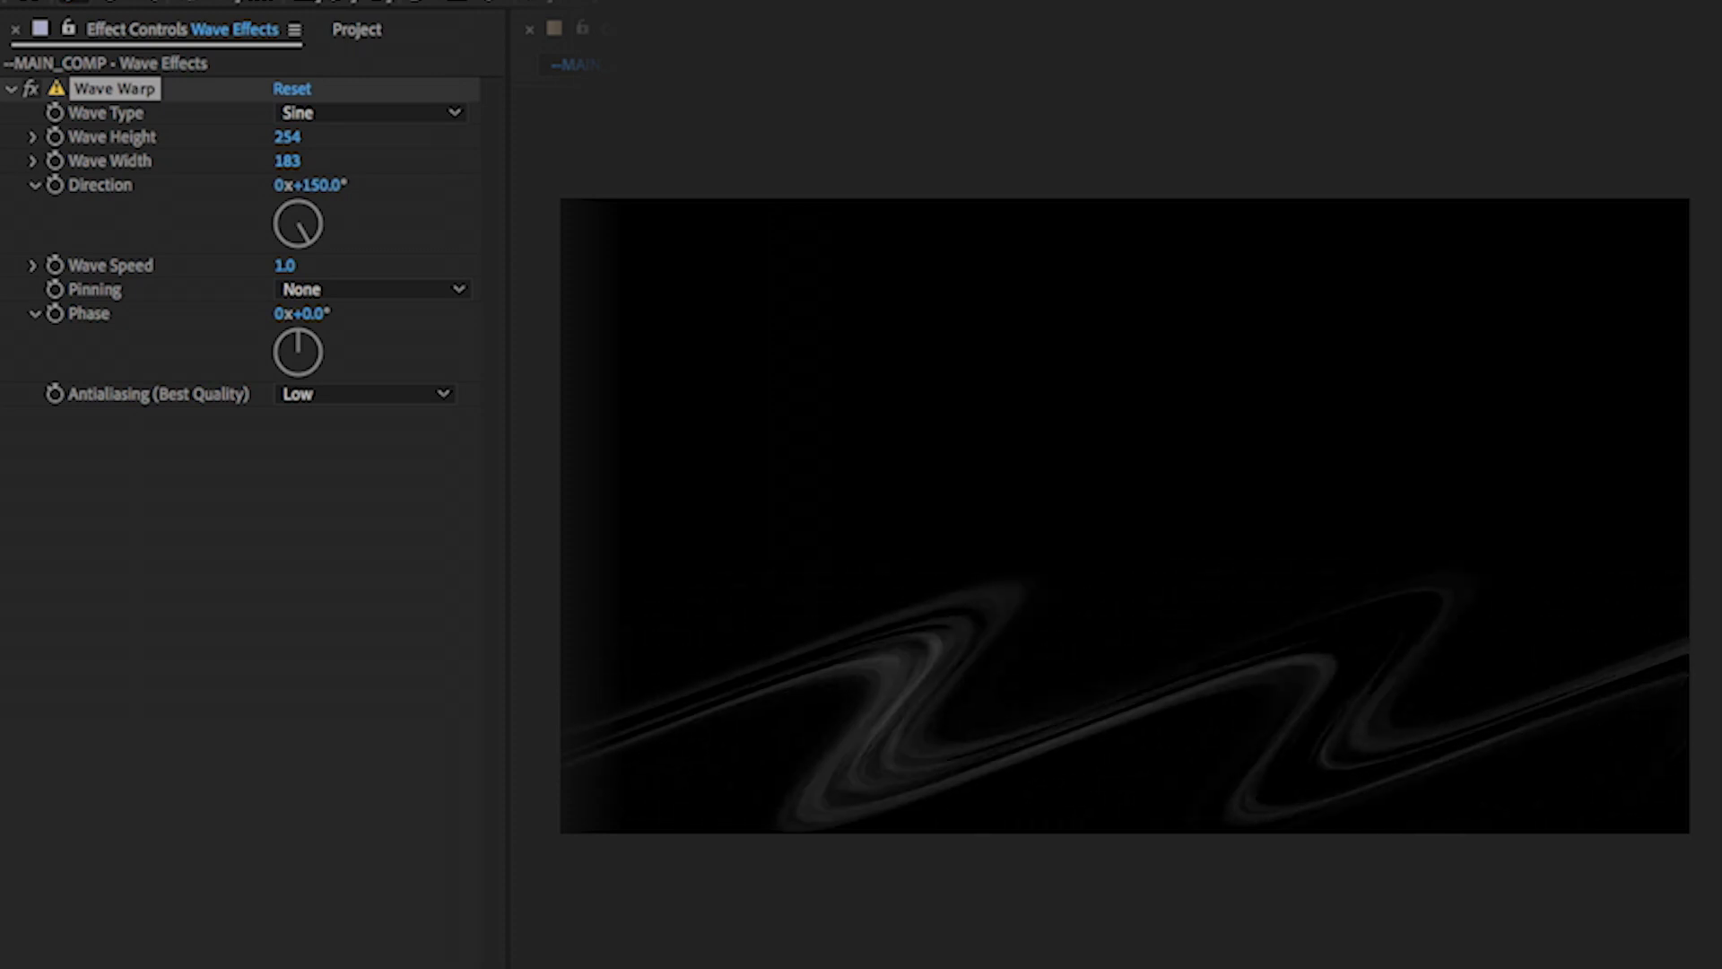
key("space")
left_click(284, 265)
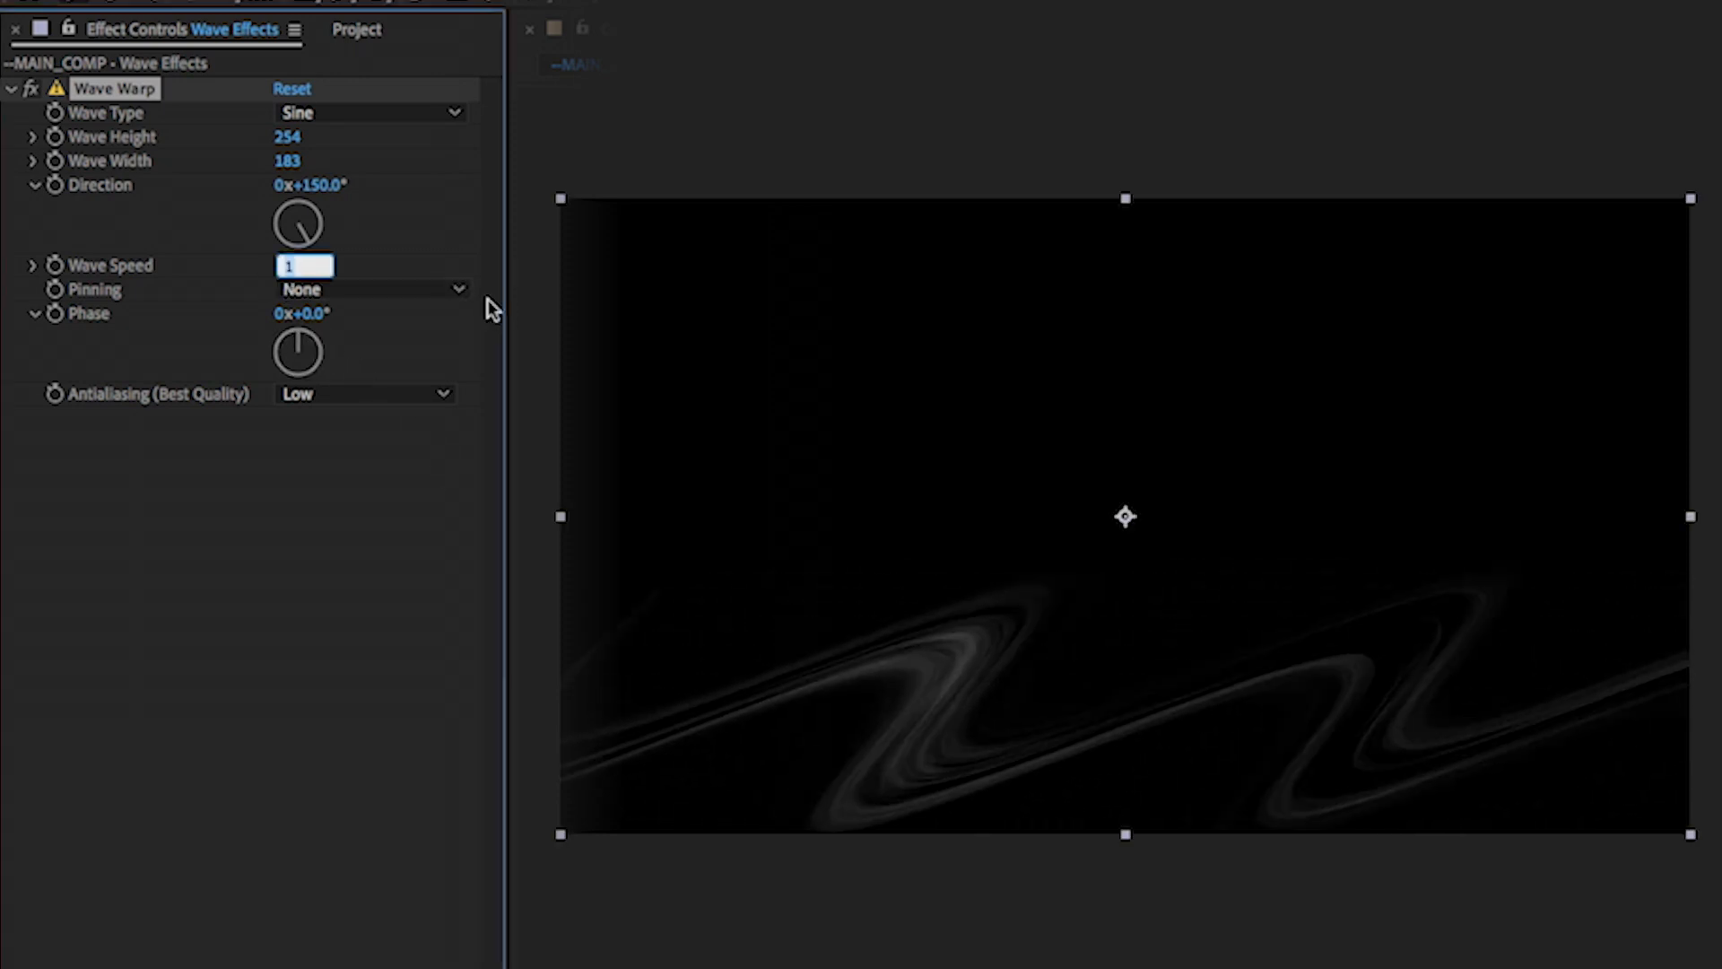
key("BackSpace")
type("3")
key("Return")
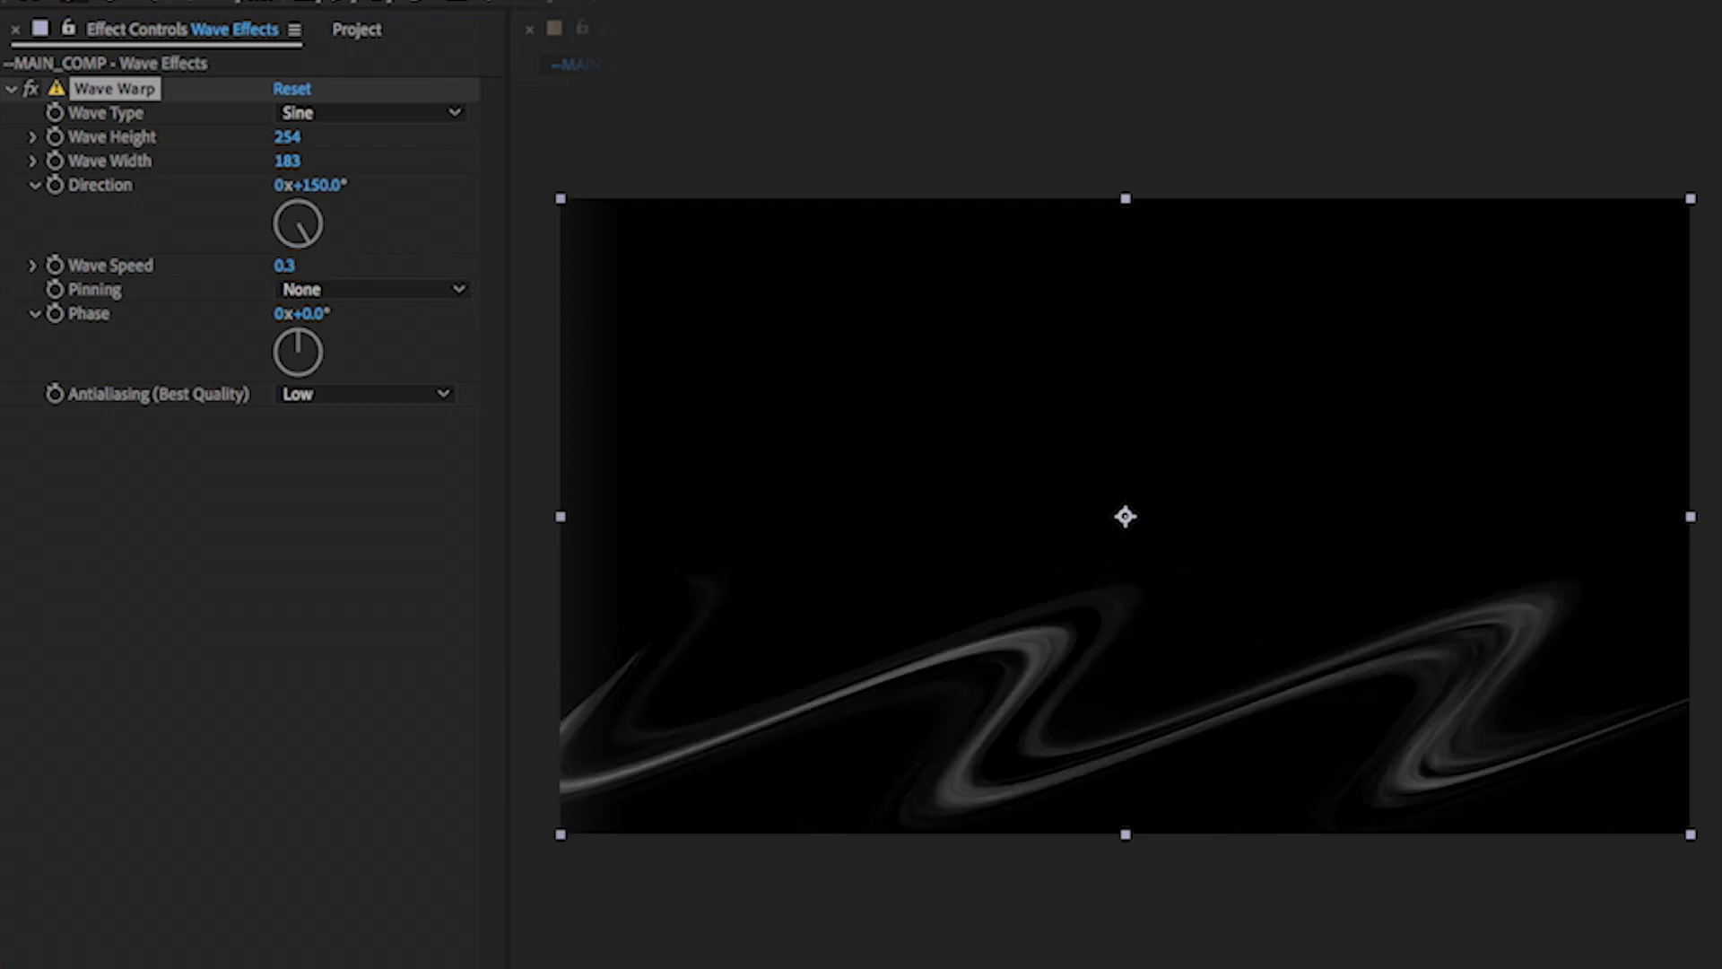
key("space")
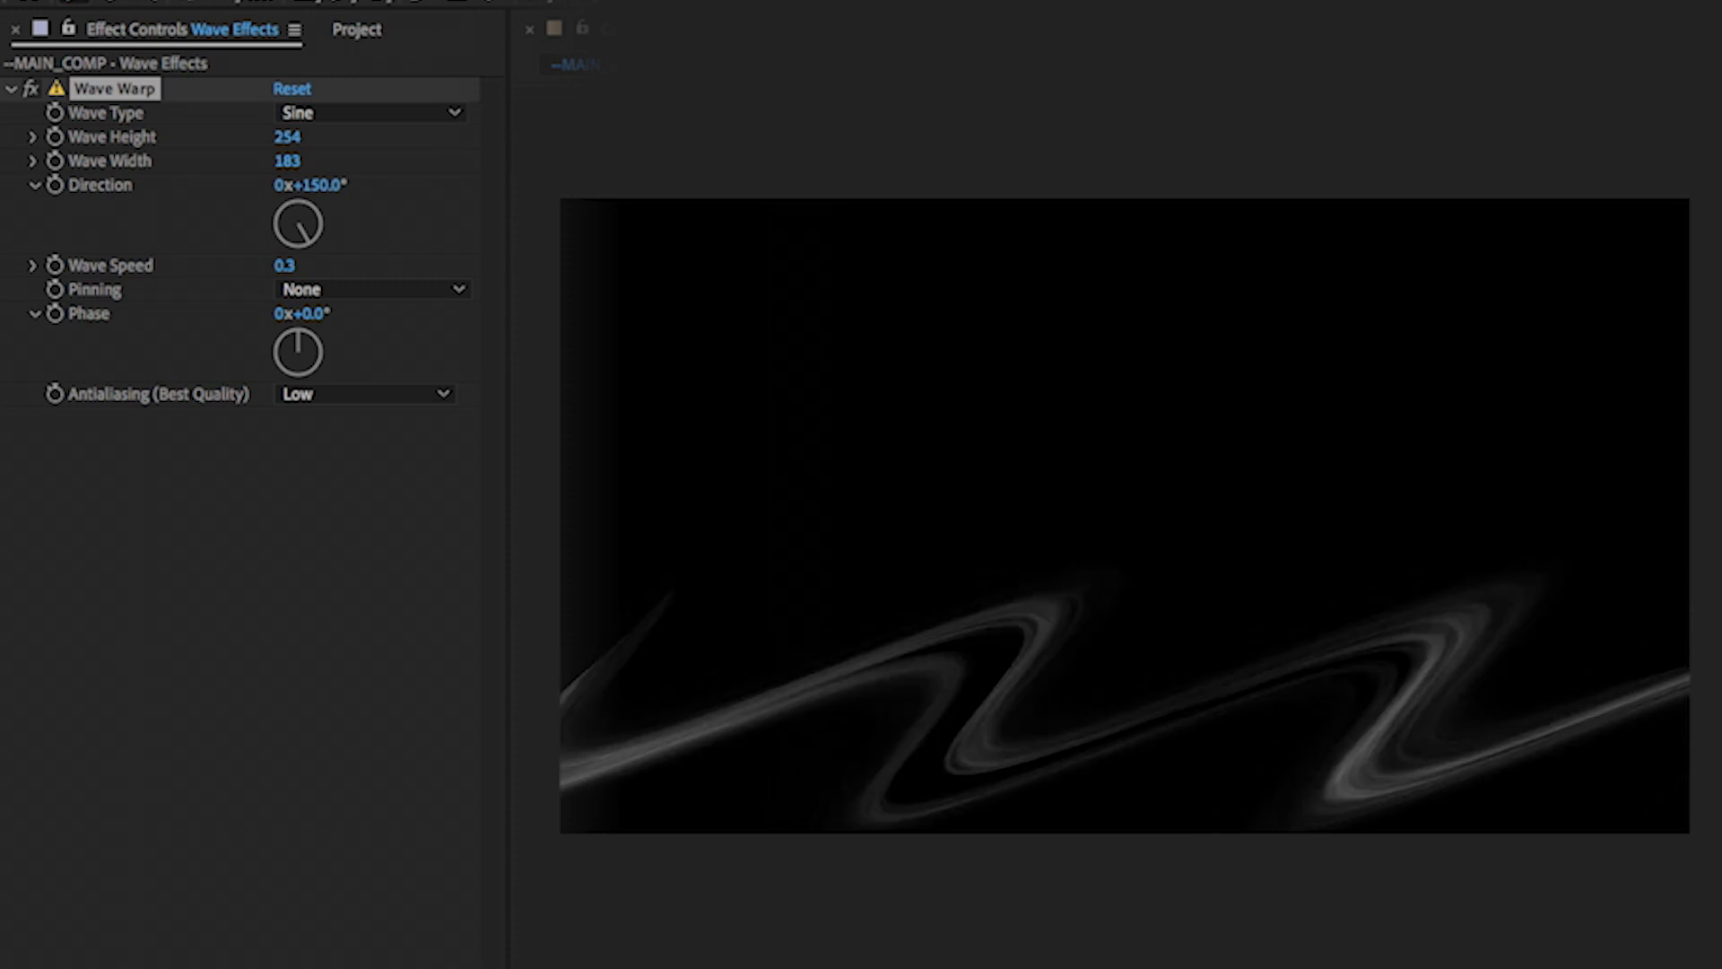
Show the transparency grid and set the Wave Warp's pinning to All Edges
left_click(1049, 965)
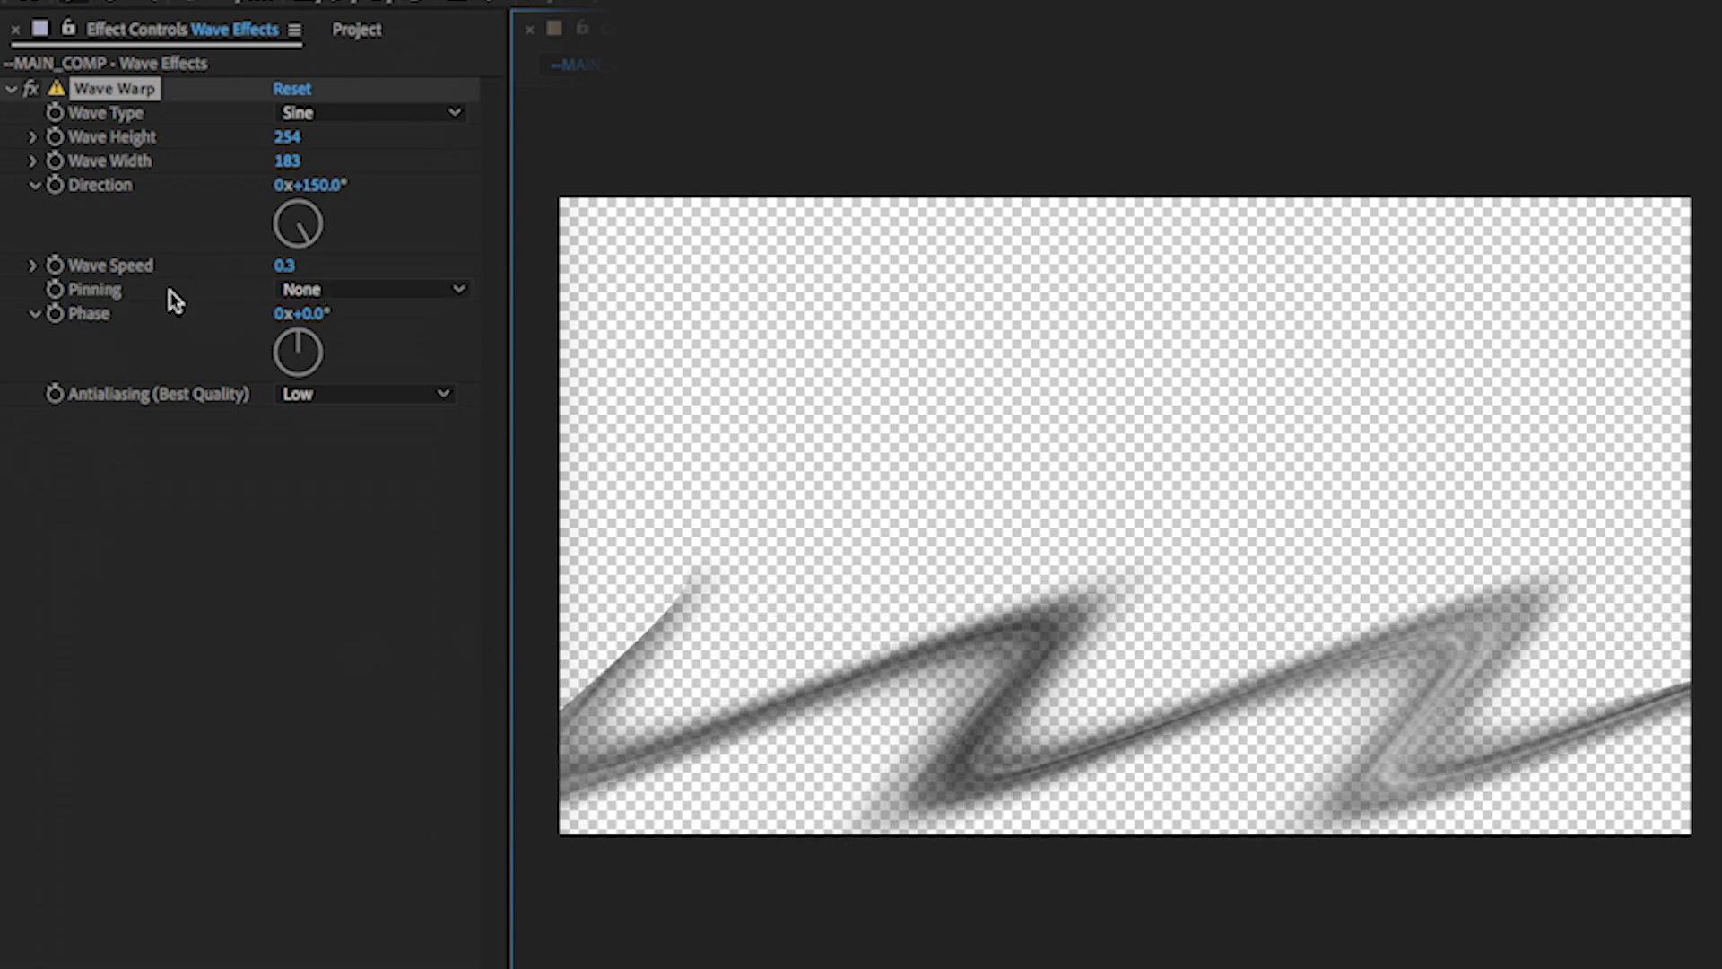
left_click(322, 292)
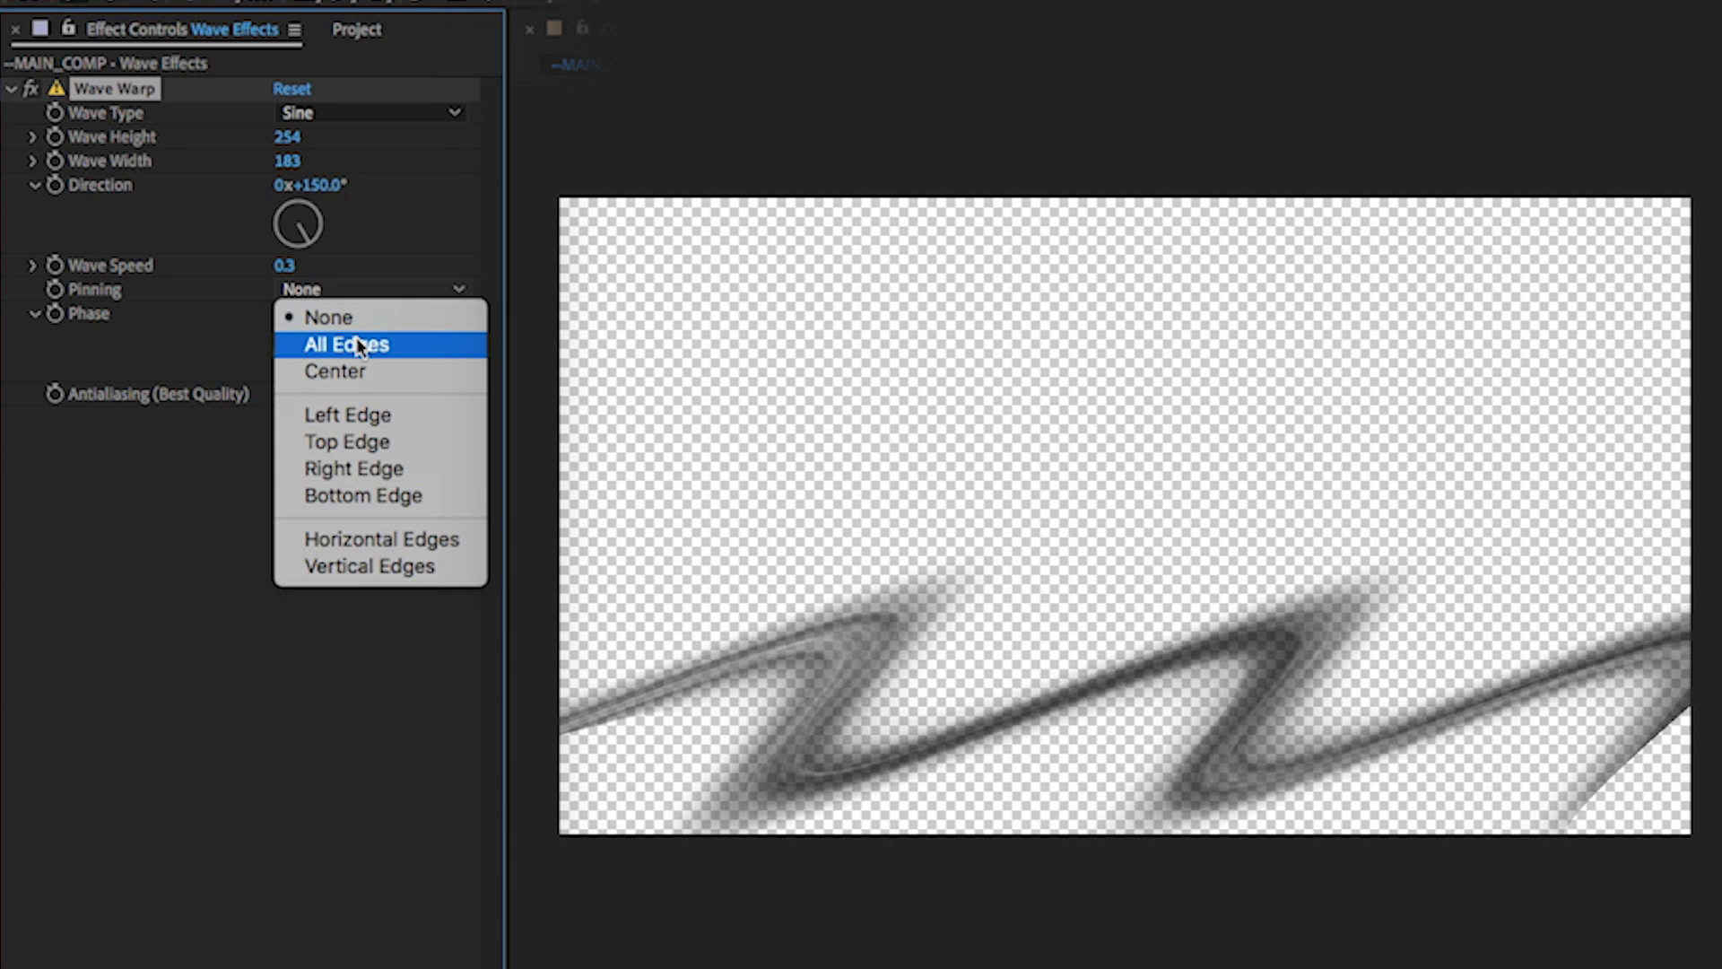
left_click(357, 345)
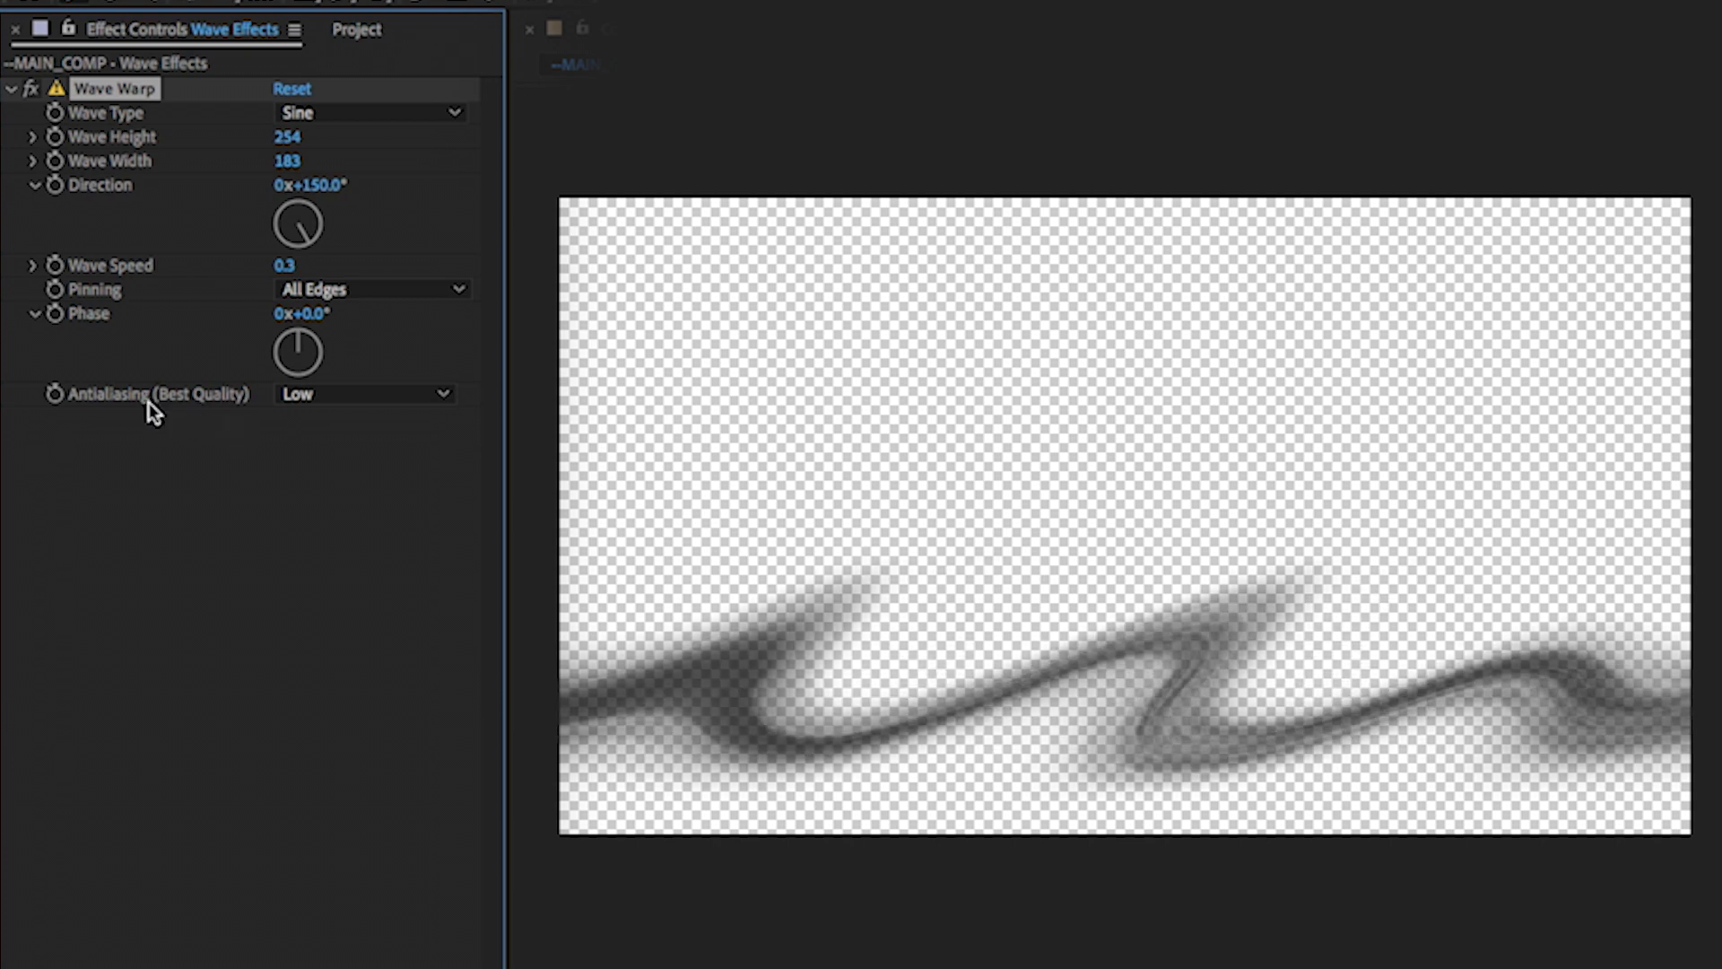
left_click(325, 398)
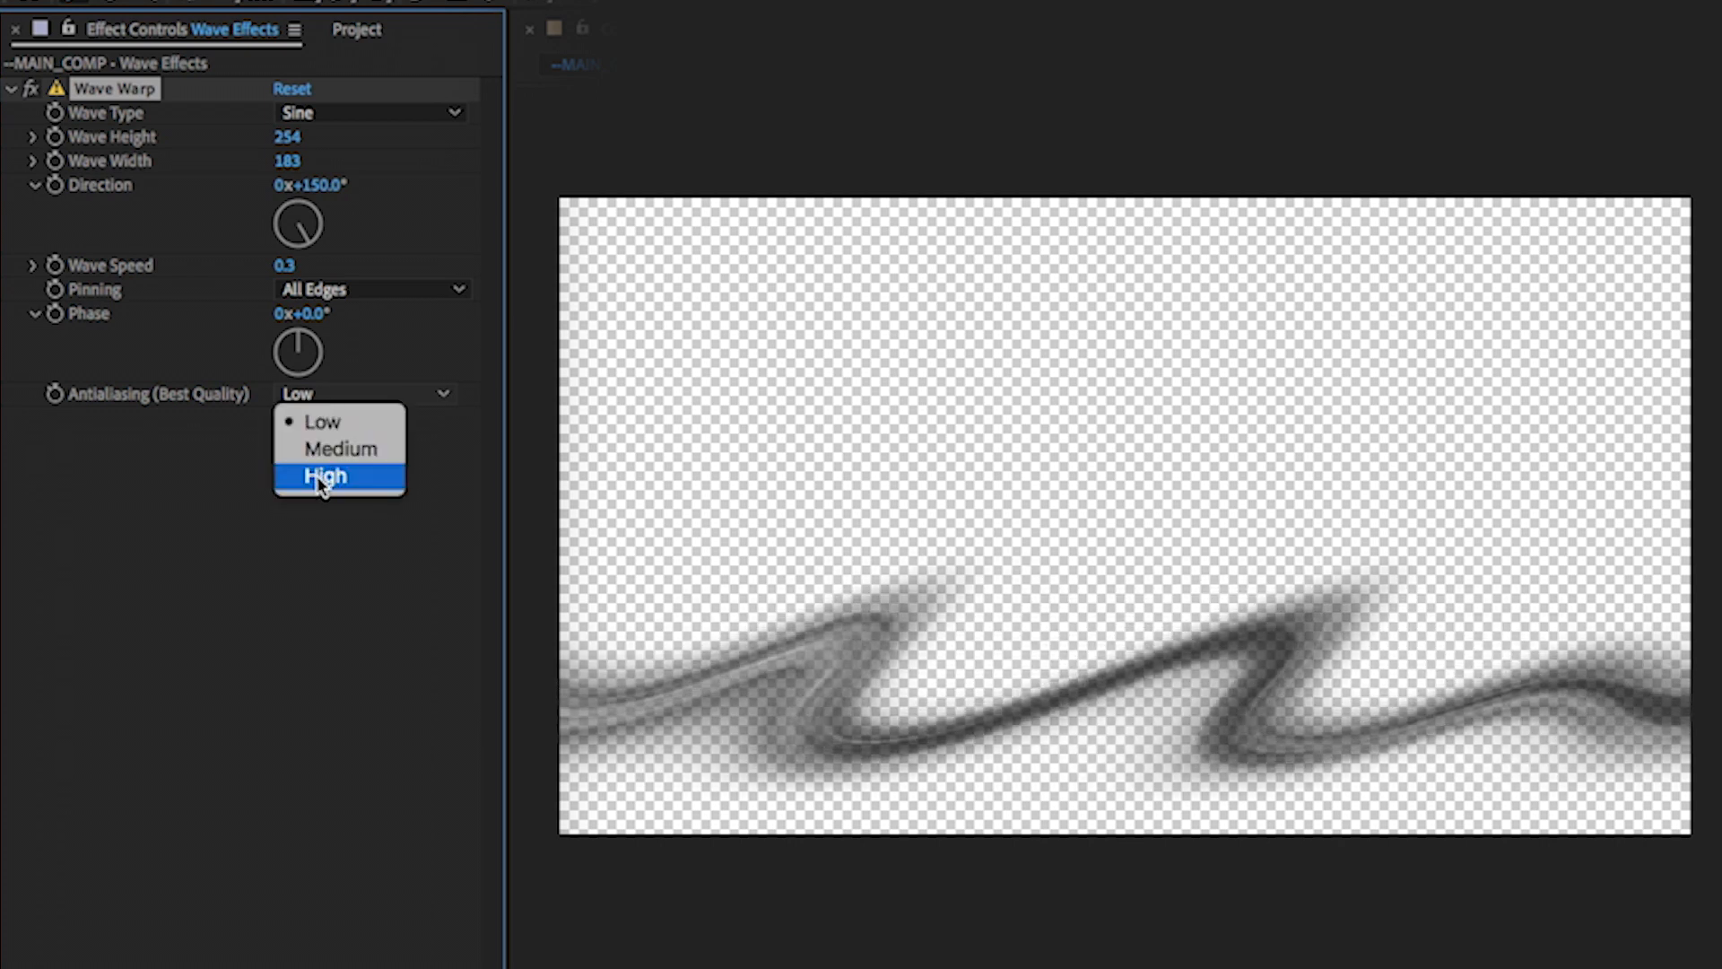
left_click(170, 484)
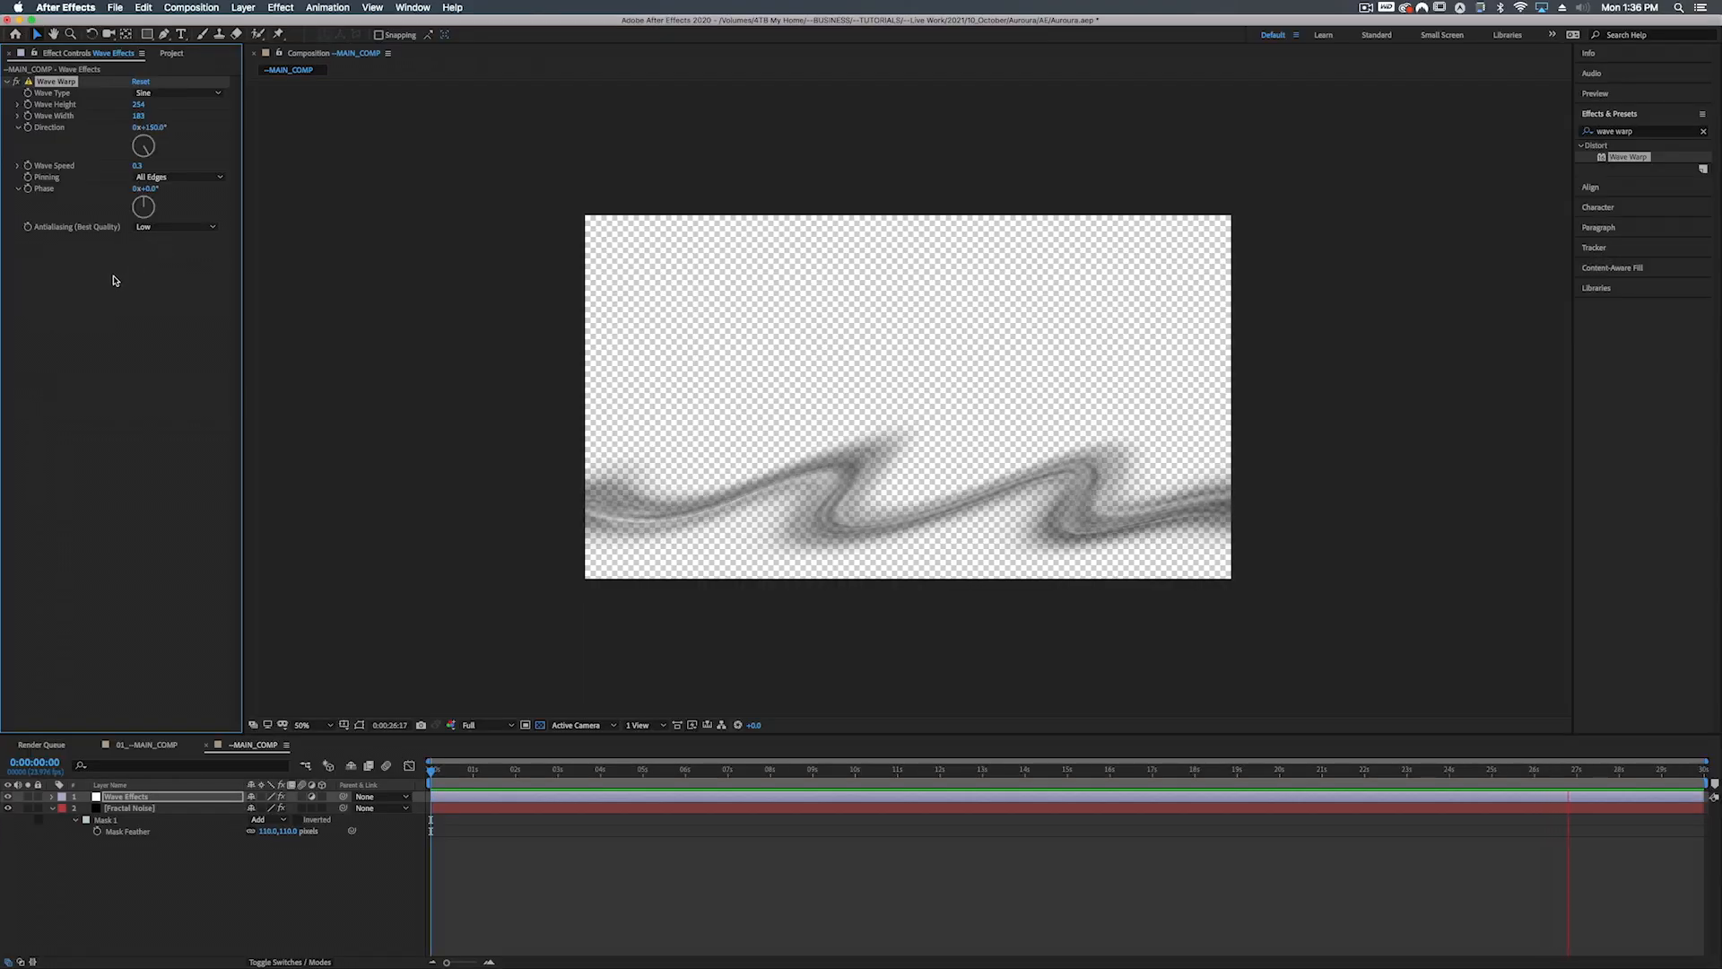
Stop the preview, apply the Turbulent Displace effect to the Wave Effects layer and set its size to 65
key("space")
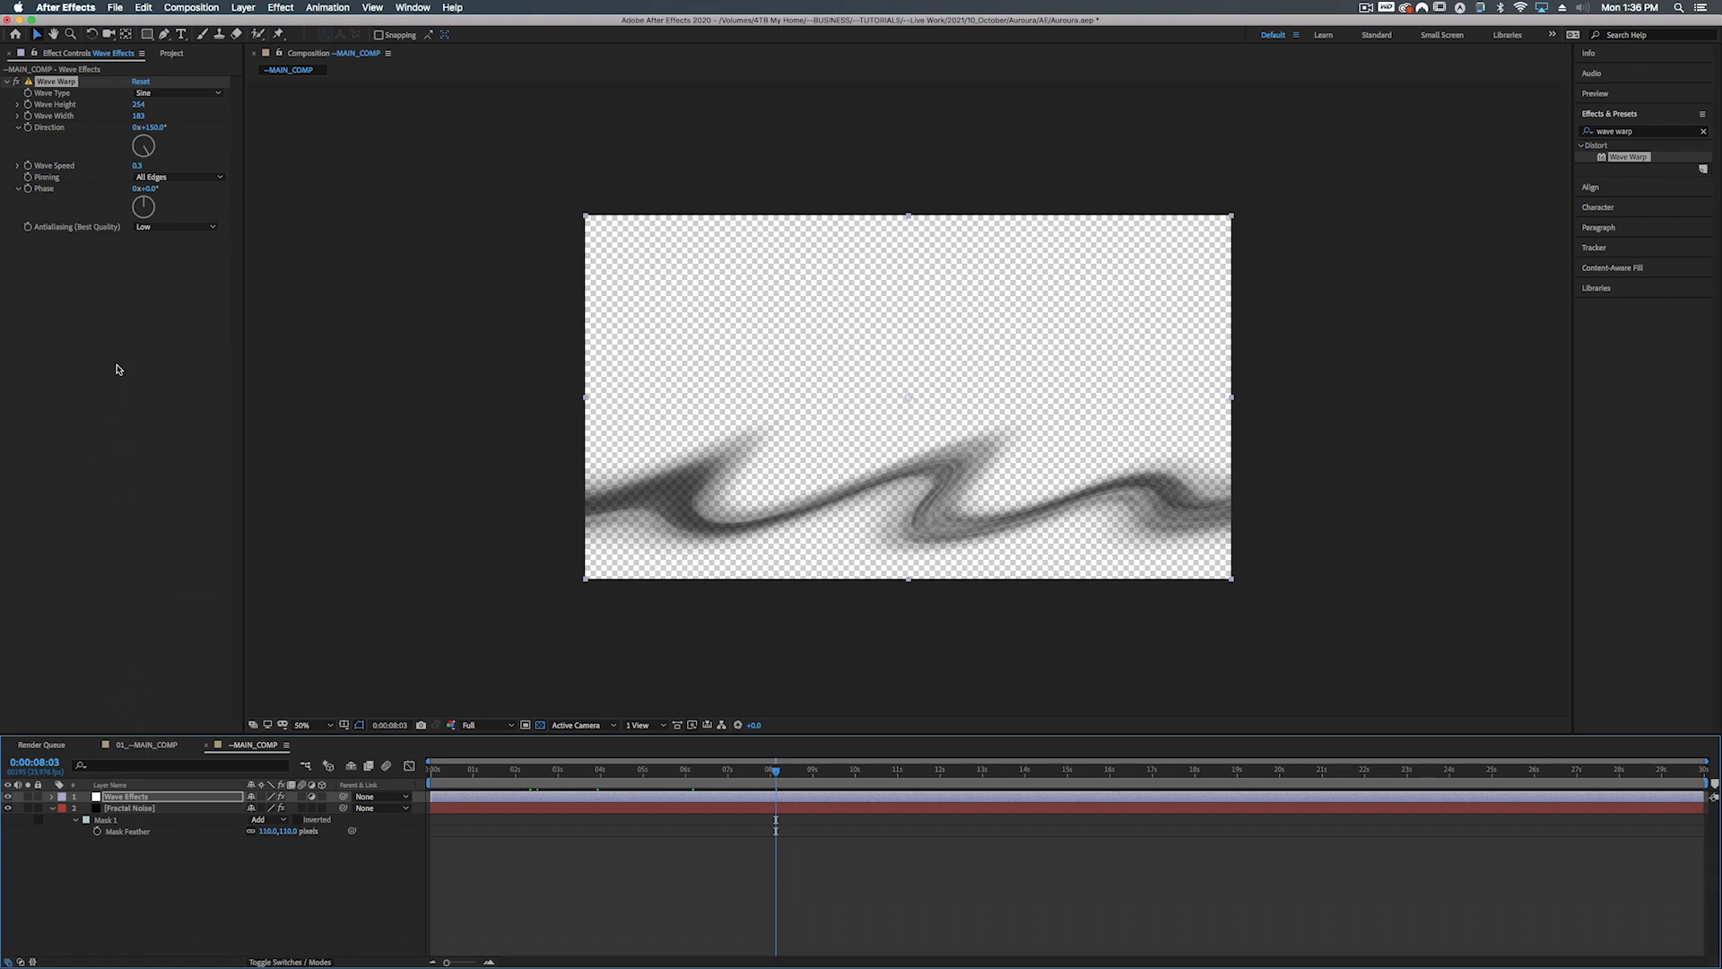
left_click(1657, 131)
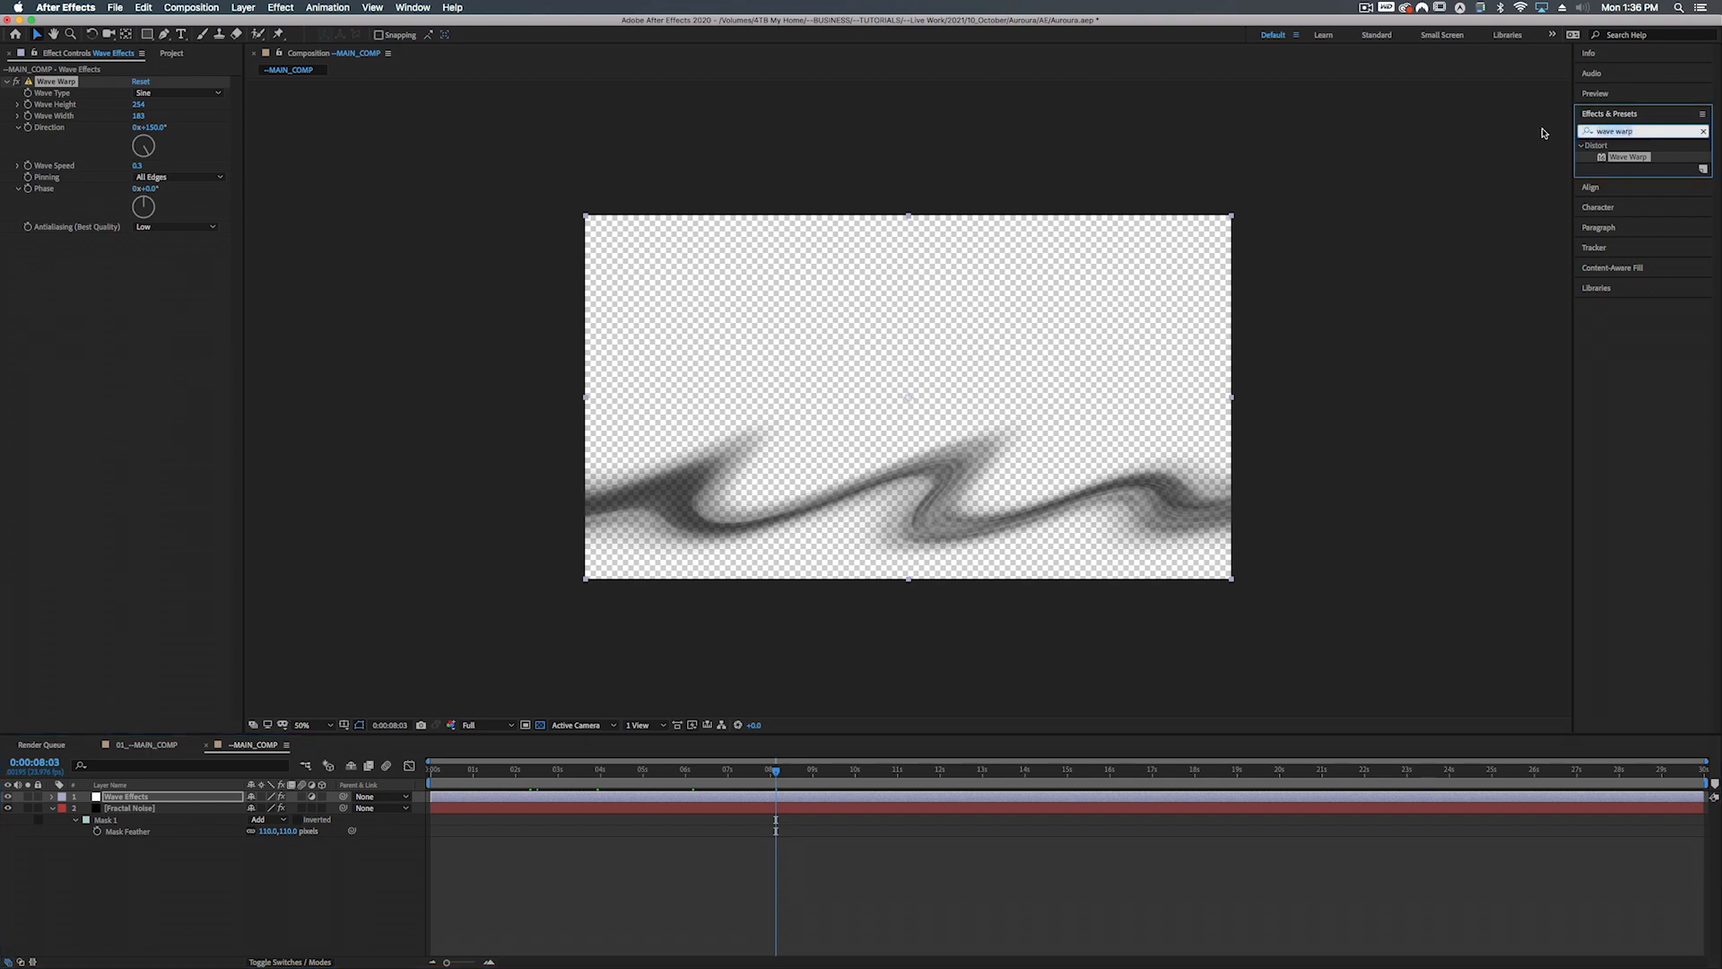
type("turbu")
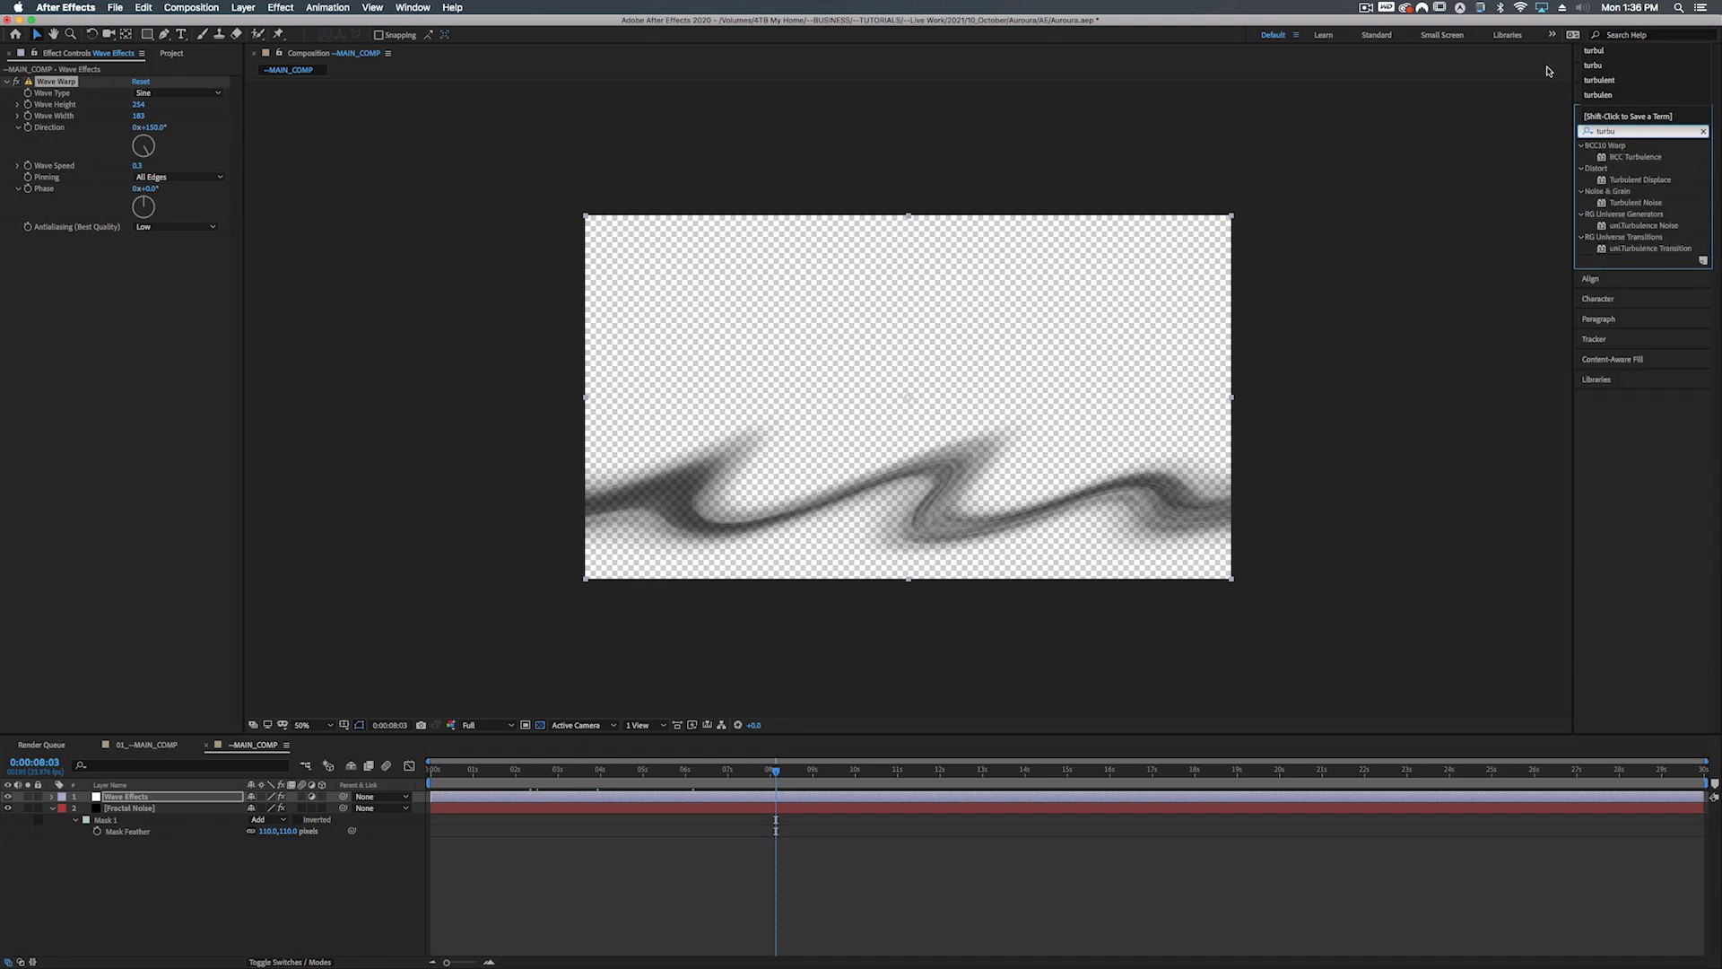
left_click_drag(1633, 184, 135, 338)
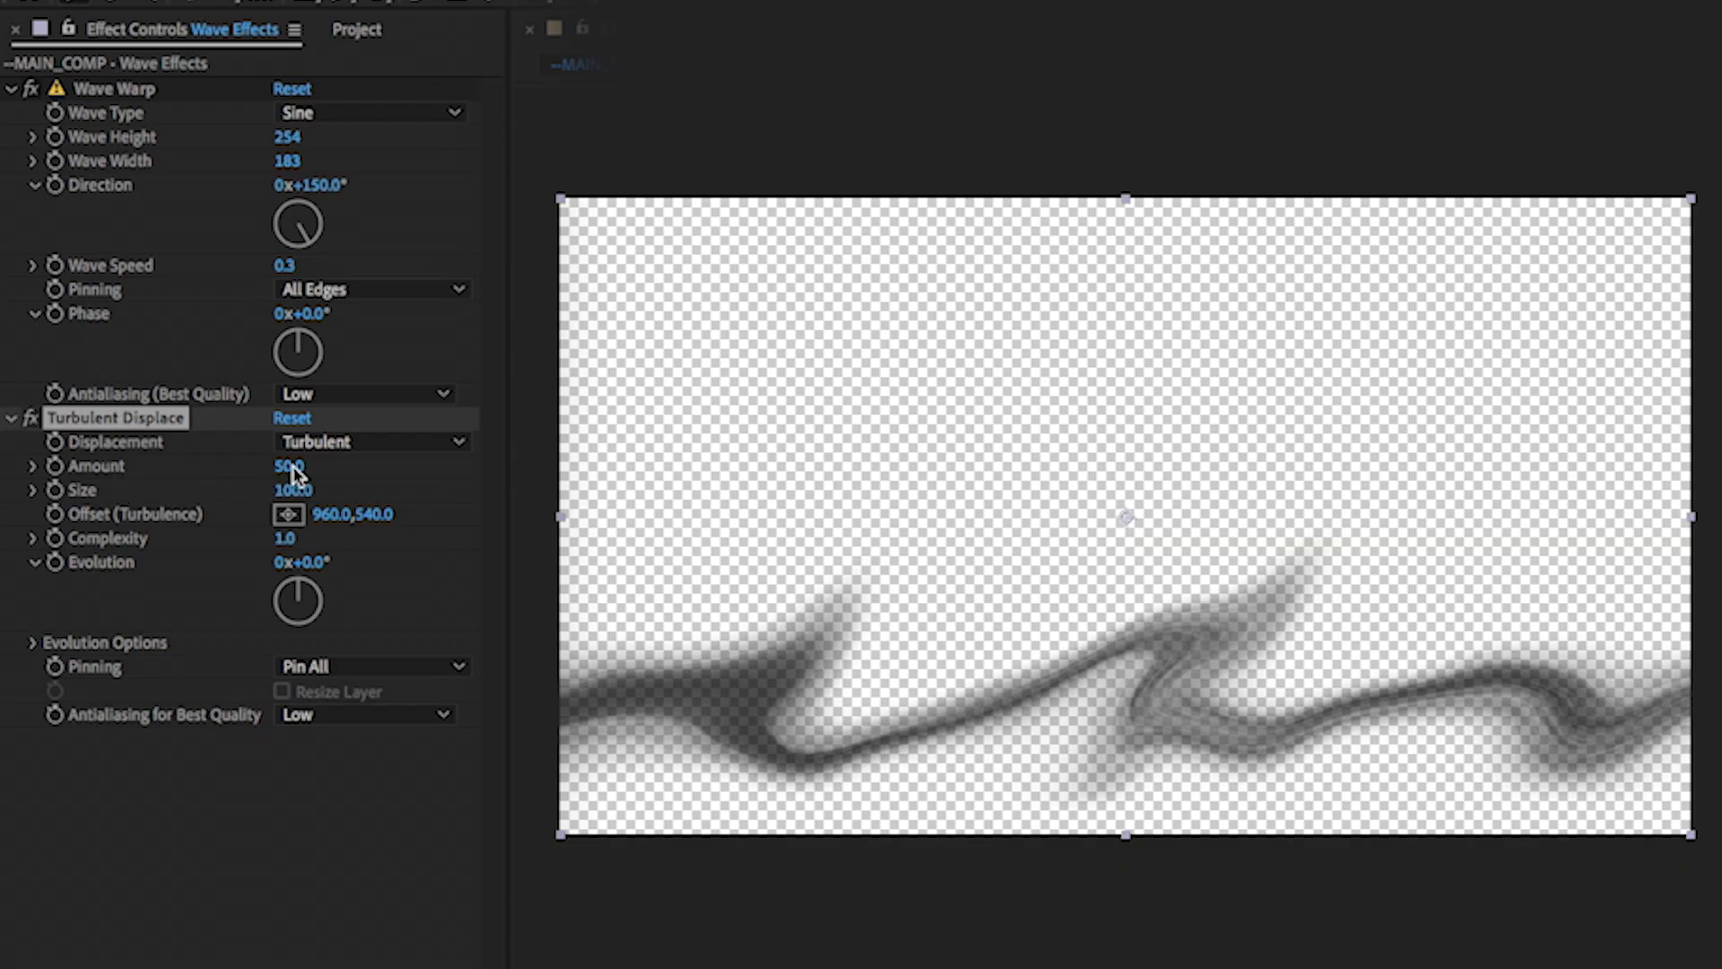
left_click(213, 810)
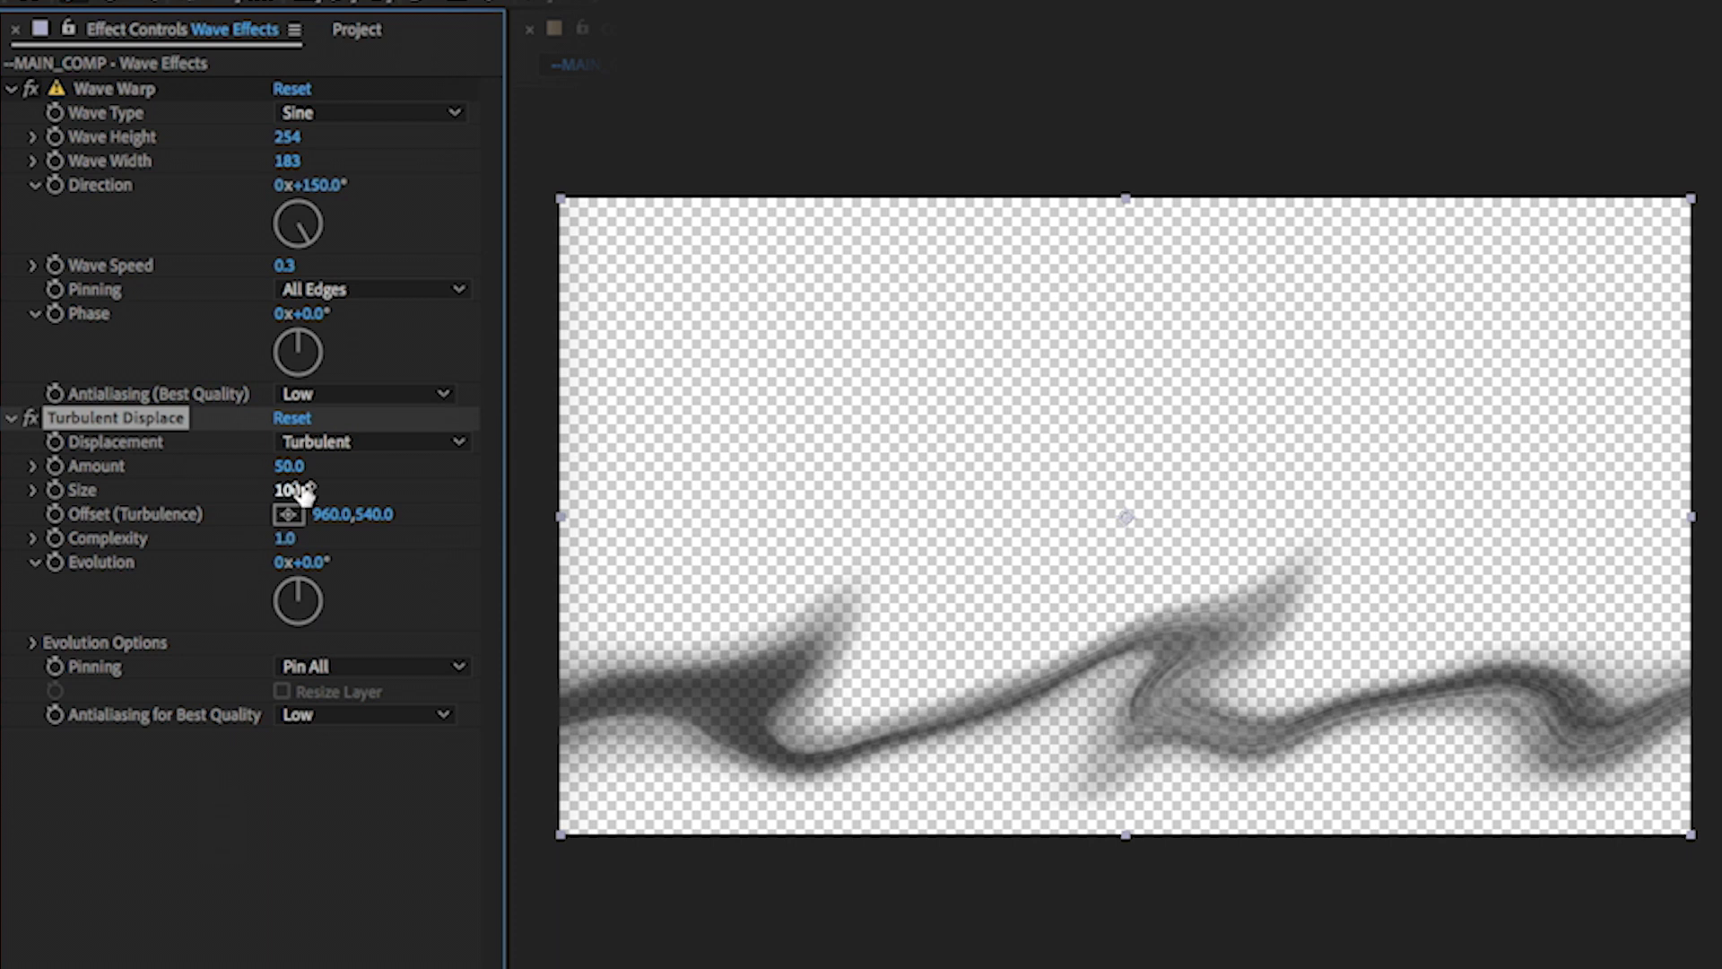
left_click_drag(305, 491, 296, 536)
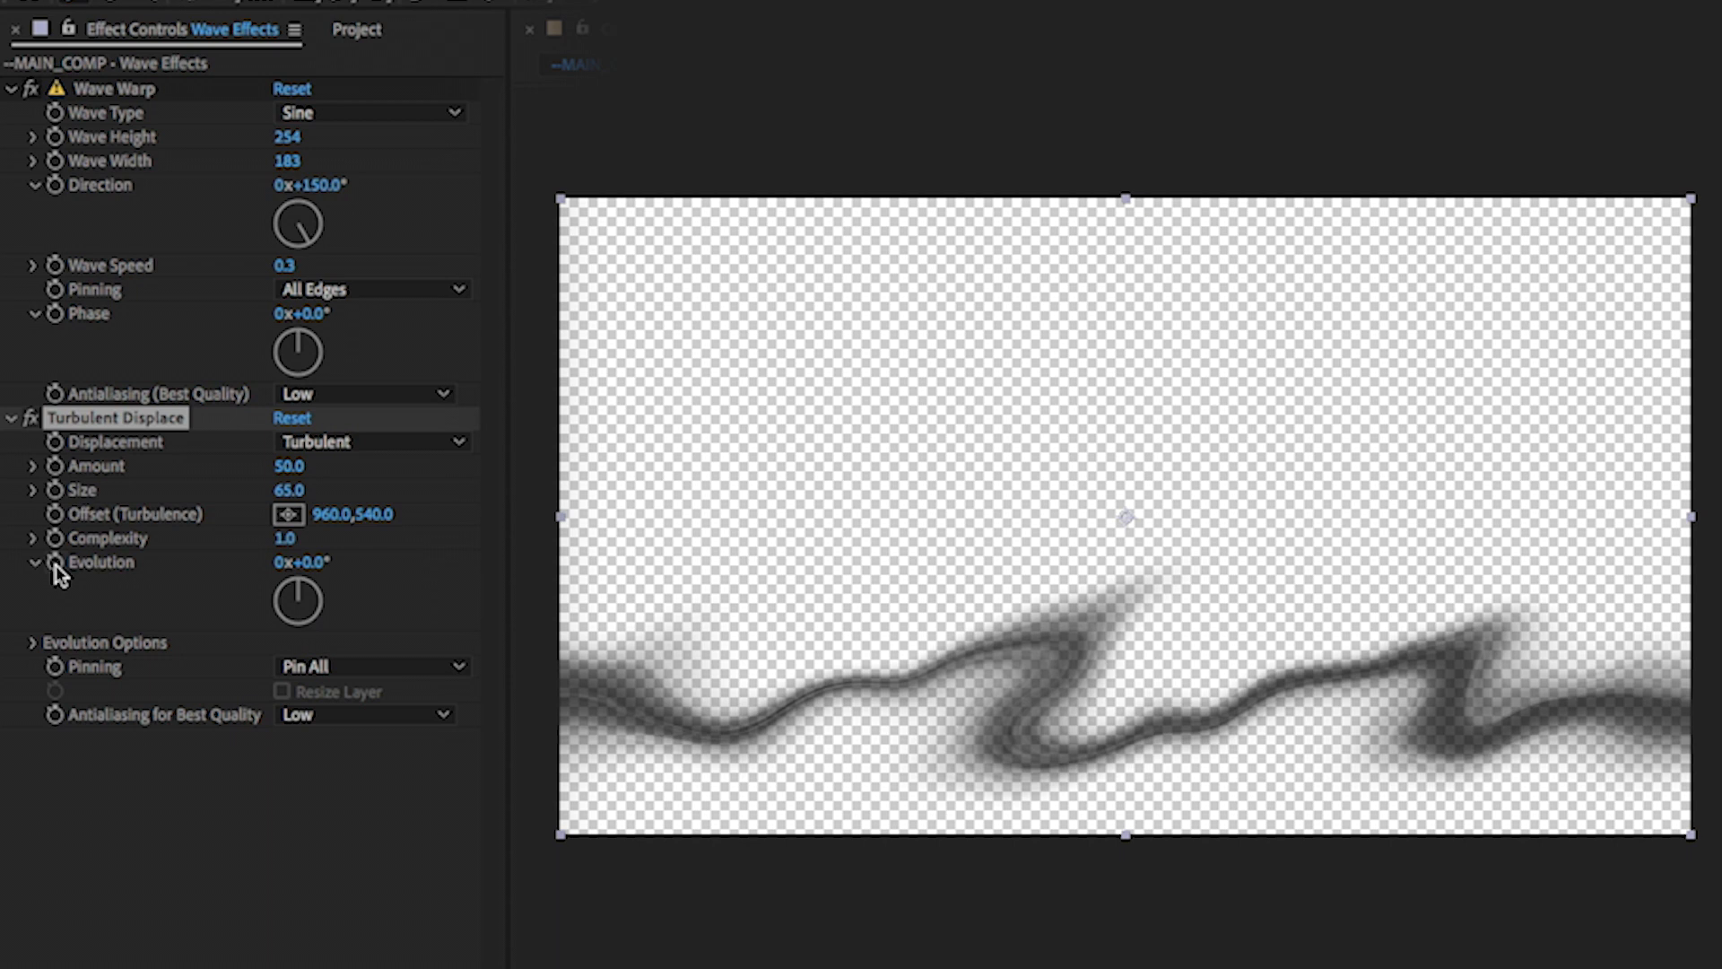
Animate the Turbulent Displace's evolution with the expression time*100;
left_click(54, 562, "alt")
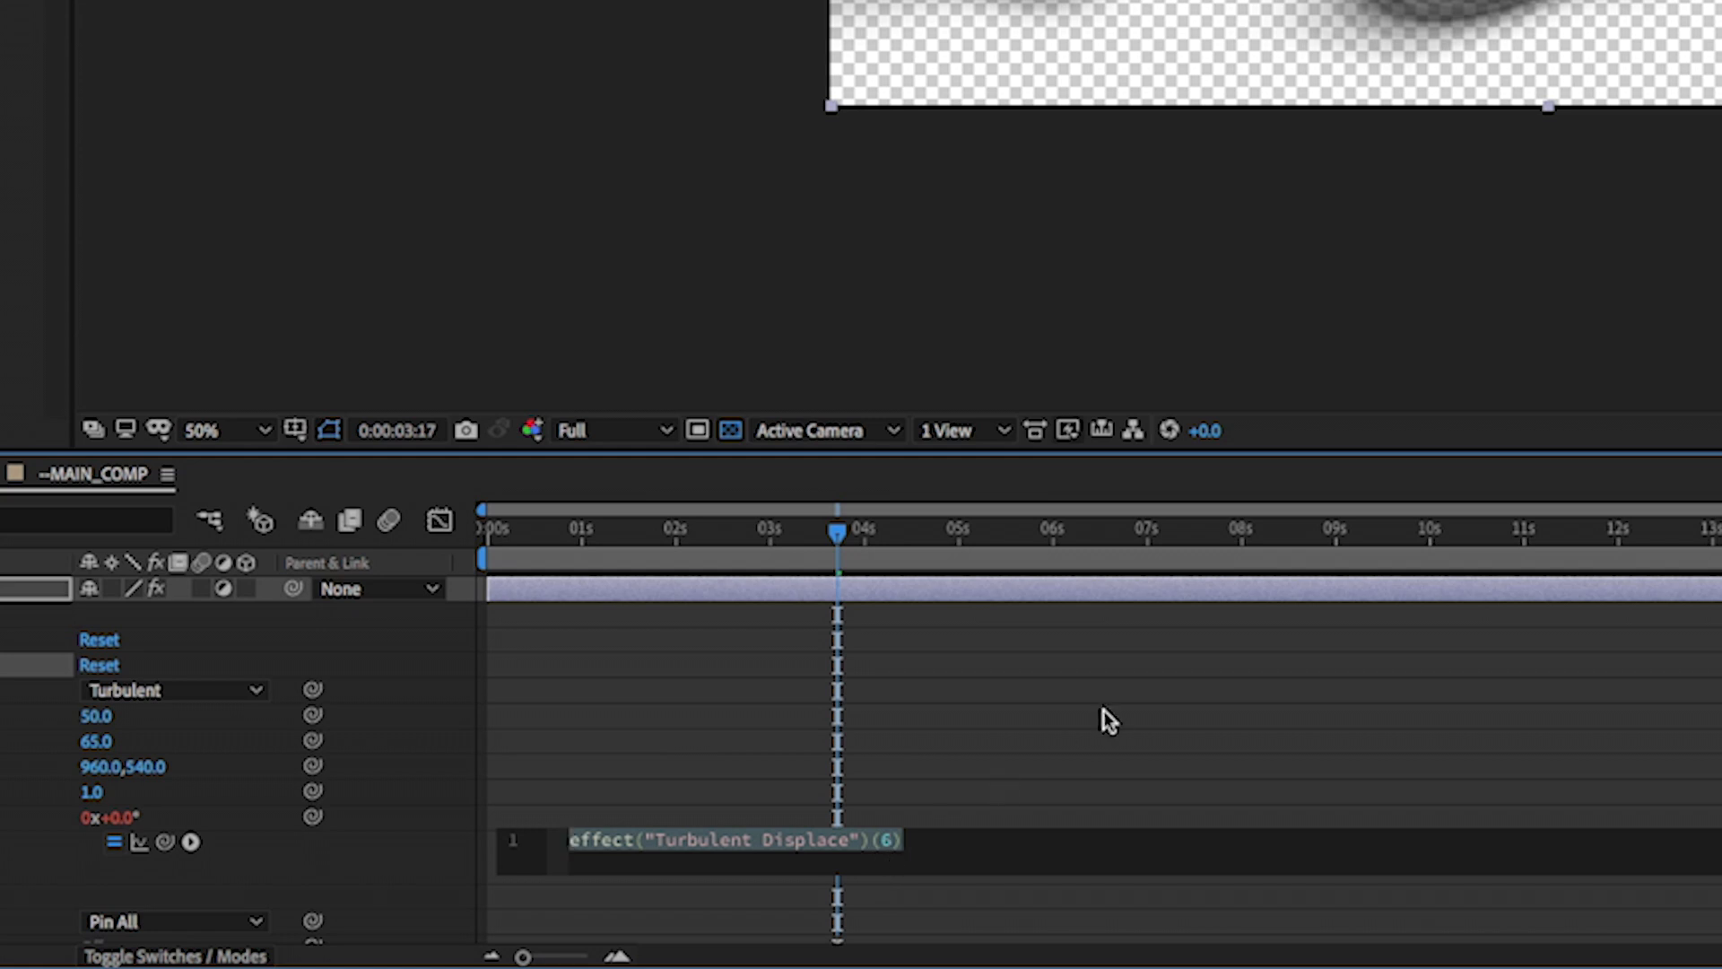
type("time")
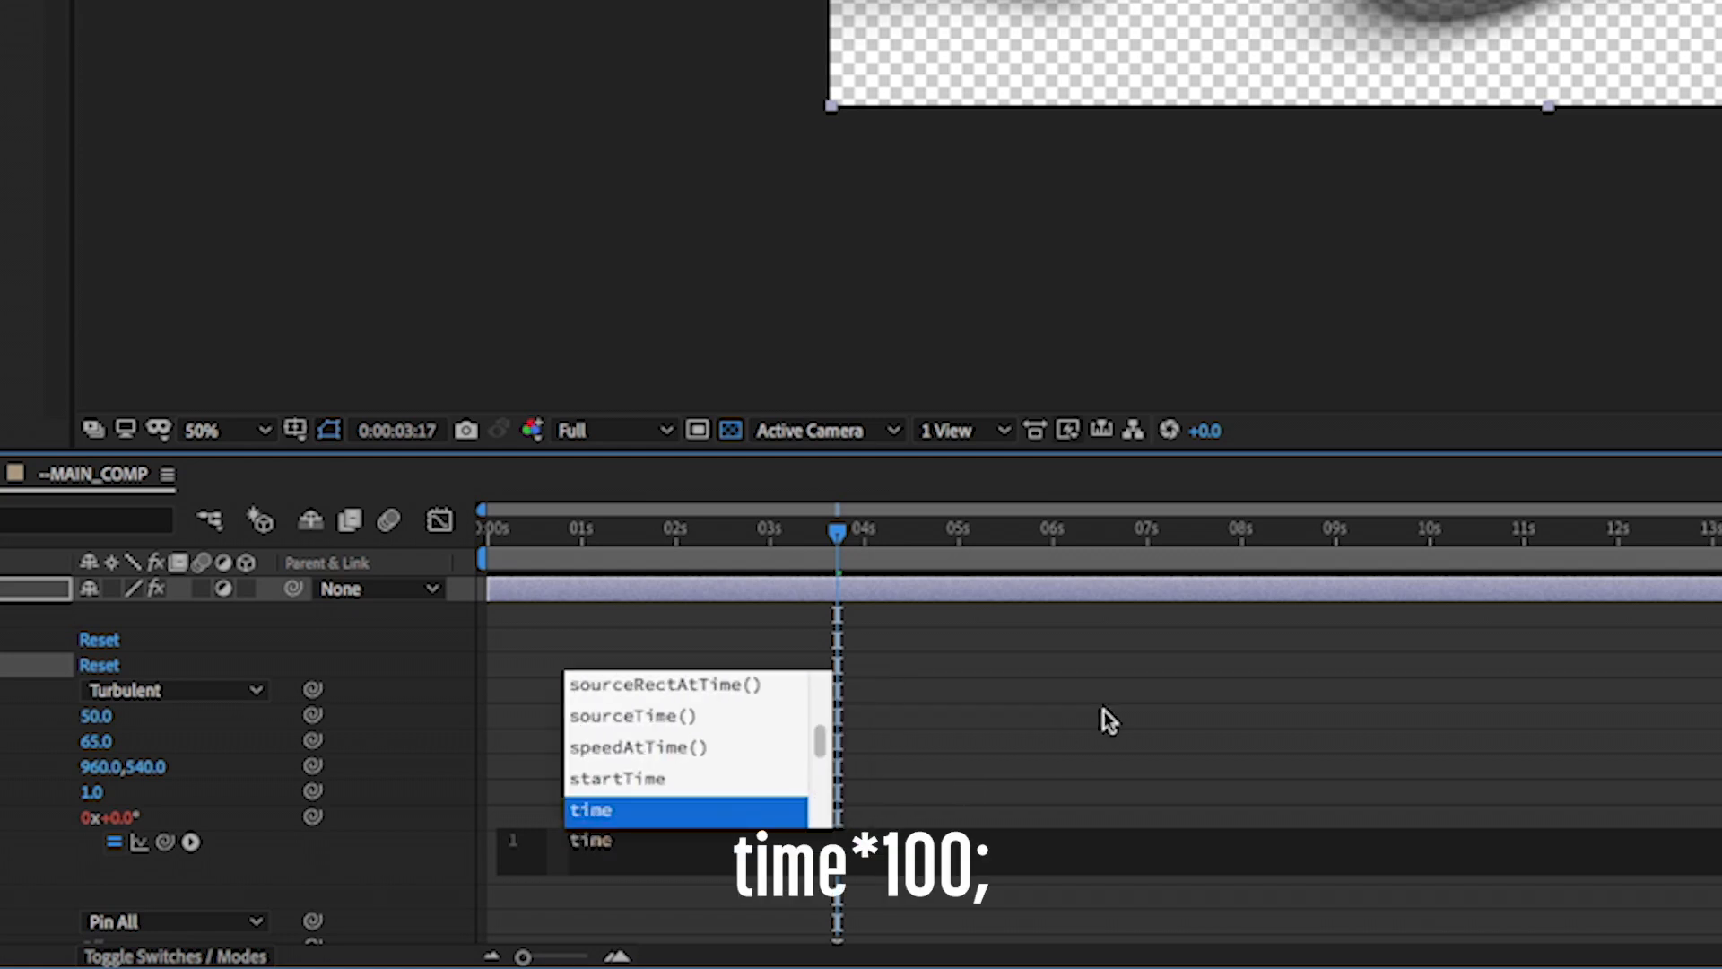
type("*")
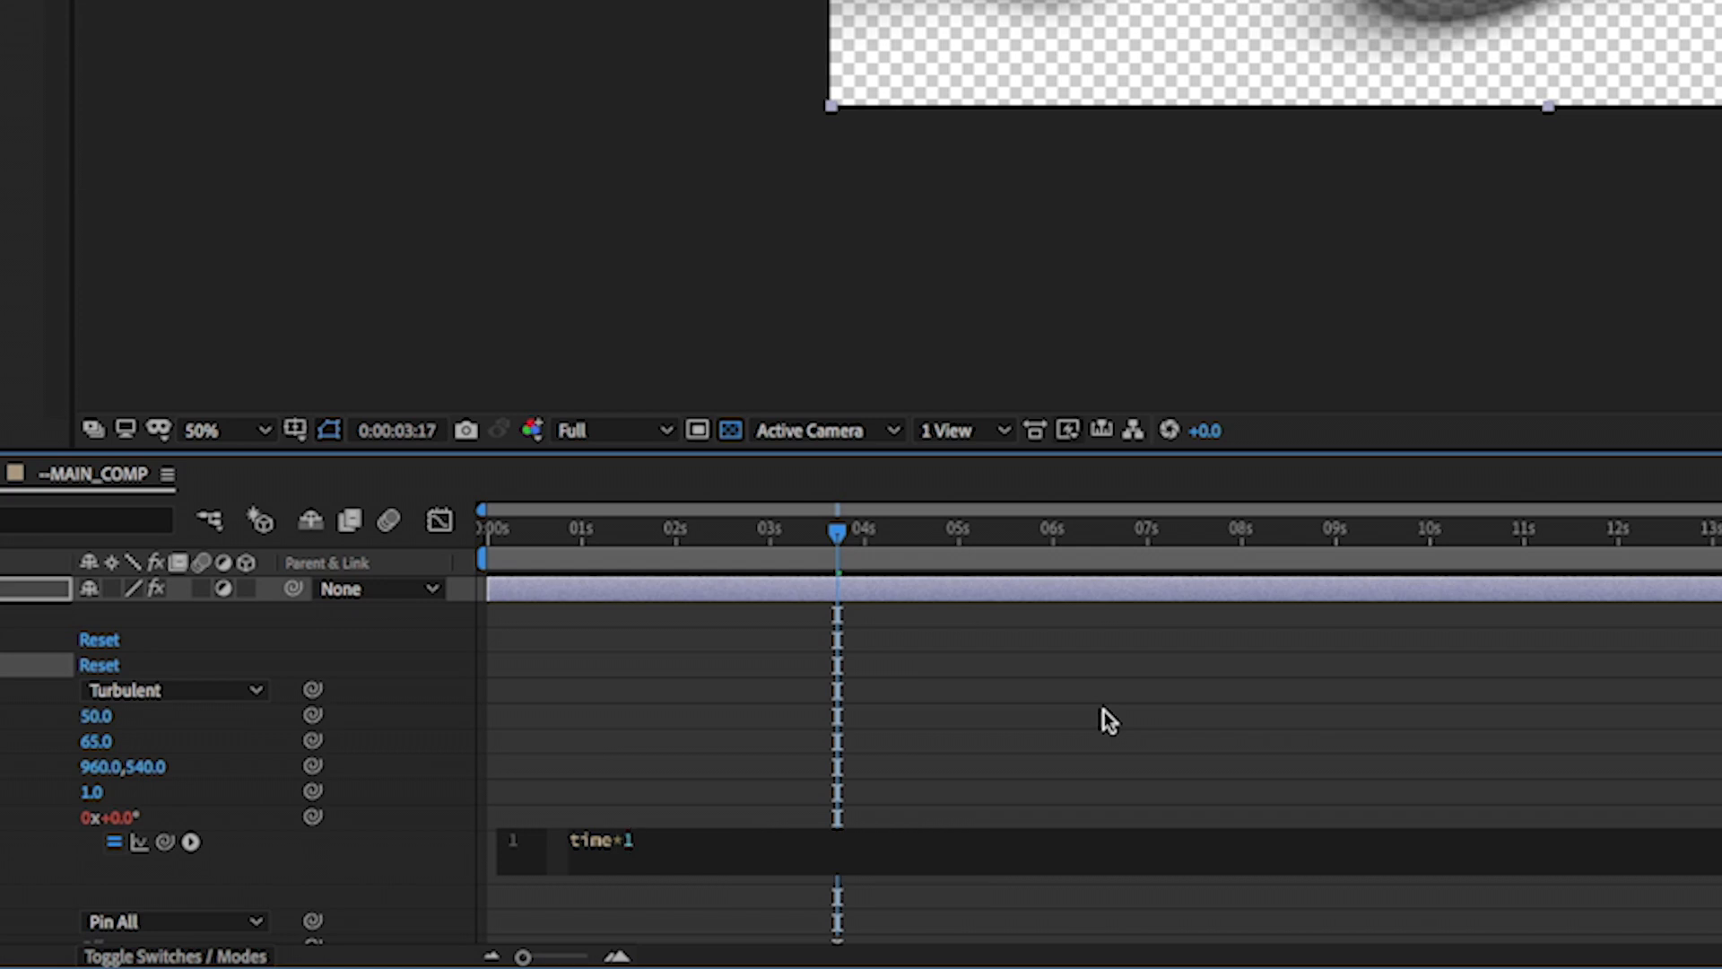
type("100;")
left_click(1109, 720)
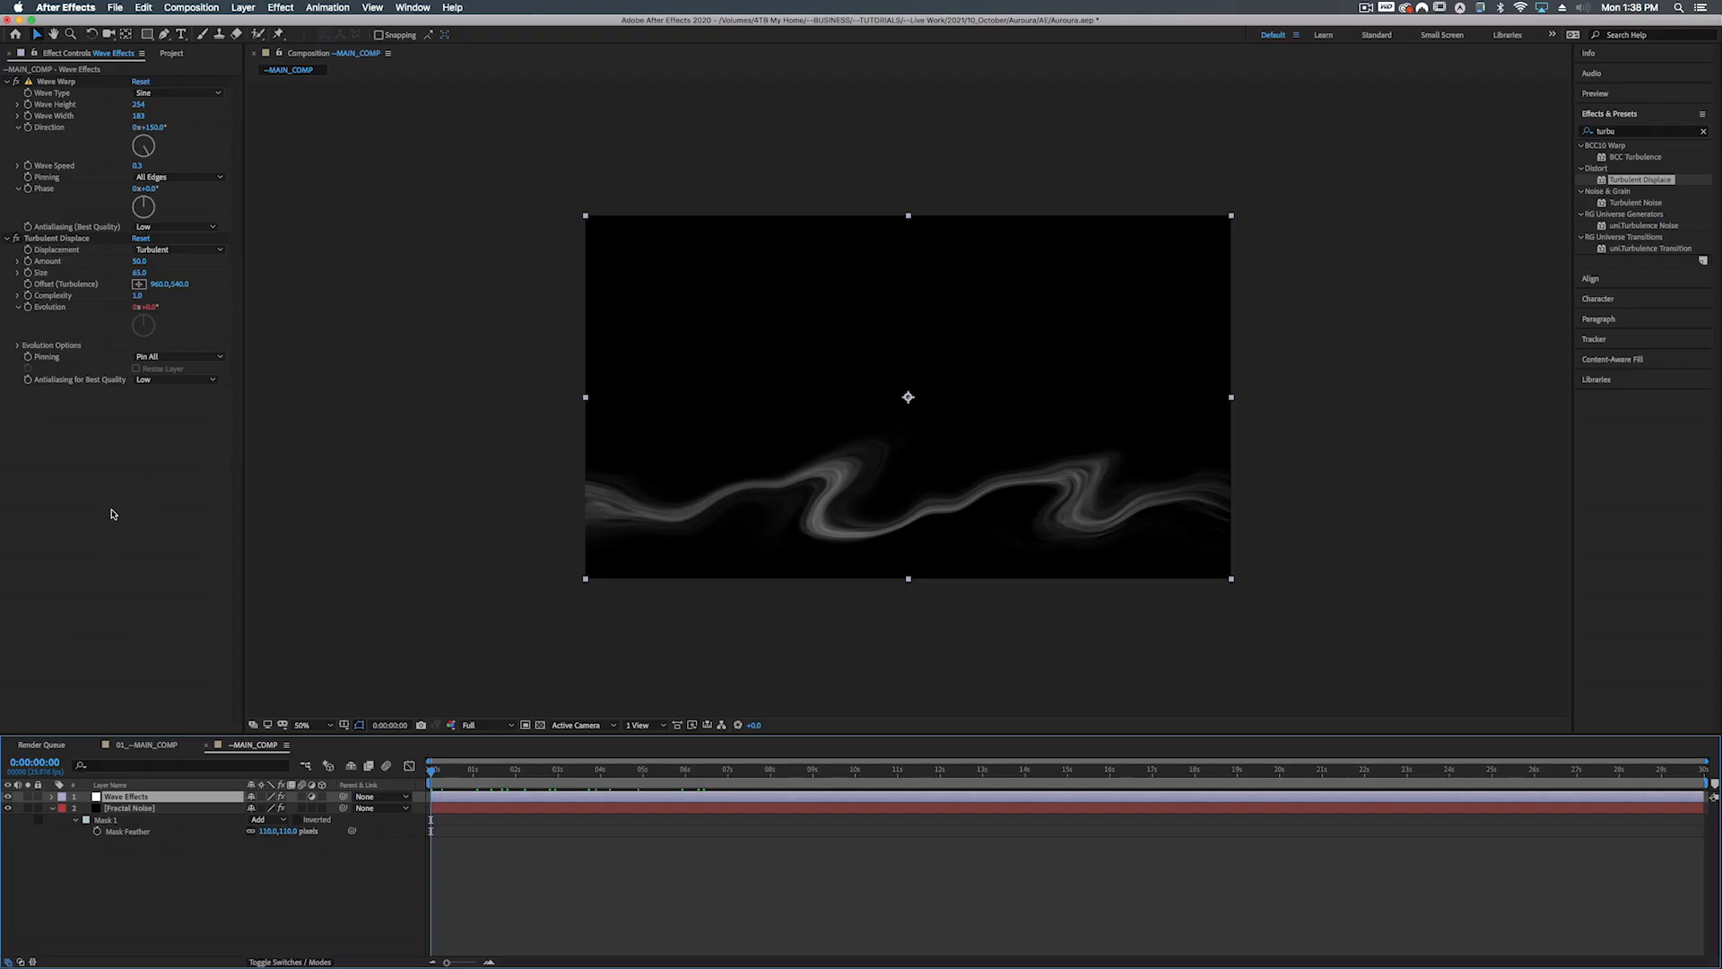
Collapse the Wave Warp and Turbulent Displace settings, then find CC Radial Blur and apply it to the Wave Effects layer
left_click(8, 82)
left_click(7, 94)
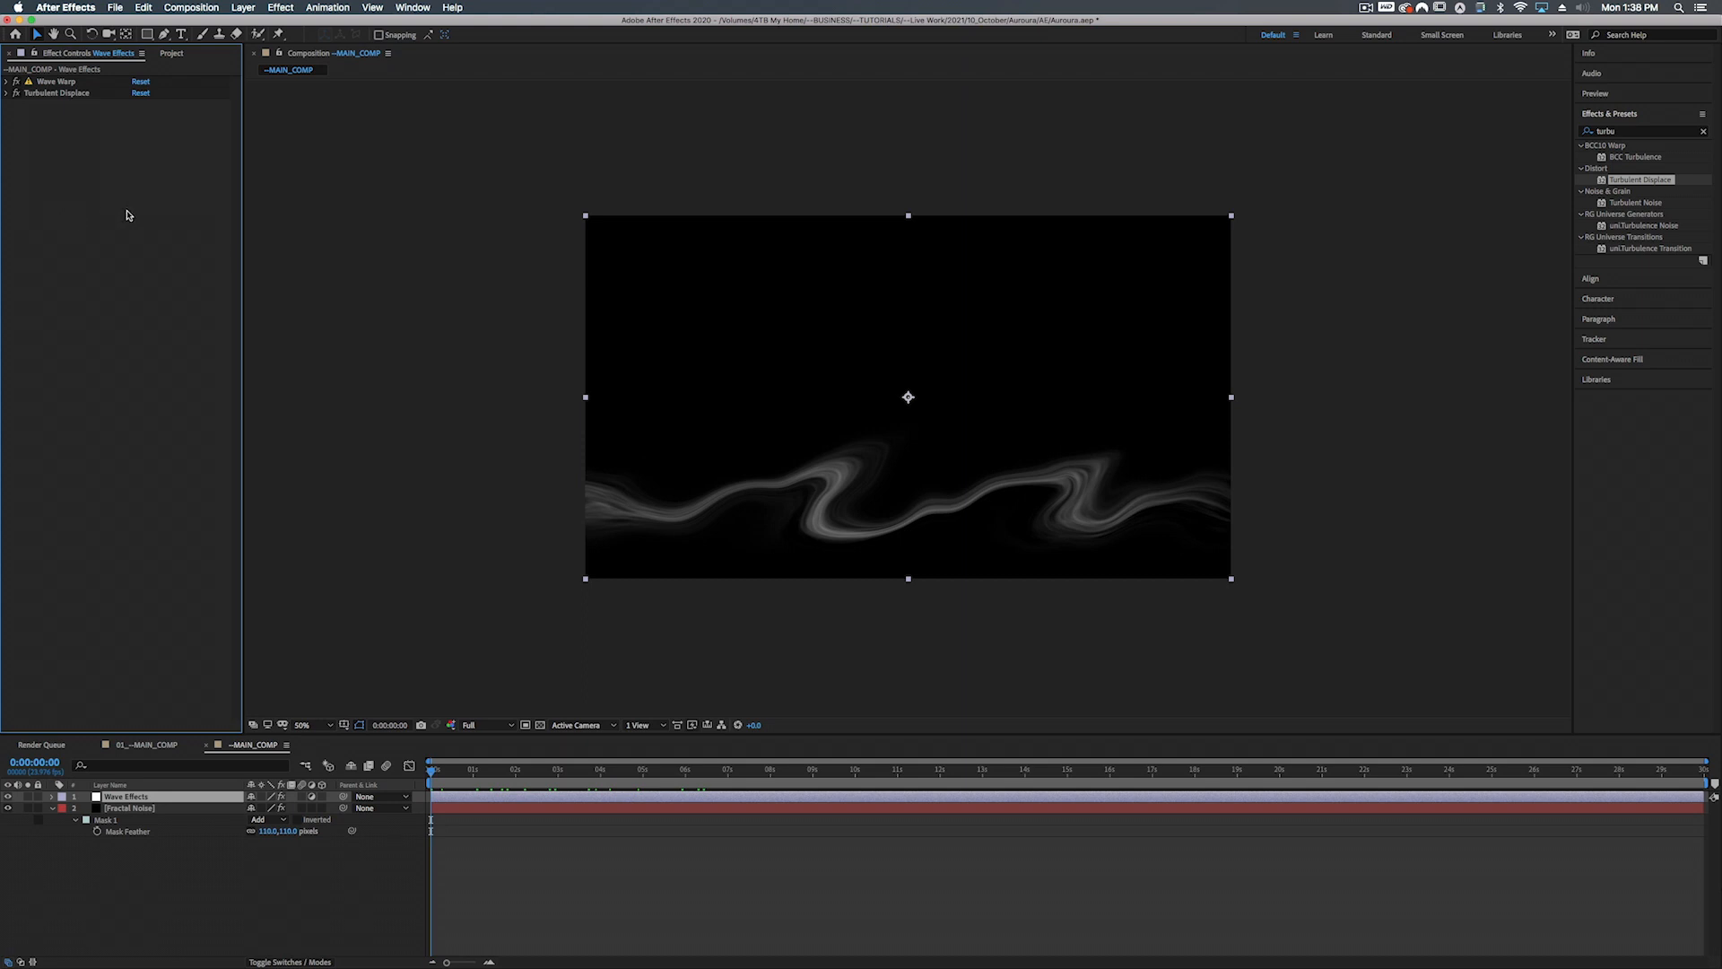
left_click(1626, 131)
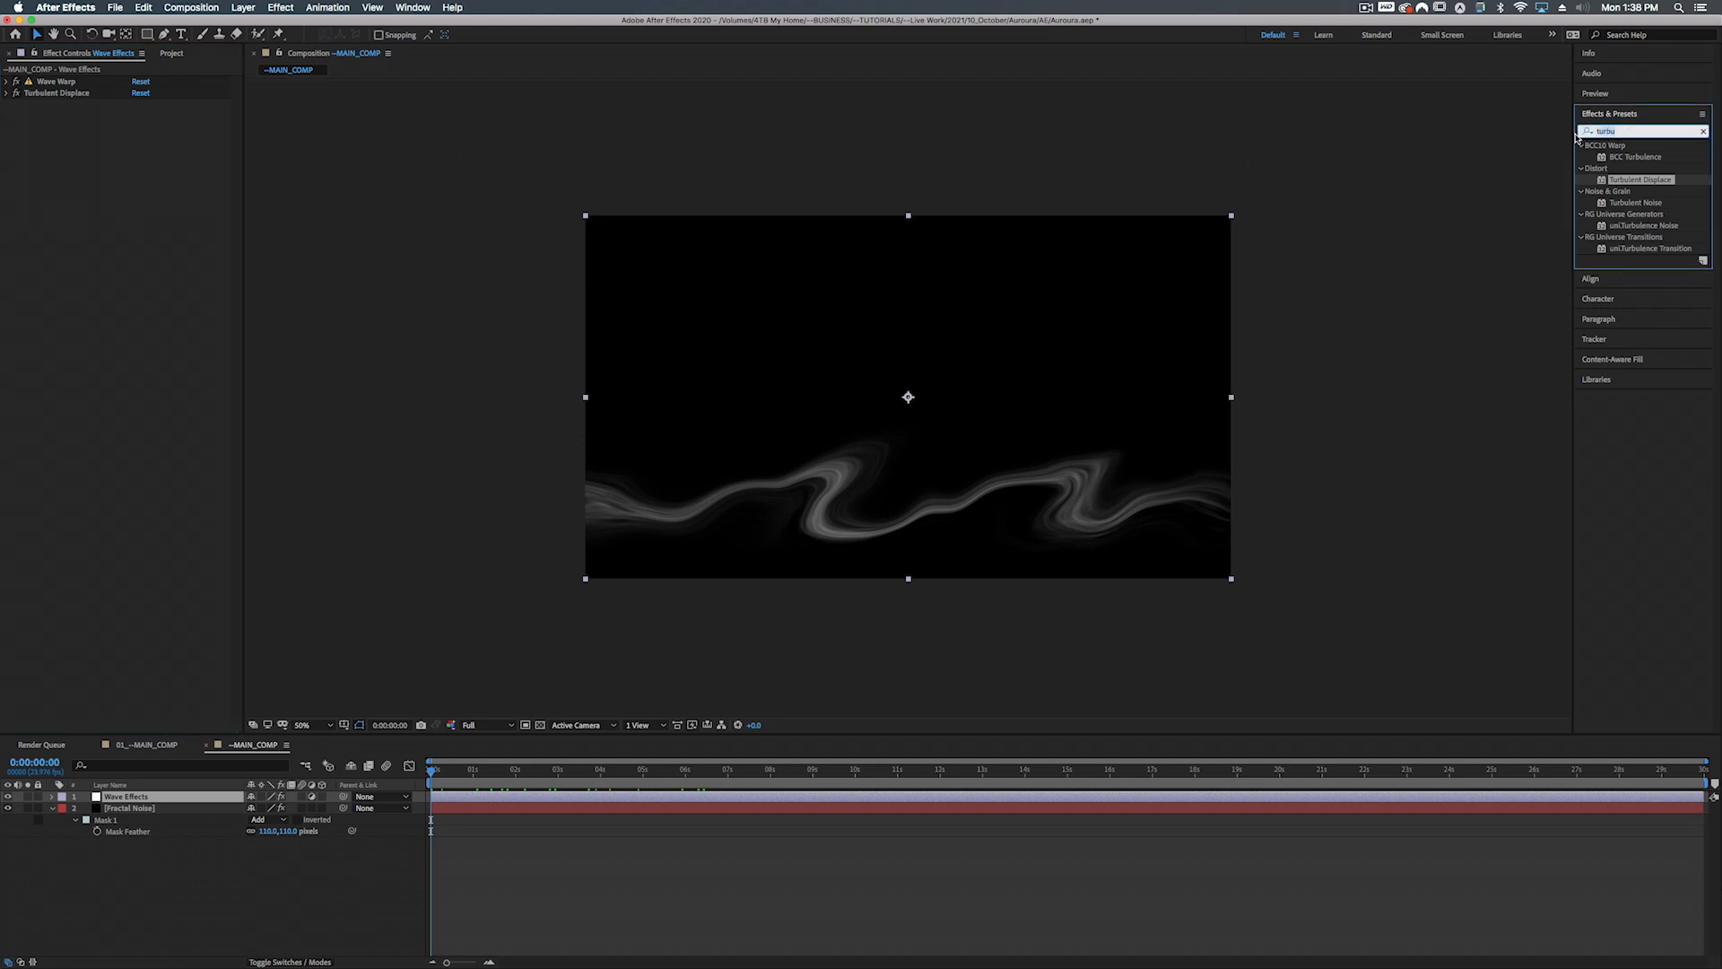
type("cc ra")
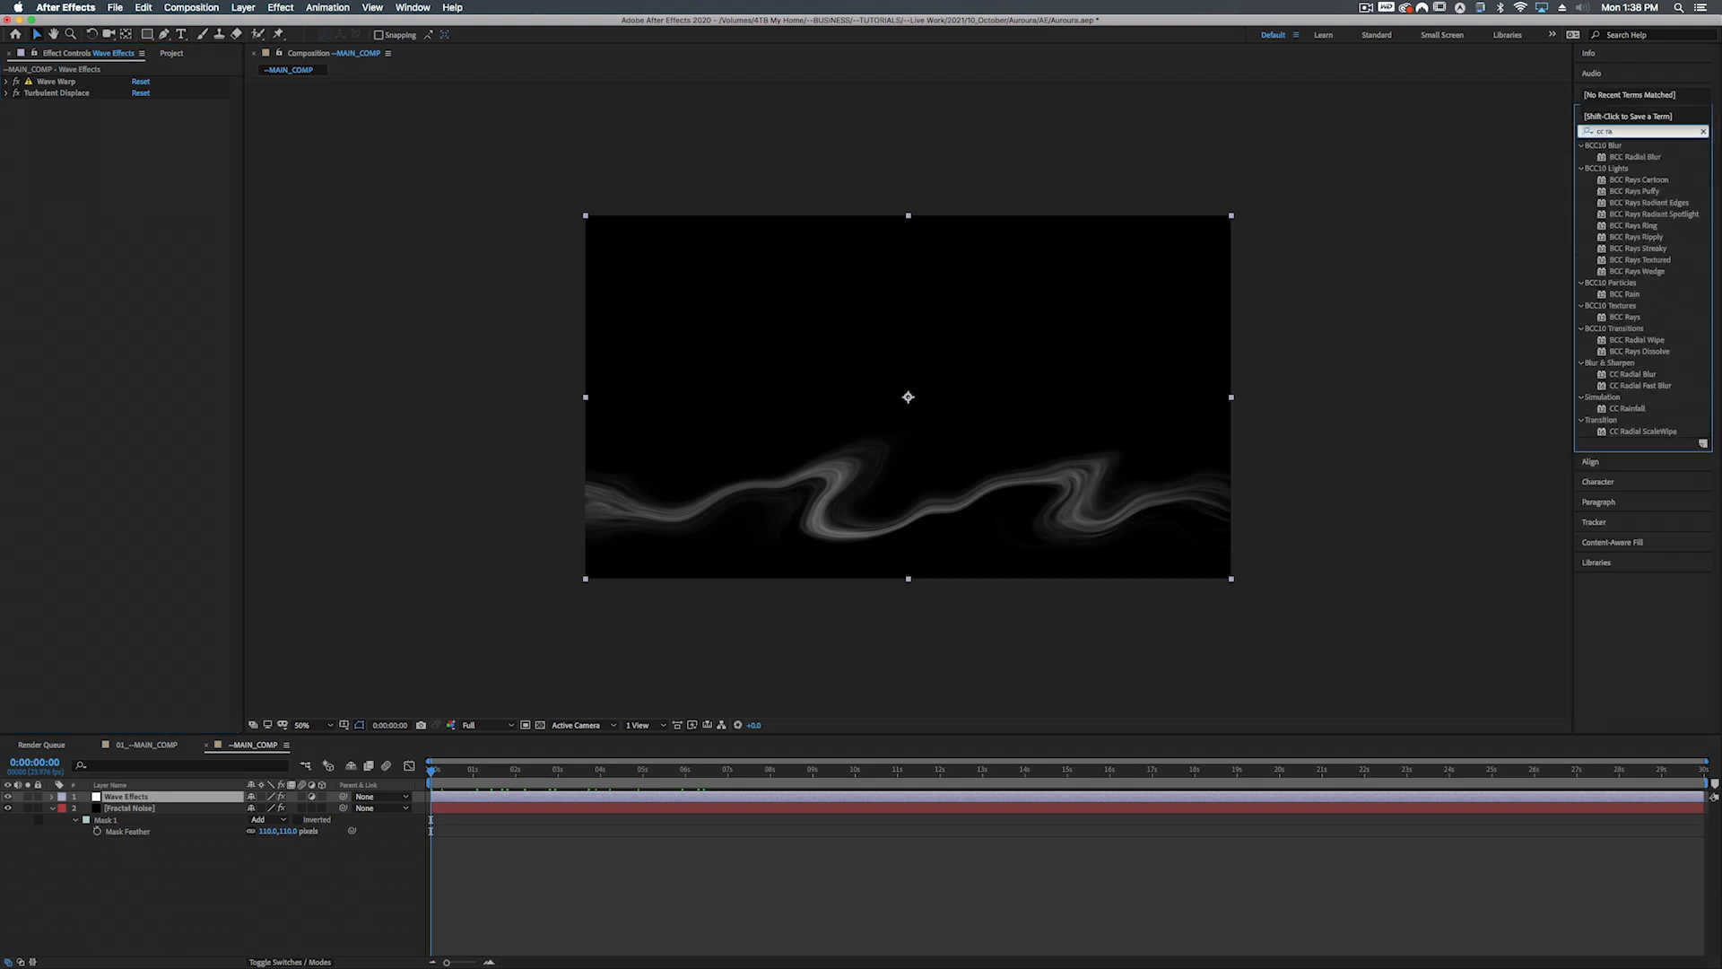
type("d")
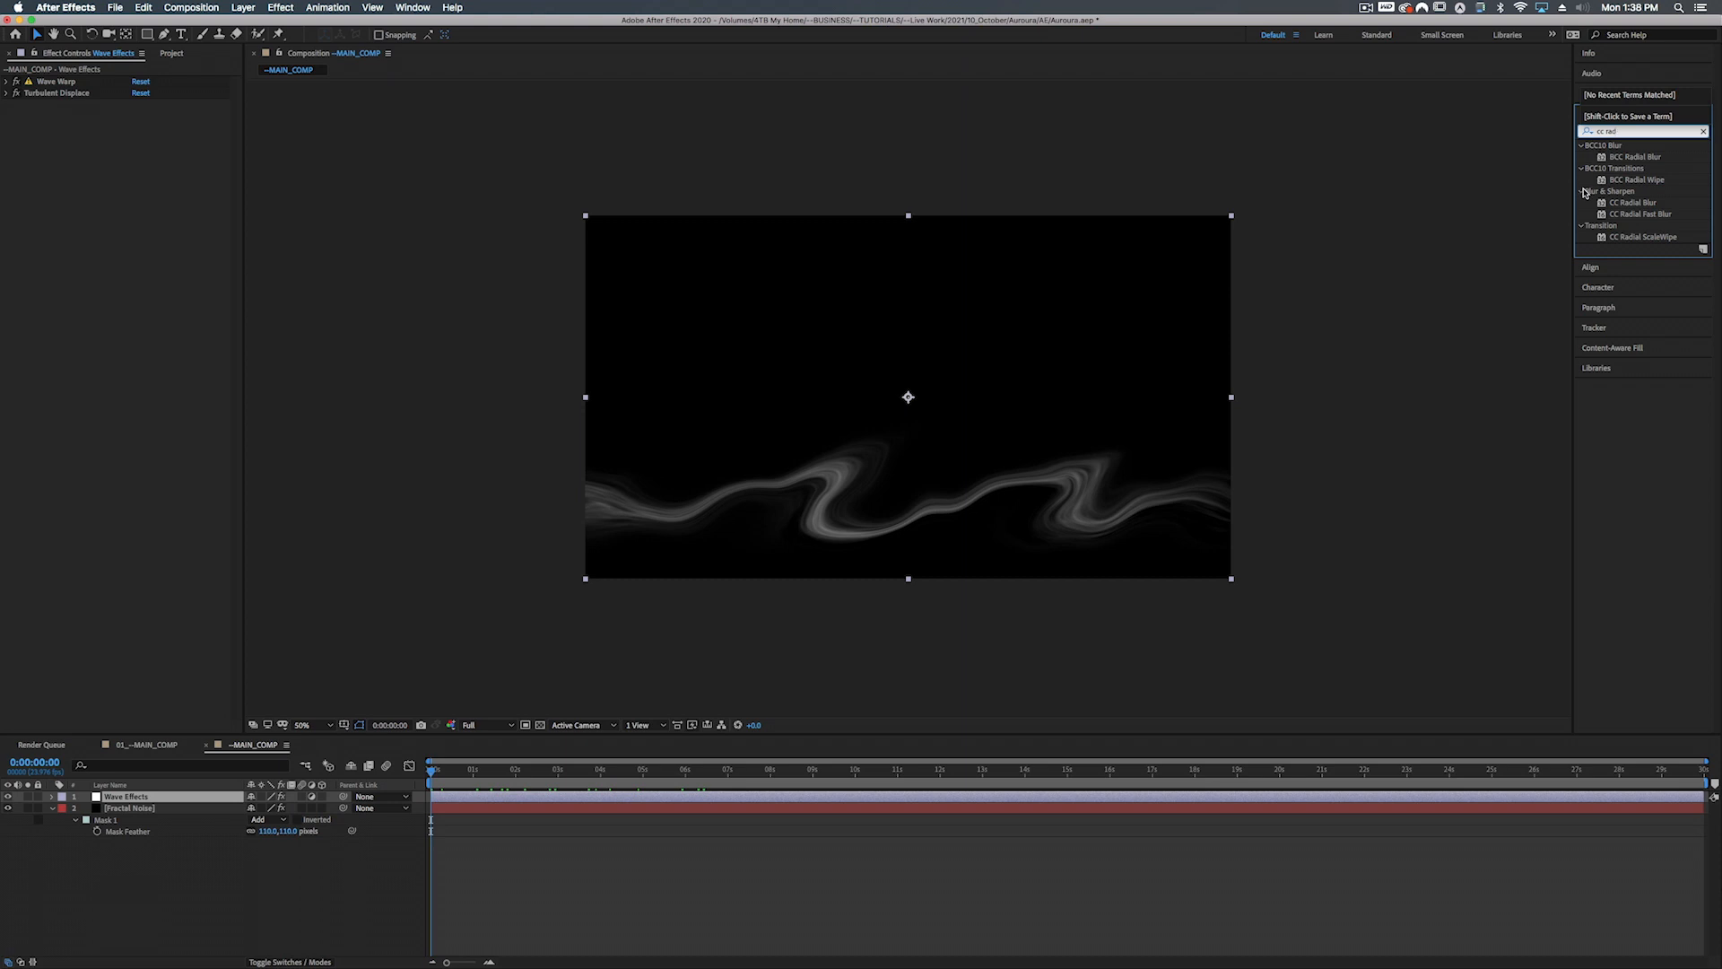
left_click_drag(1639, 204, 85, 228)
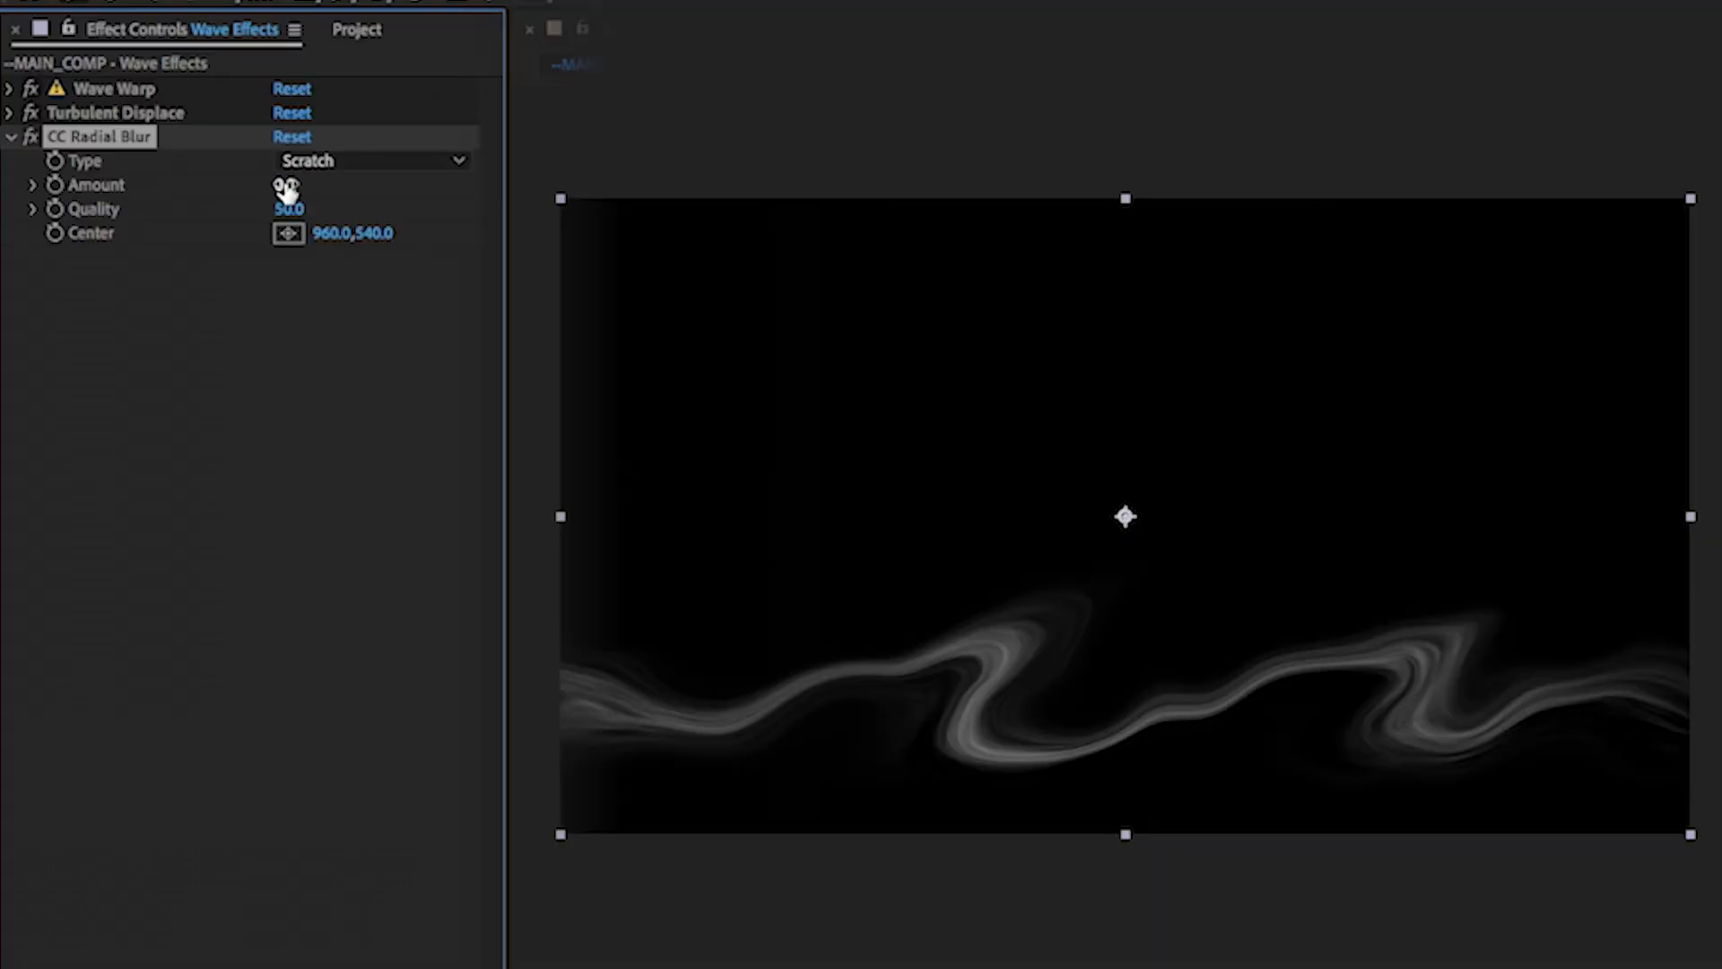
Set the CC Radial Blur's amount to 30 and its type to Fading Zoom
left_click_drag(137, 127, 166, 125)
left_click_drag(346, 179, 330, 180)
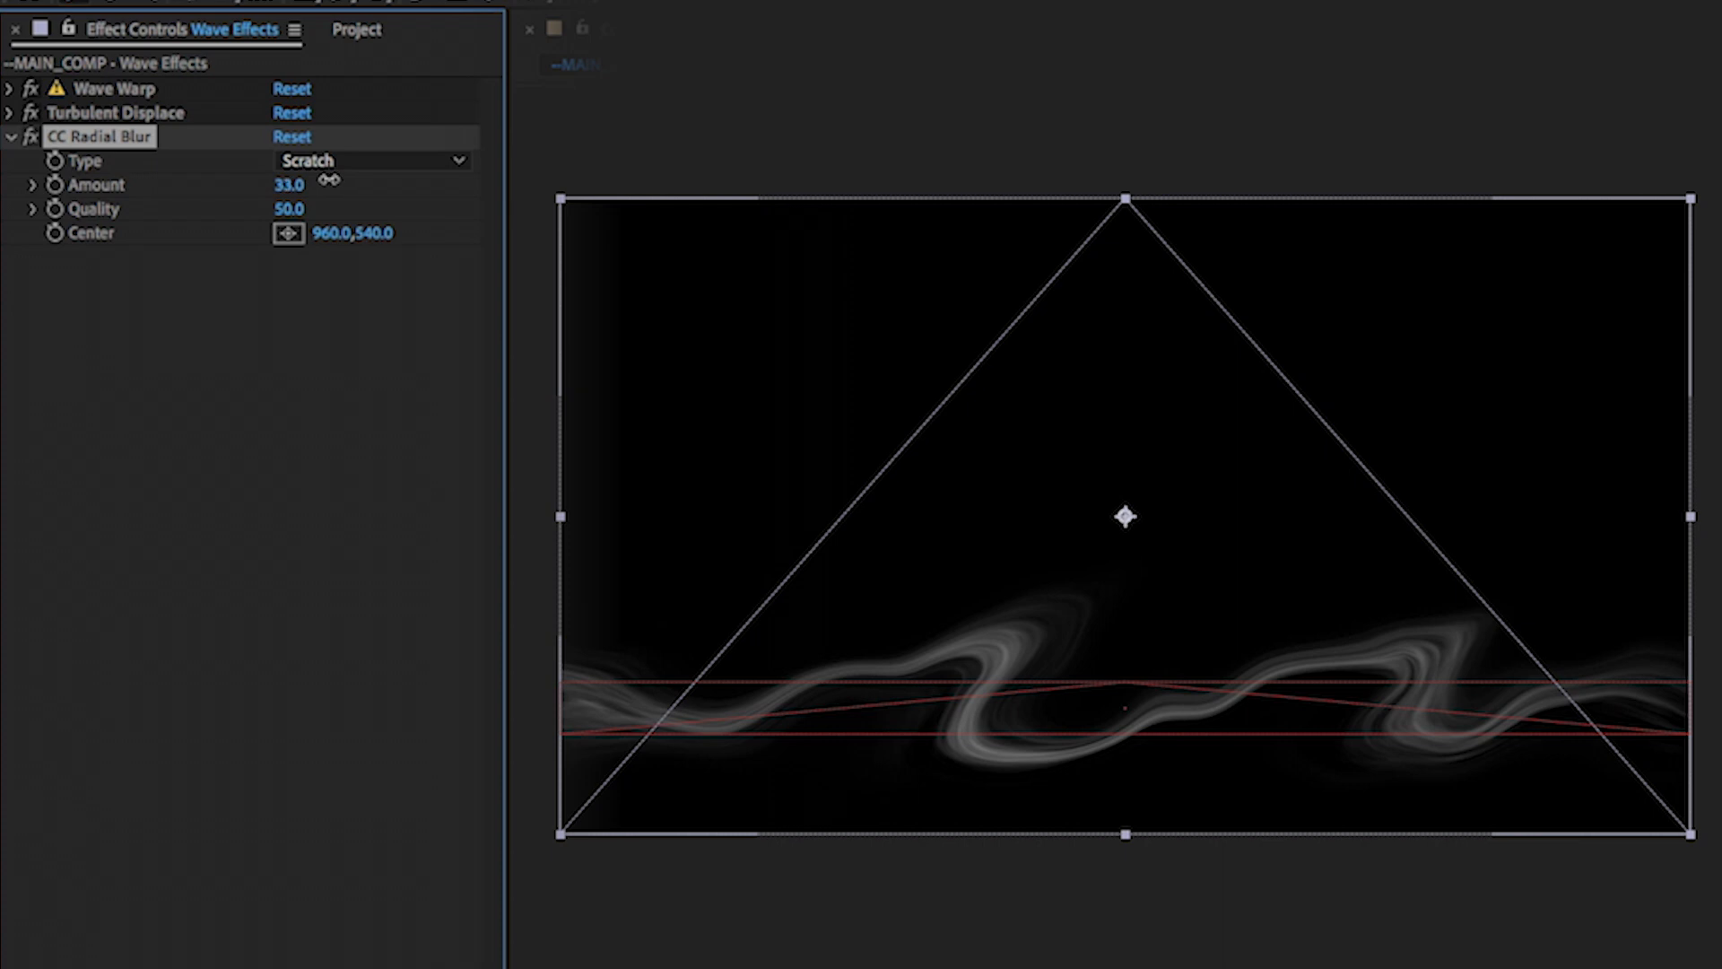
left_click_drag(324, 179, 329, 186)
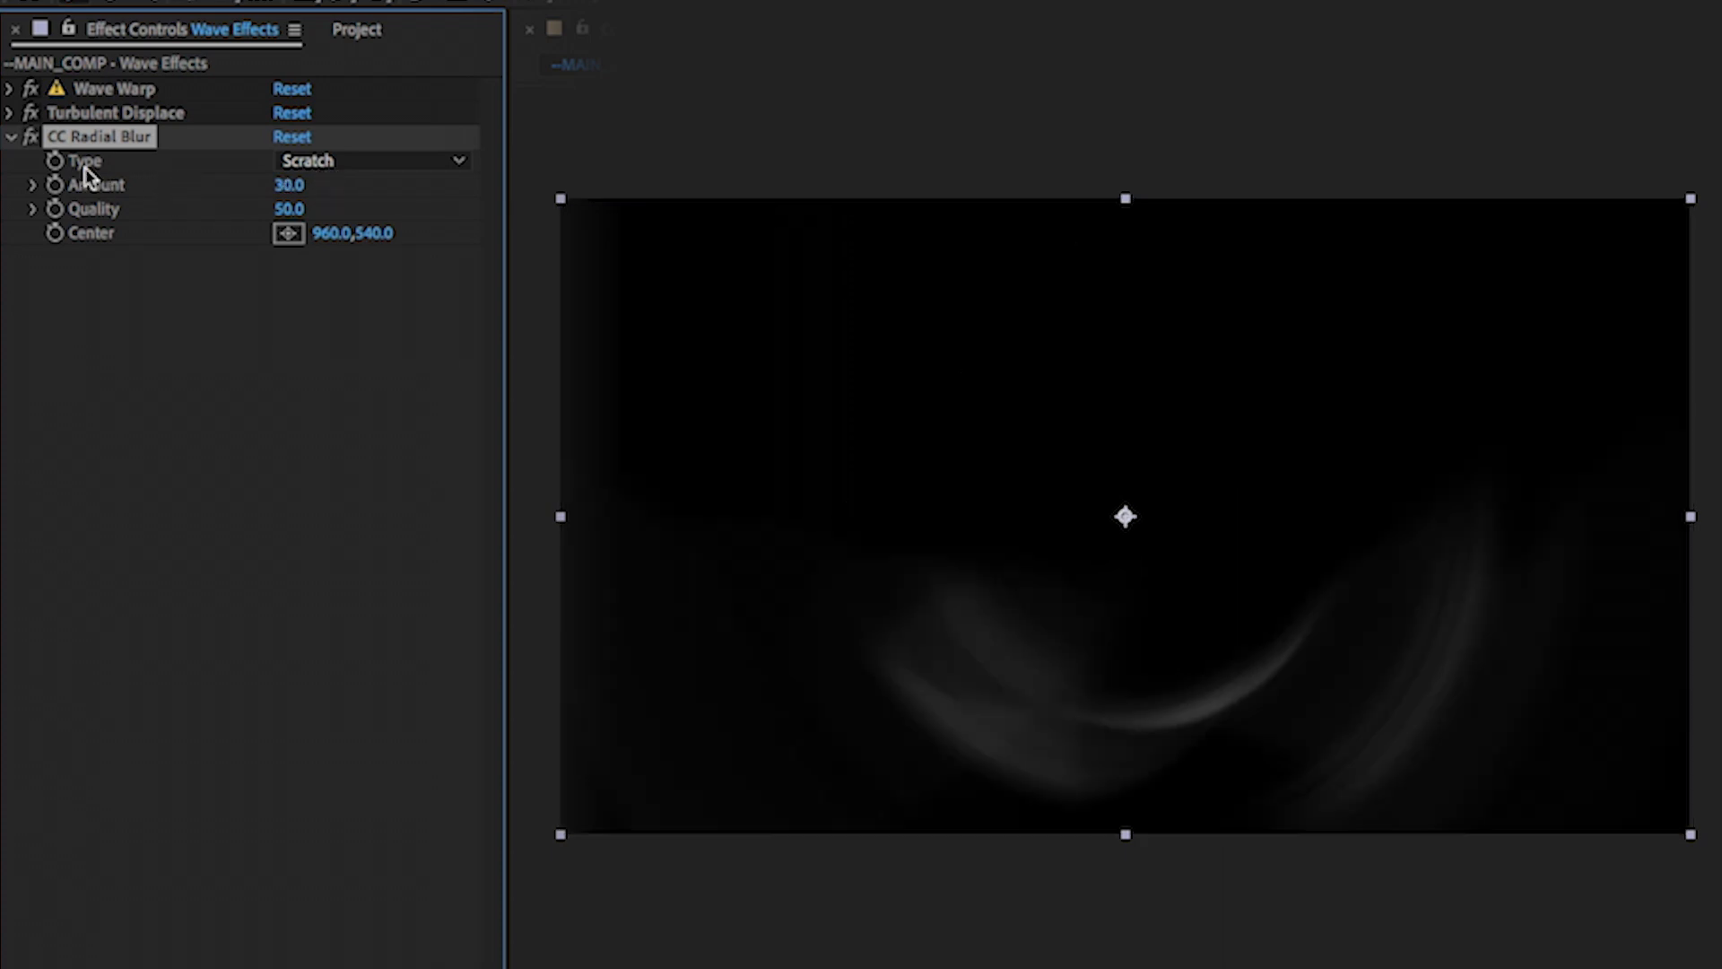
left_click(335, 161)
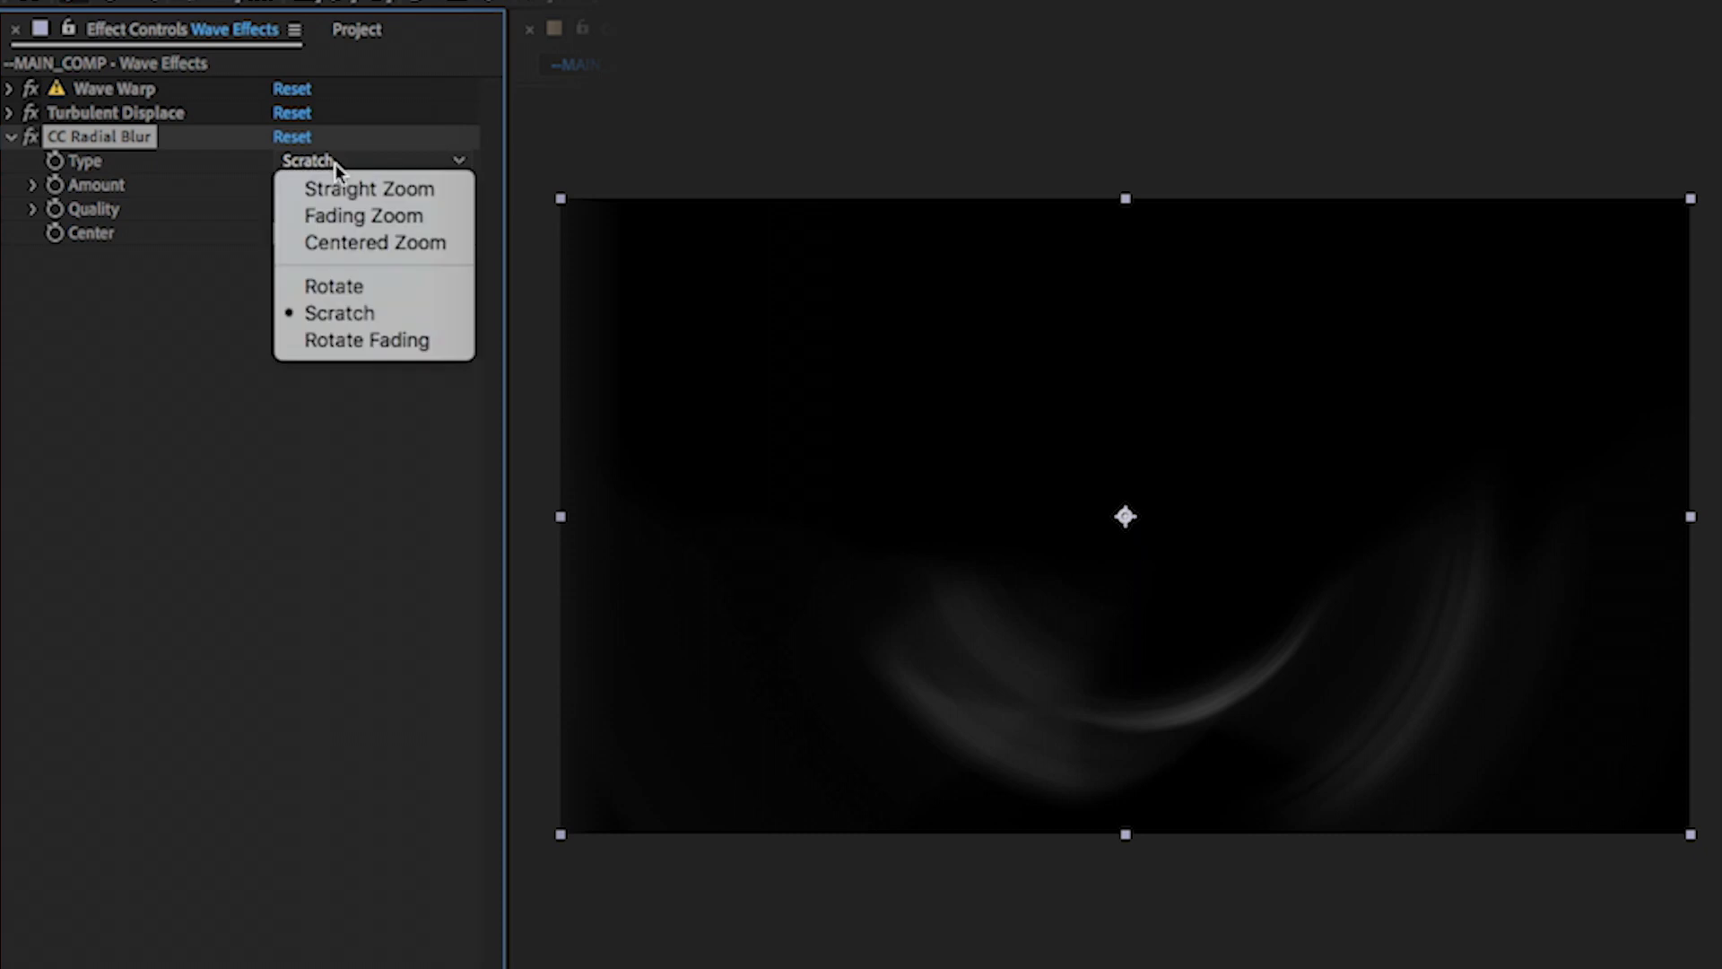
left_click(335, 218)
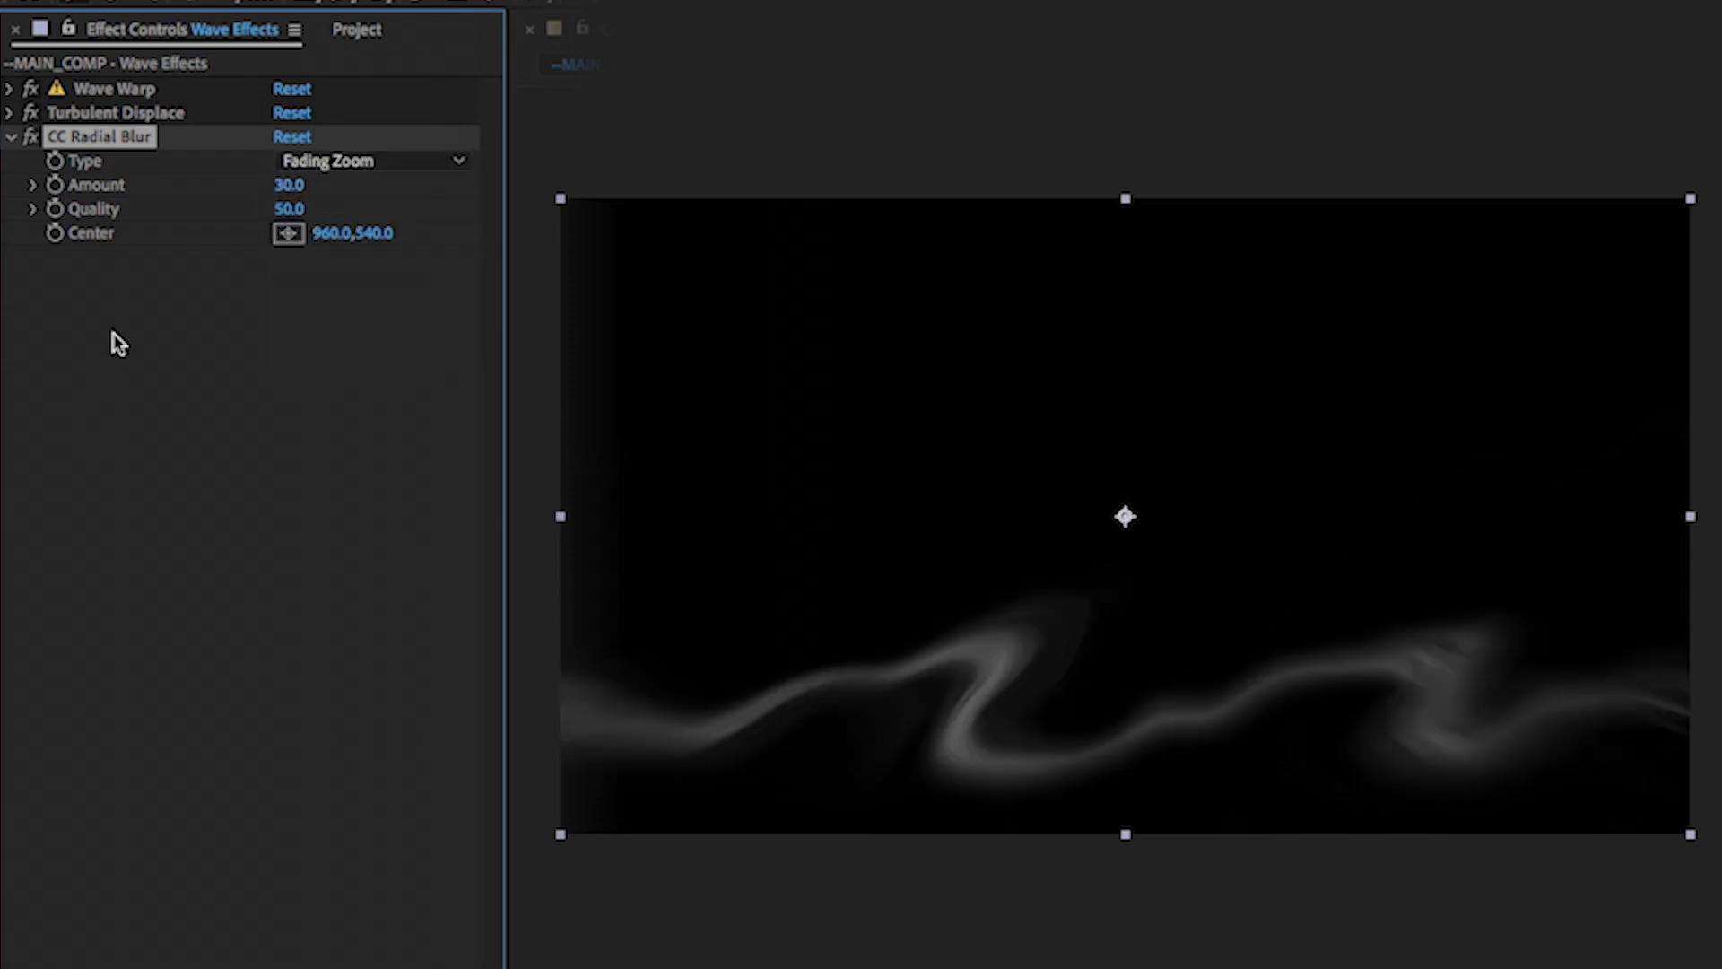
Move the CC Radial Blur's center far below the frame, to about 966, 4118
left_click_drag(1126, 515, 1126, 648)
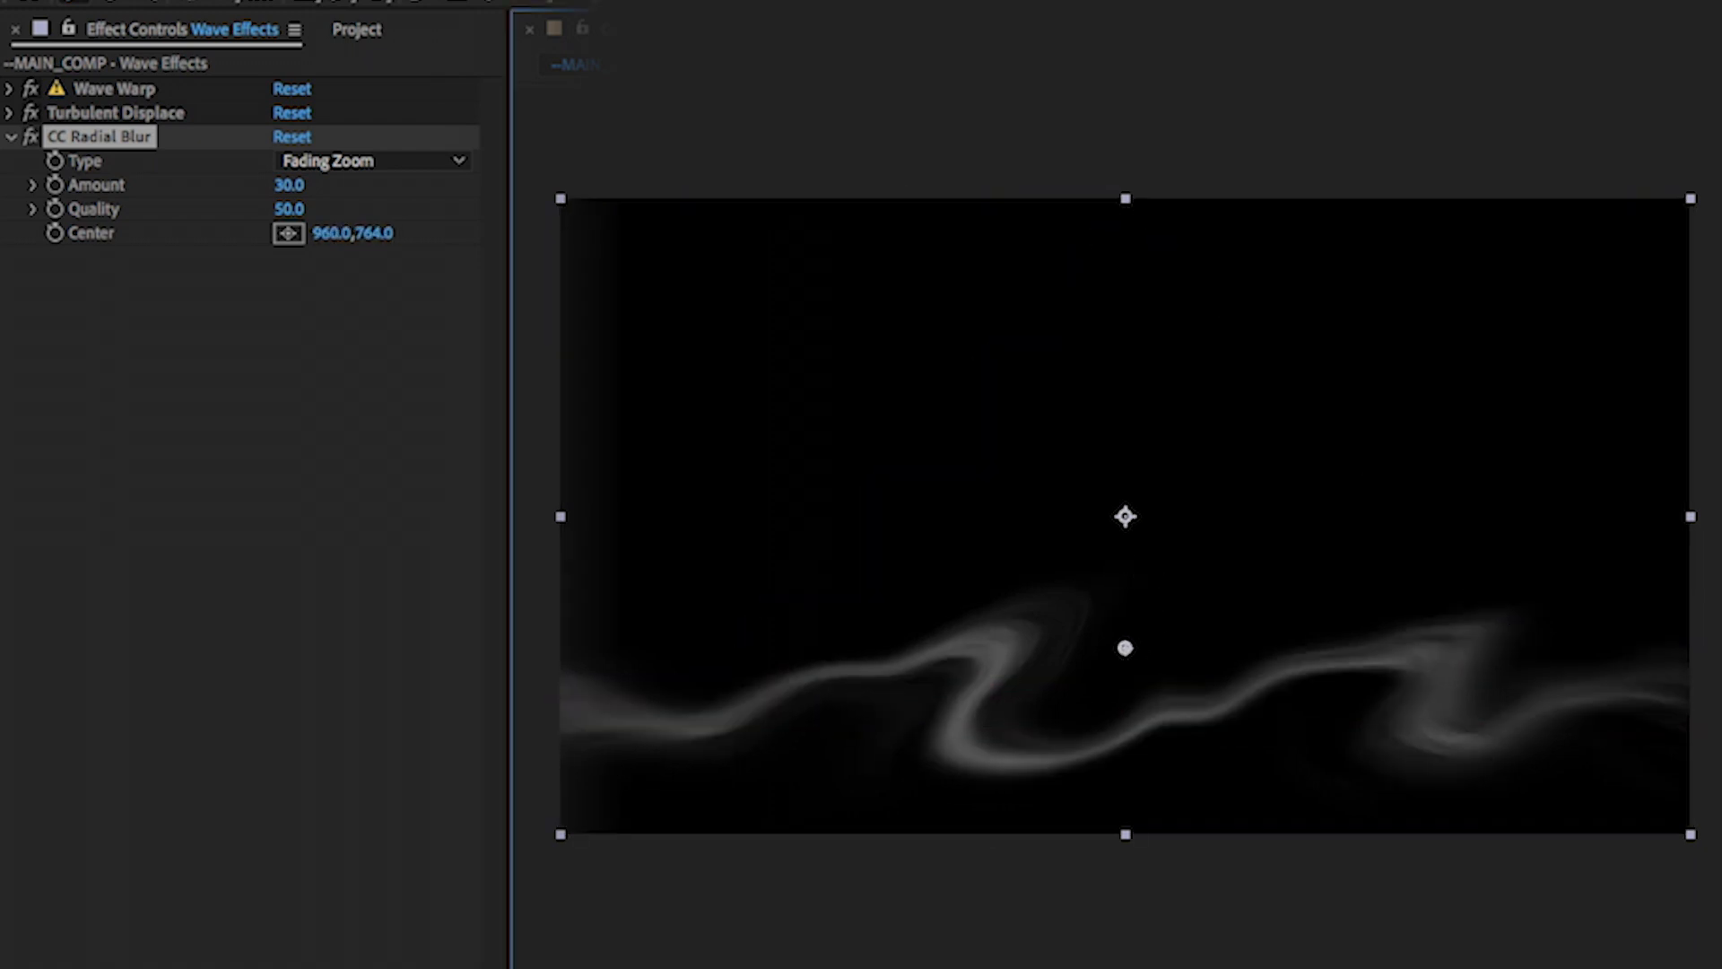
left_click_drag(1127, 654, 1110, 968)
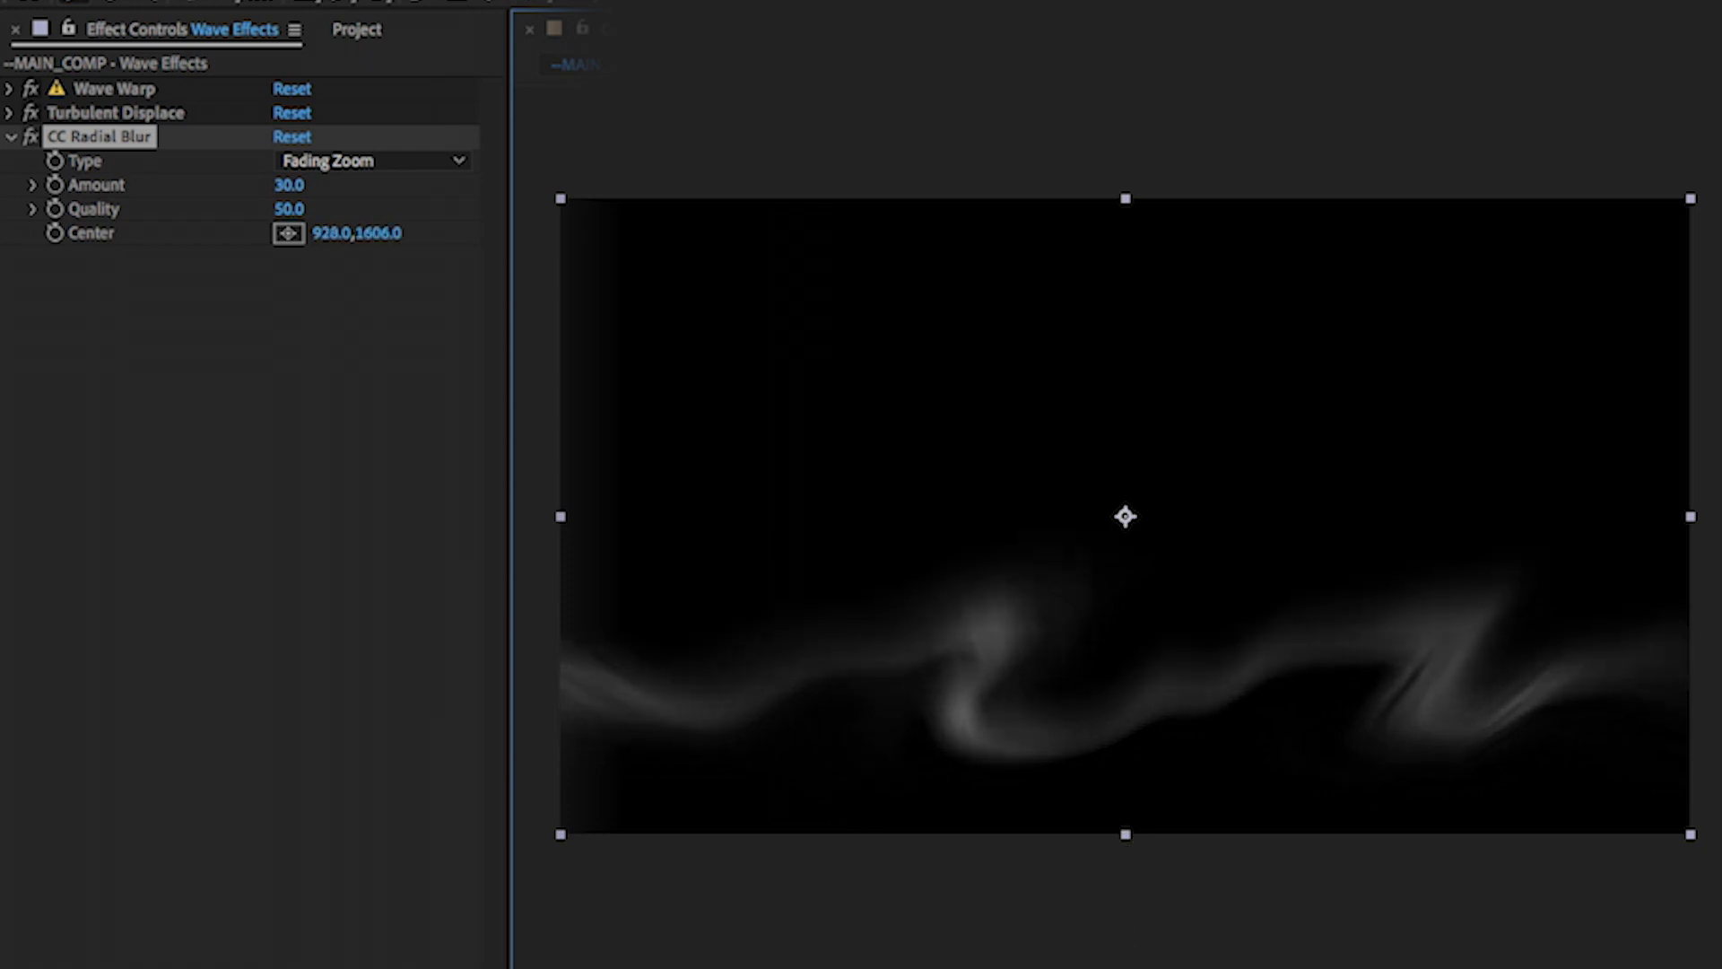
mouse_move(1110, 967)
left_mouse_down()
mouse_move(1103, 884)
mouse_move(1121, 857)
mouse_move(1135, 967)
left_mouse_up()
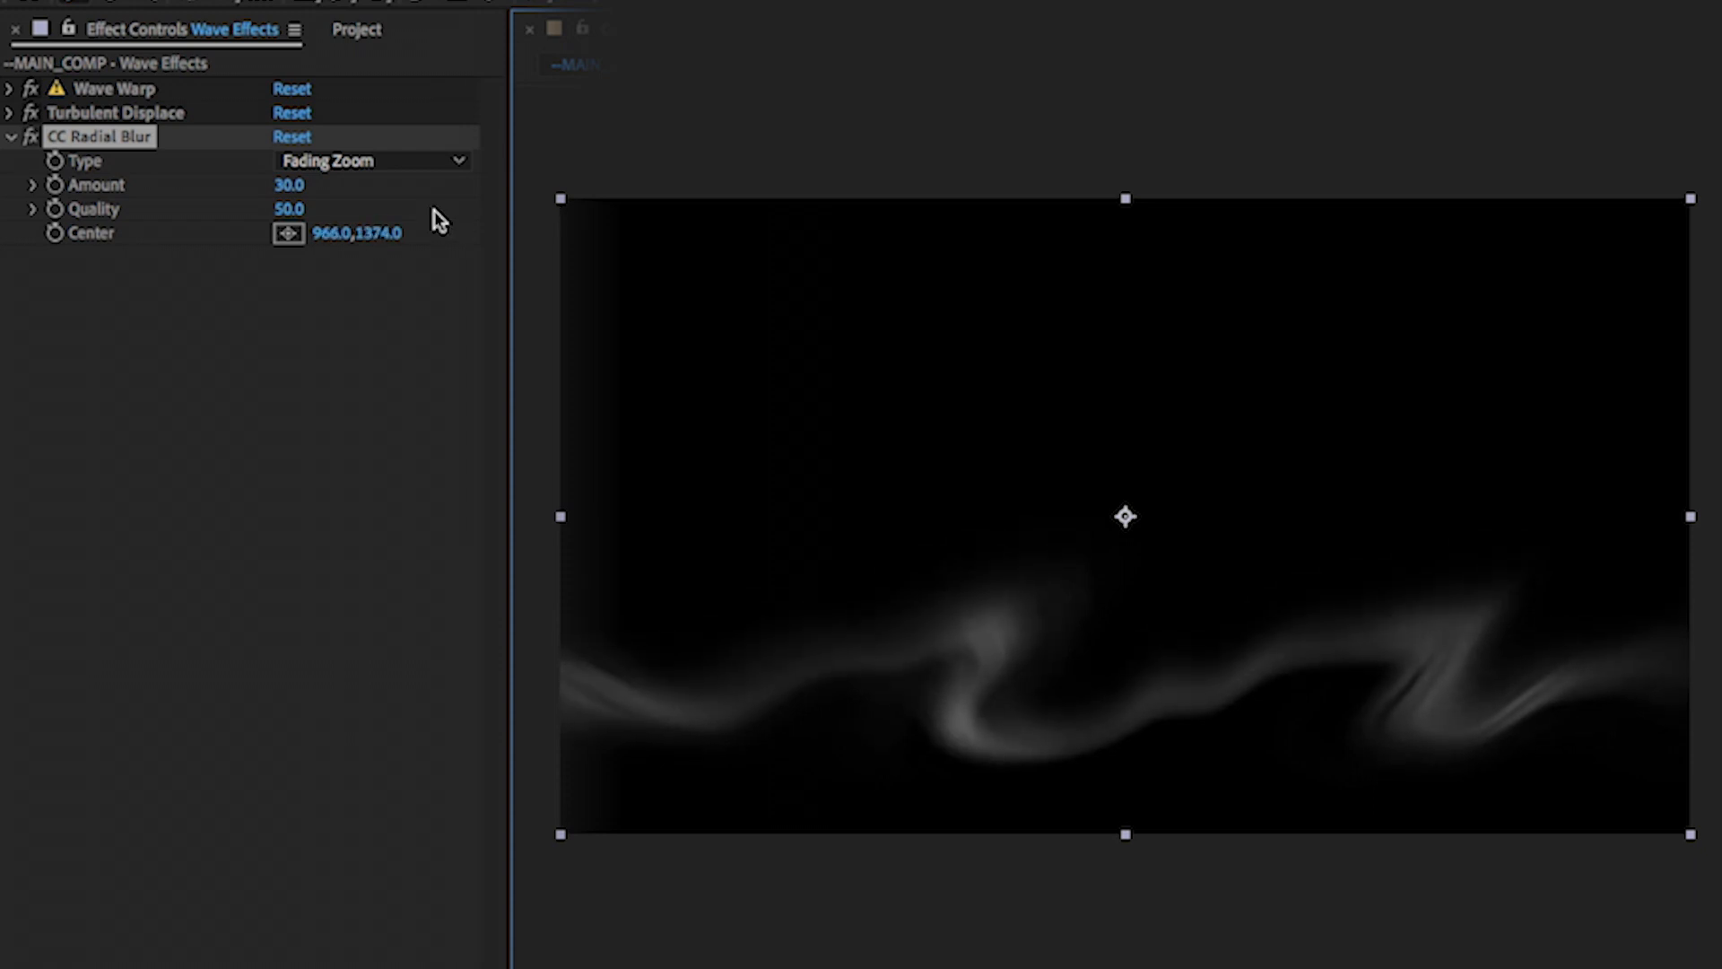
left_click_drag(373, 235, 512, 239)
left_click_drag(477, 81, 702, 78)
left_click_drag(376, 233, 541, 231)
left_click_drag(377, 231, 1435, 75)
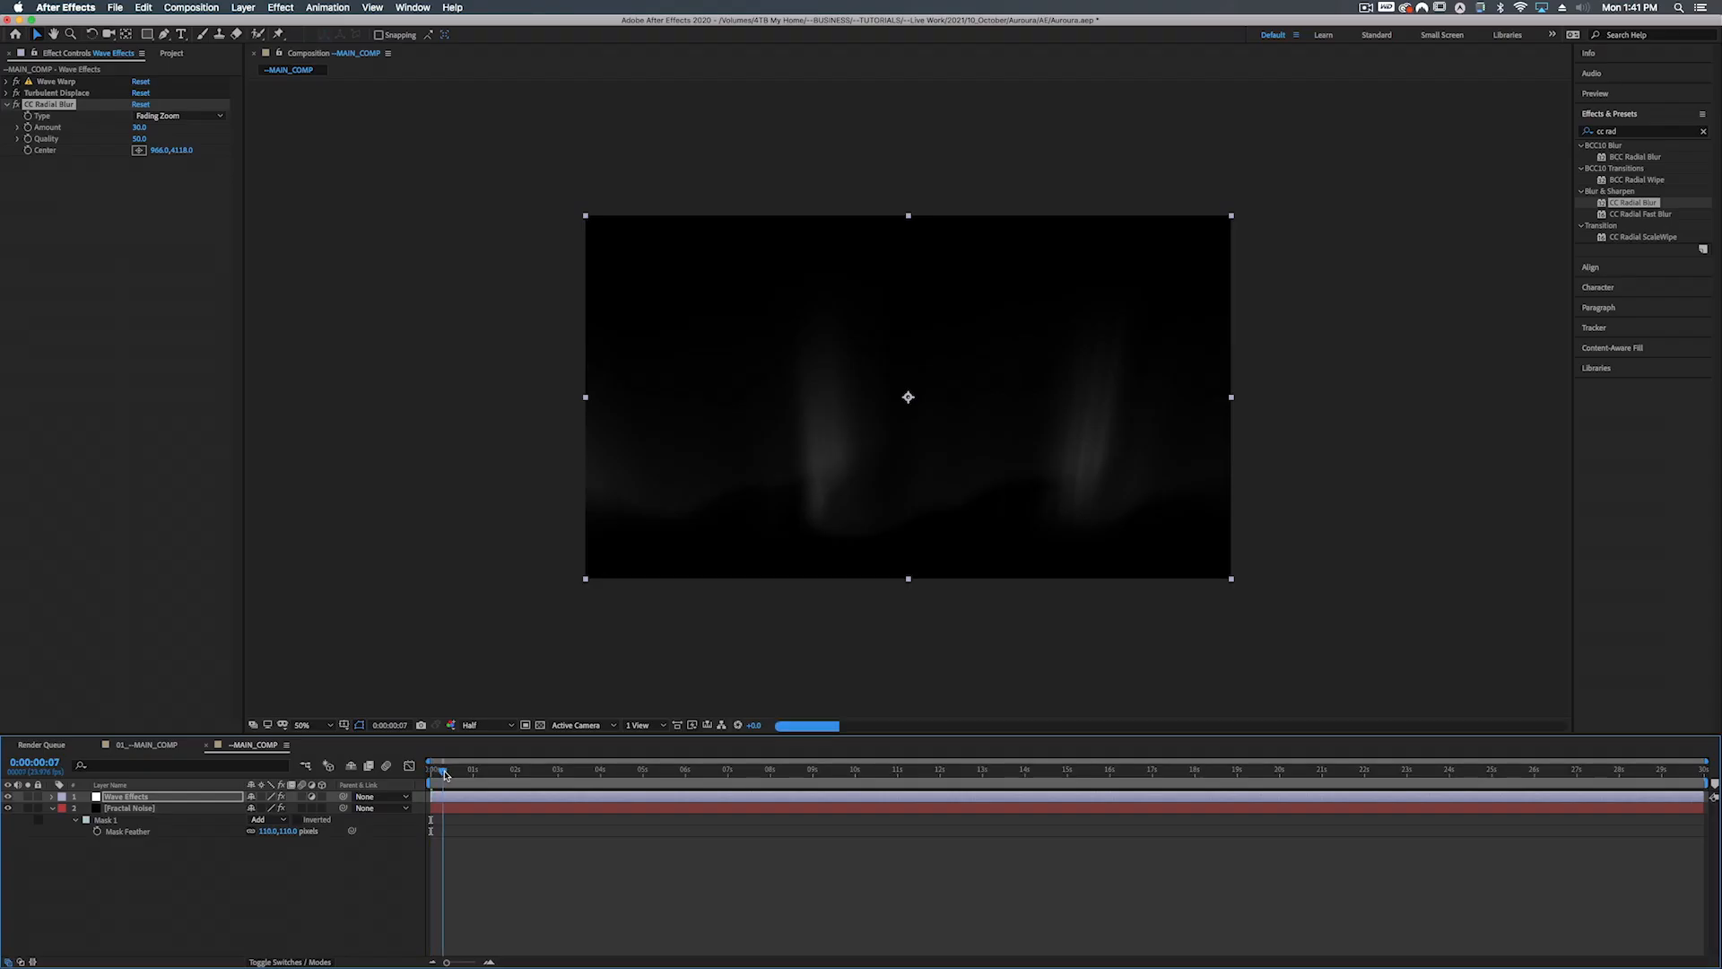
Preview the blurred light streaks briefly, stop playback and close the other open composition's timeline
key("space")
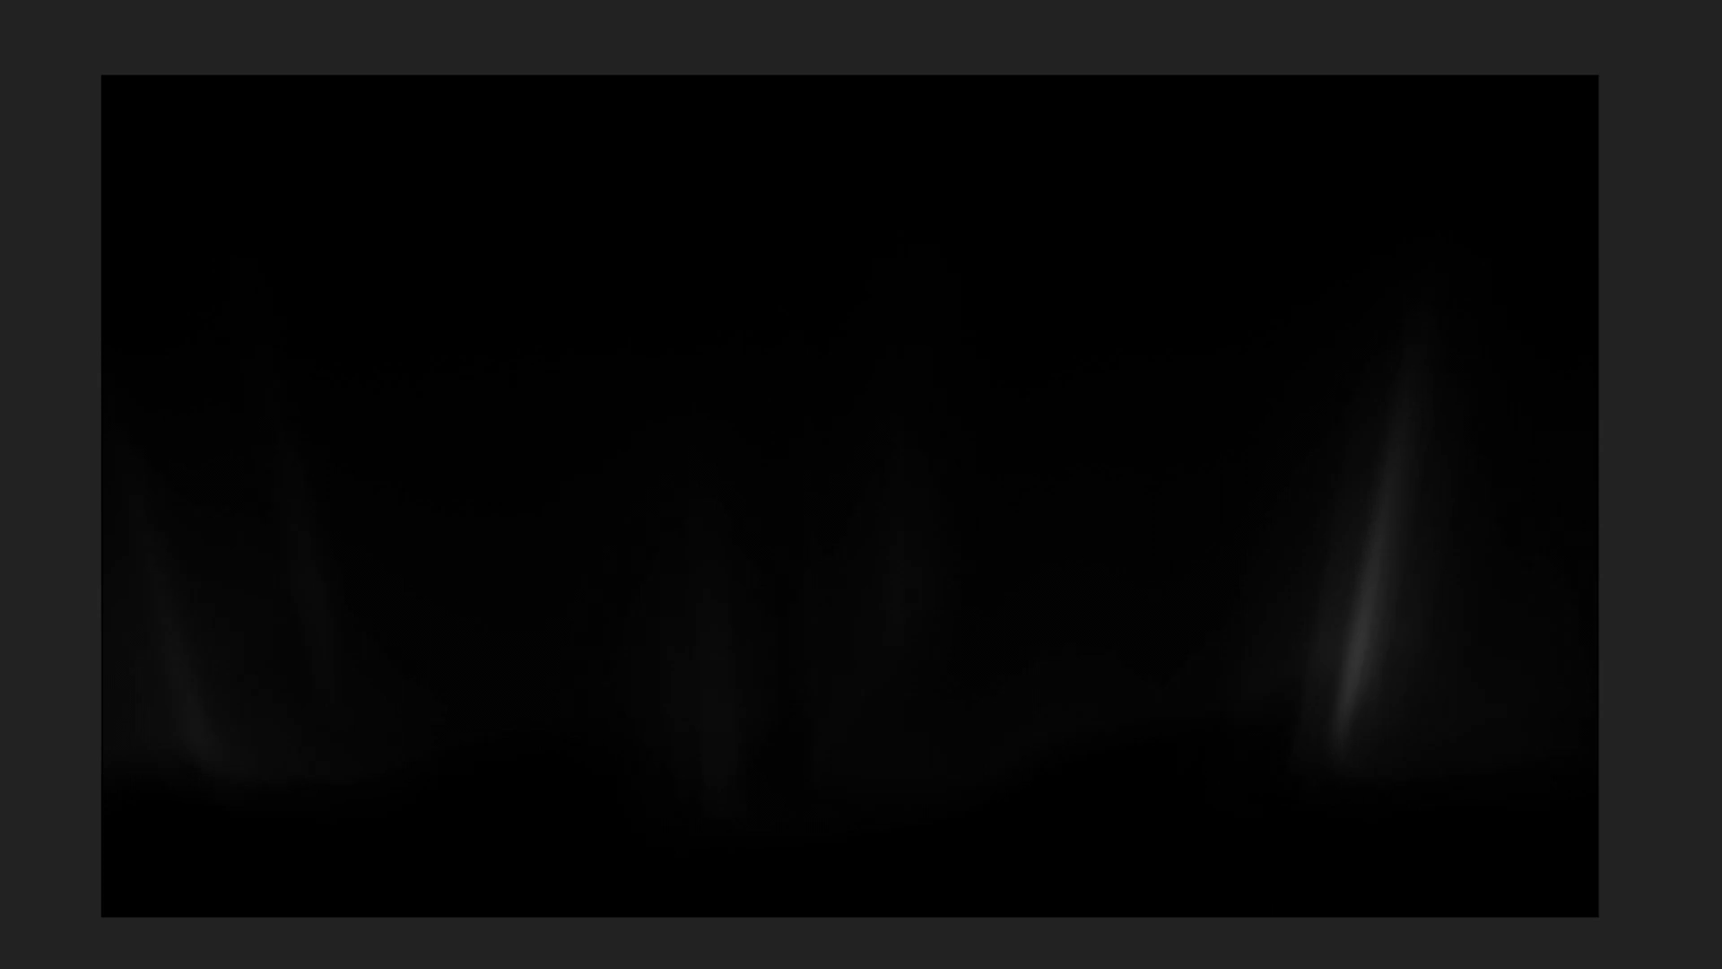
key("space")
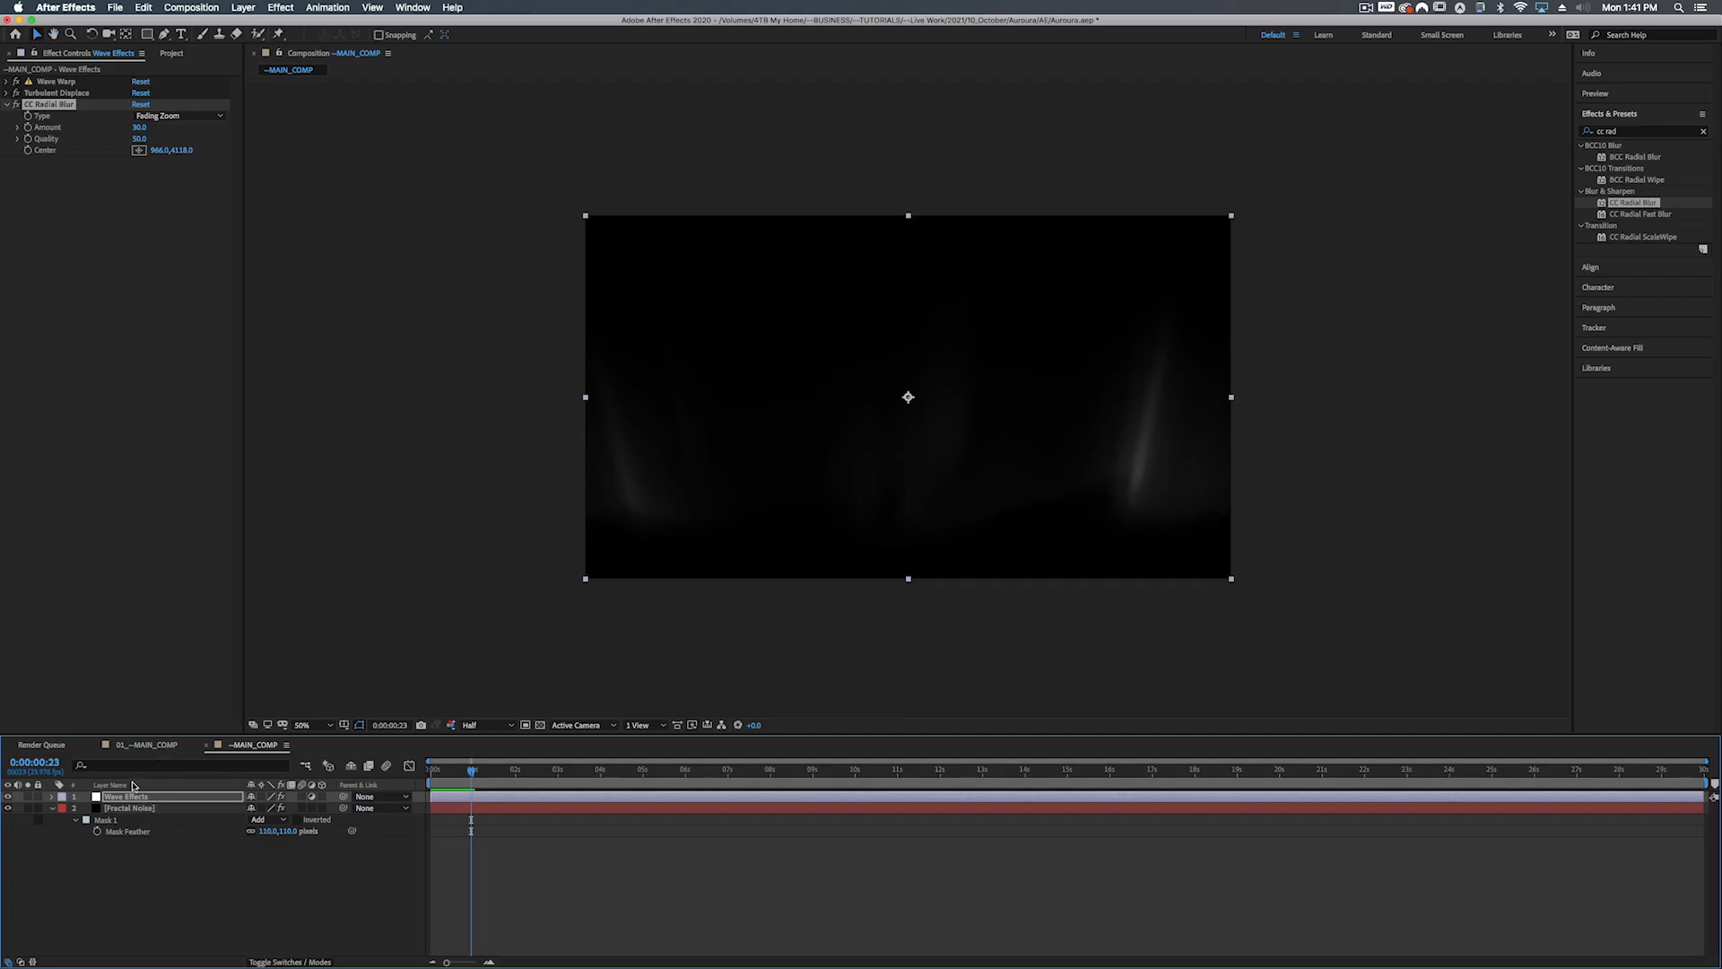
left_click(95, 747)
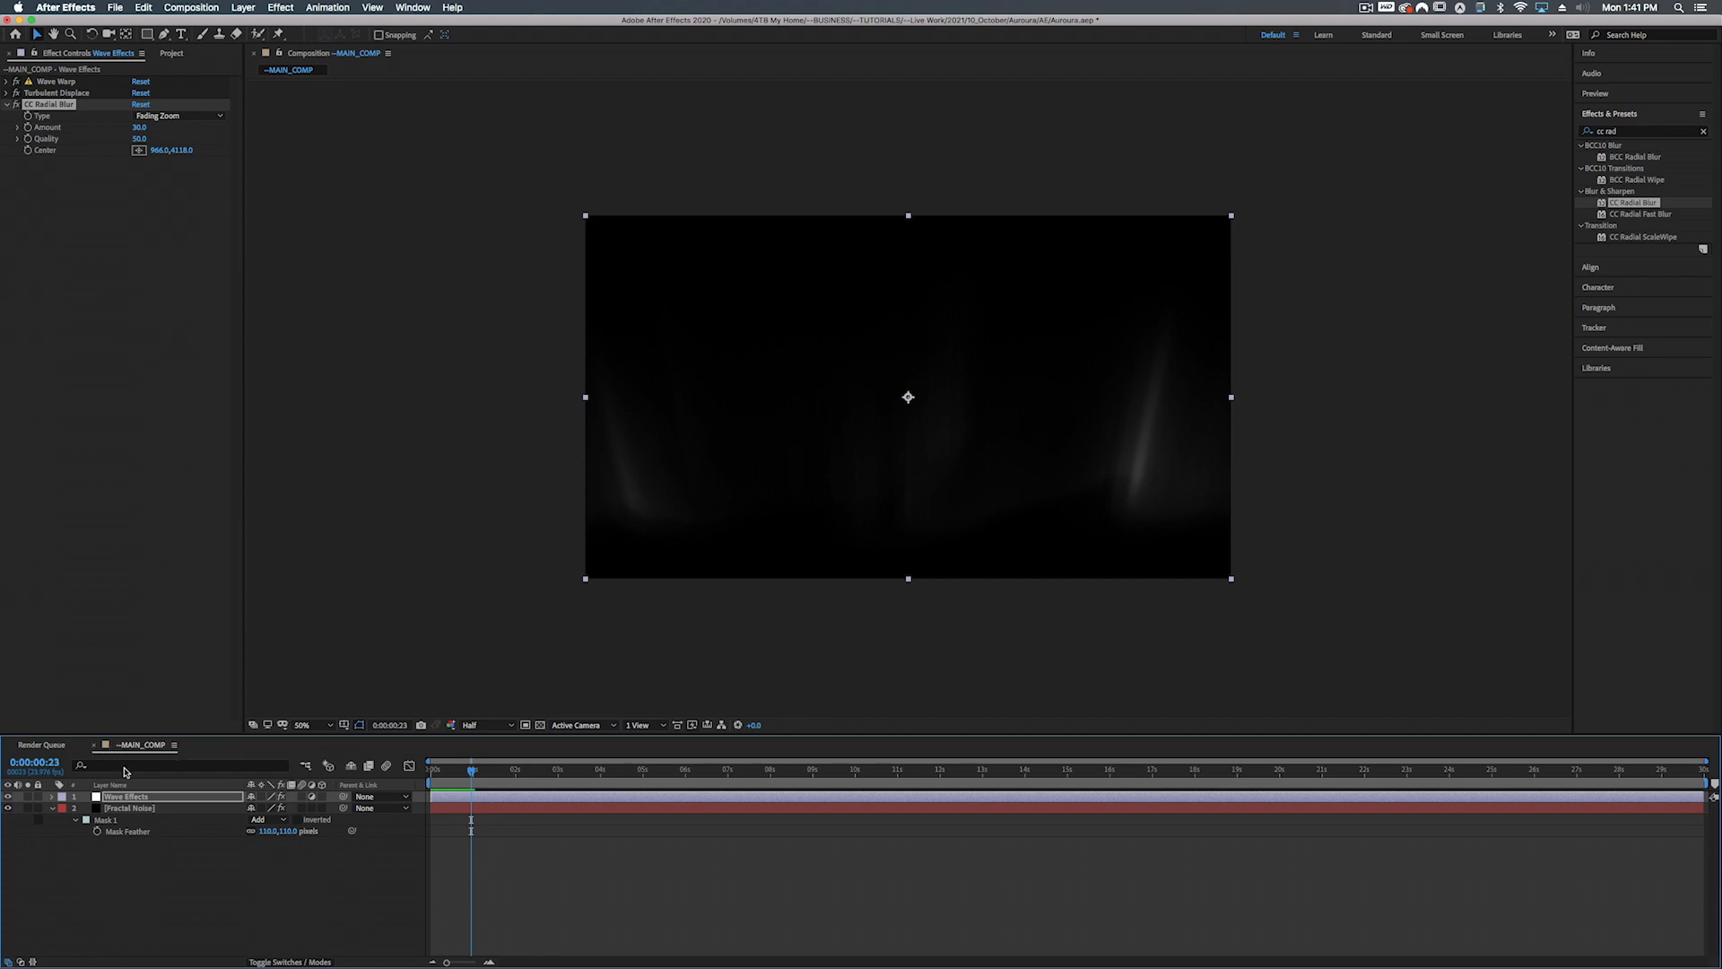
Set the Fractal Noise effect's brightness to -21 and collapse the Fractal Noise layer's mask properties
left_click(126, 810)
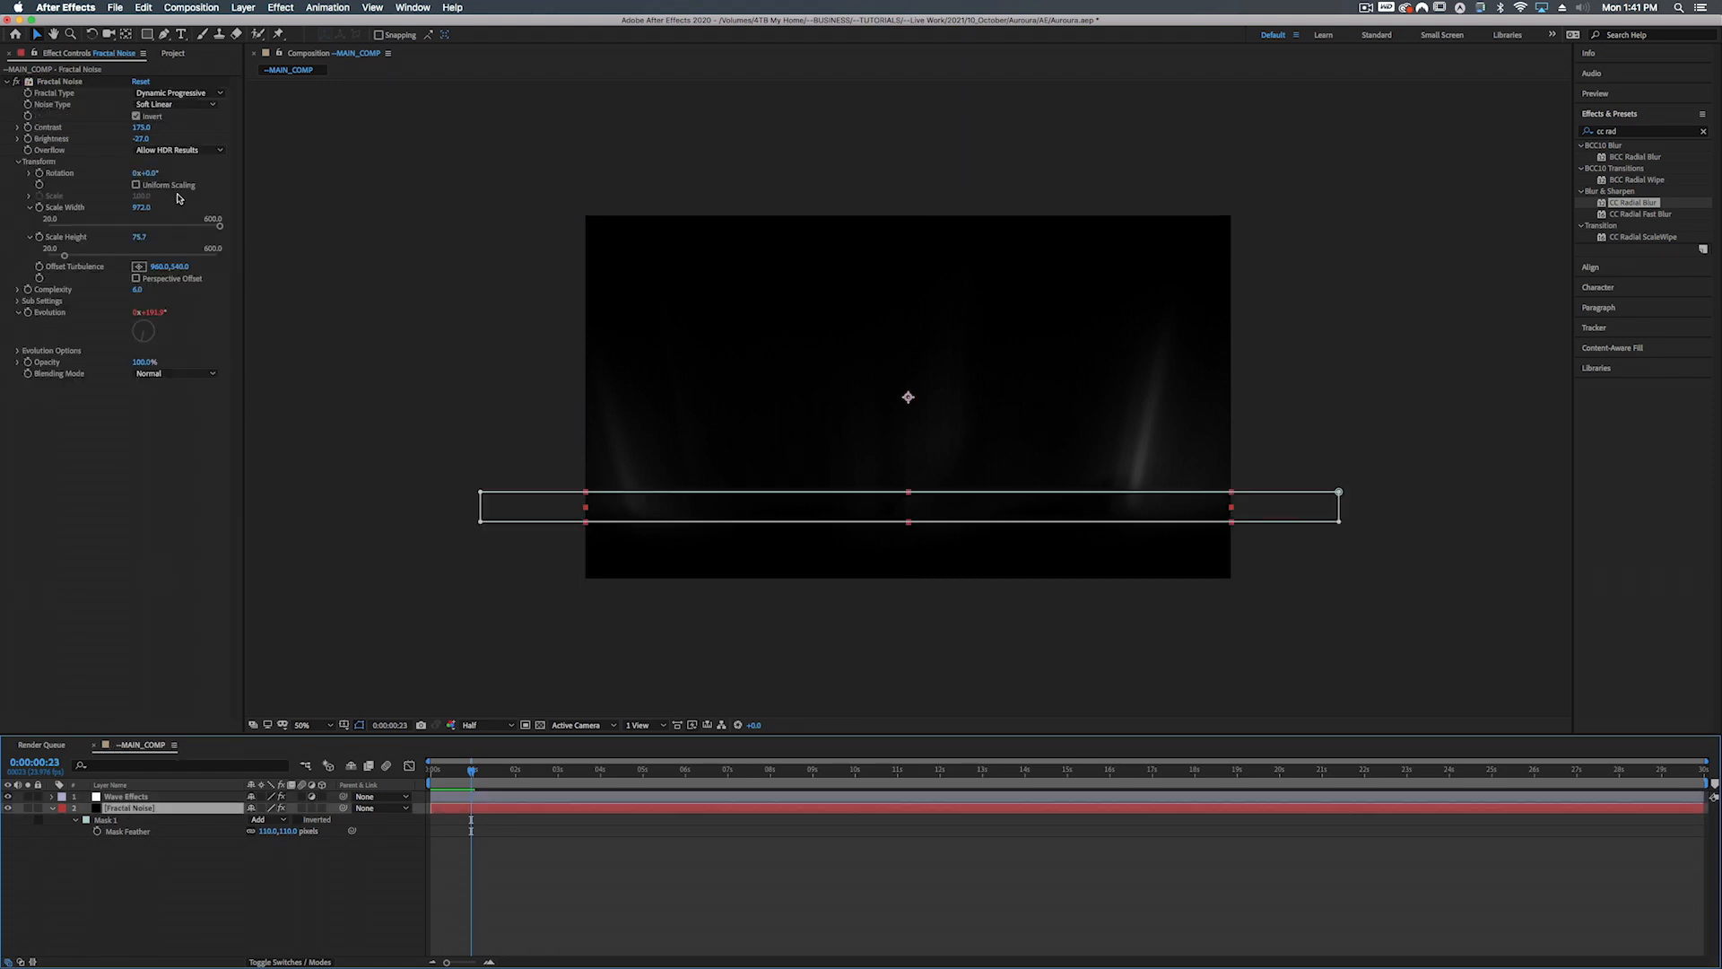
left_click(142, 139)
left_click_drag(149, 139, 150, 139)
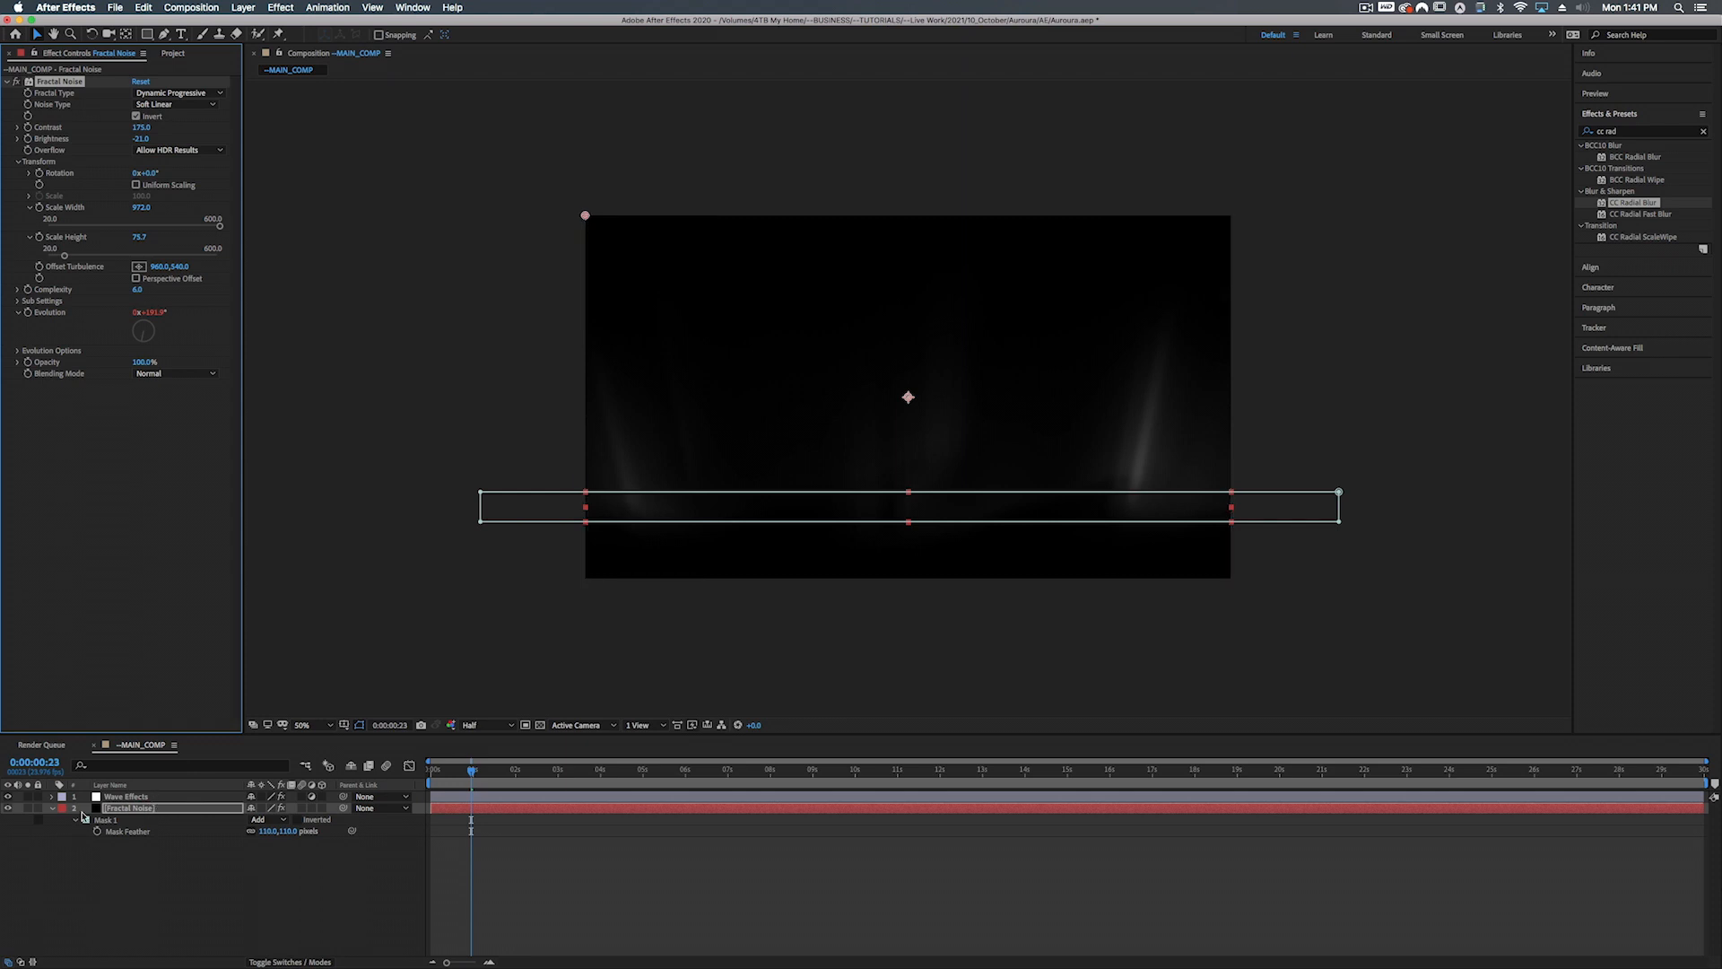
left_click(51, 810)
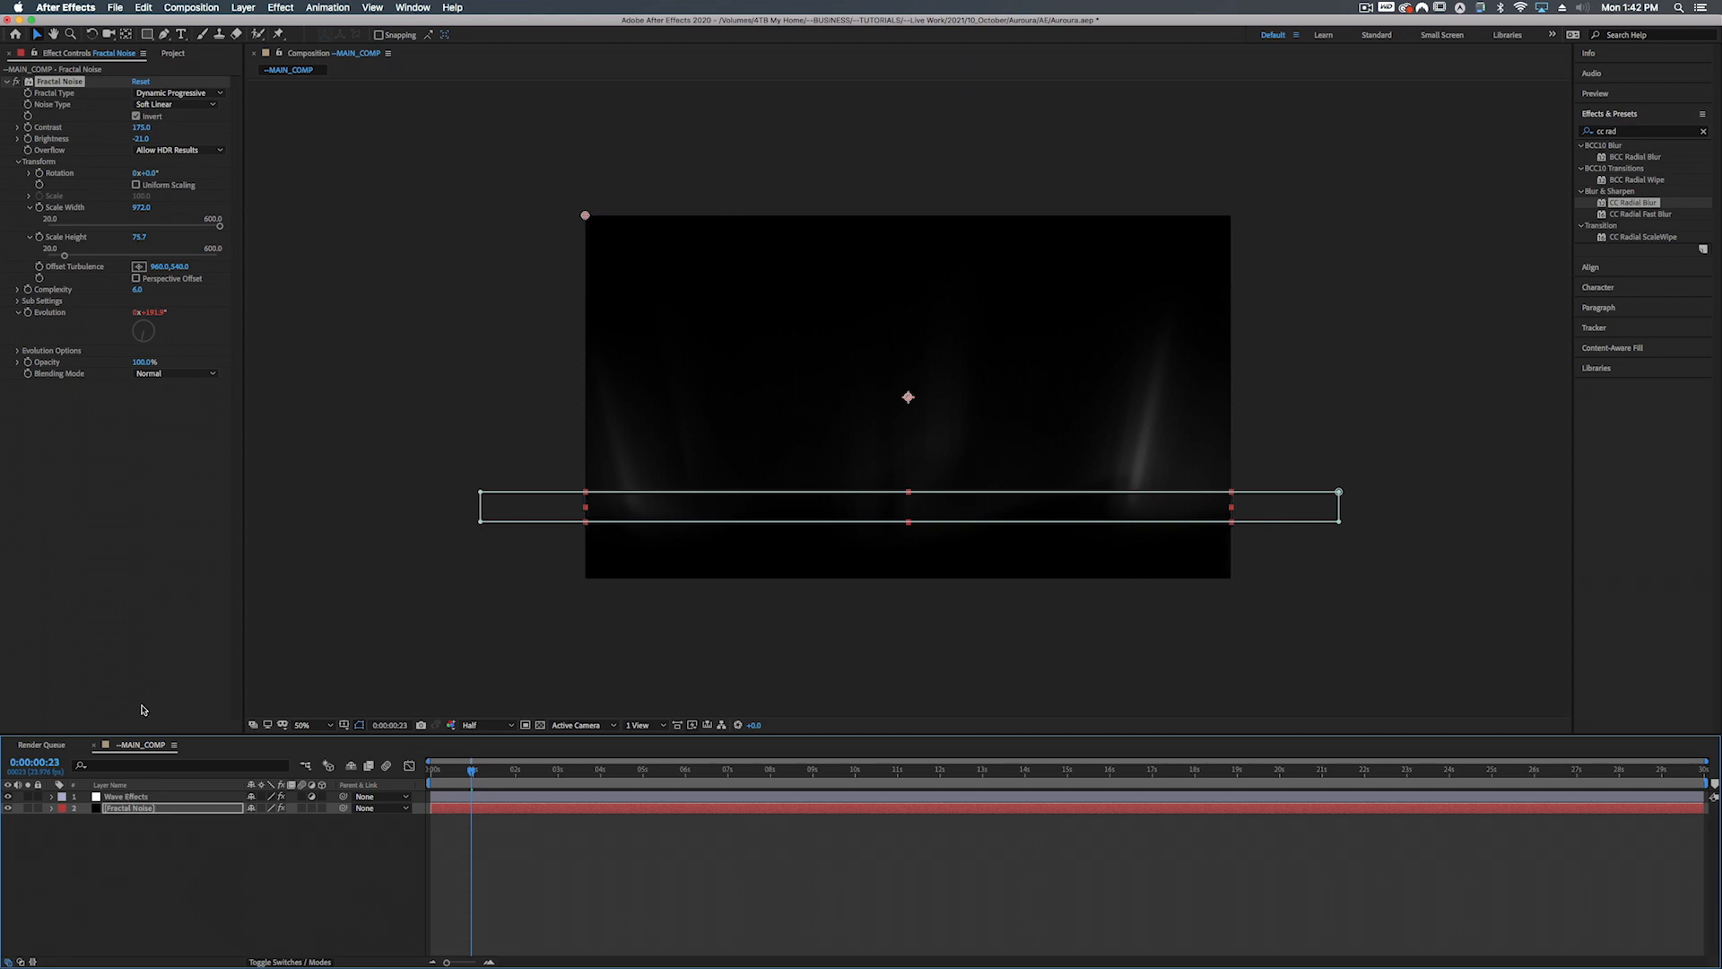
Add the expression wiggle(1.3,7); to the CC Radial Blur amount on the Wave Effects layer
left_click(135, 798)
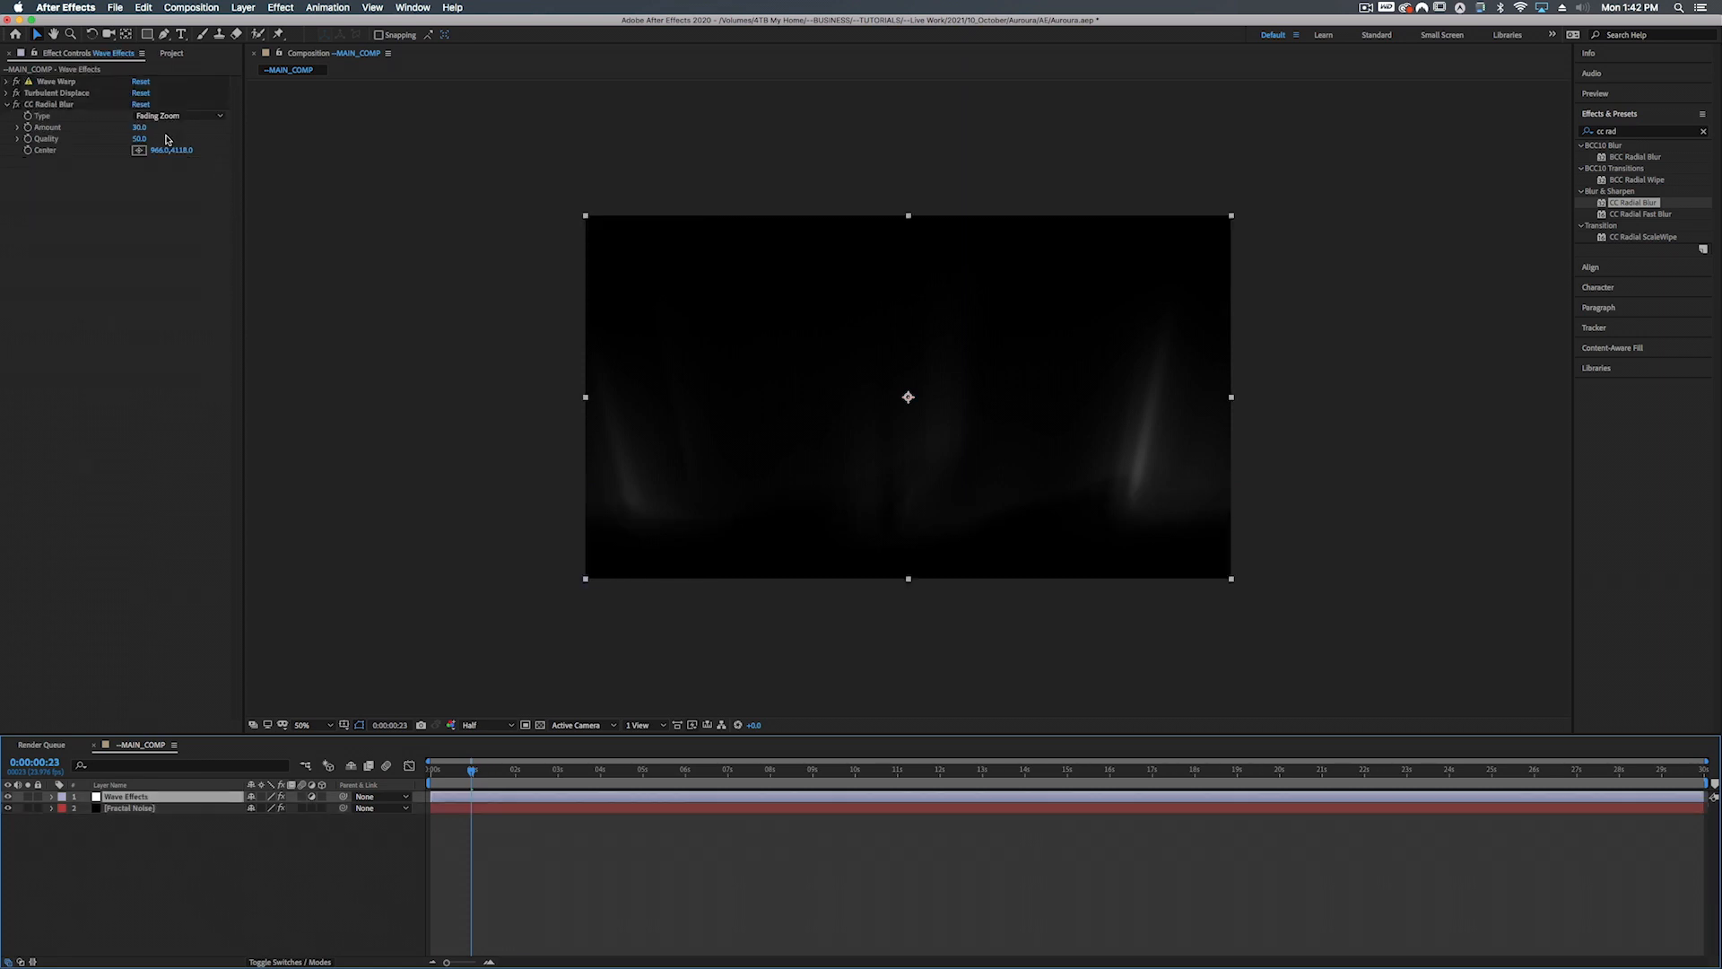
left_click(52, 105)
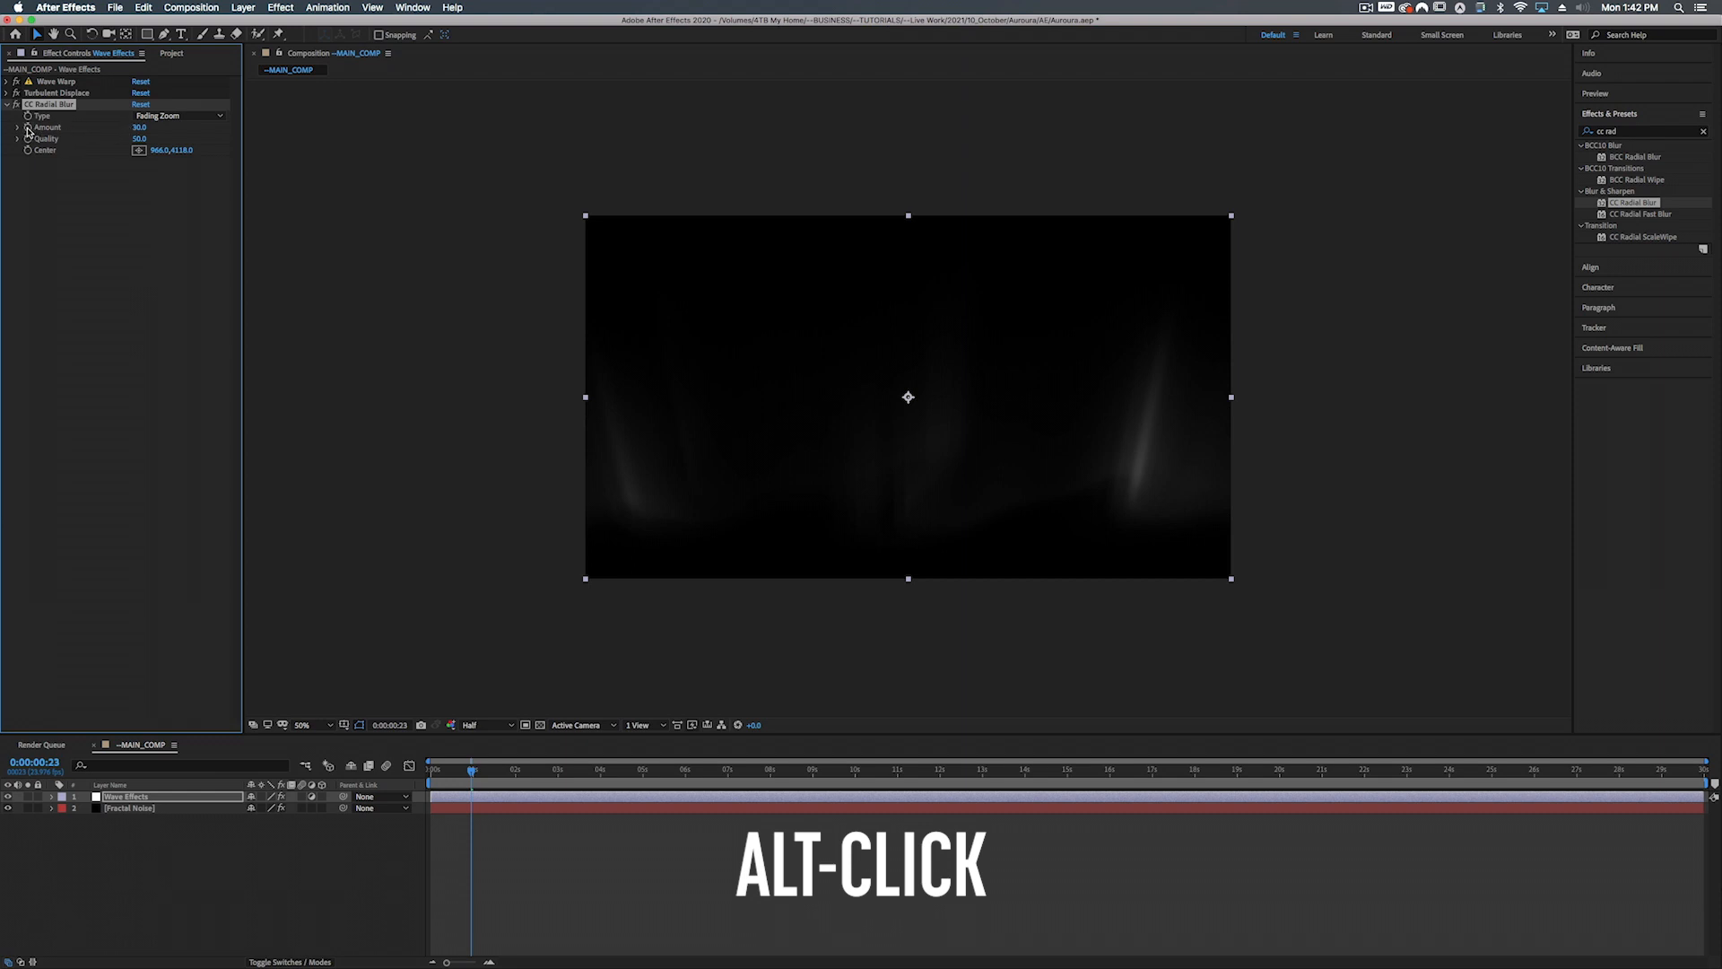
left_click(27, 130, "alt")
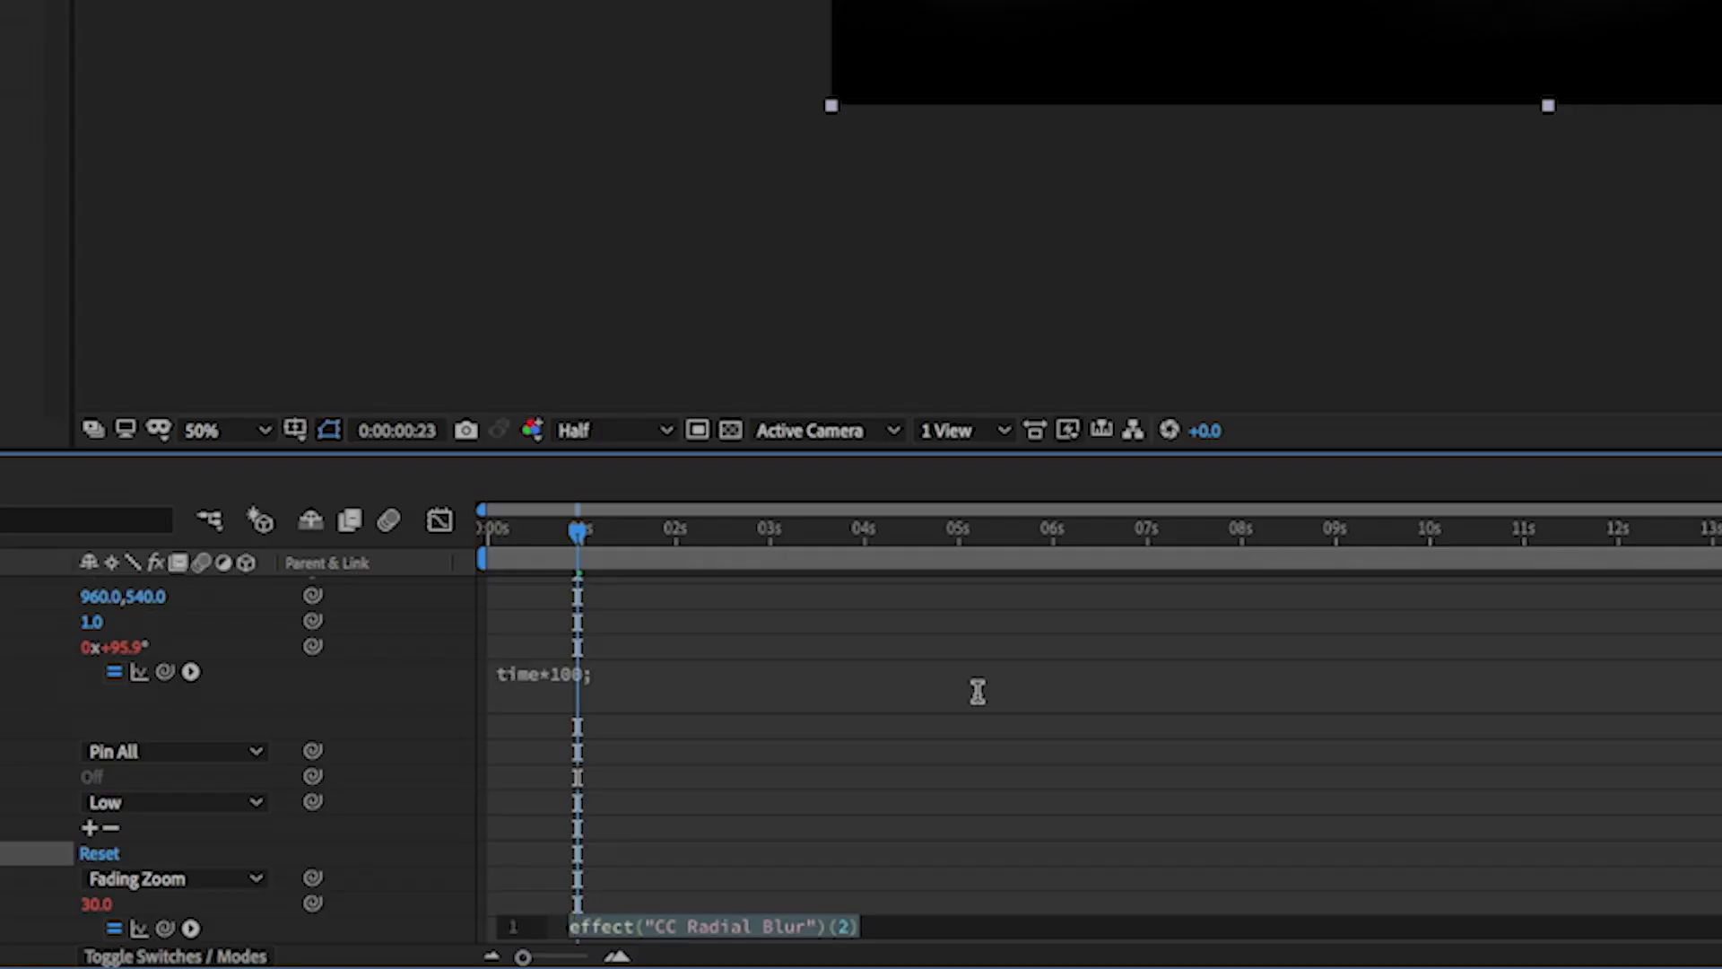
type("wi")
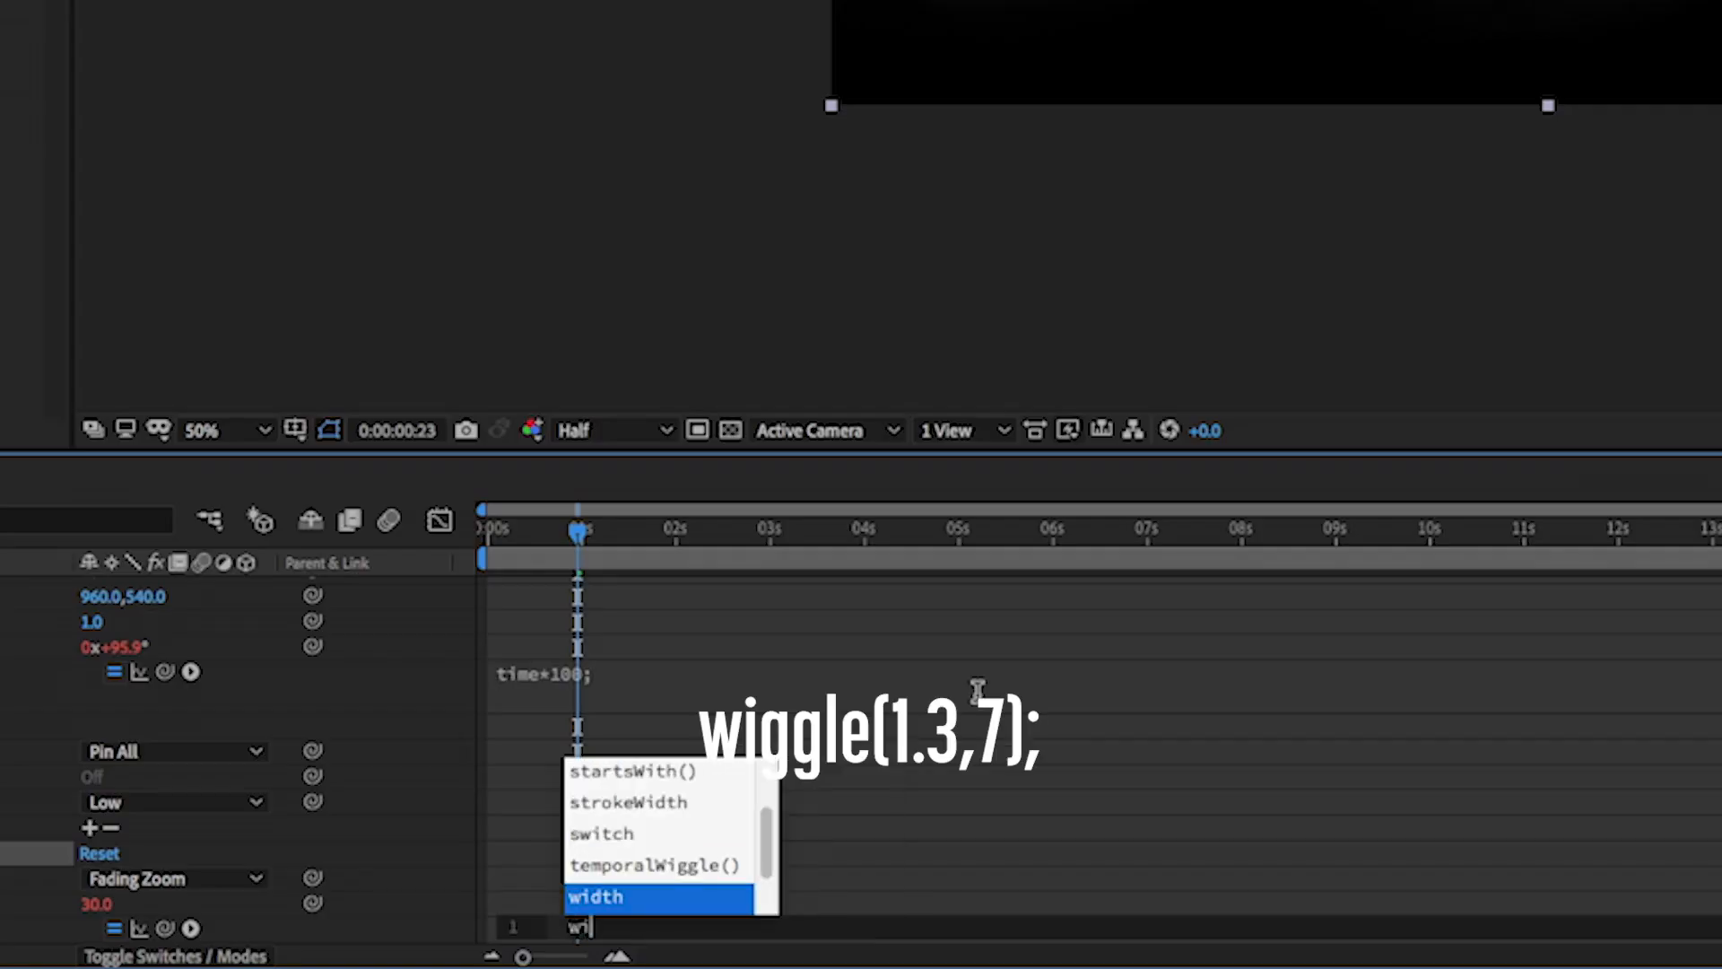
type("ggle")
key("Return")
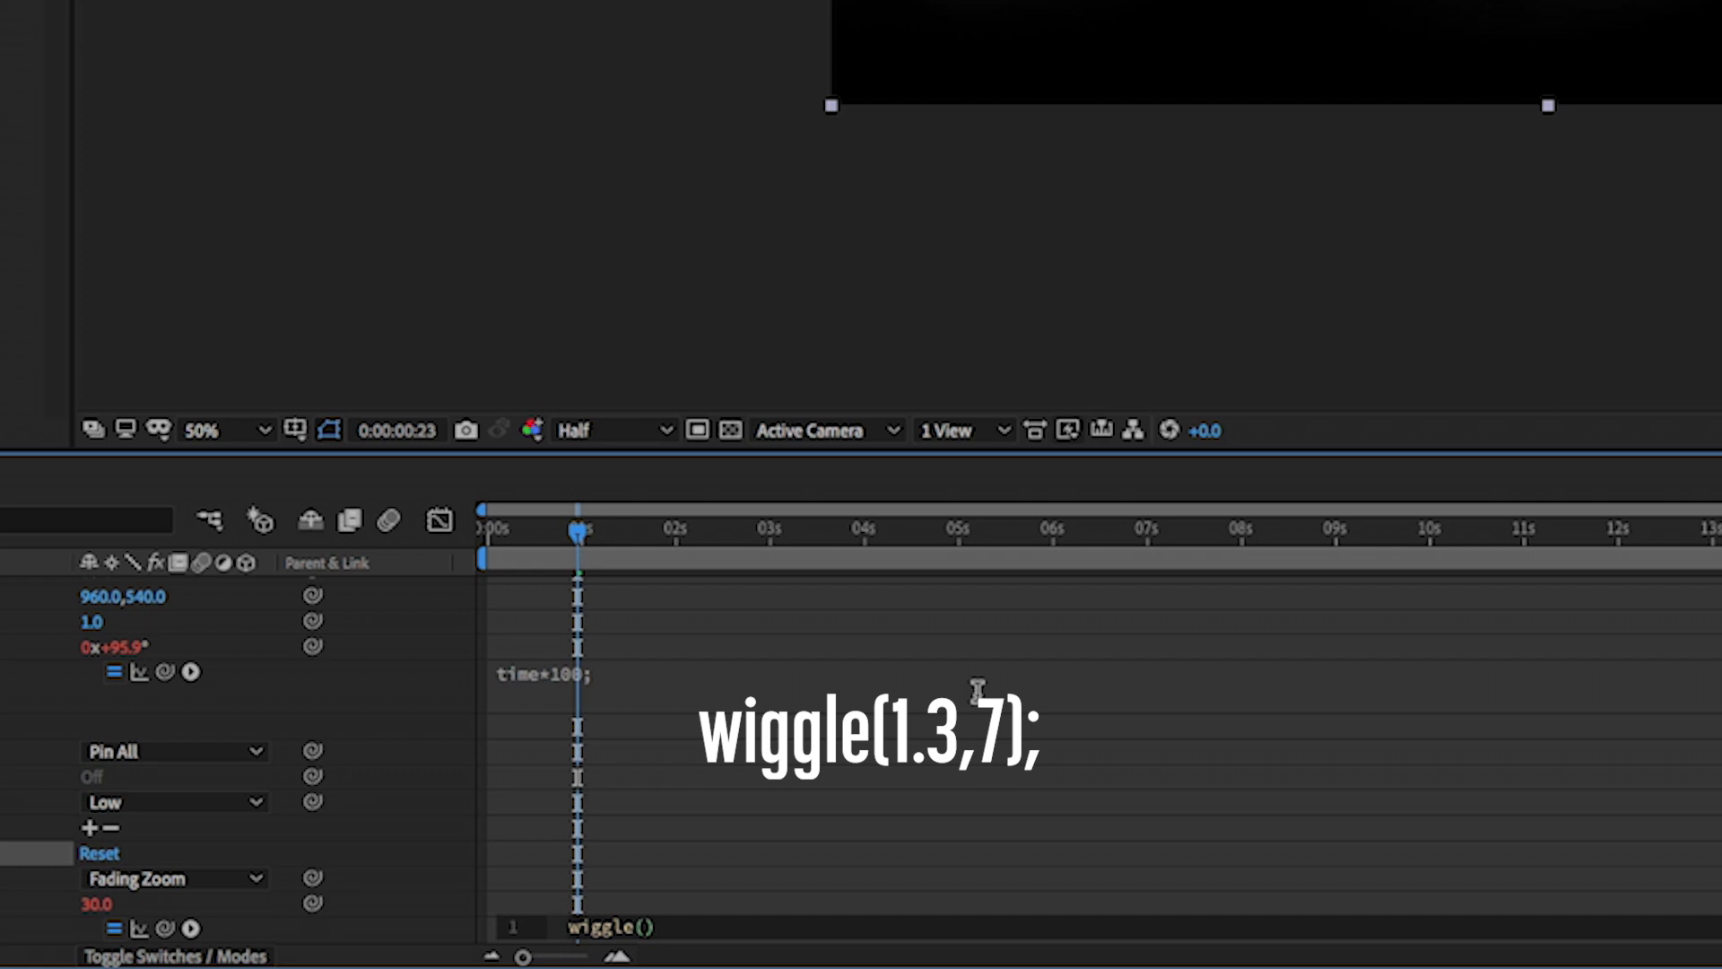
type("1.3,")
type("7)")
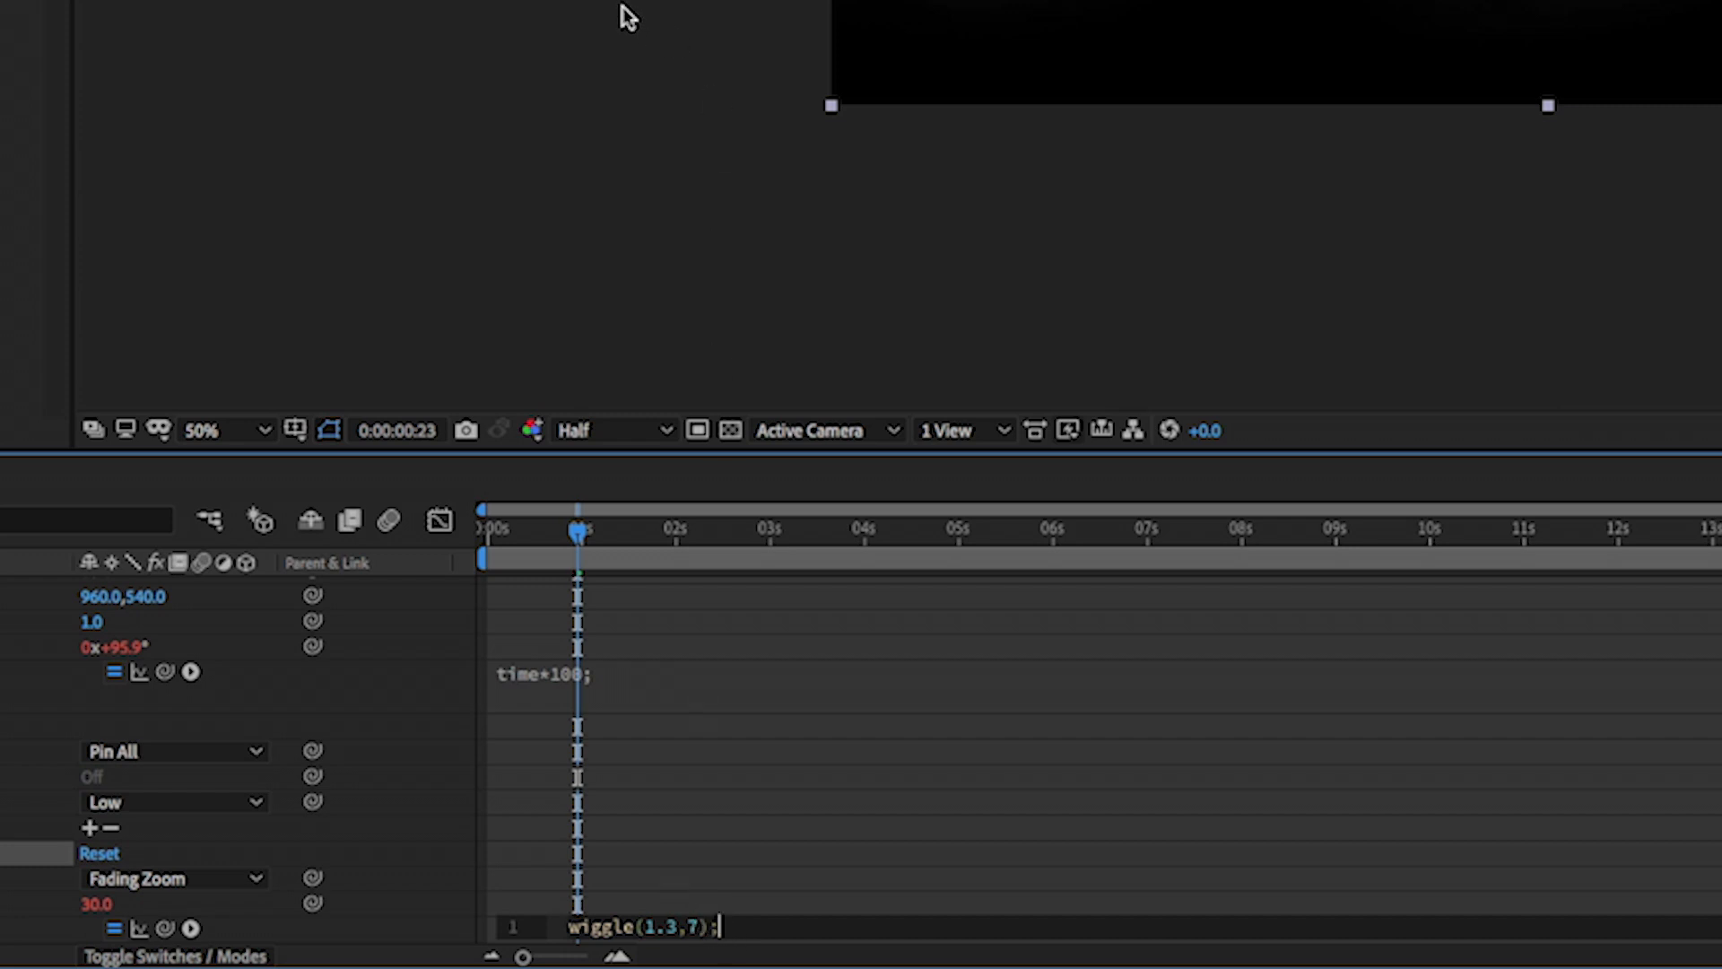
key("KP_Enter")
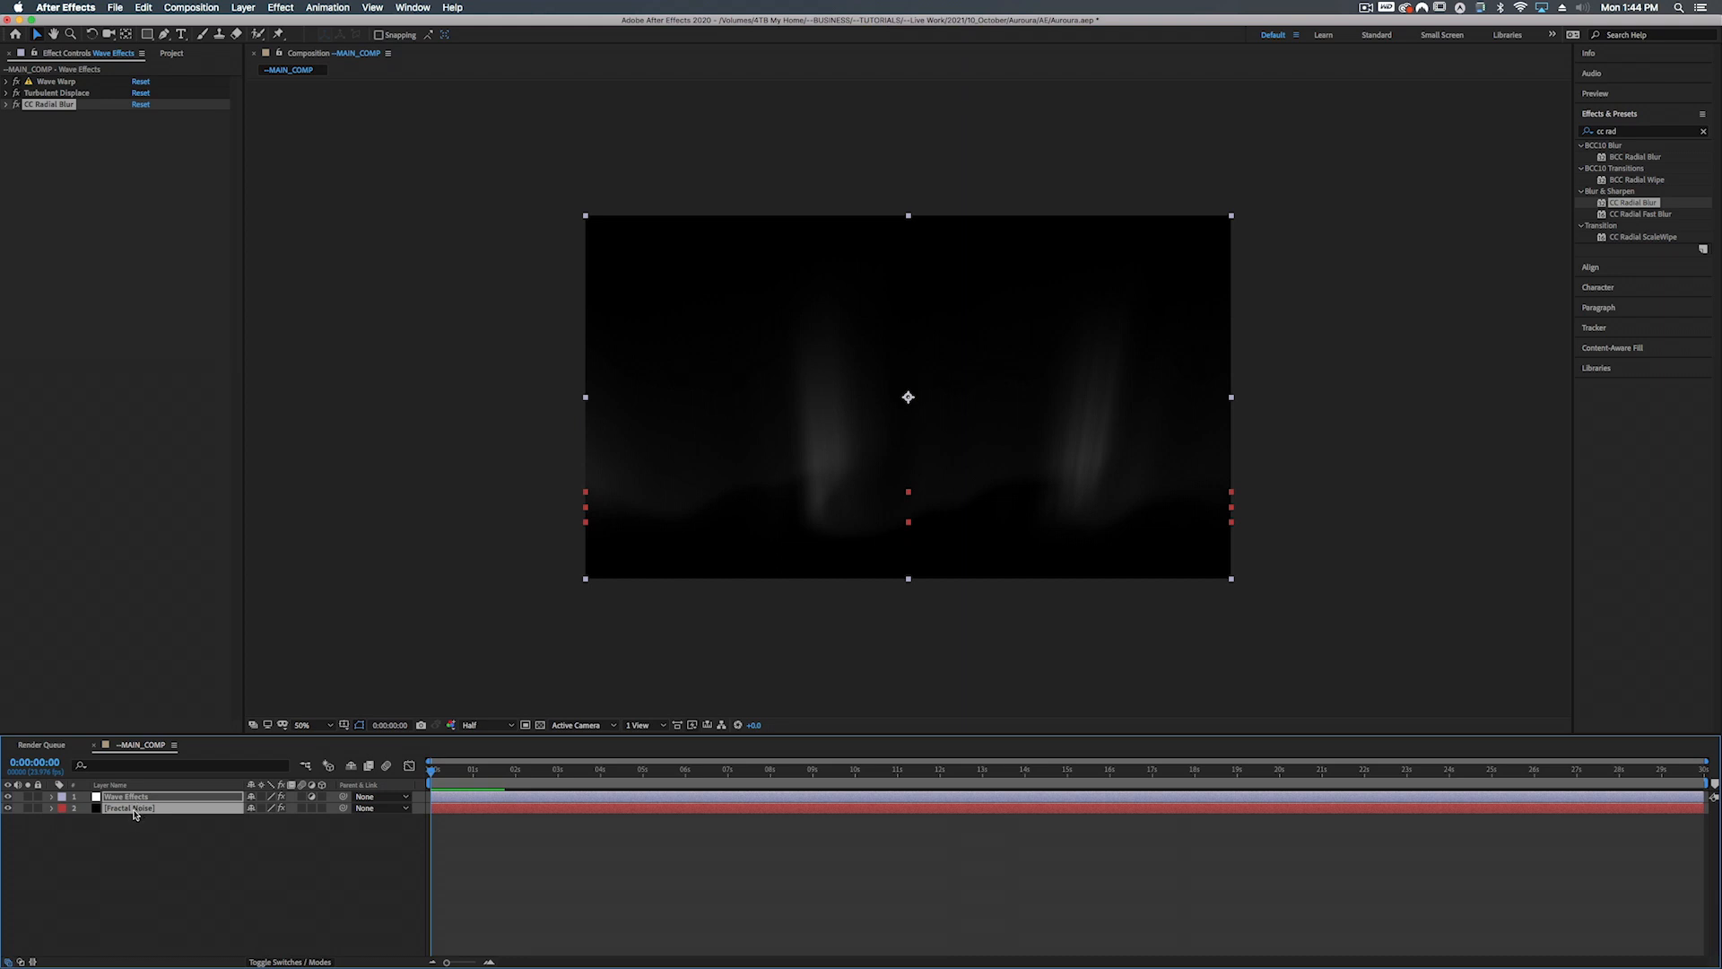
Pre-compose the Wave Effects and Fractal Noise layers as Aurora_PC, moving all attributes into the new composition
key("shift+super+c")
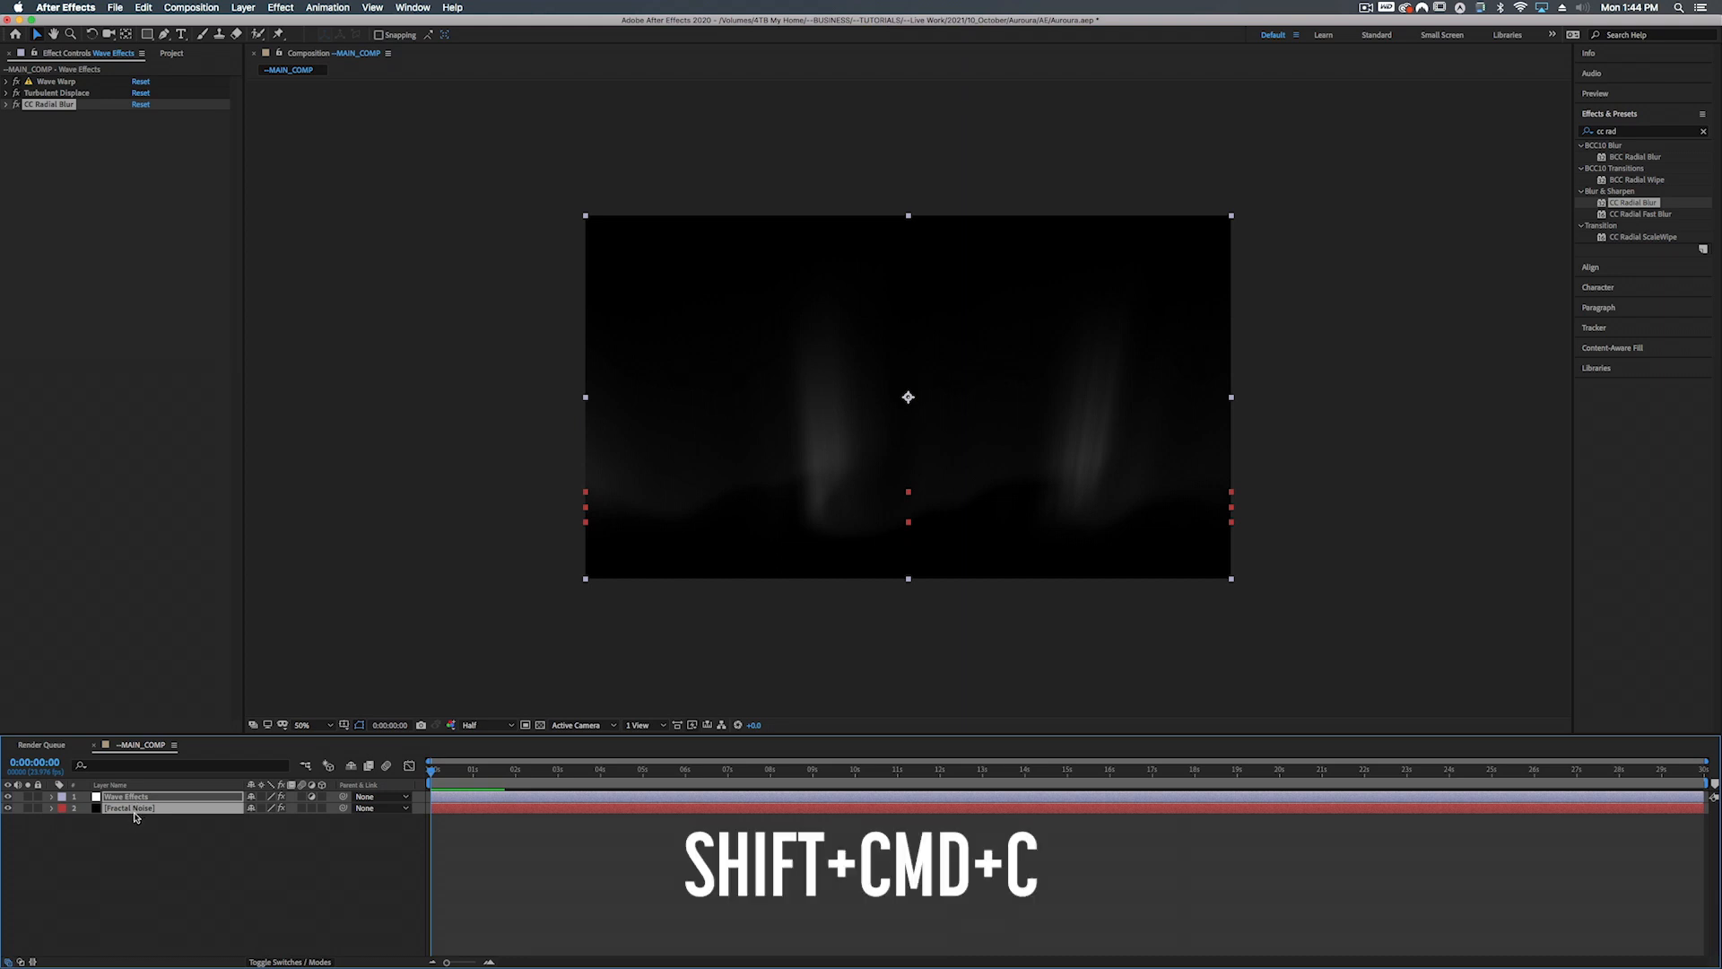
left_click(243, 7)
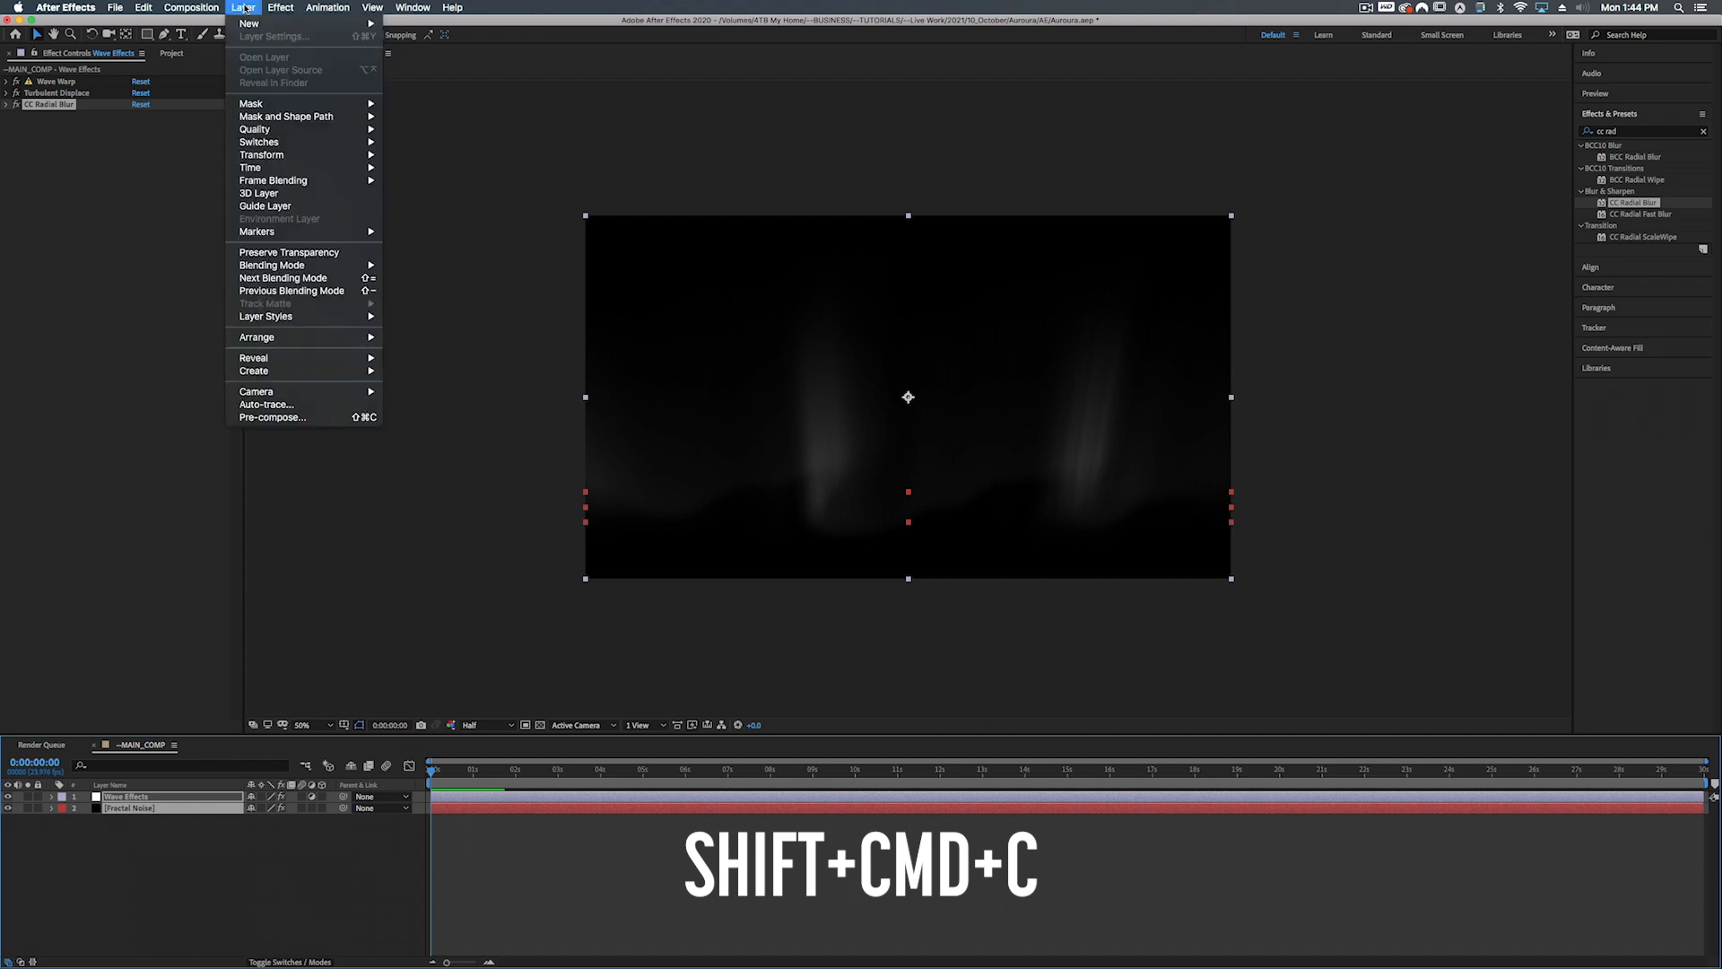
left_click(243, 7)
left_click(243, 7)
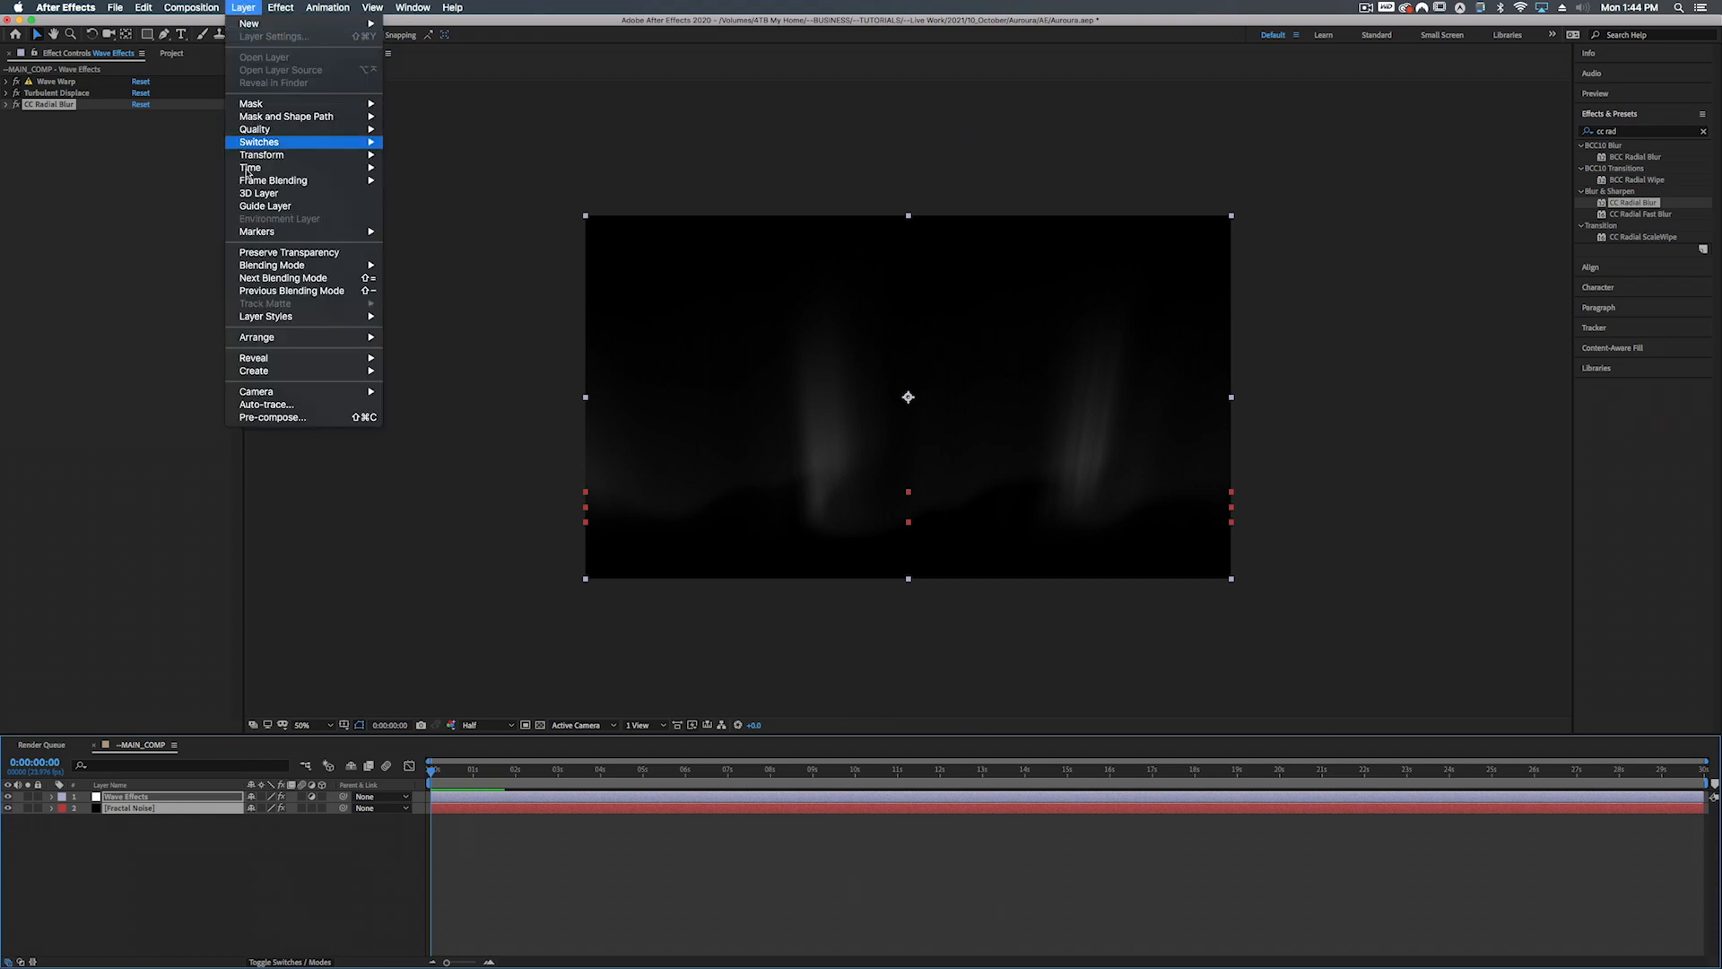
left_click(282, 418)
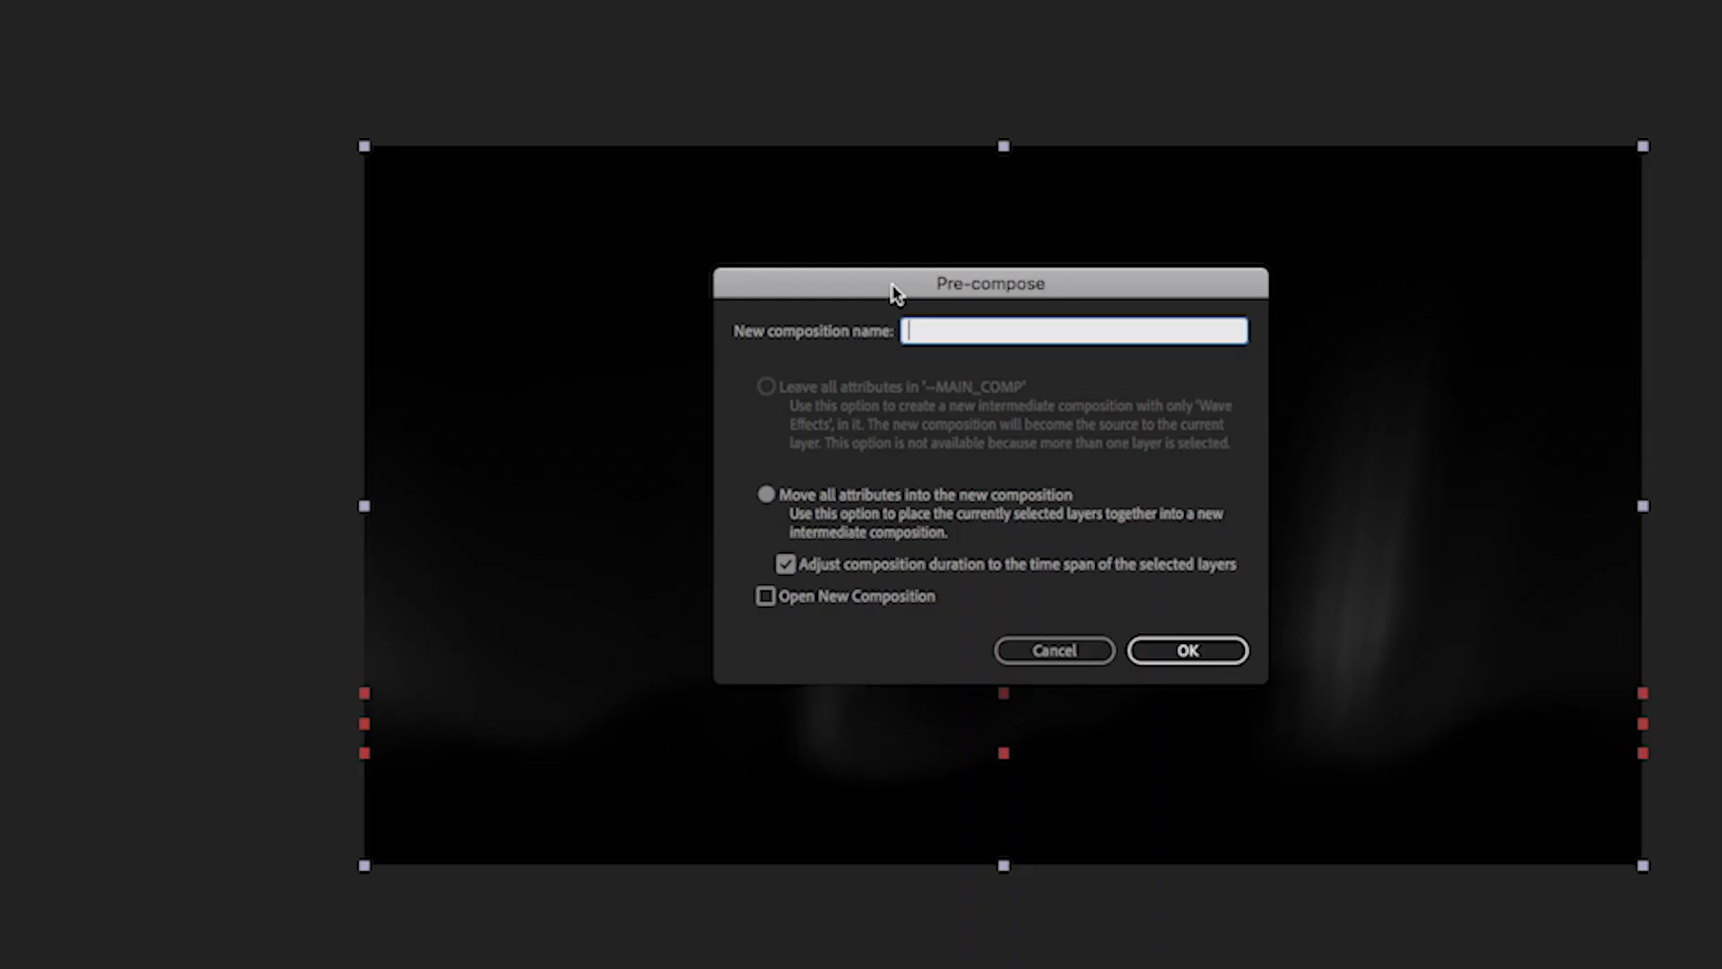
type("Aurora_PC")
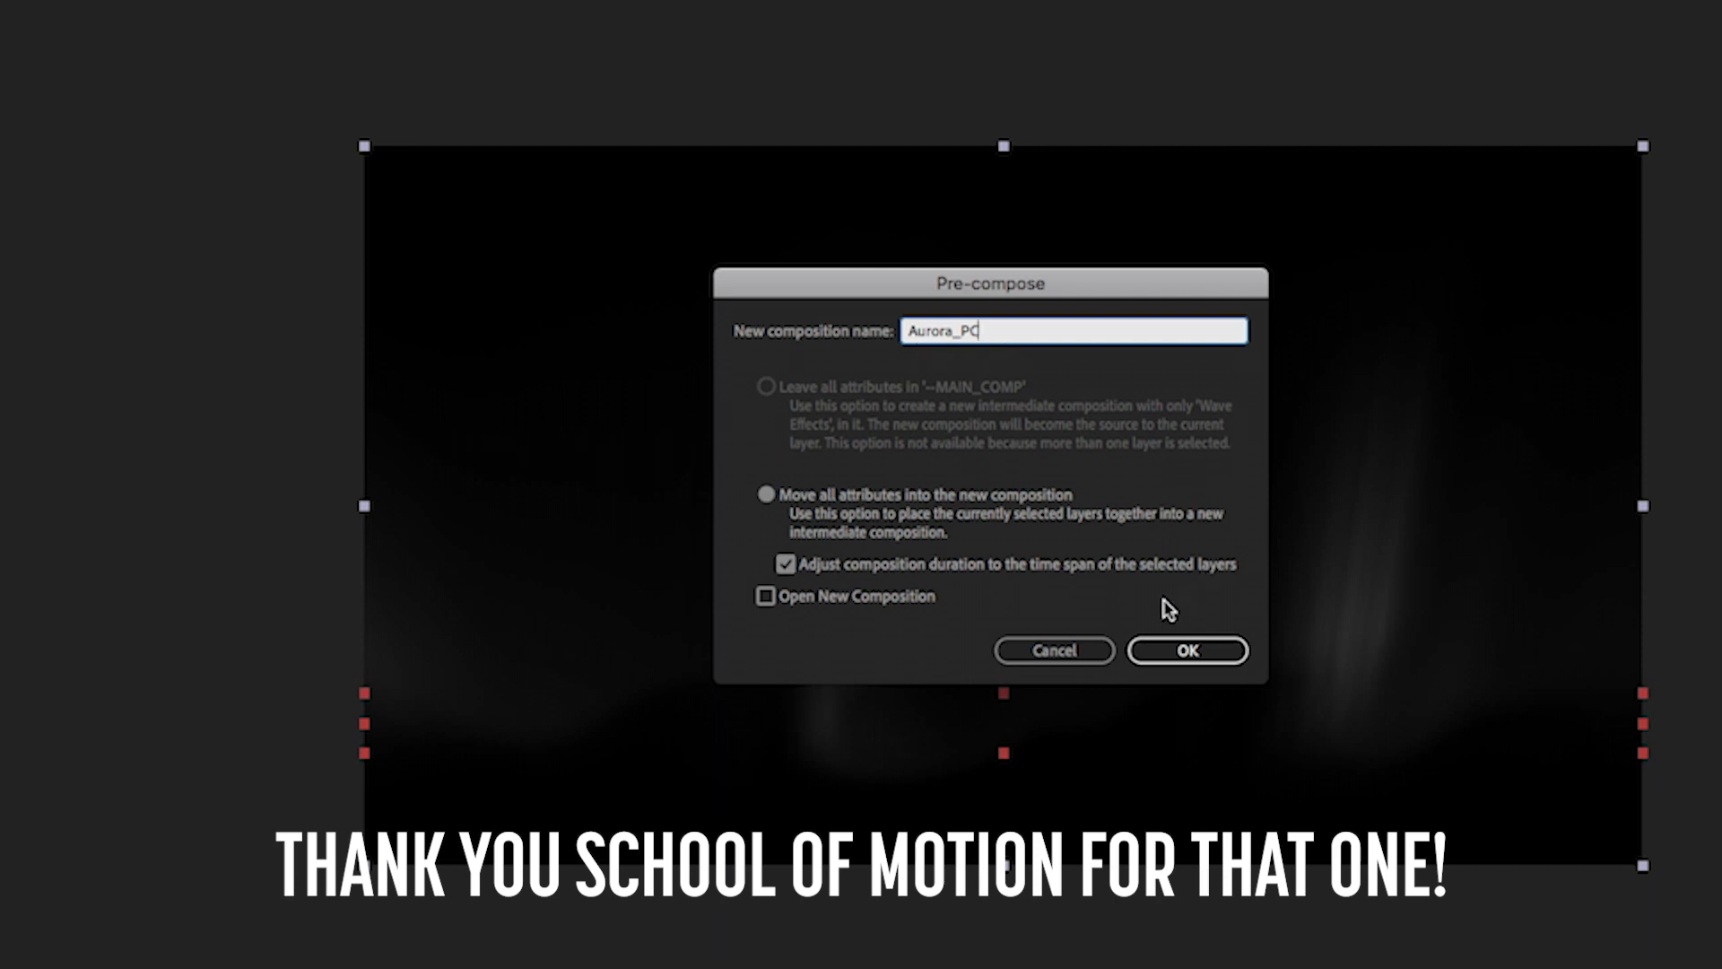
left_click(1188, 648)
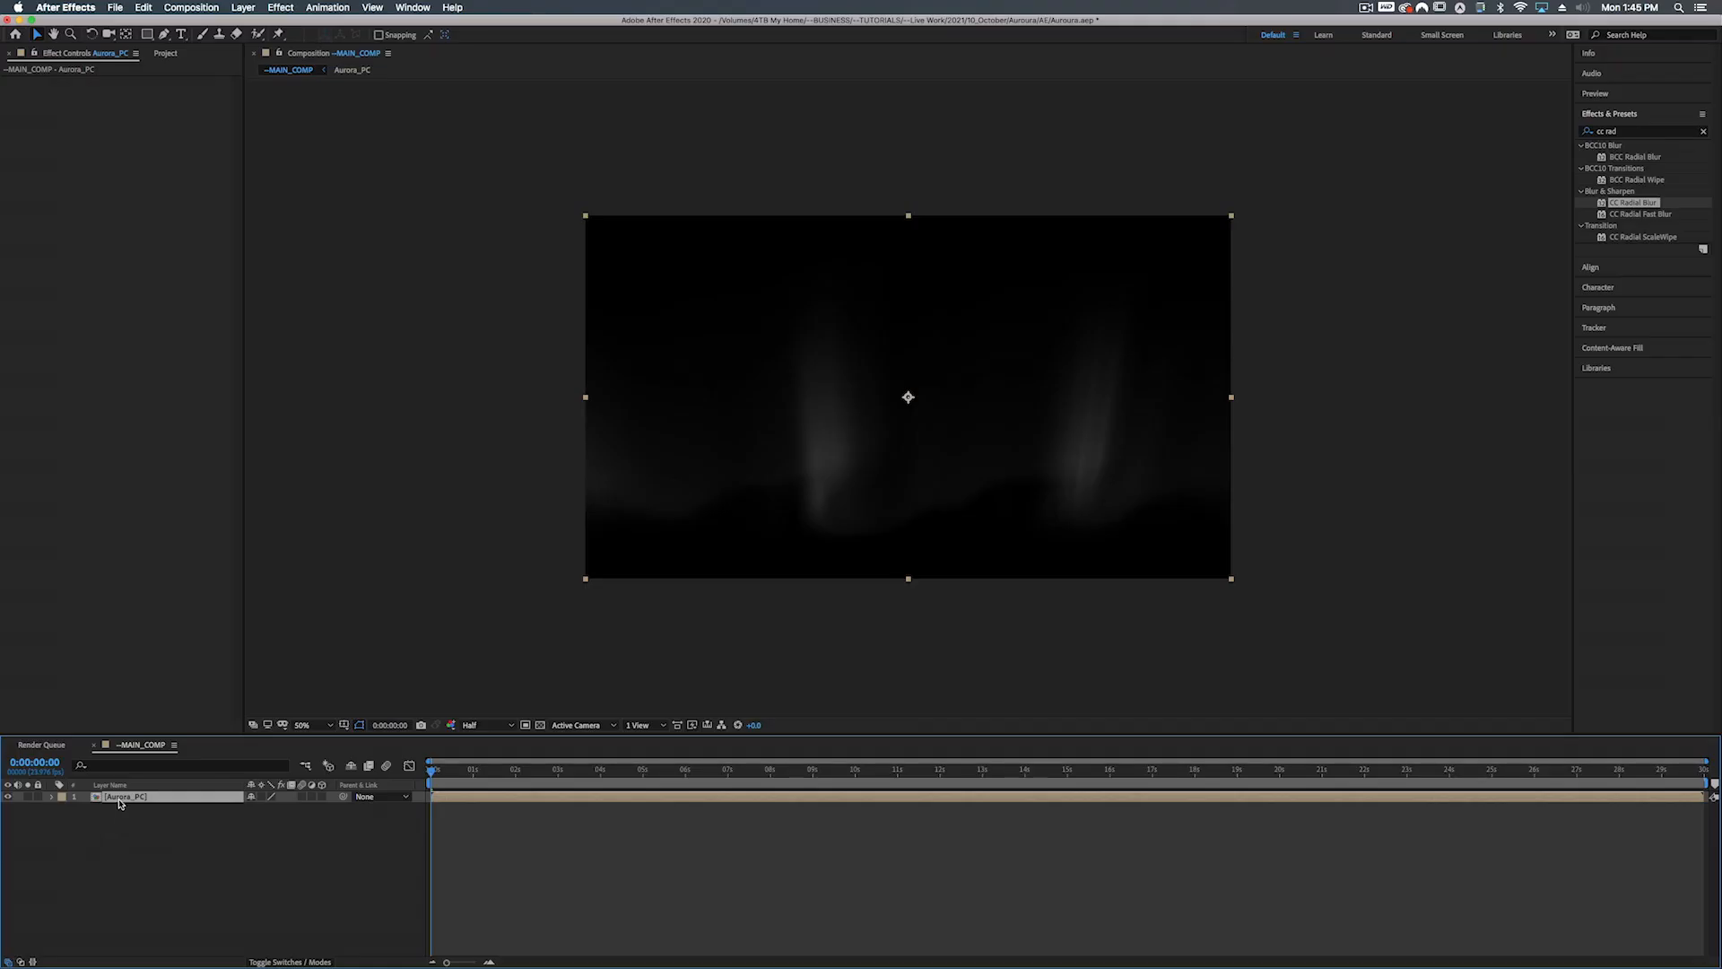
Open the Aurora_PC composition to check its layers and return to the main composition
double_click(119, 796)
left_click(119, 807)
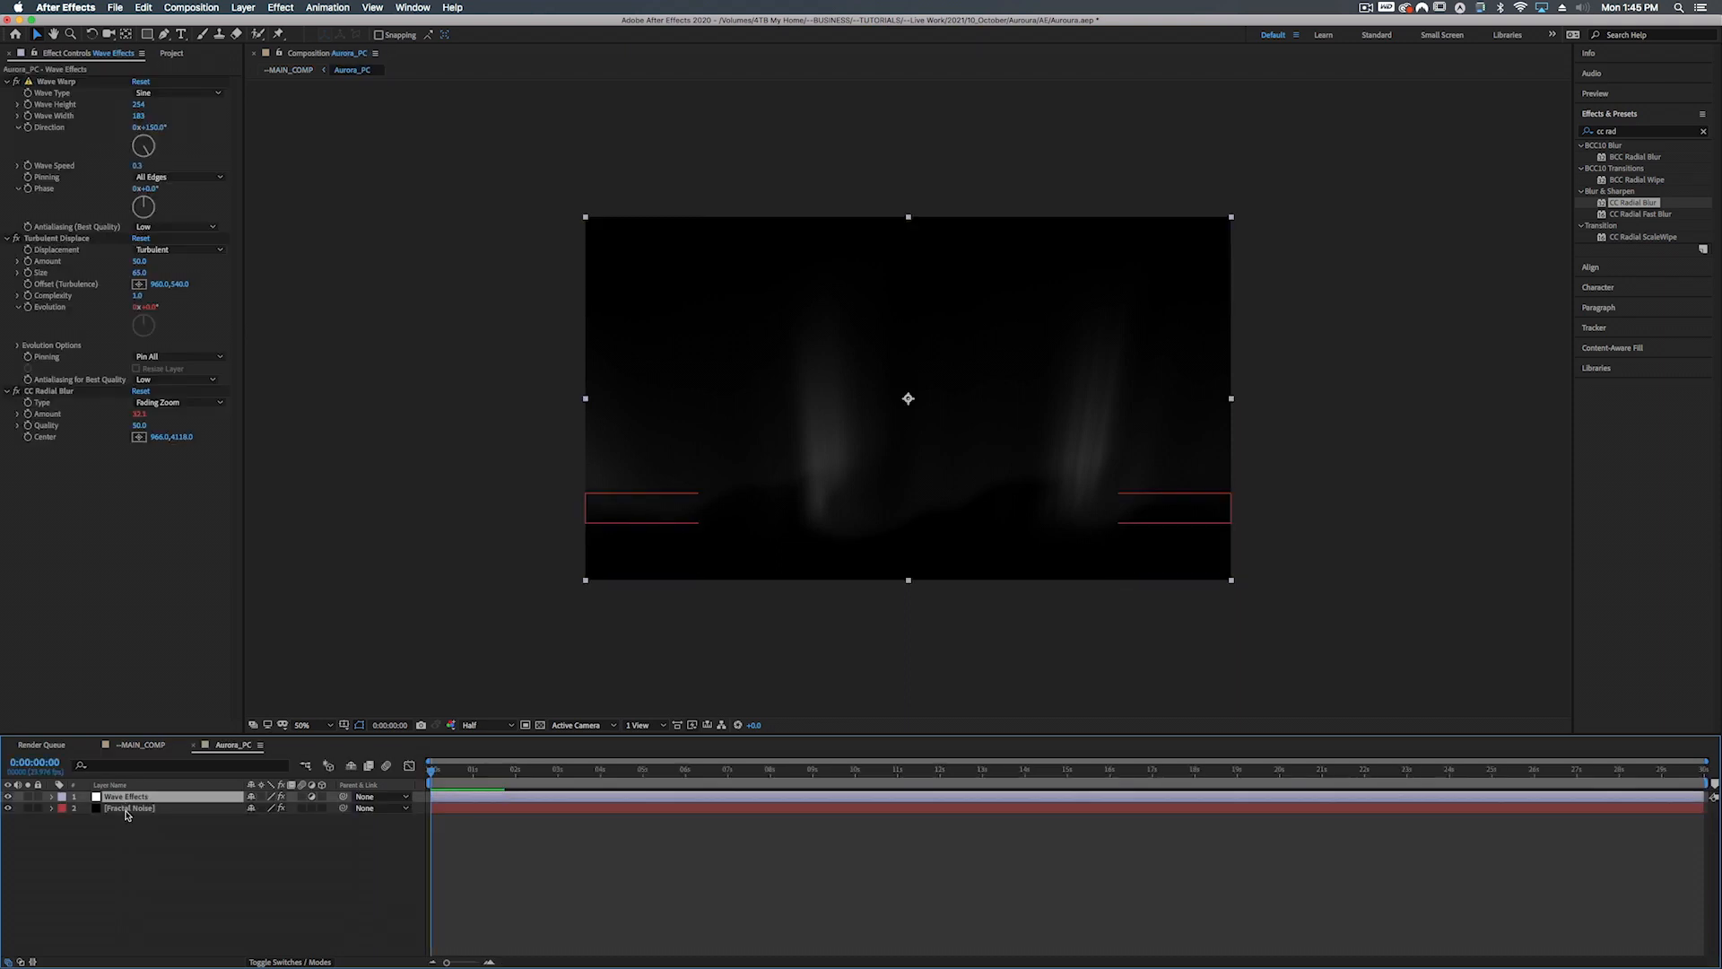
left_click(137, 746)
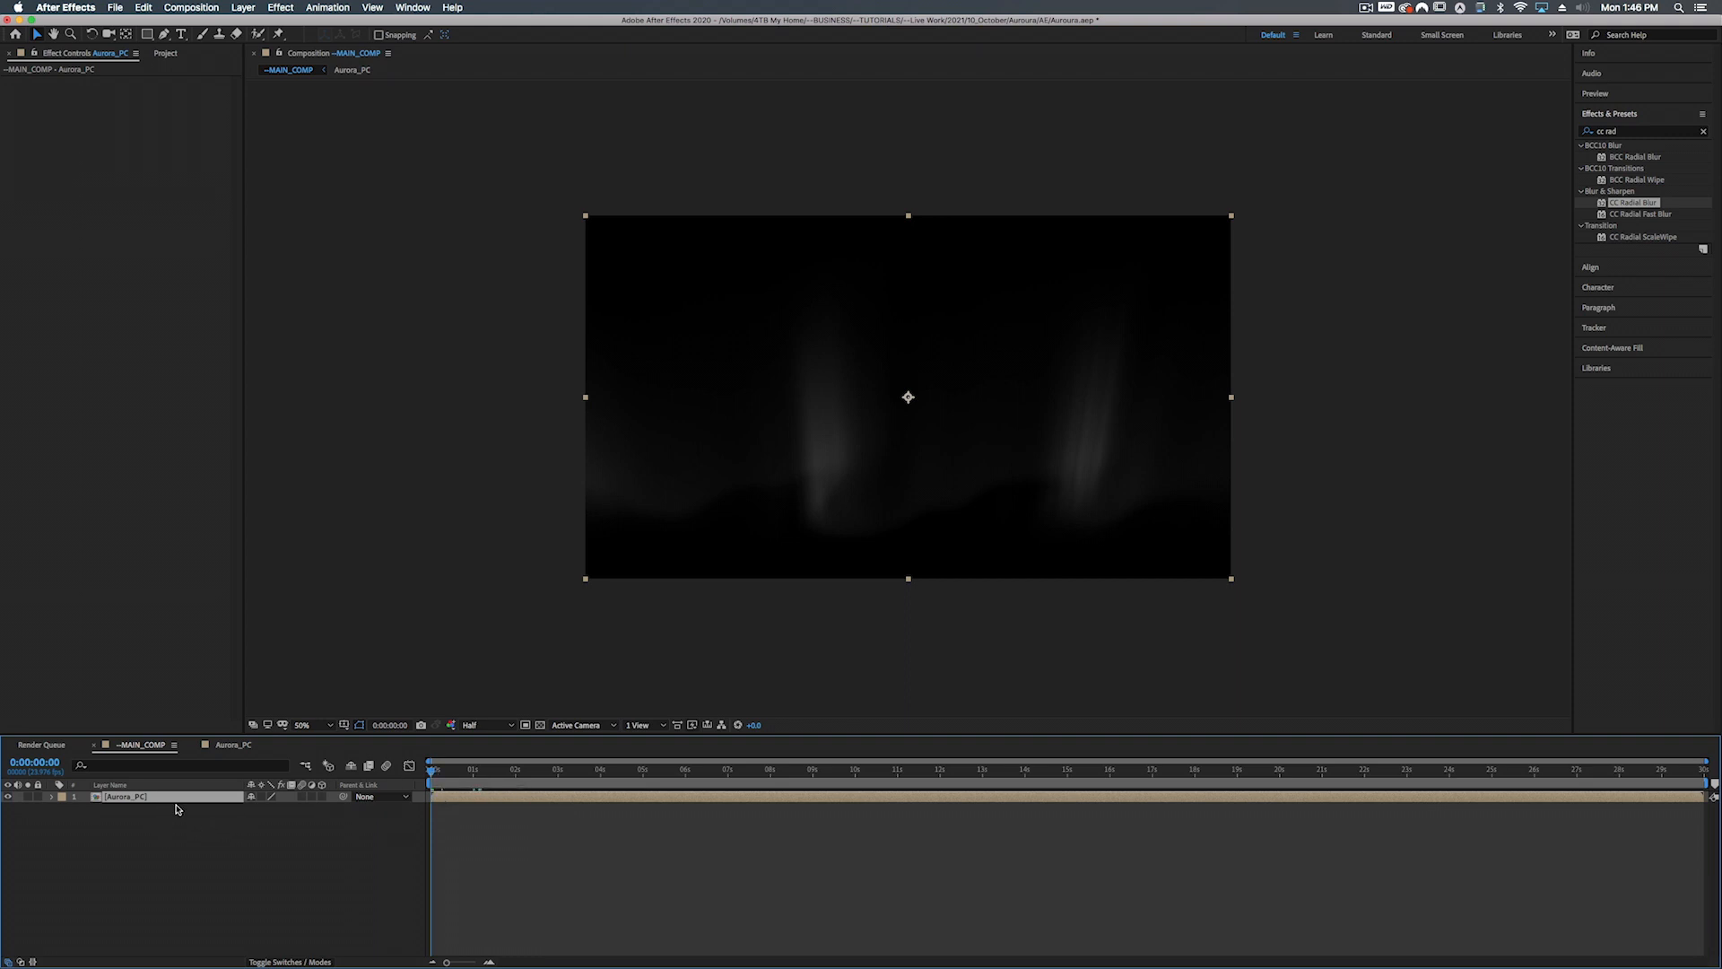
Preview the aurora from the start and check the composition's transparency with the transparency grid
left_click(444, 773)
left_click_drag(444, 774, 413, 773)
key("h")
key("space")
key("space")
left_click(540, 726)
left_click(540, 727)
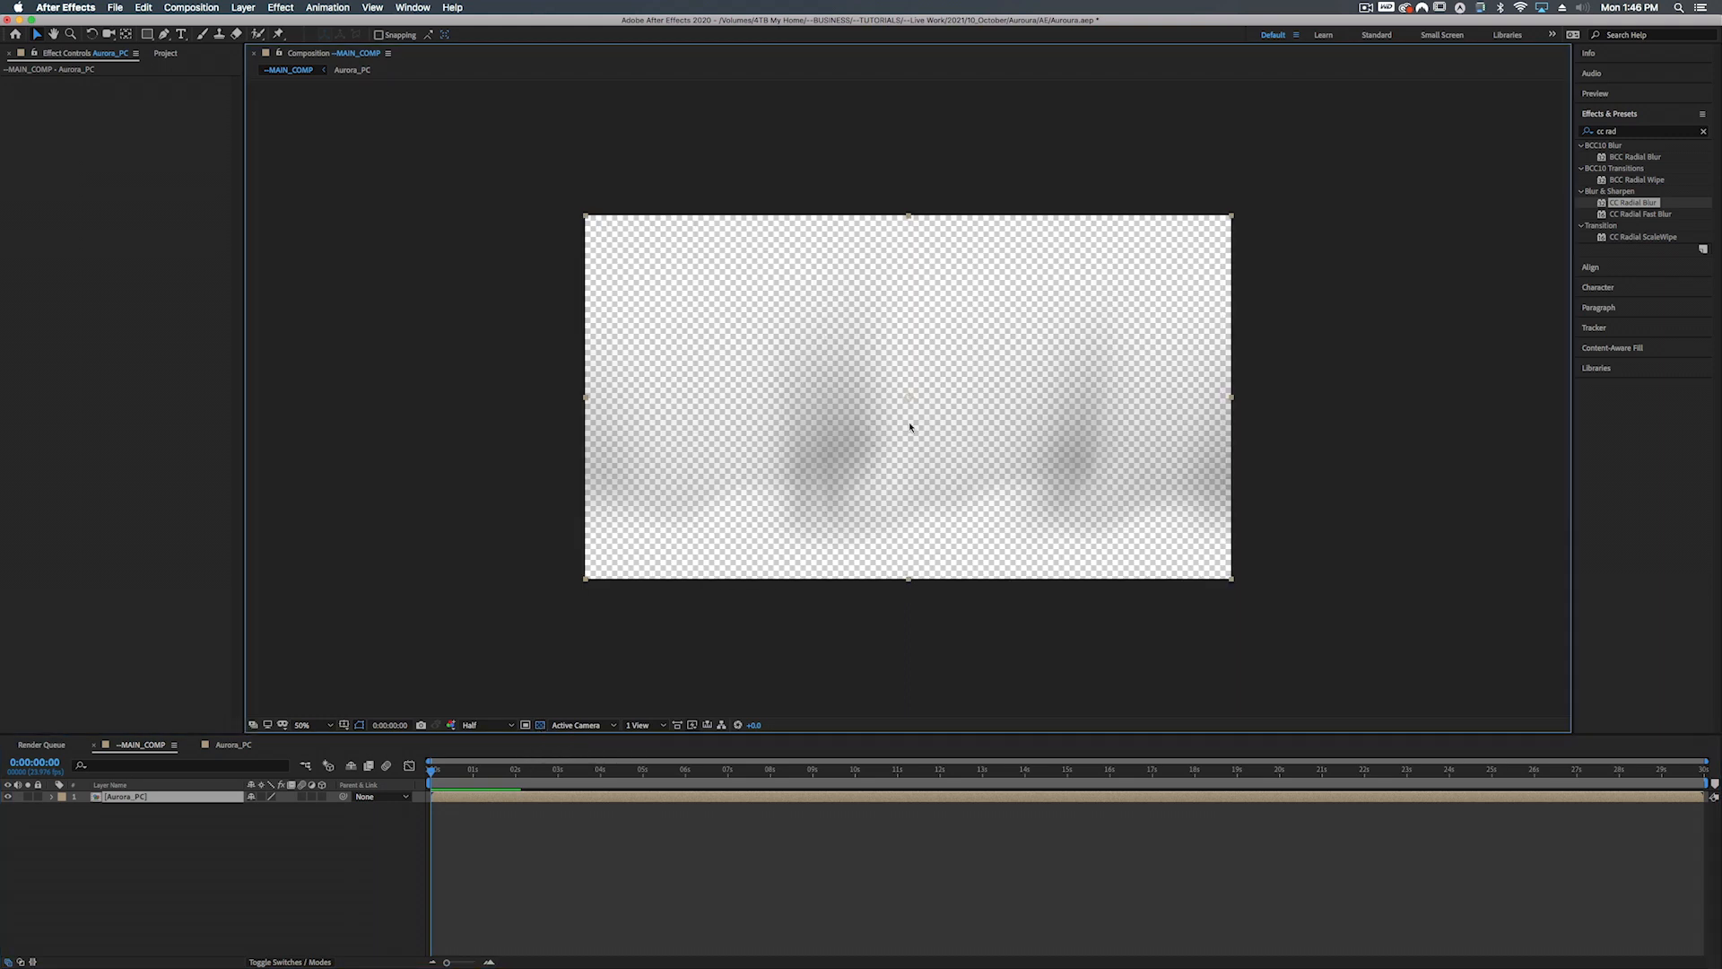
left_click(539, 724)
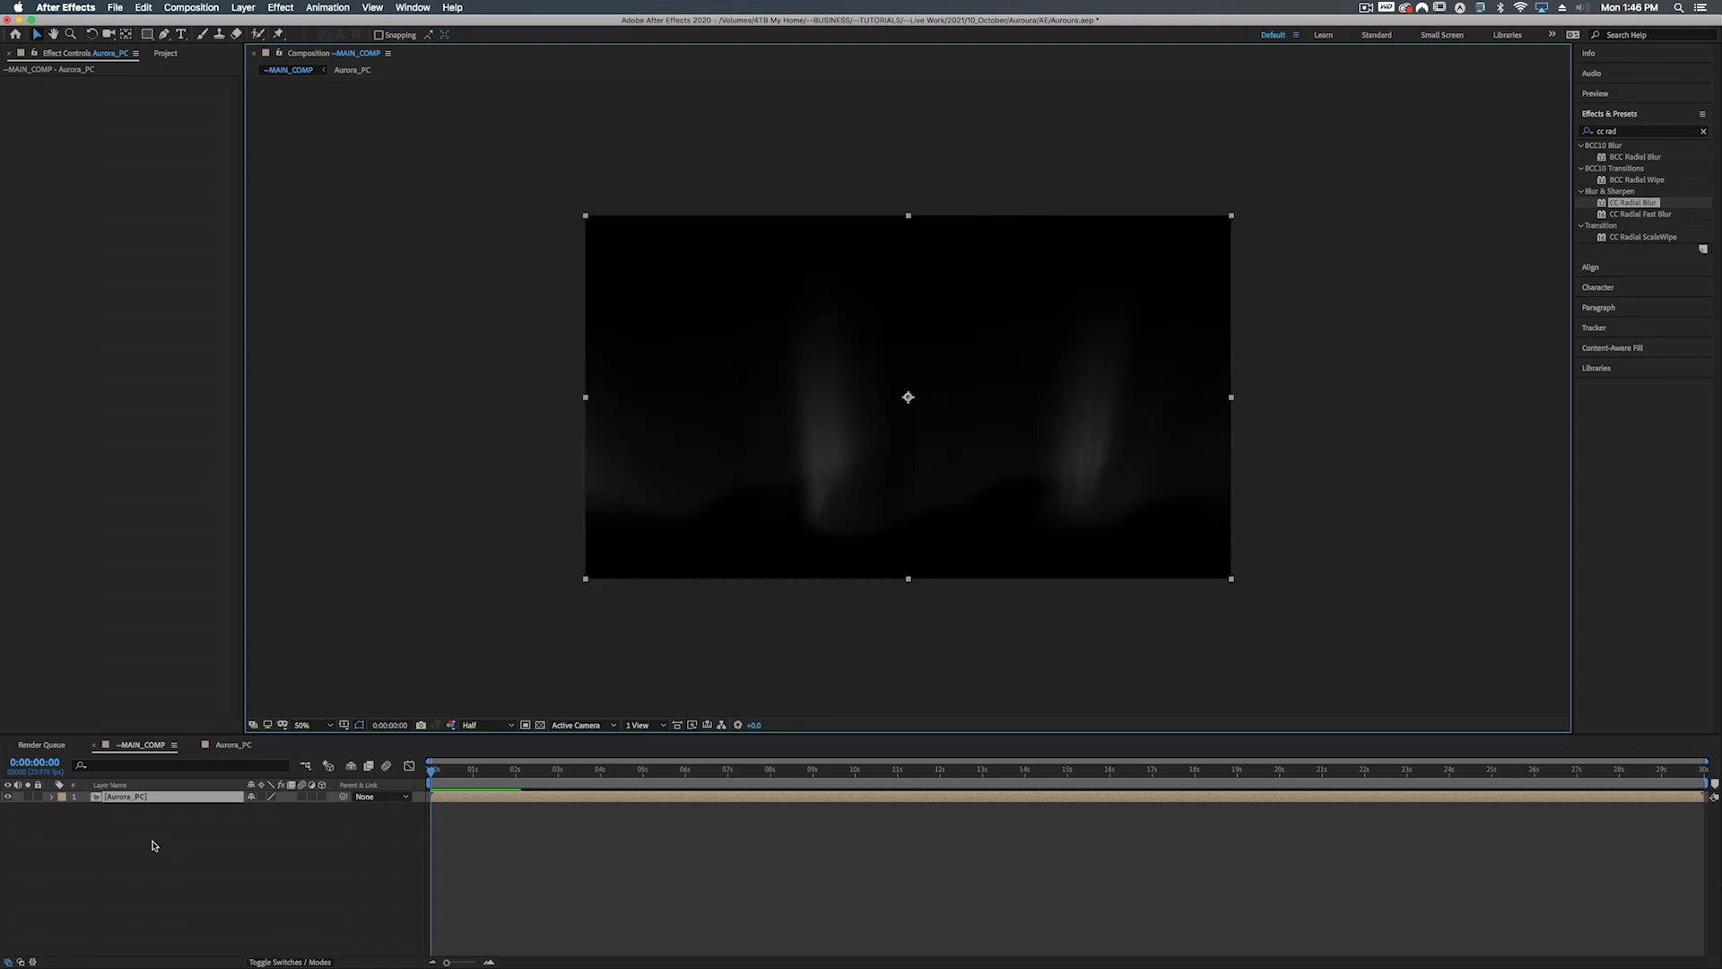
Create a black 1920 x 1080 px solid named Aurora BG and place it below the Aurora_PC layer
right_click(155, 812)
mouse_move(179, 818)
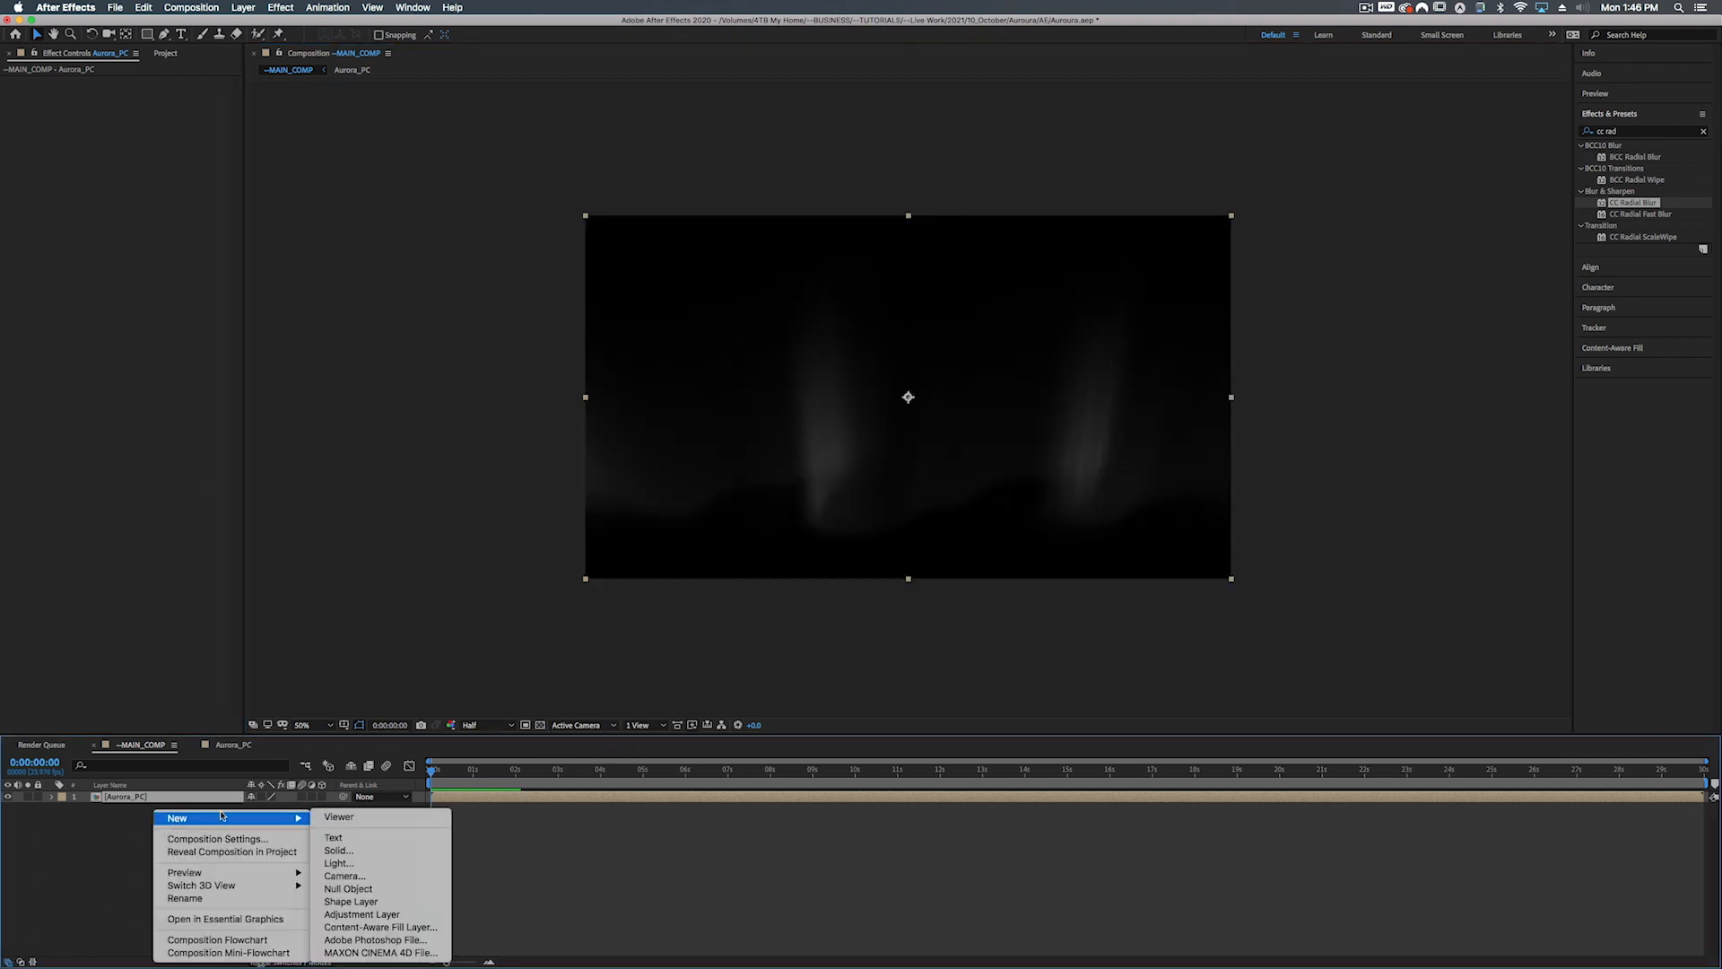
left_click(338, 849)
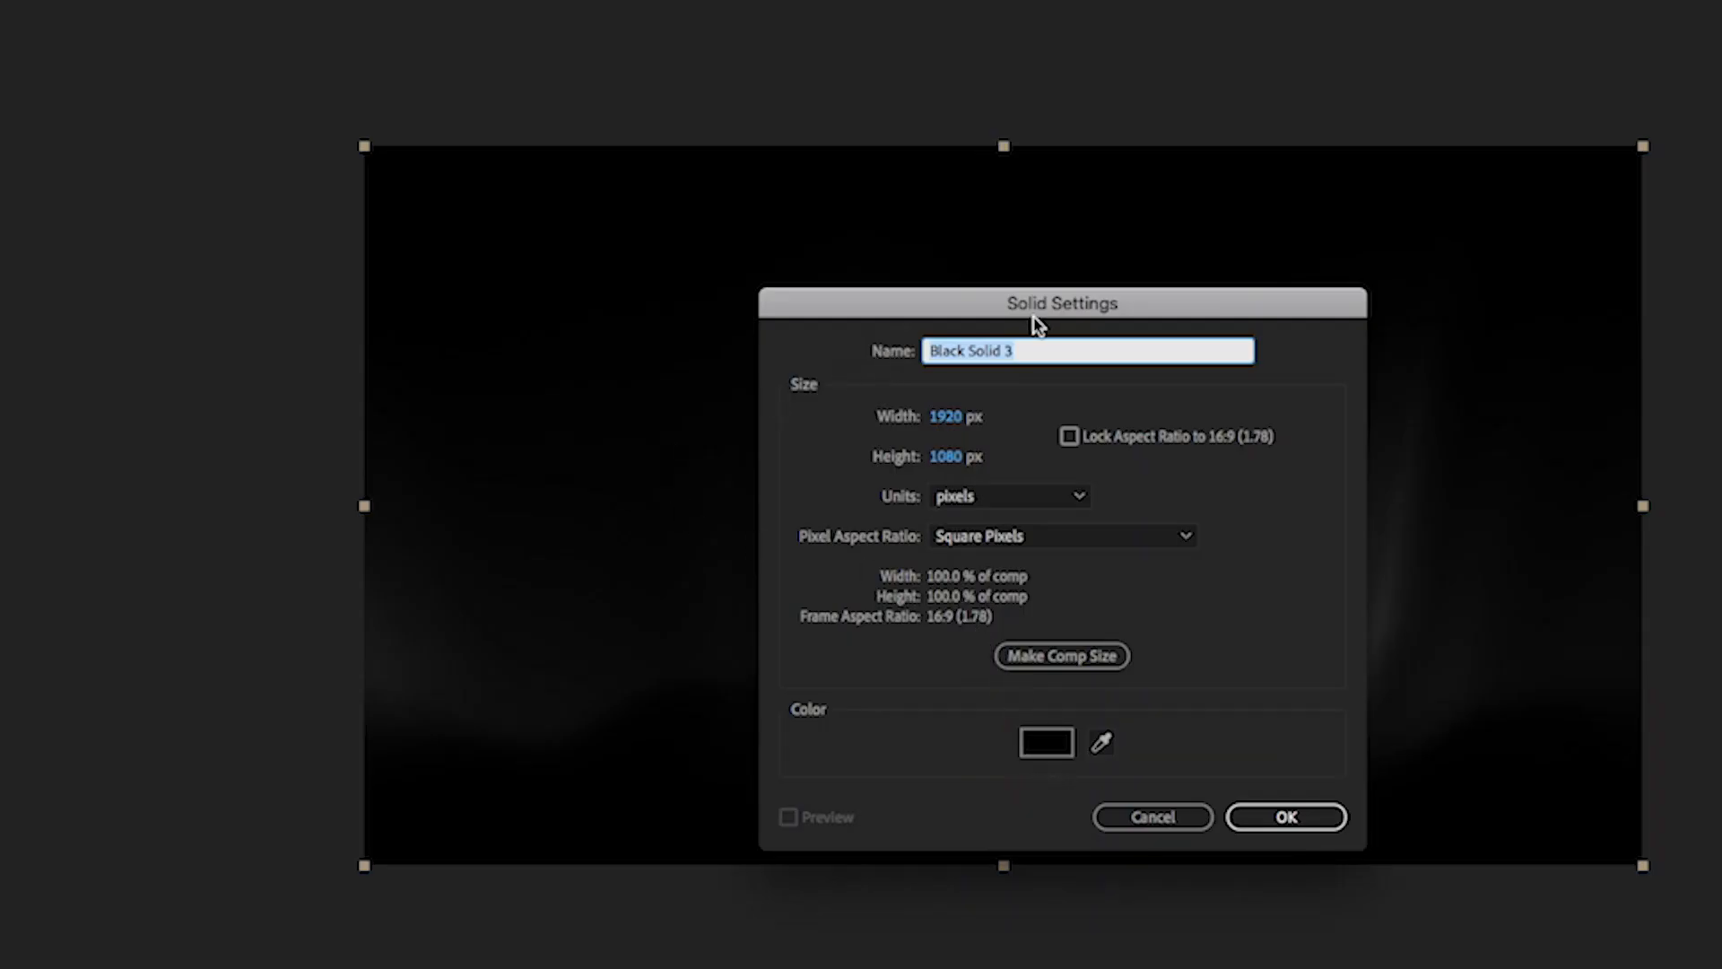
type("Aurora")
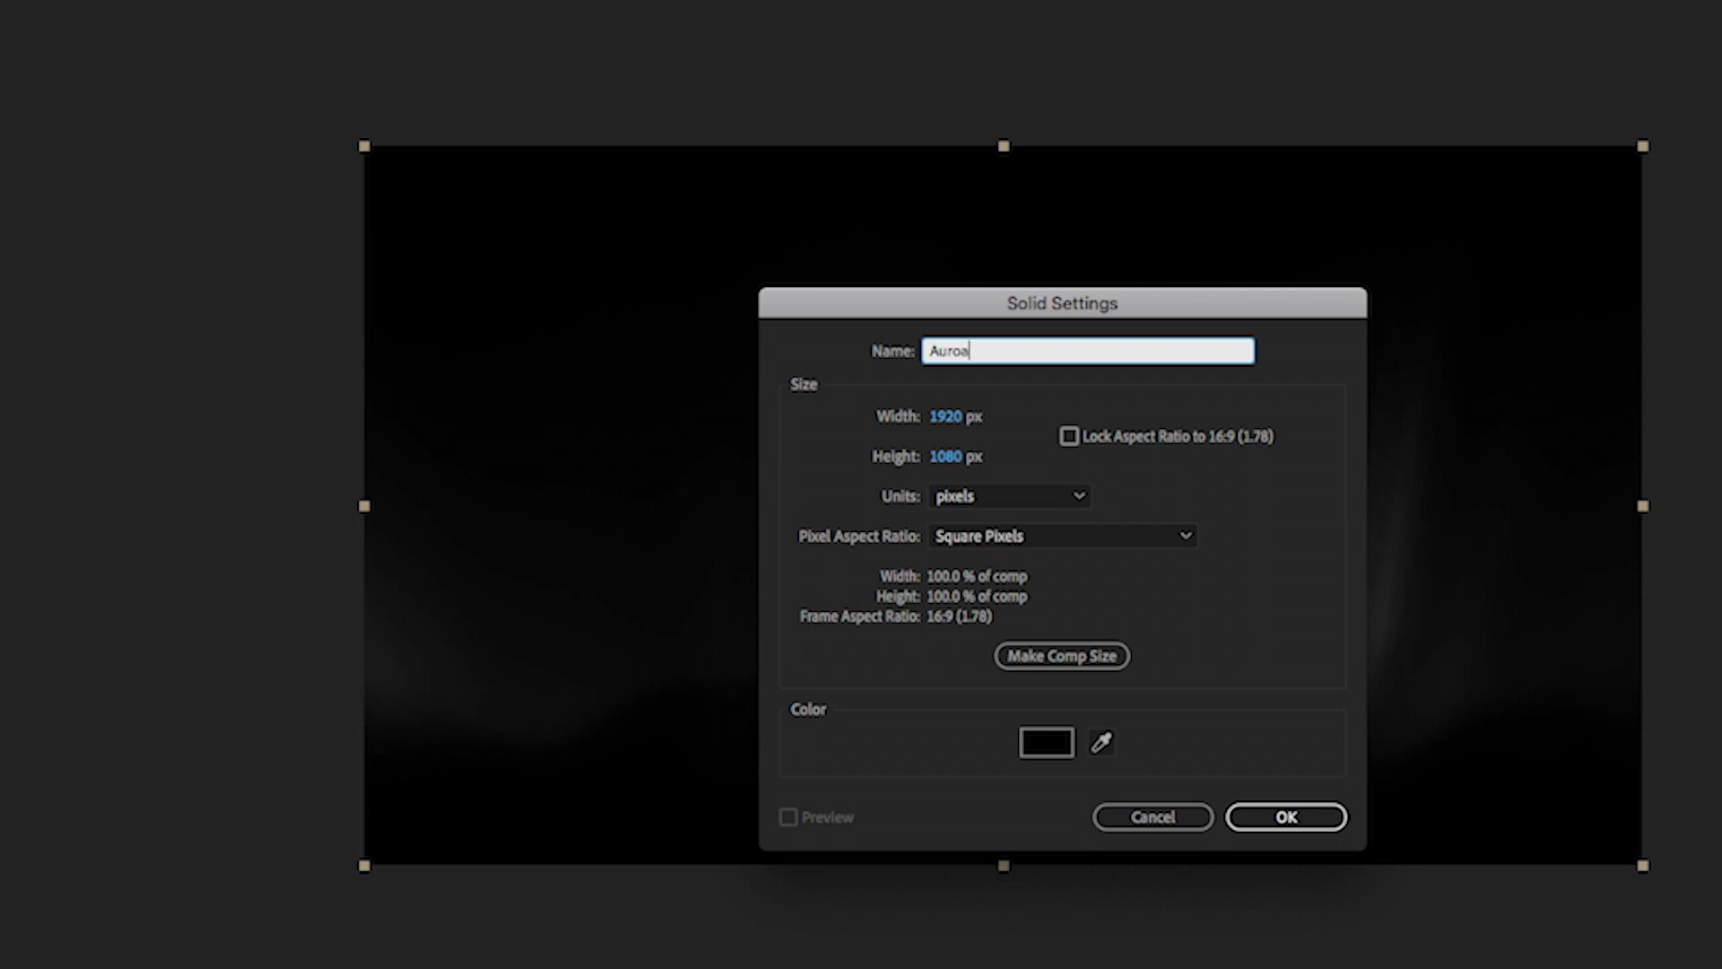
type(" BG")
left_click(1305, 816)
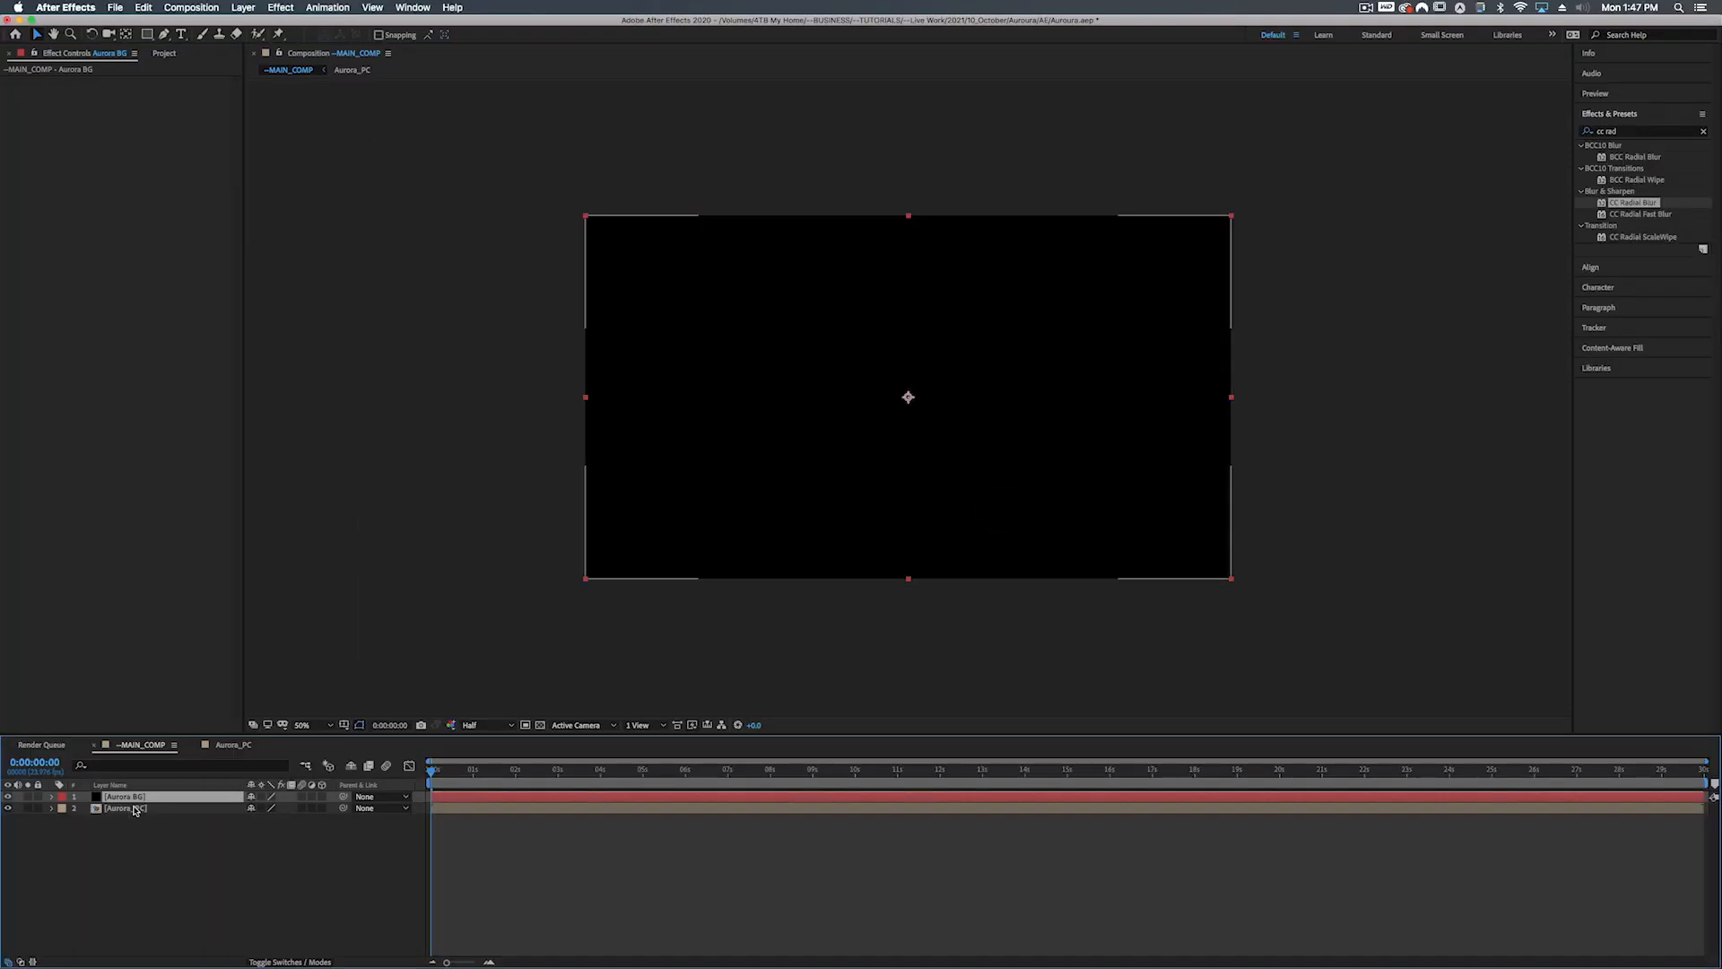
left_click_drag(139, 799, 138, 826)
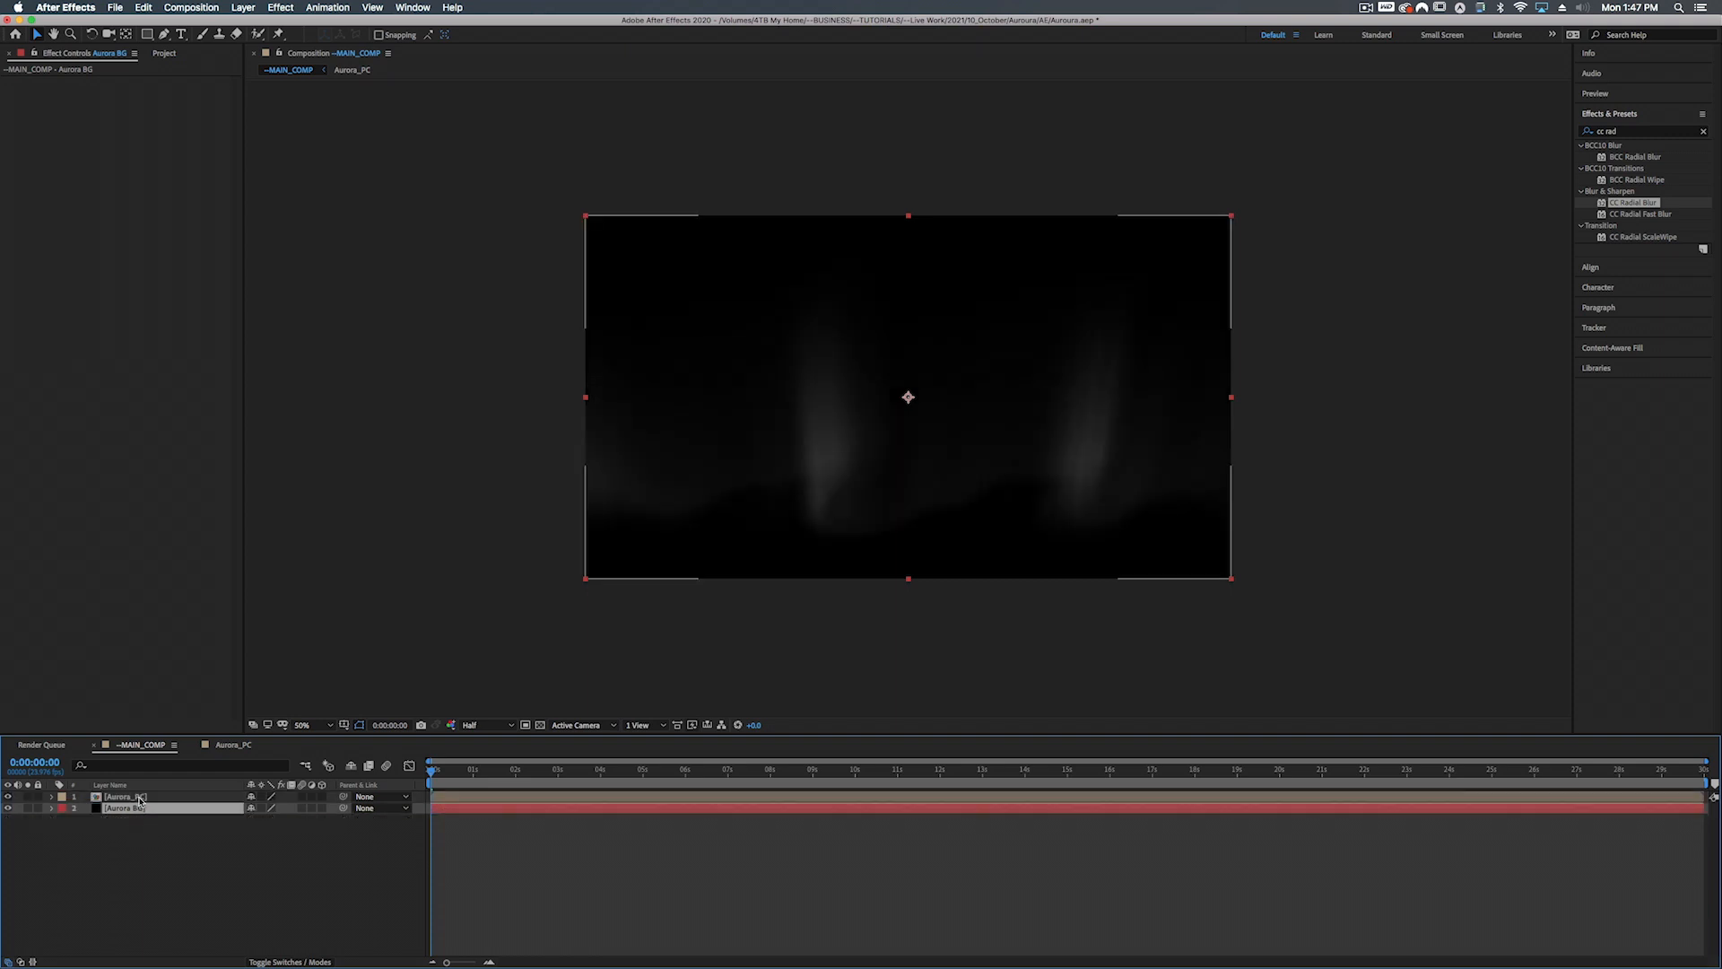
Find the VC Color Vibrance effect and apply it to the Aurora_PC layer
left_click(135, 797)
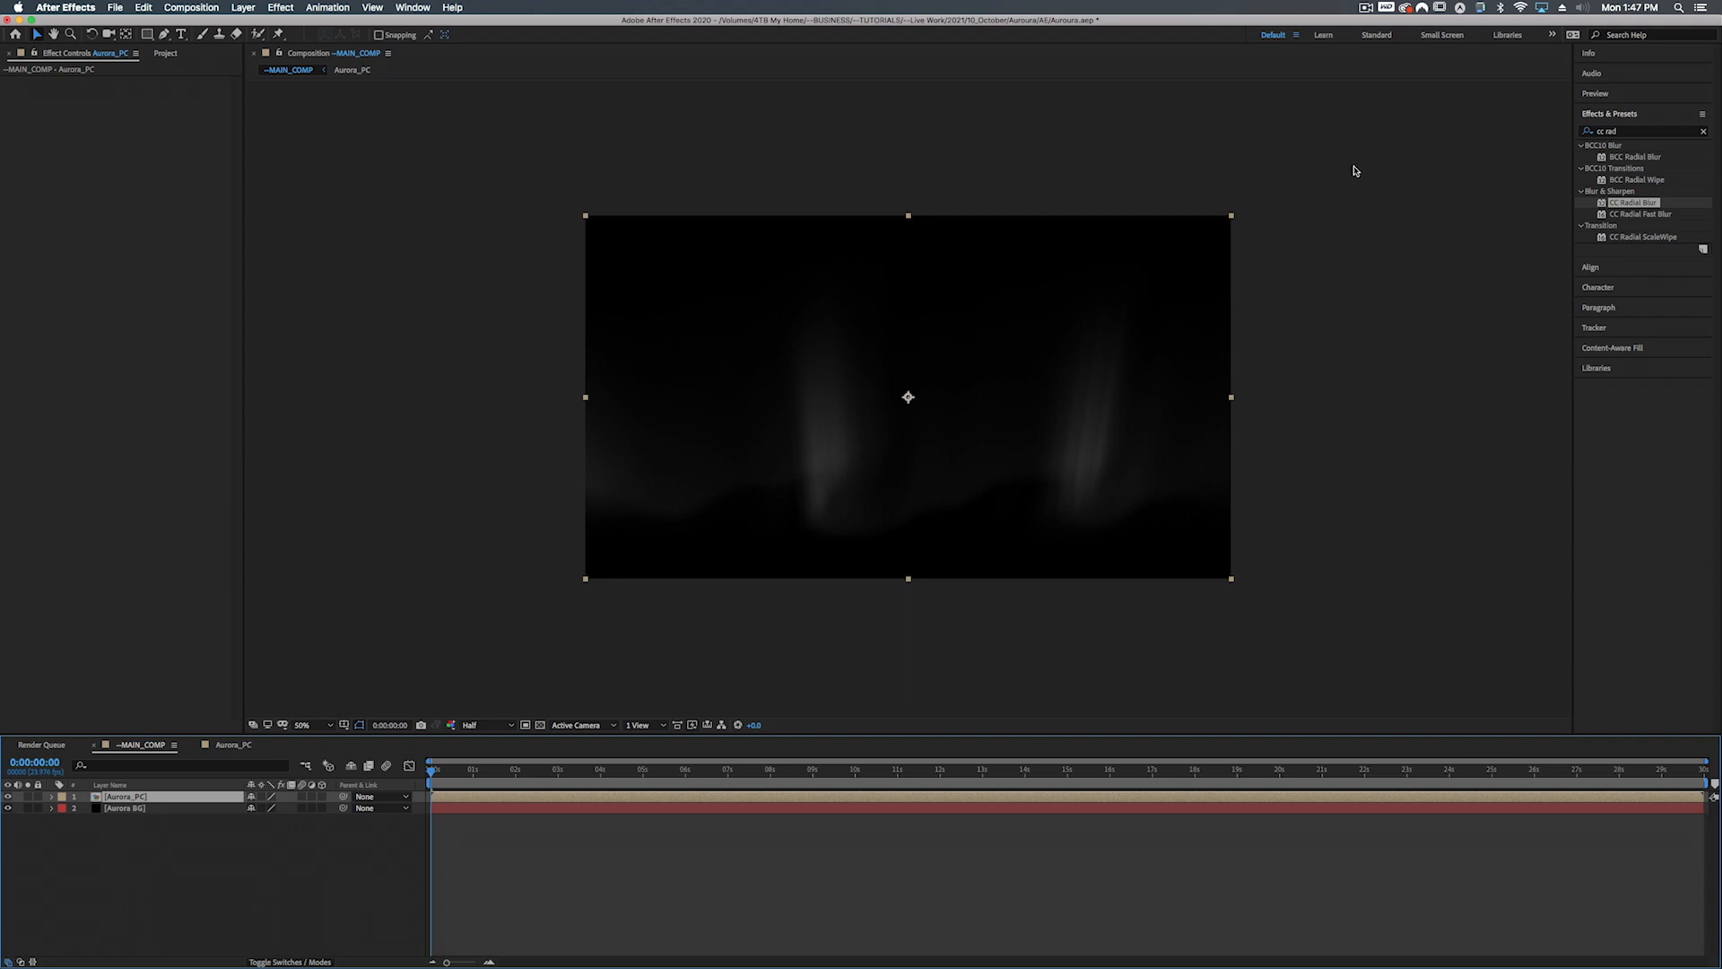
left_click(1593, 132)
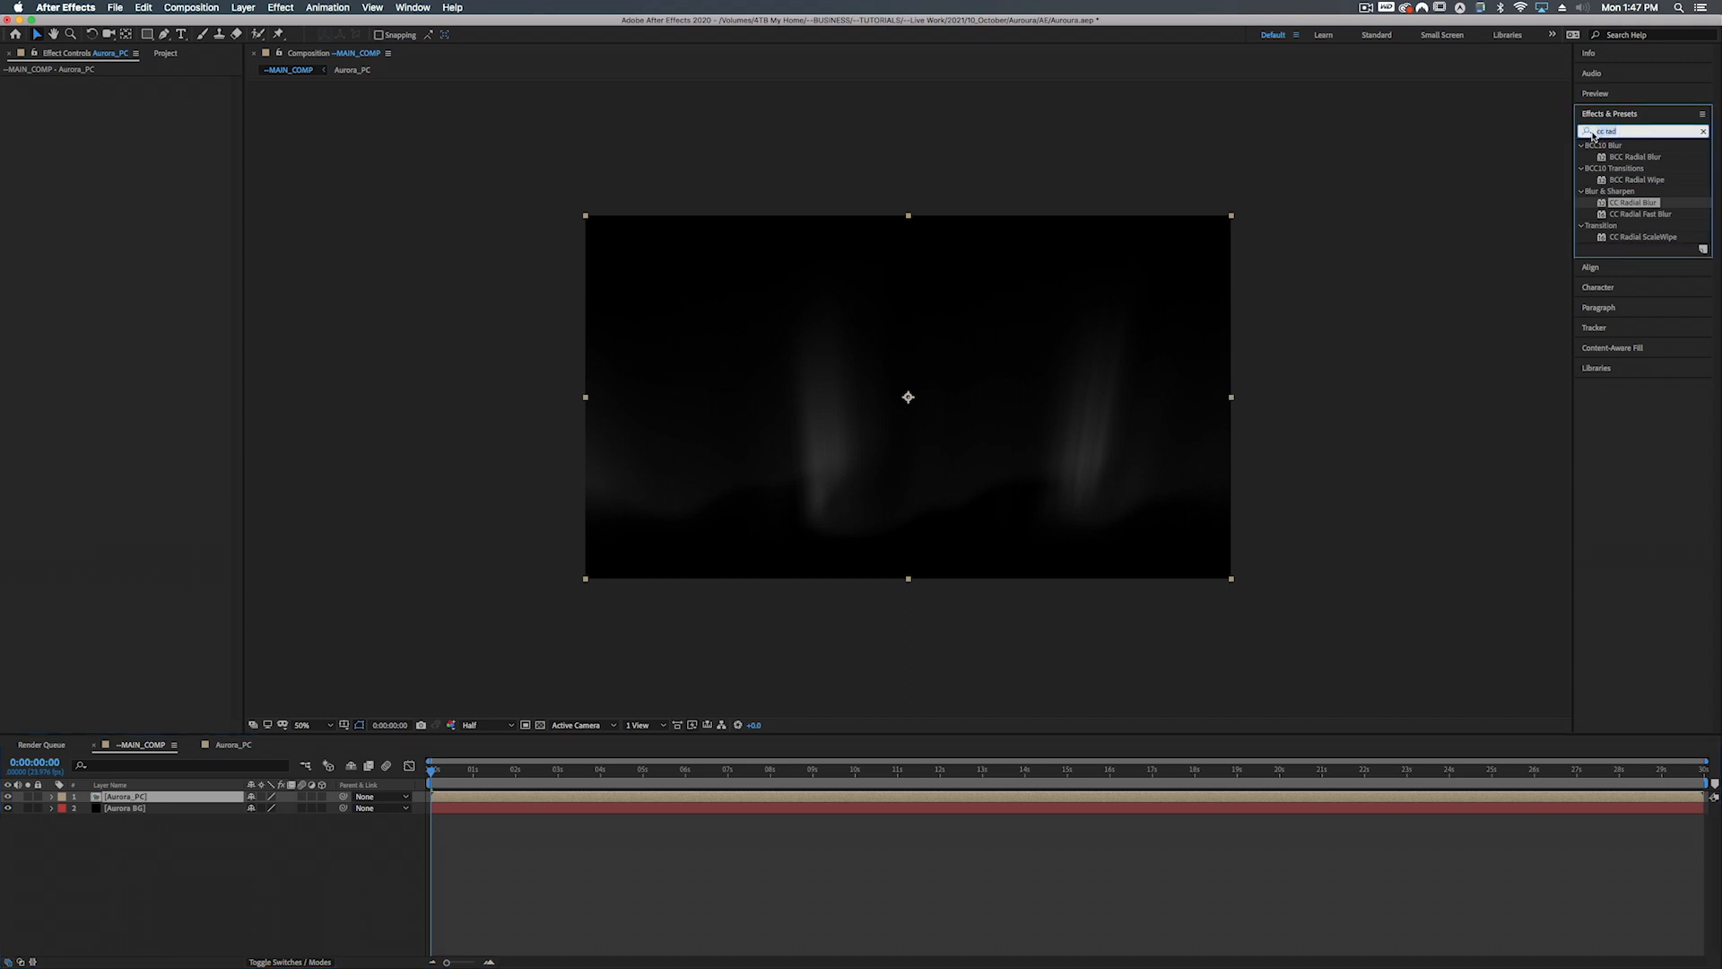
type("vc")
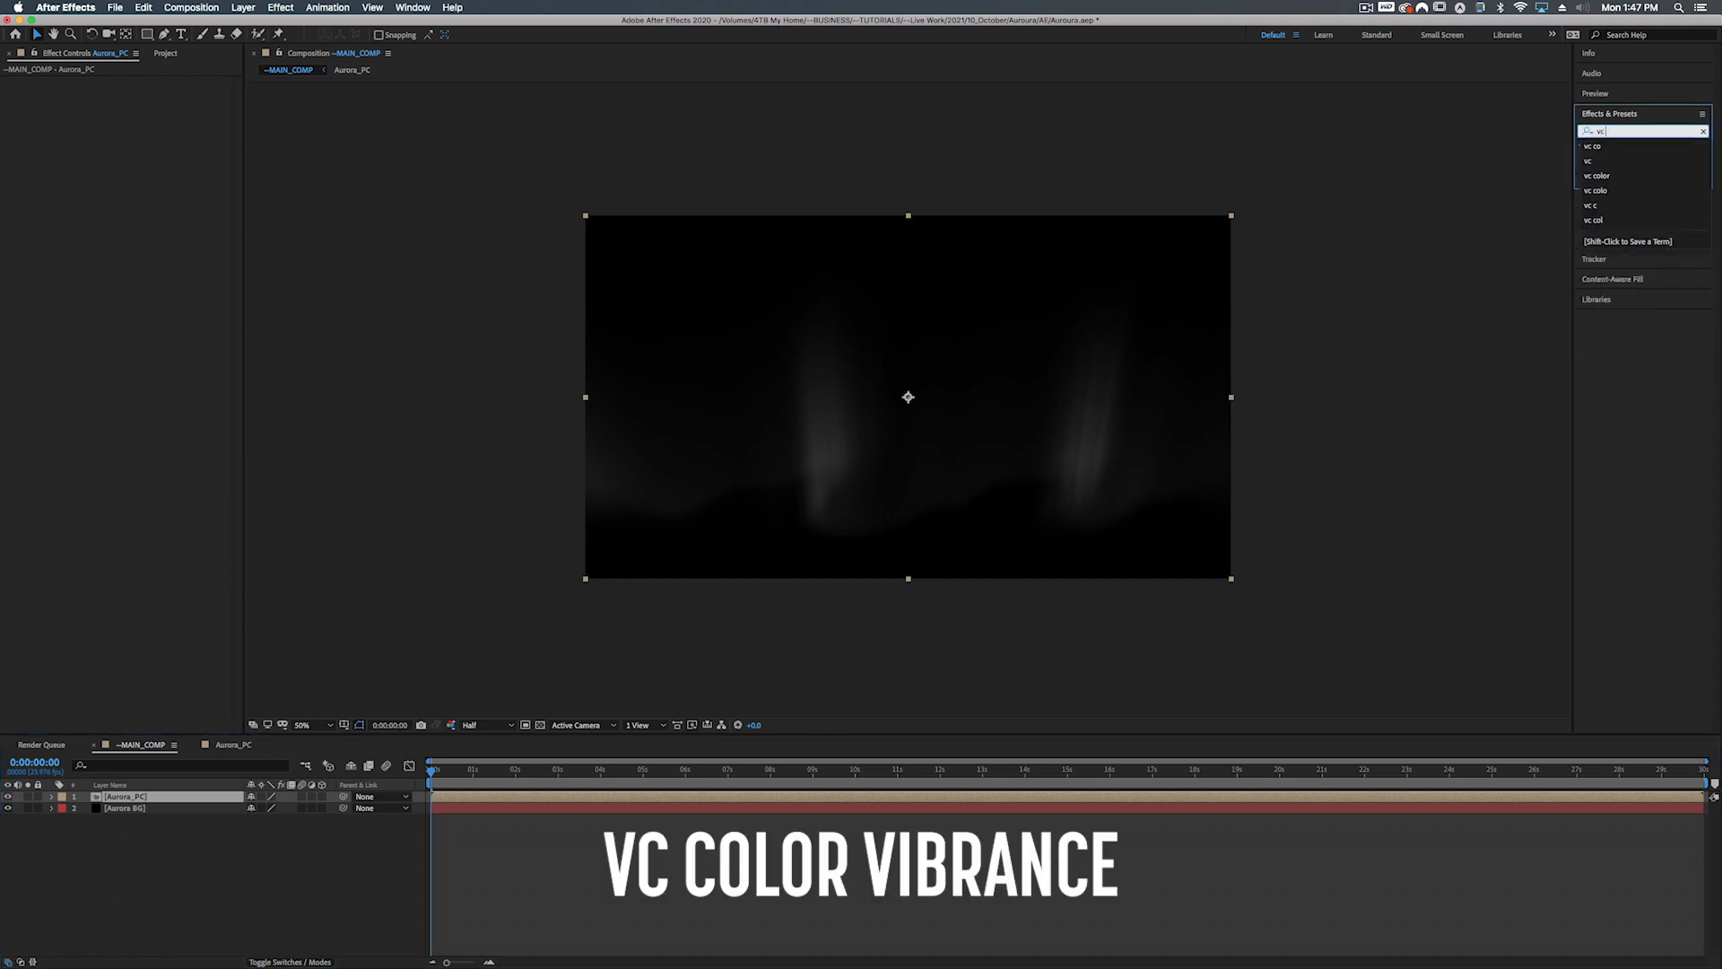
type(" colo")
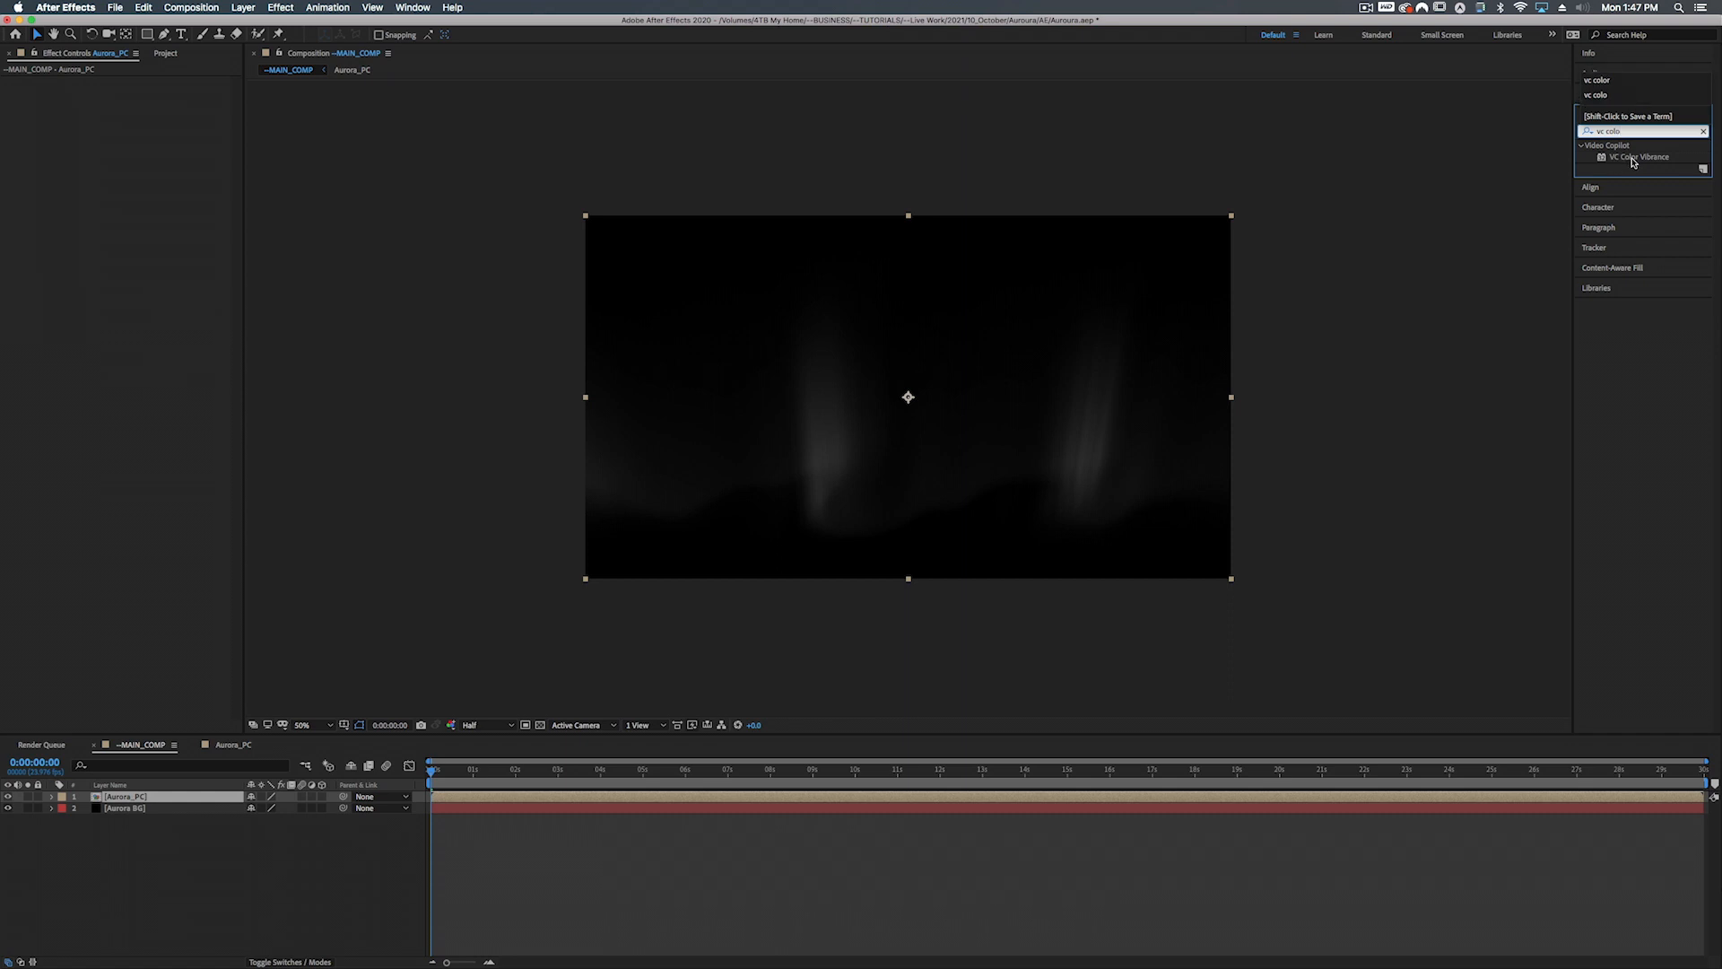
left_click_drag(1633, 162, 142, 808)
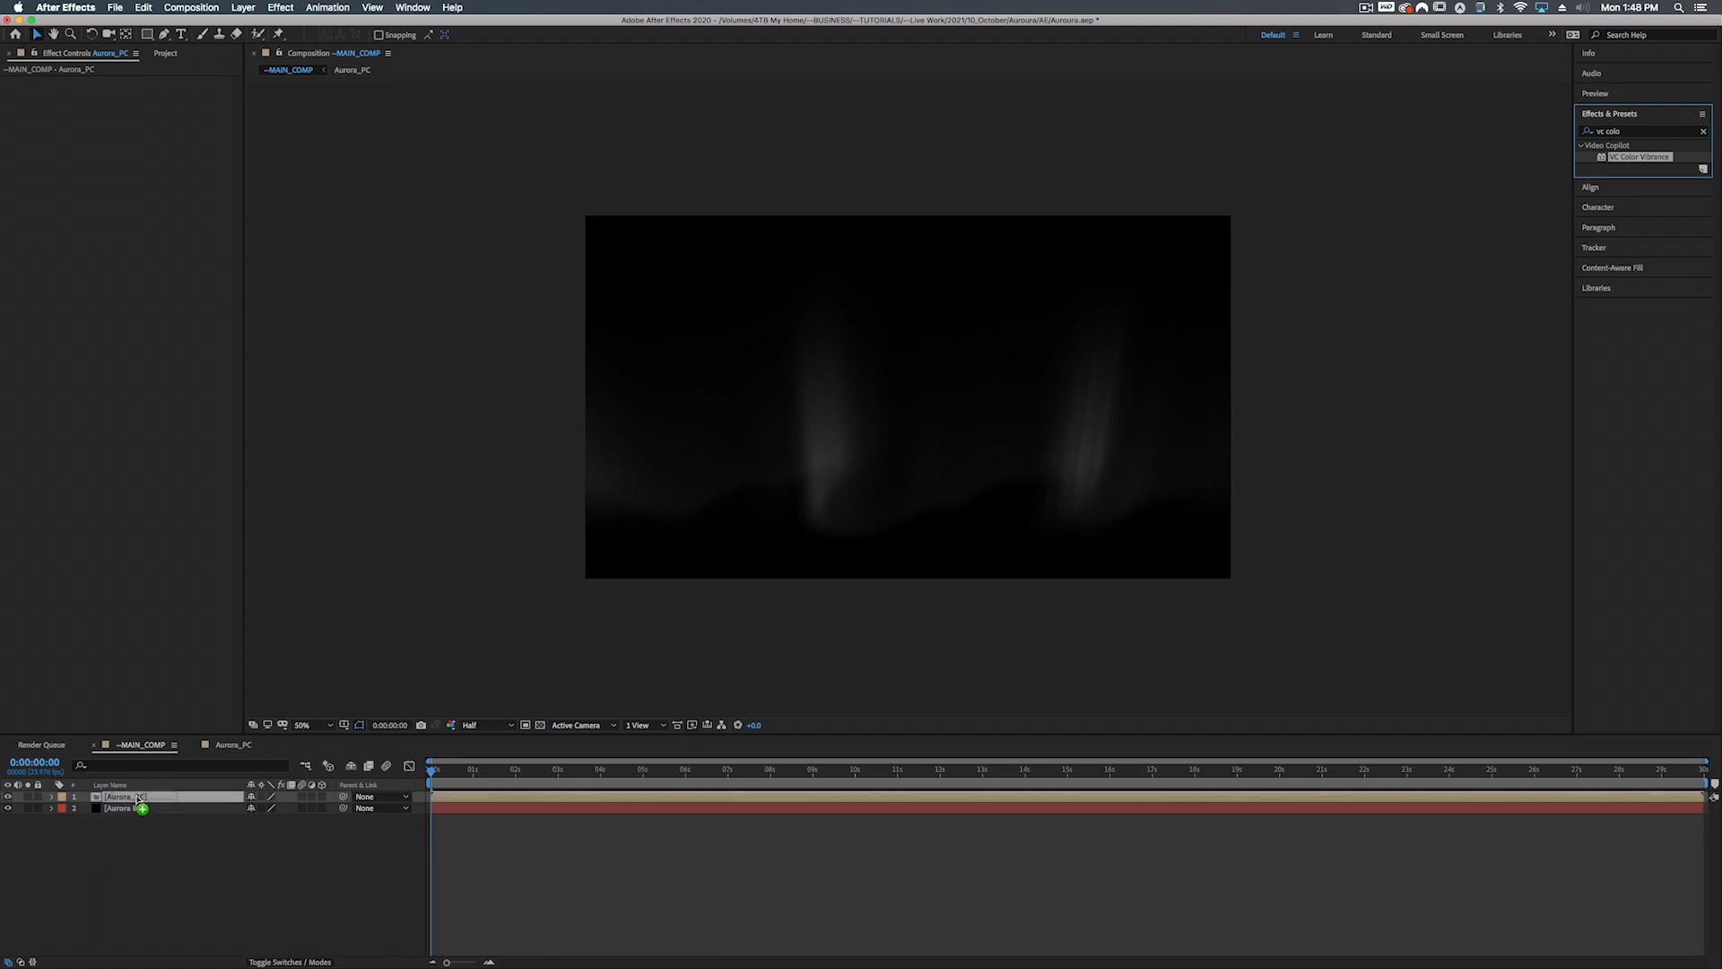
left_click_drag(139, 805, 138, 798)
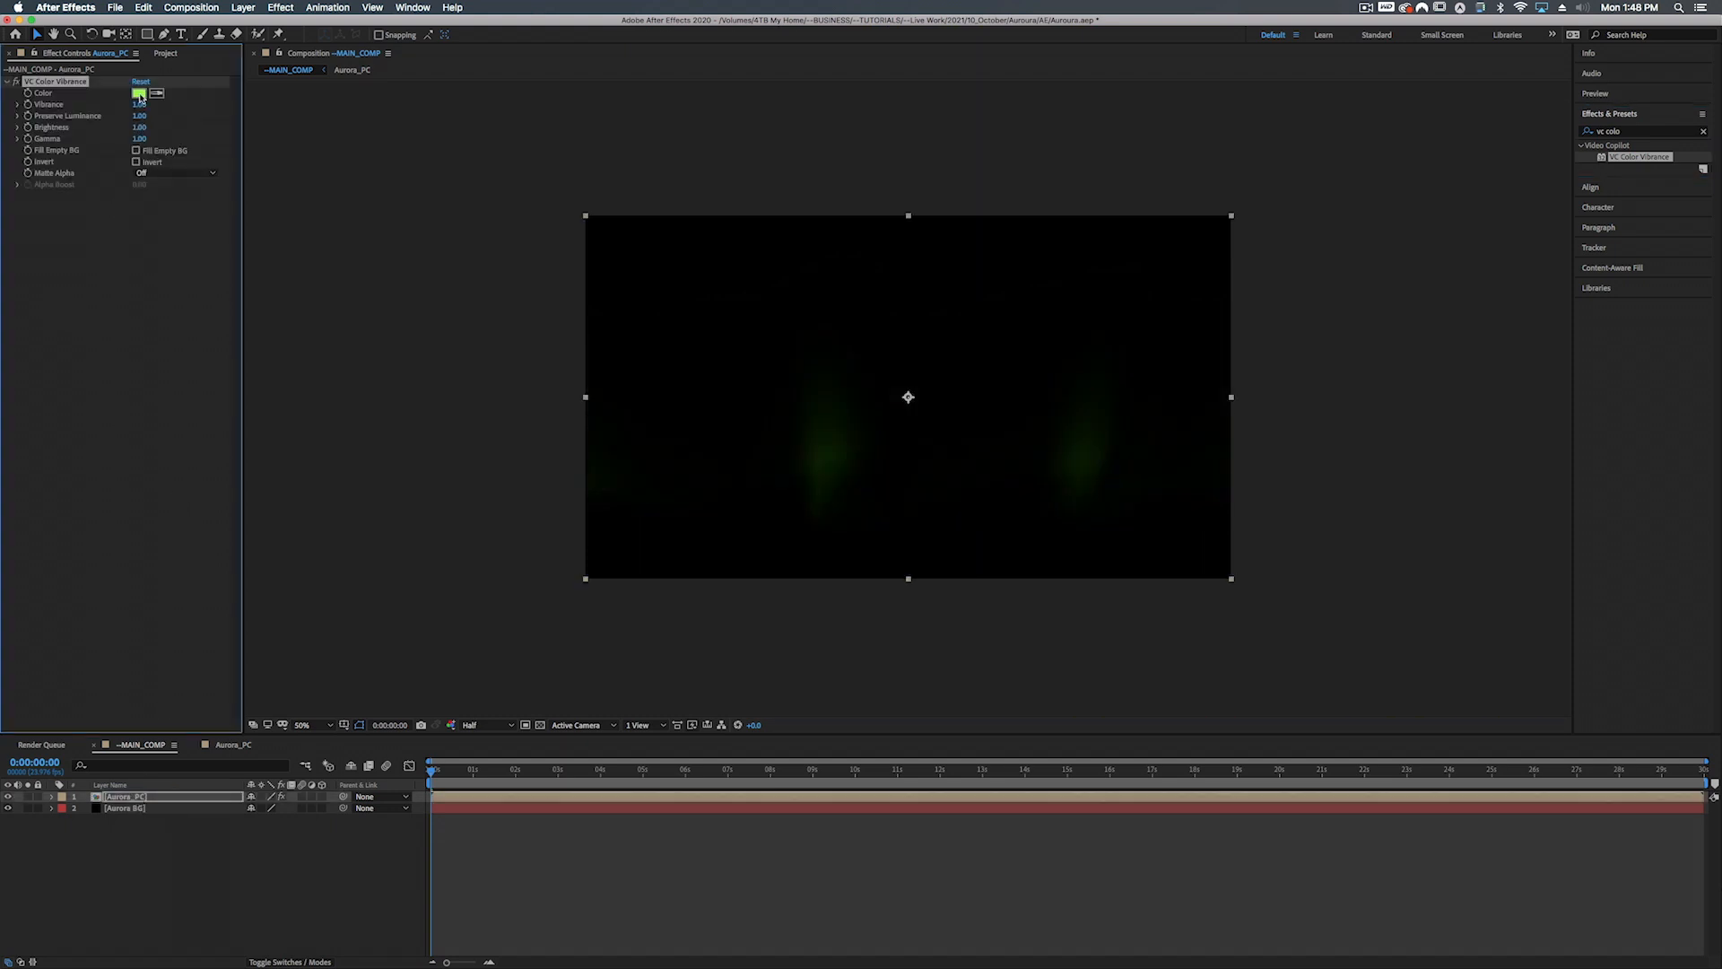
Set the VC Color Vibrance color to a bright blue with hue 191, saturation 100% and brightness 100%
left_click(139, 93)
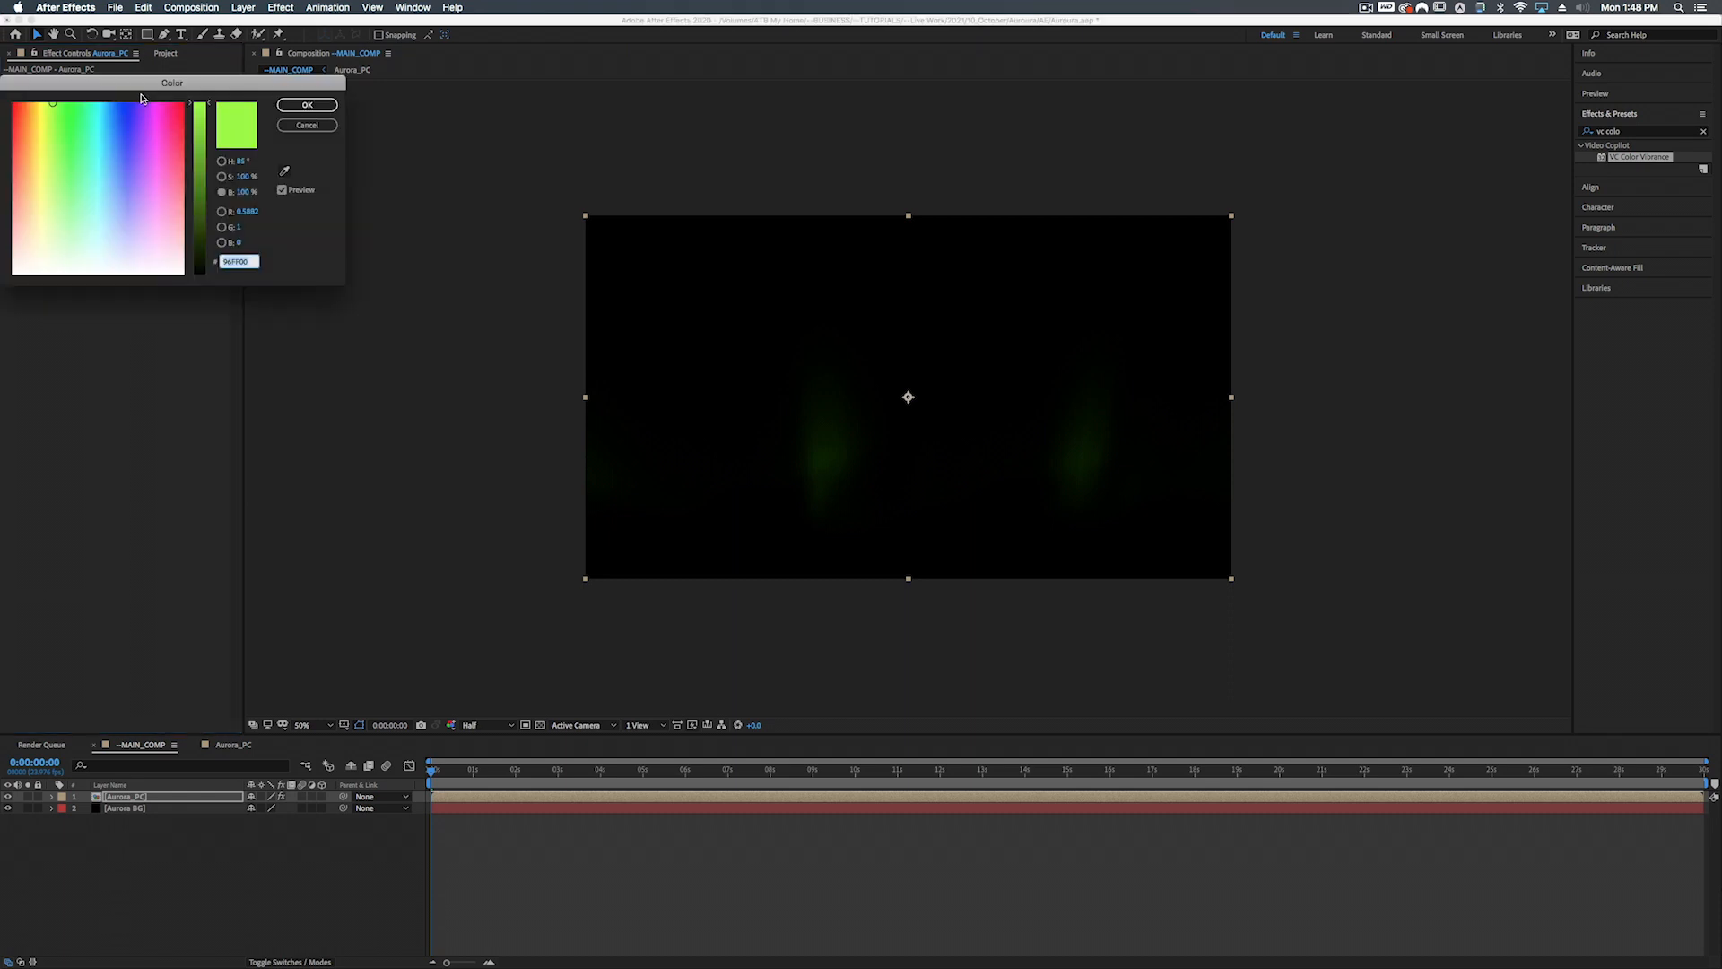
left_click(102, 101)
left_click(100, 101)
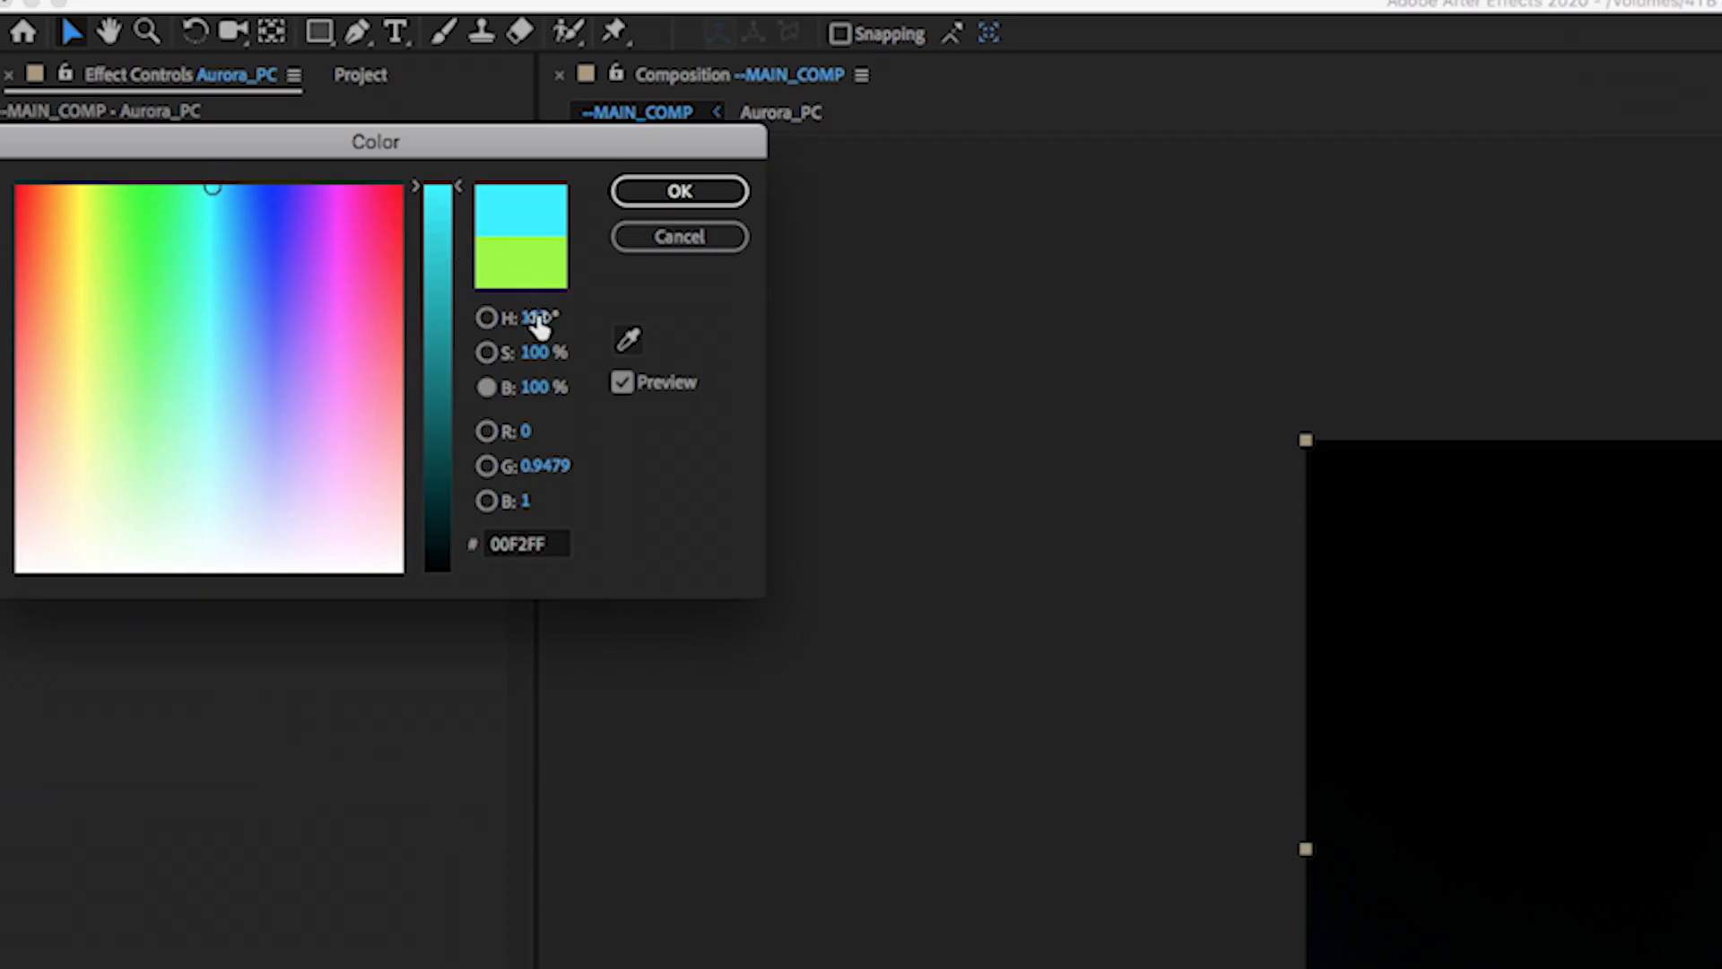
left_click(538, 320)
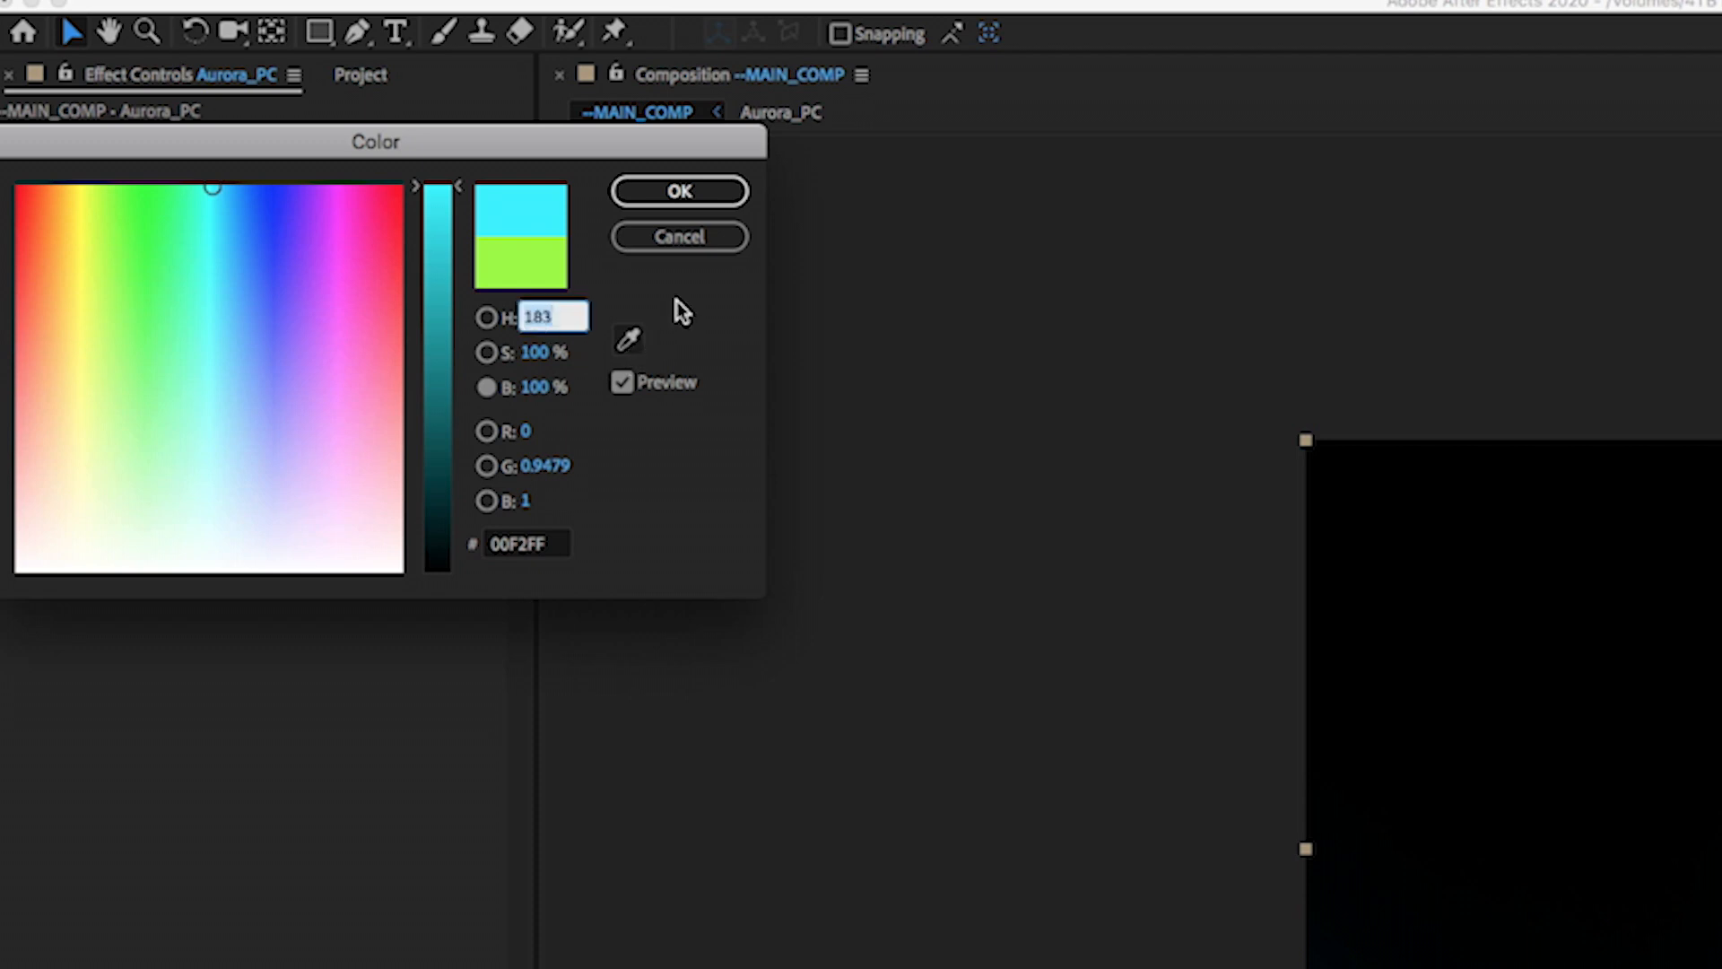
type("191")
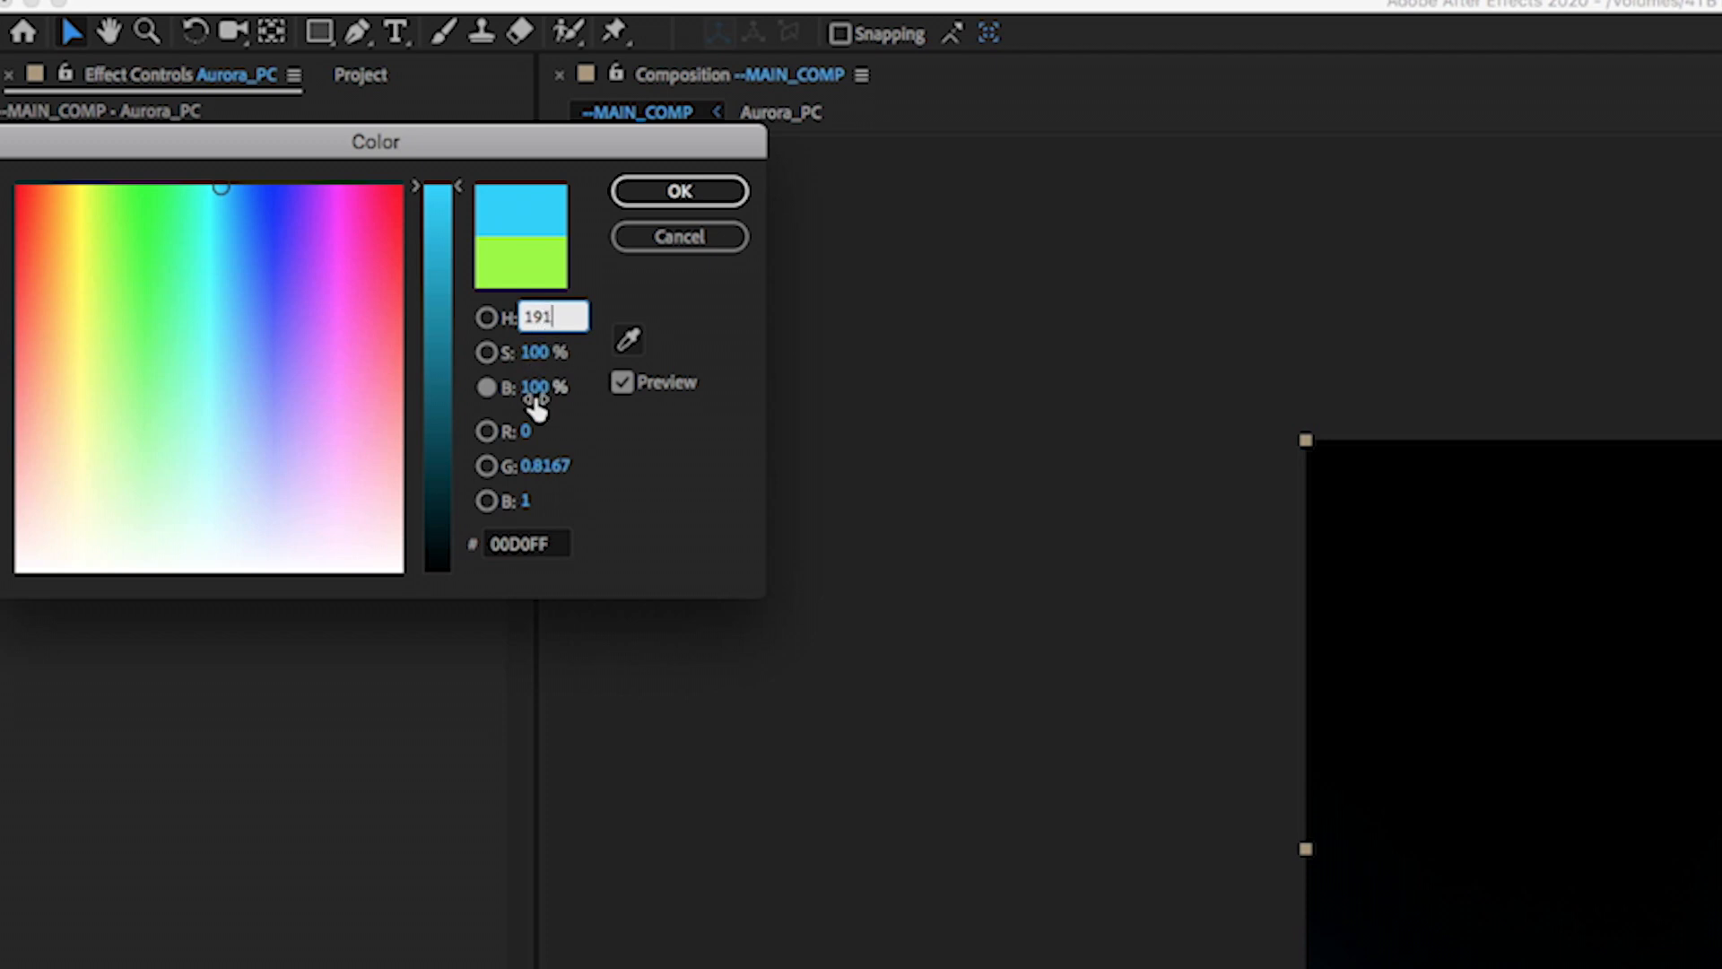
left_click(681, 192)
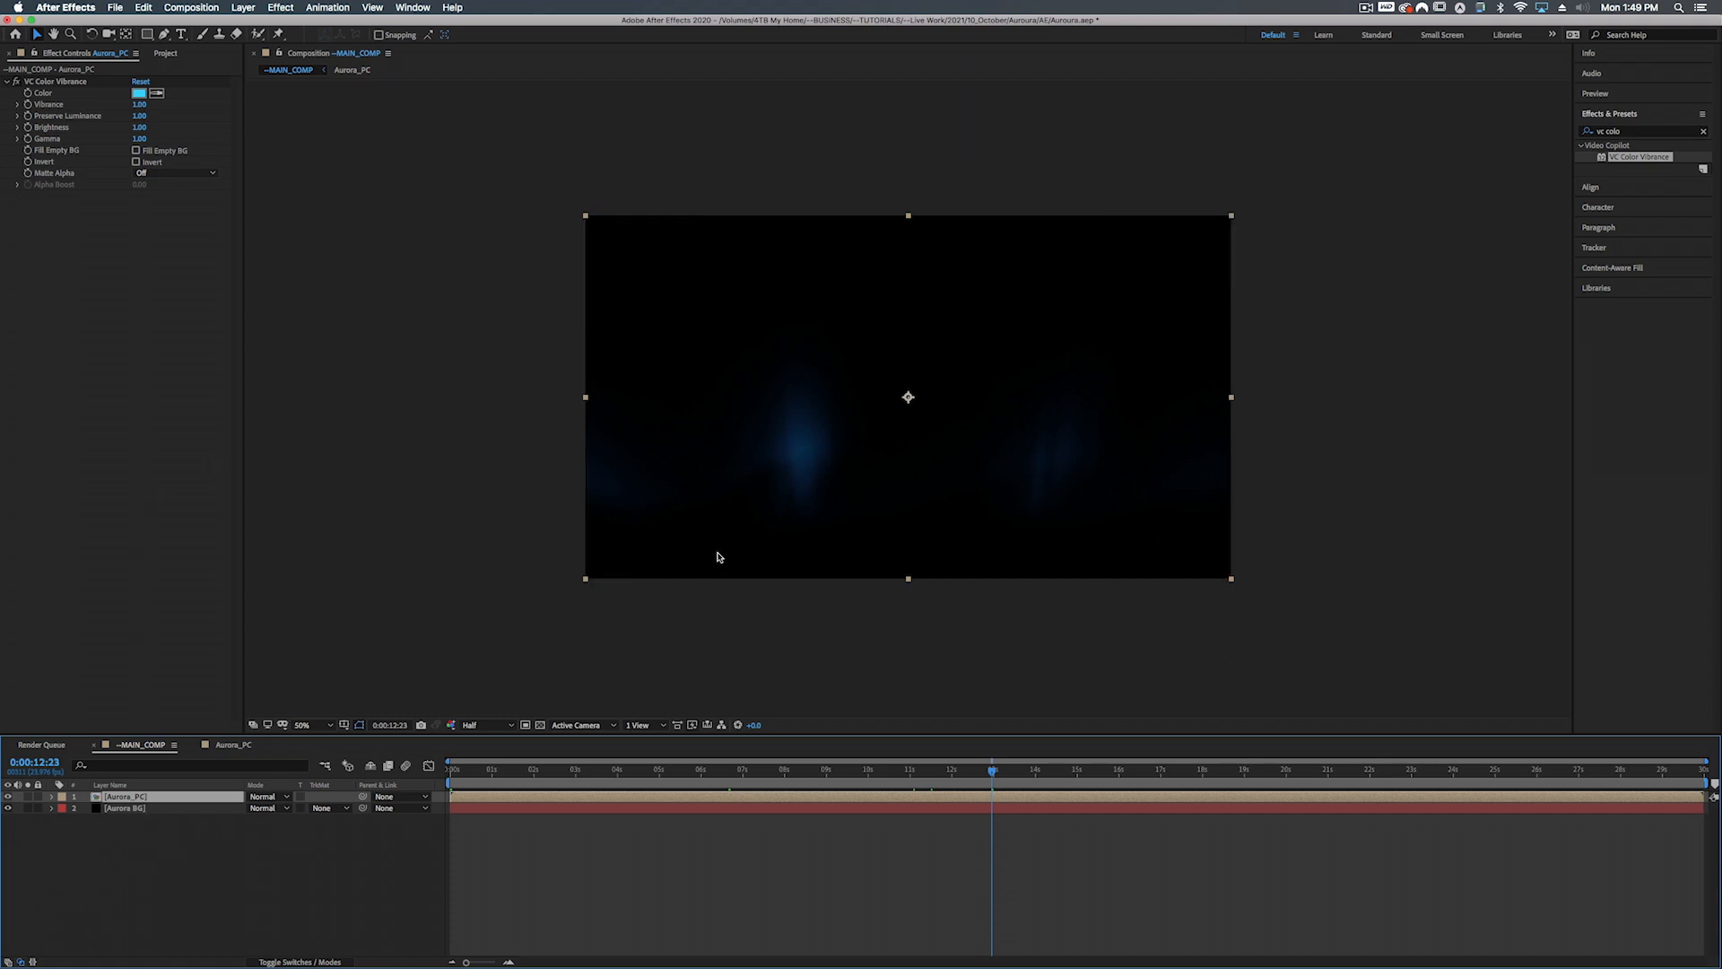
Create an adjustment layer above the Aurora_PC layer and name it Glows
right_click(111, 842)
mouse_move(143, 818)
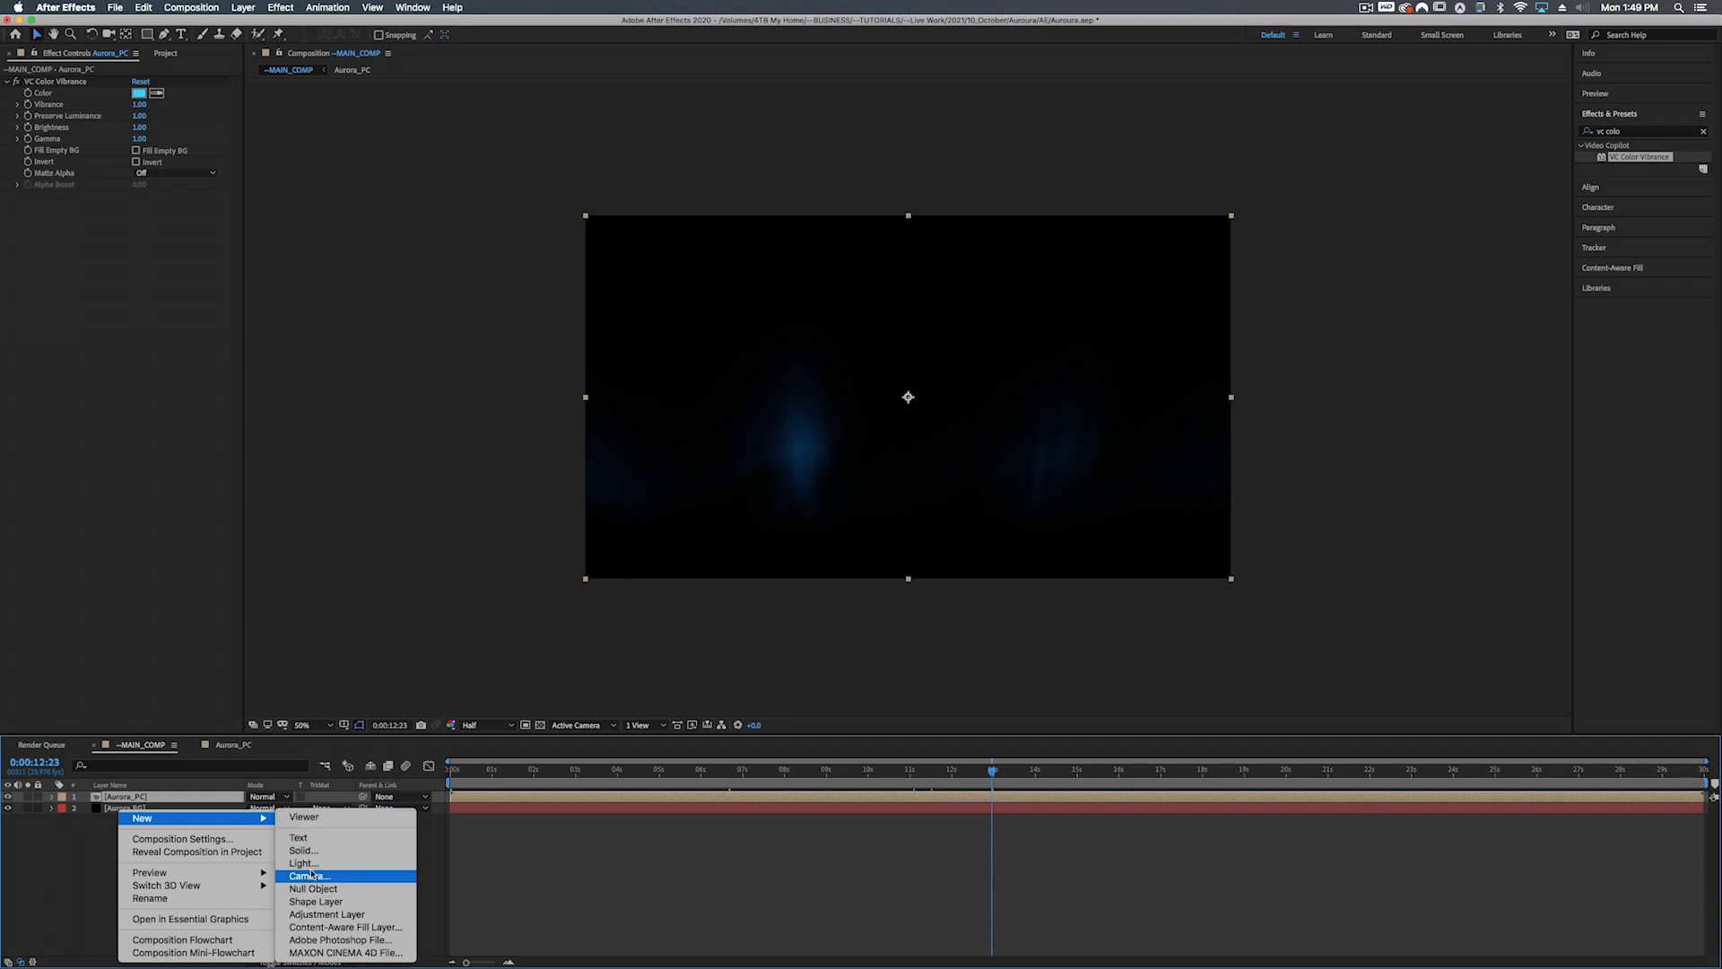
left_click(313, 915)
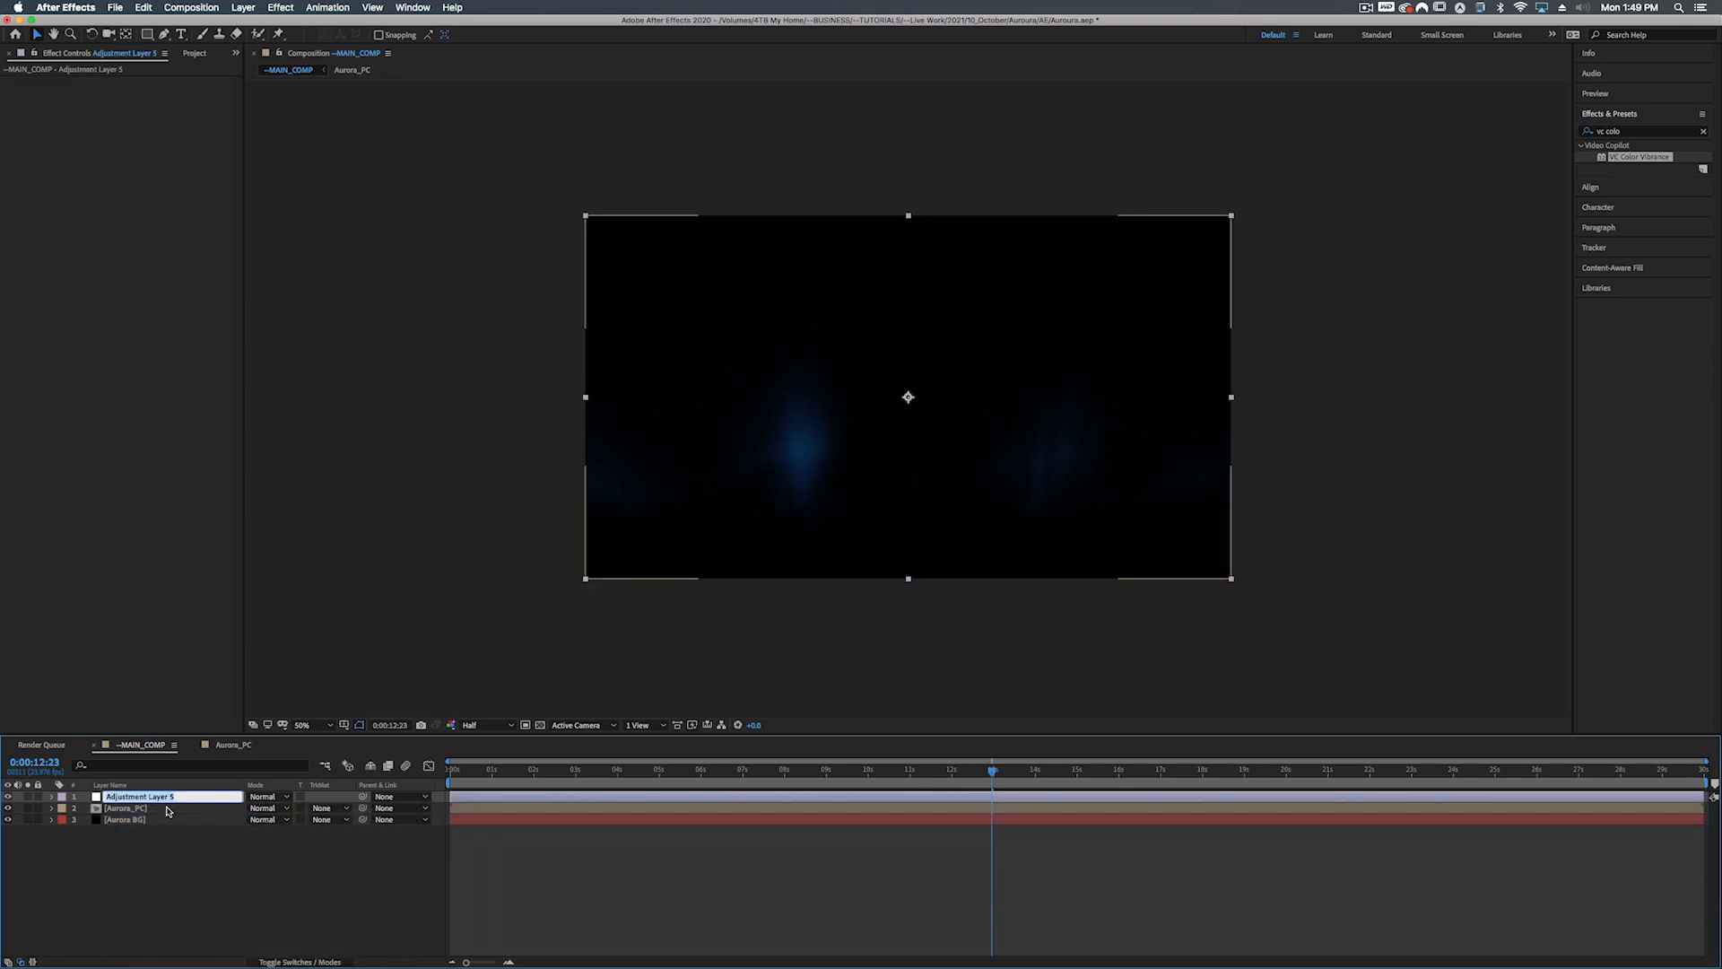
type("Glows")
Find the Stylize Glow effect and apply it to the Glows adjustment layer
left_click(1641, 132)
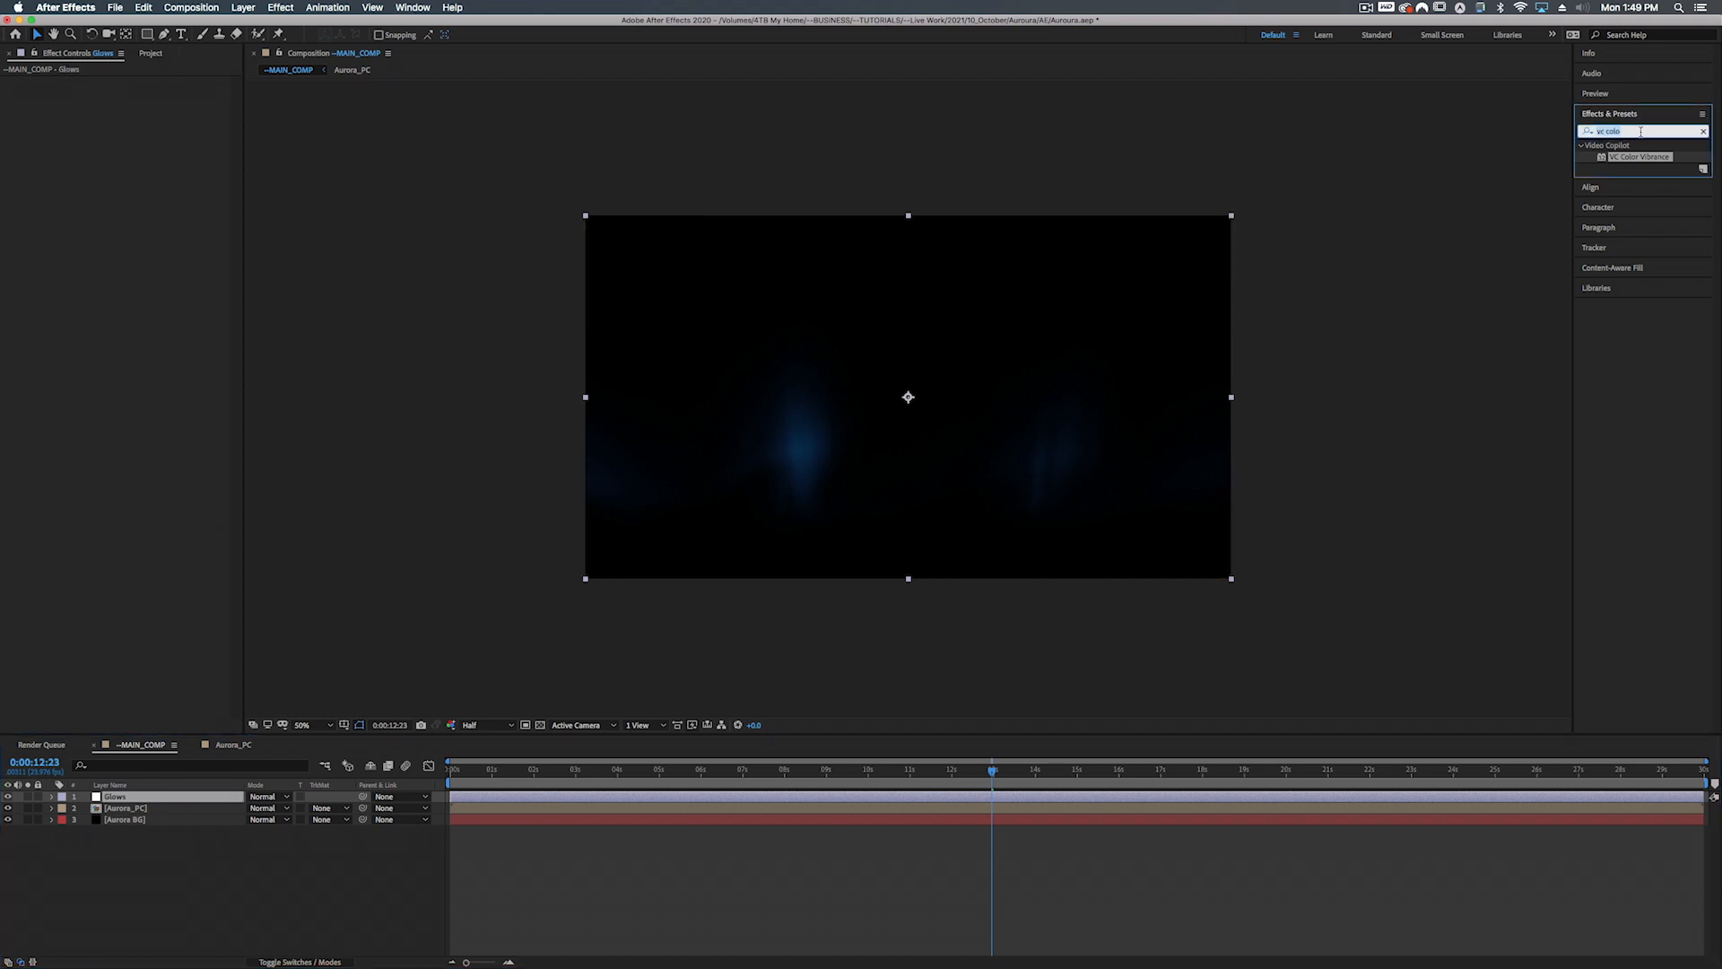
type("gloew")
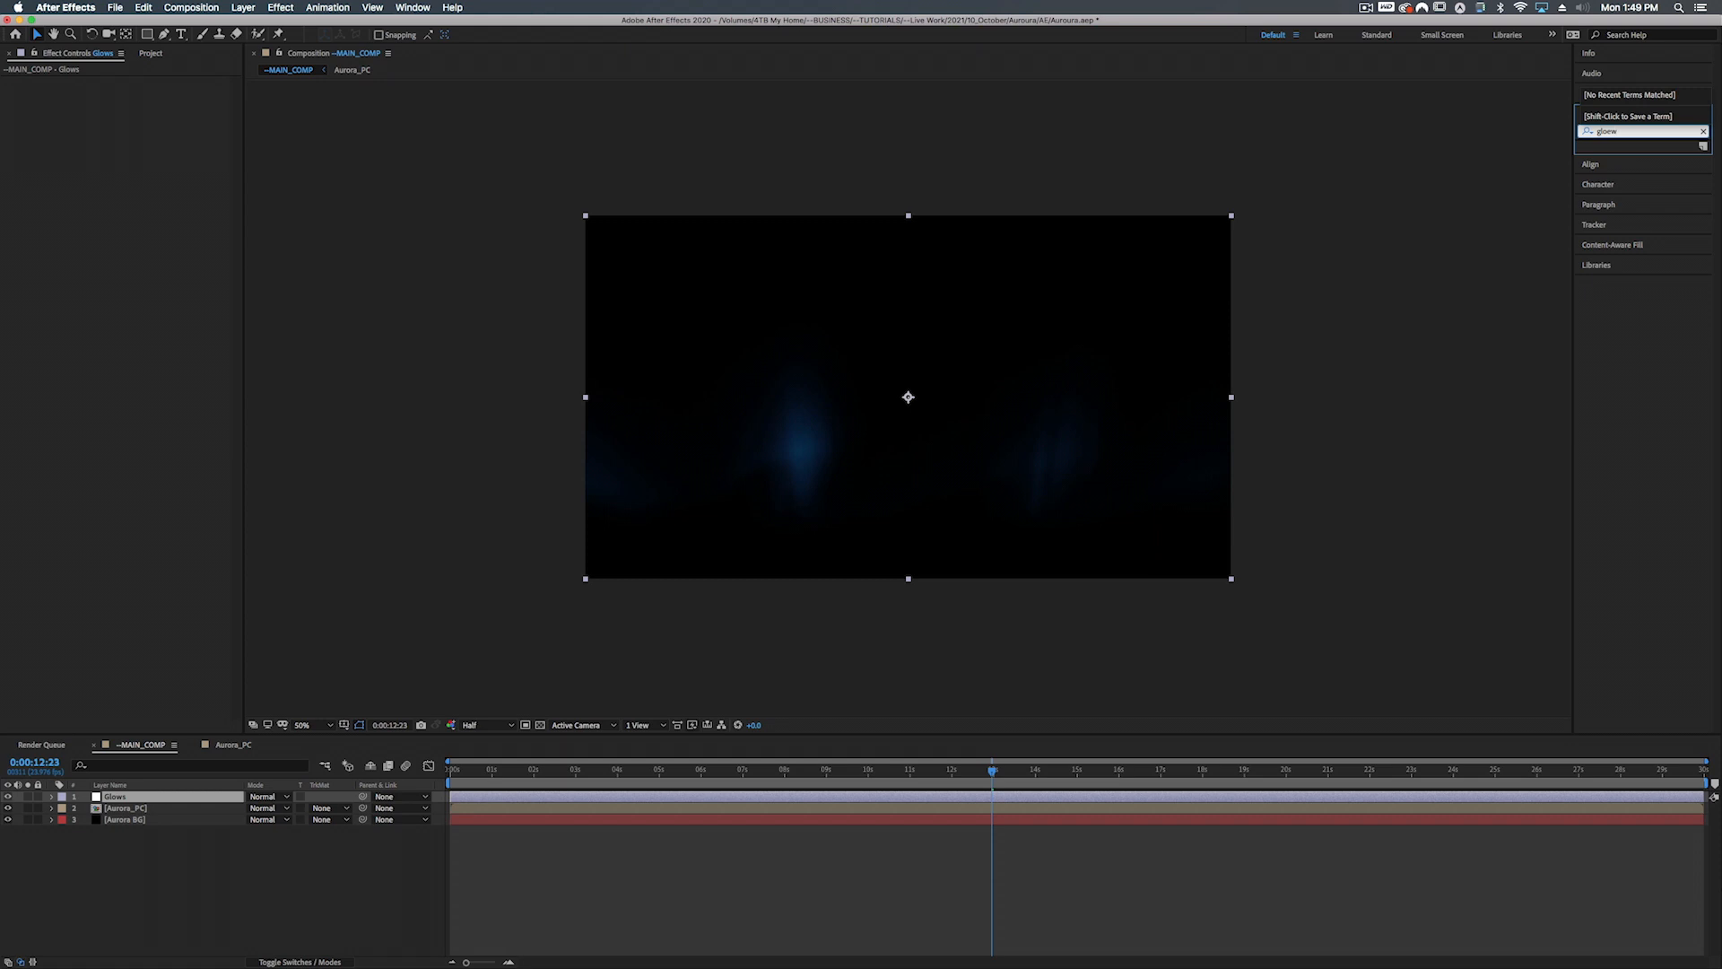
key("BackSpace")
key("BackSpace")
type("w")
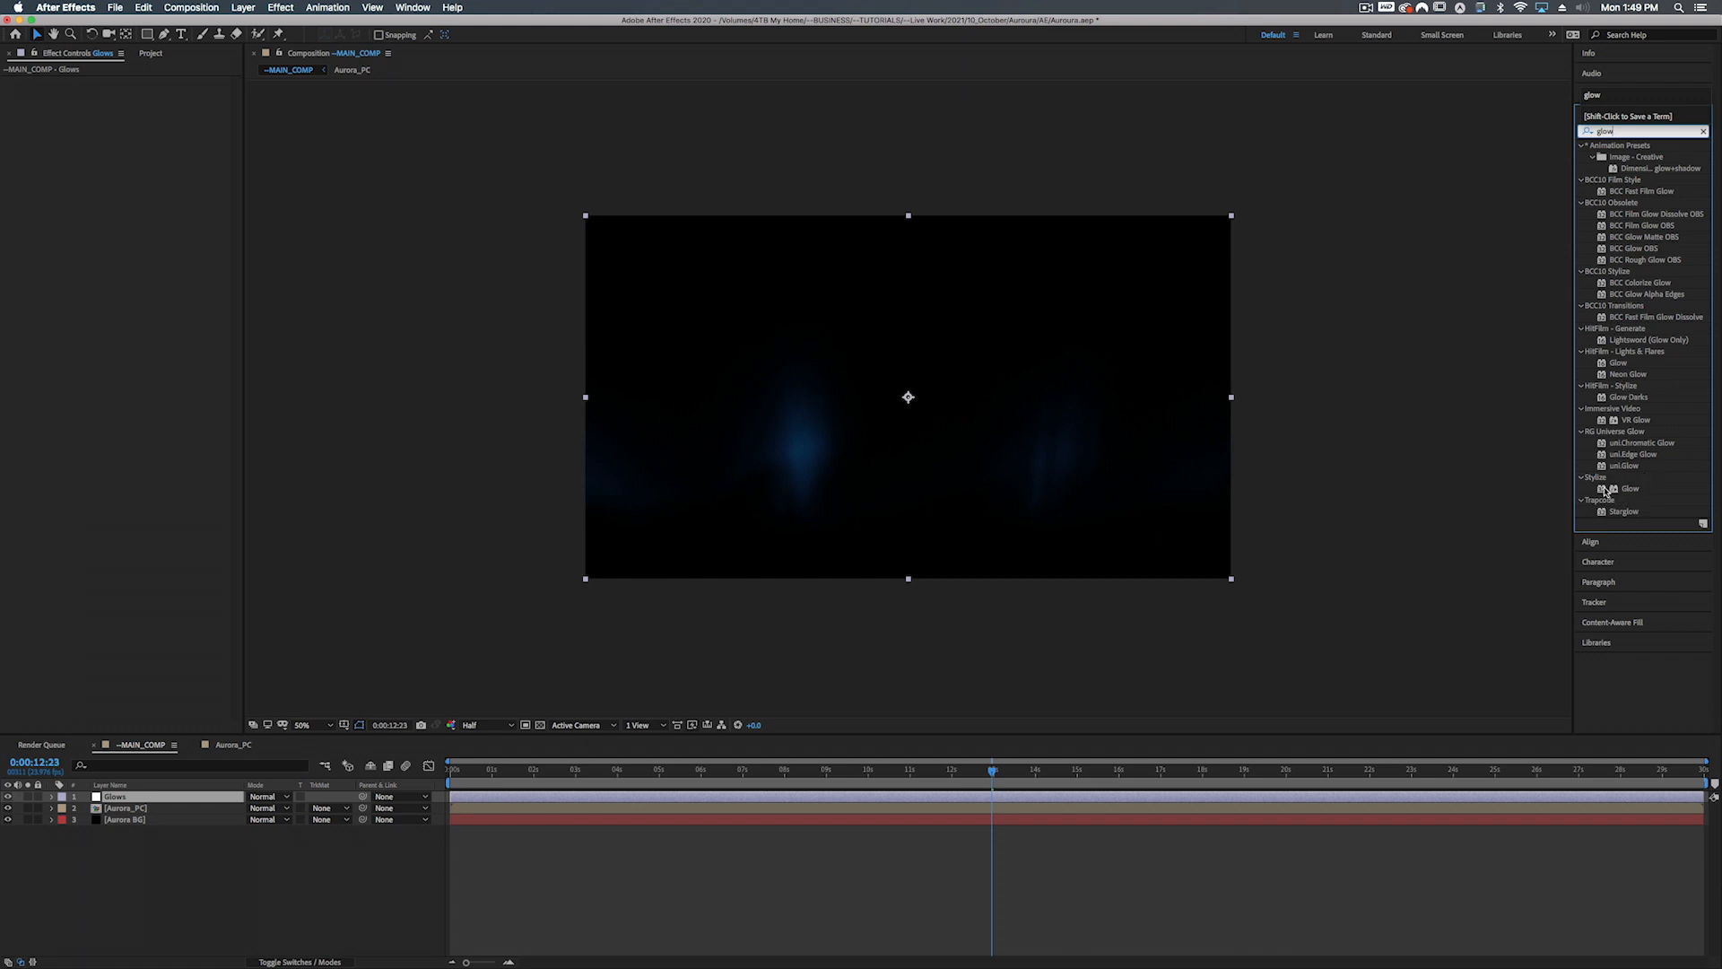
left_click_drag(1622, 494, 685, 798)
Set the Glow effect's threshold to 6.3%, its radius to 20 and its intensity to 0.5
left_click_drag(140, 104, 131, 188)
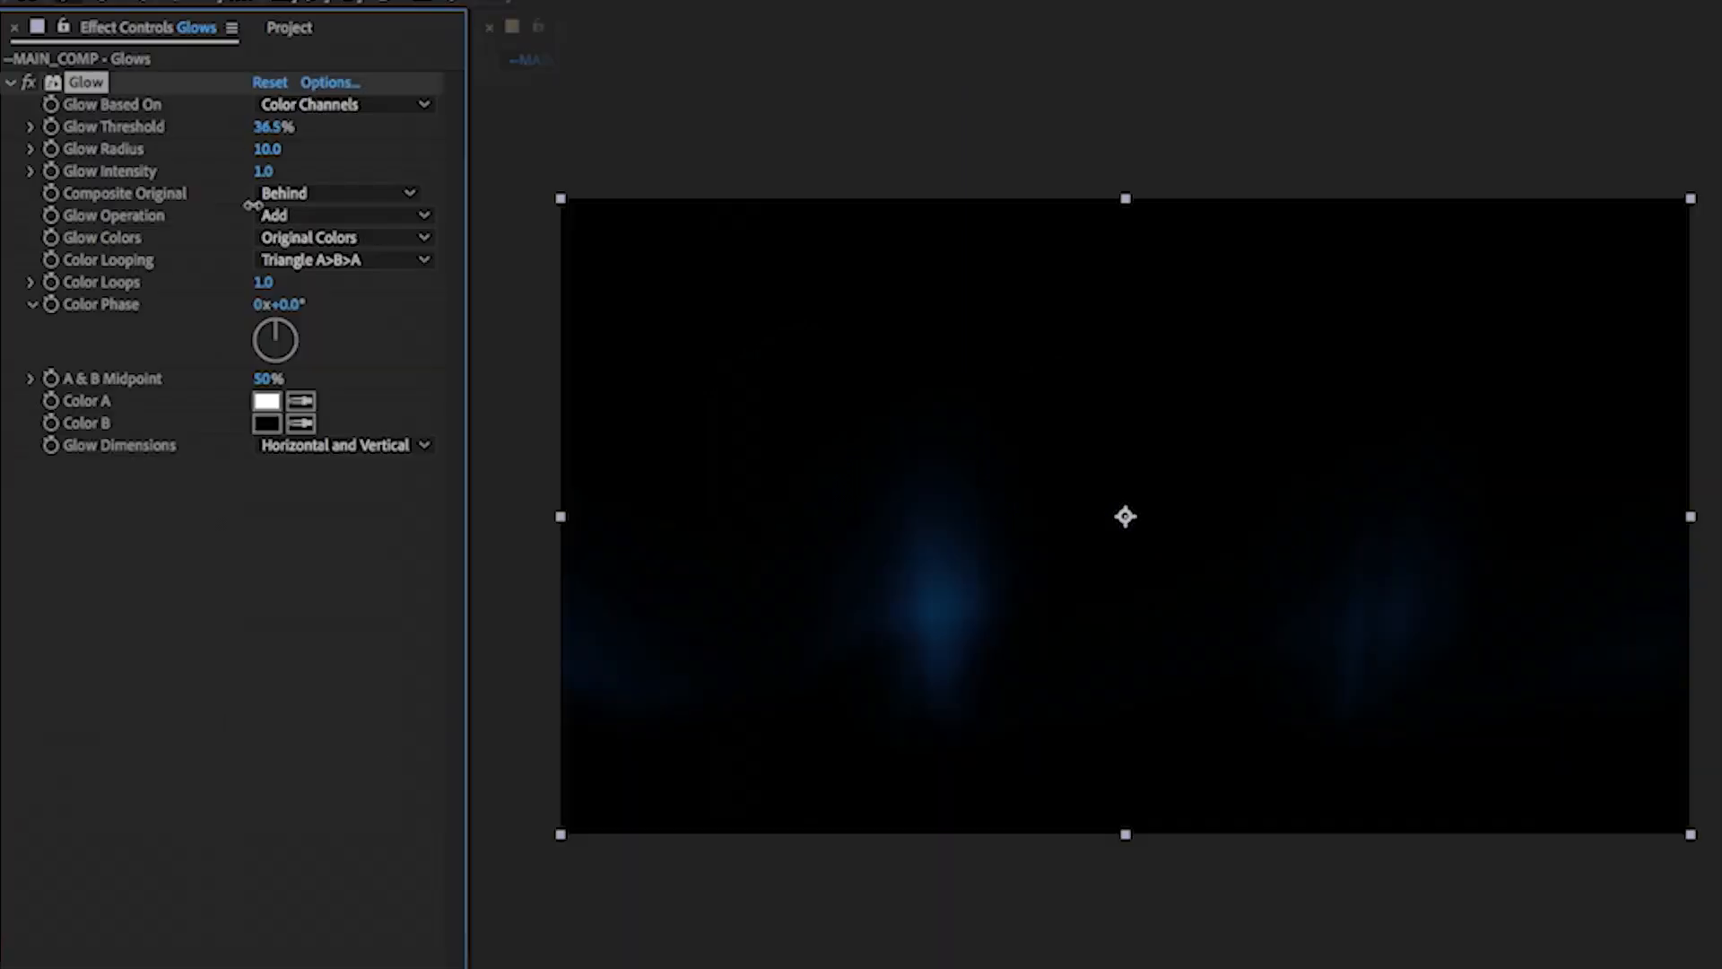
left_click_drag(252, 289, 248, 296)
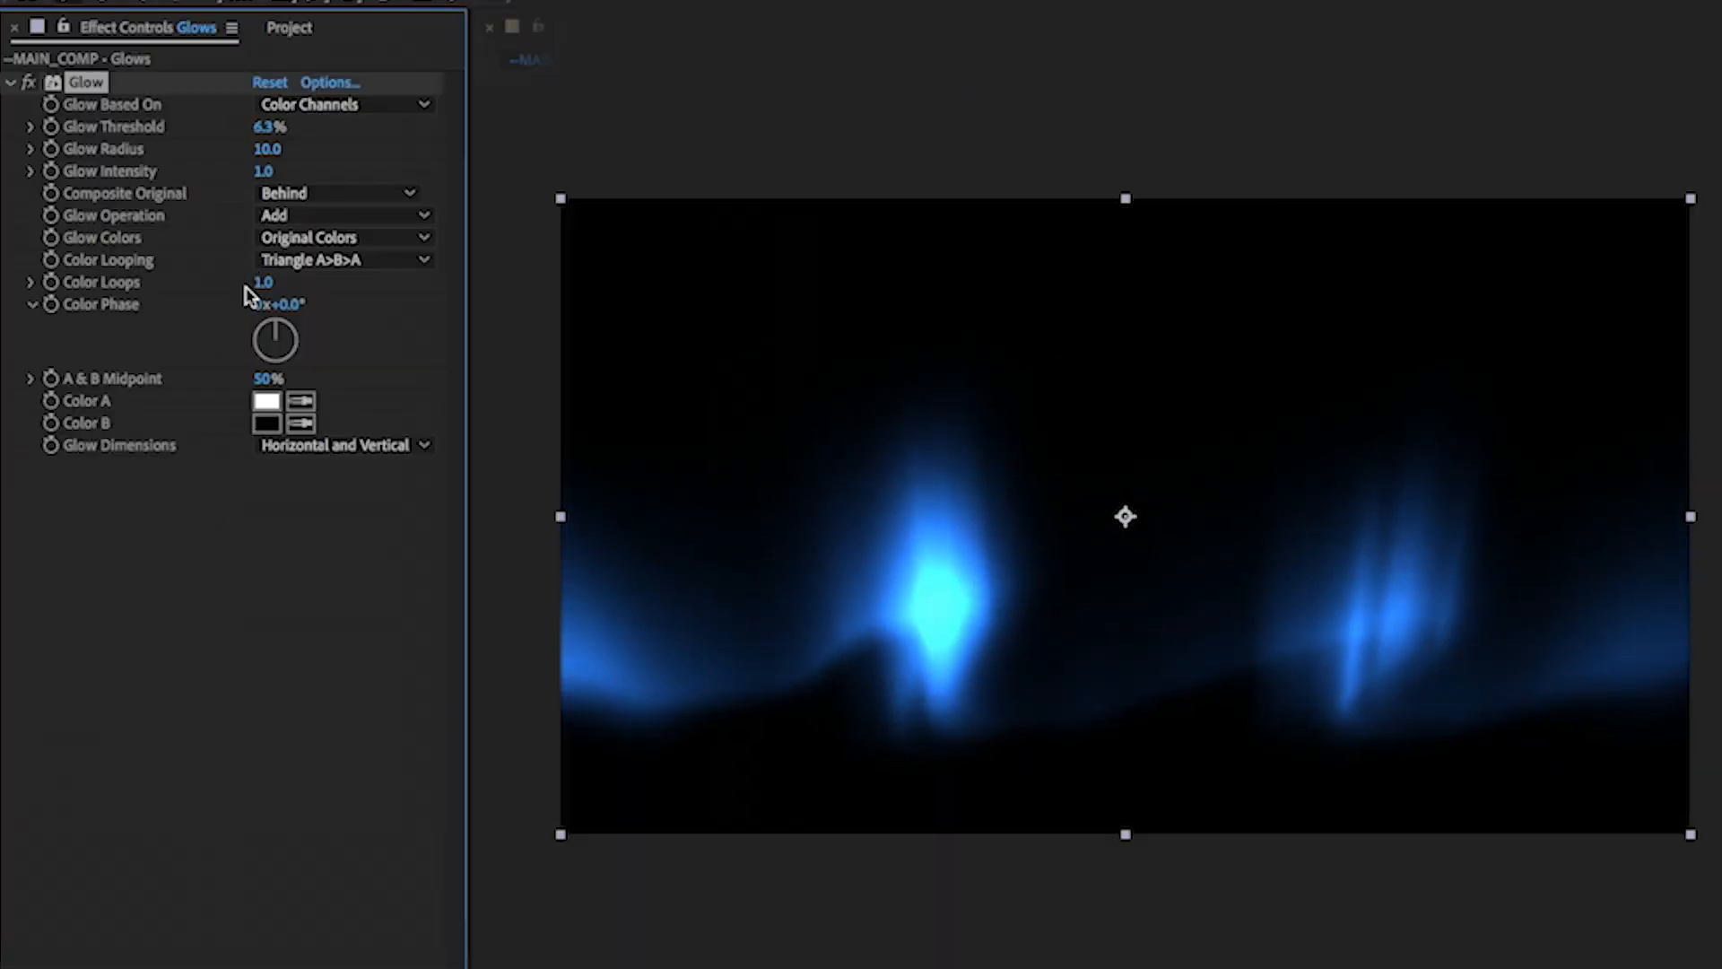
left_click(263, 149)
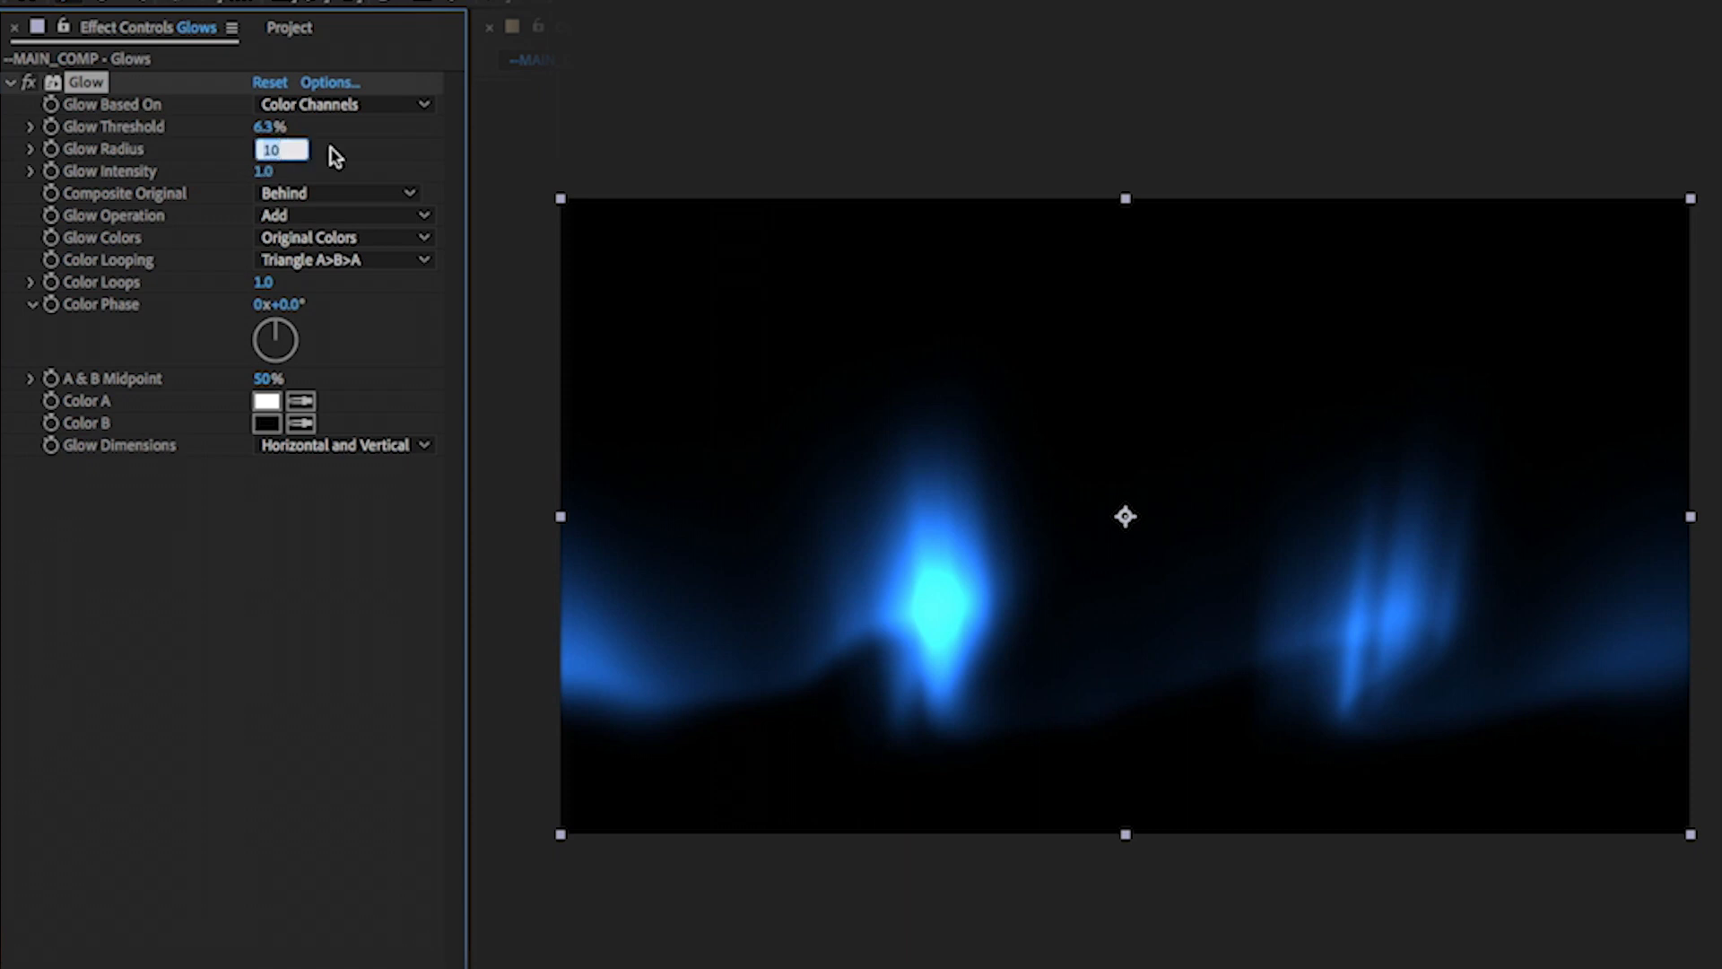
type("20")
key("Tab")
key("BackSpace")
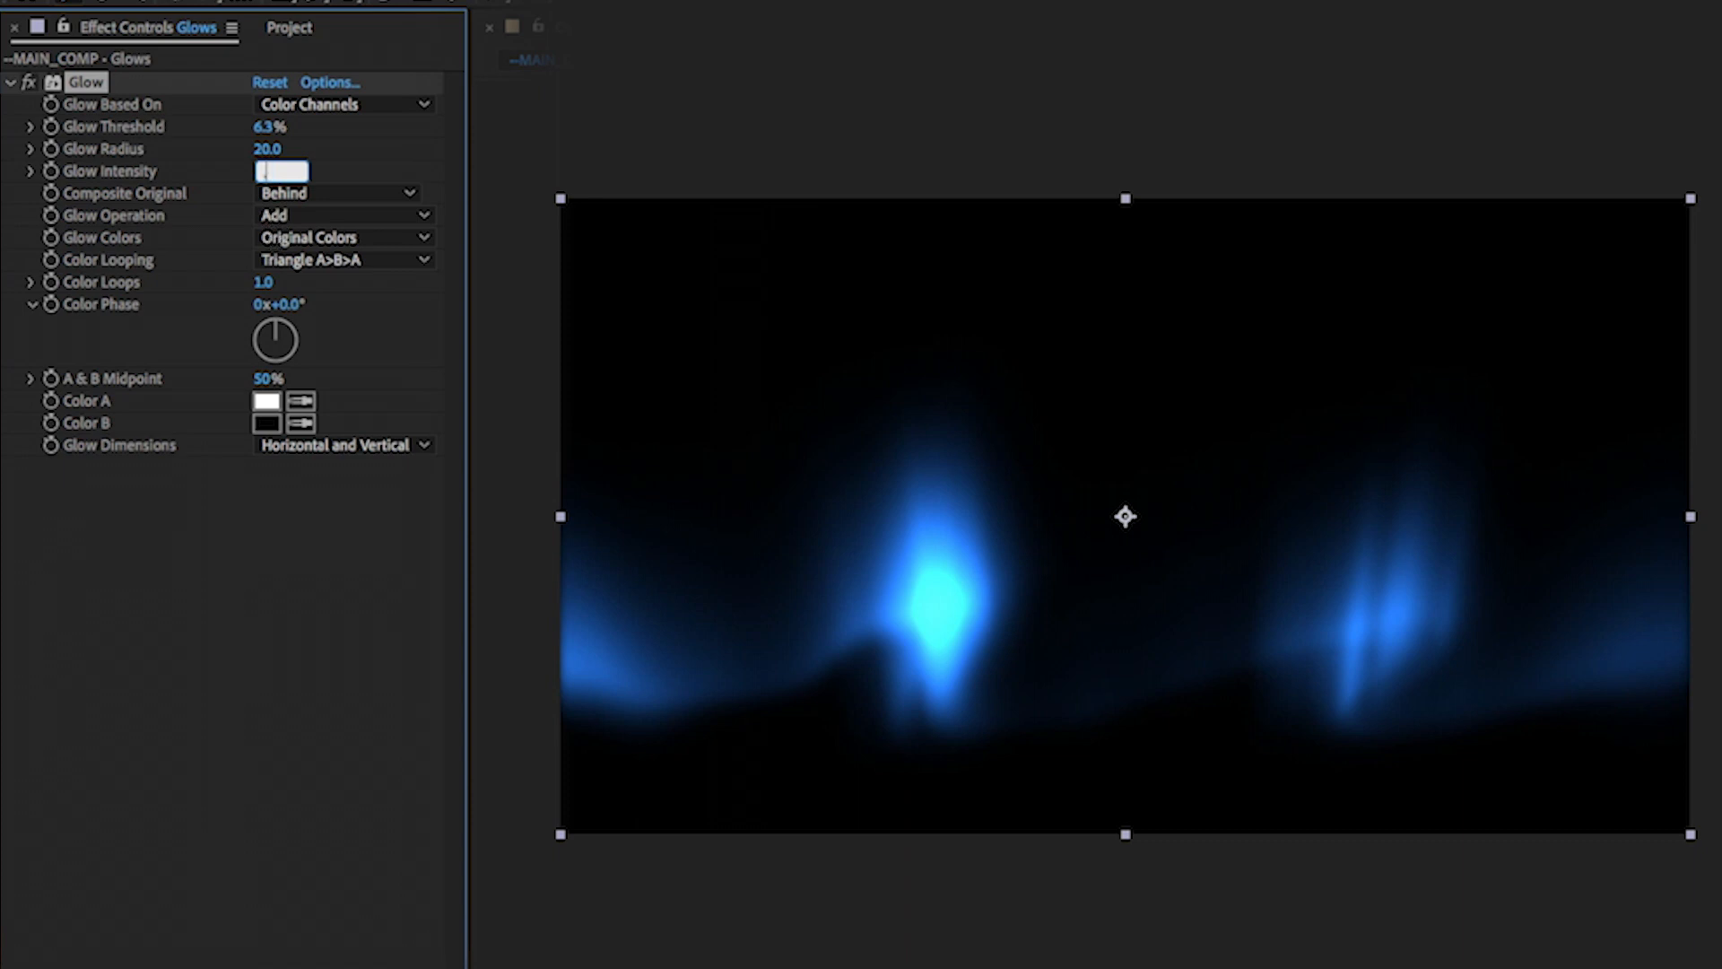
type("0.5")
key("Return")
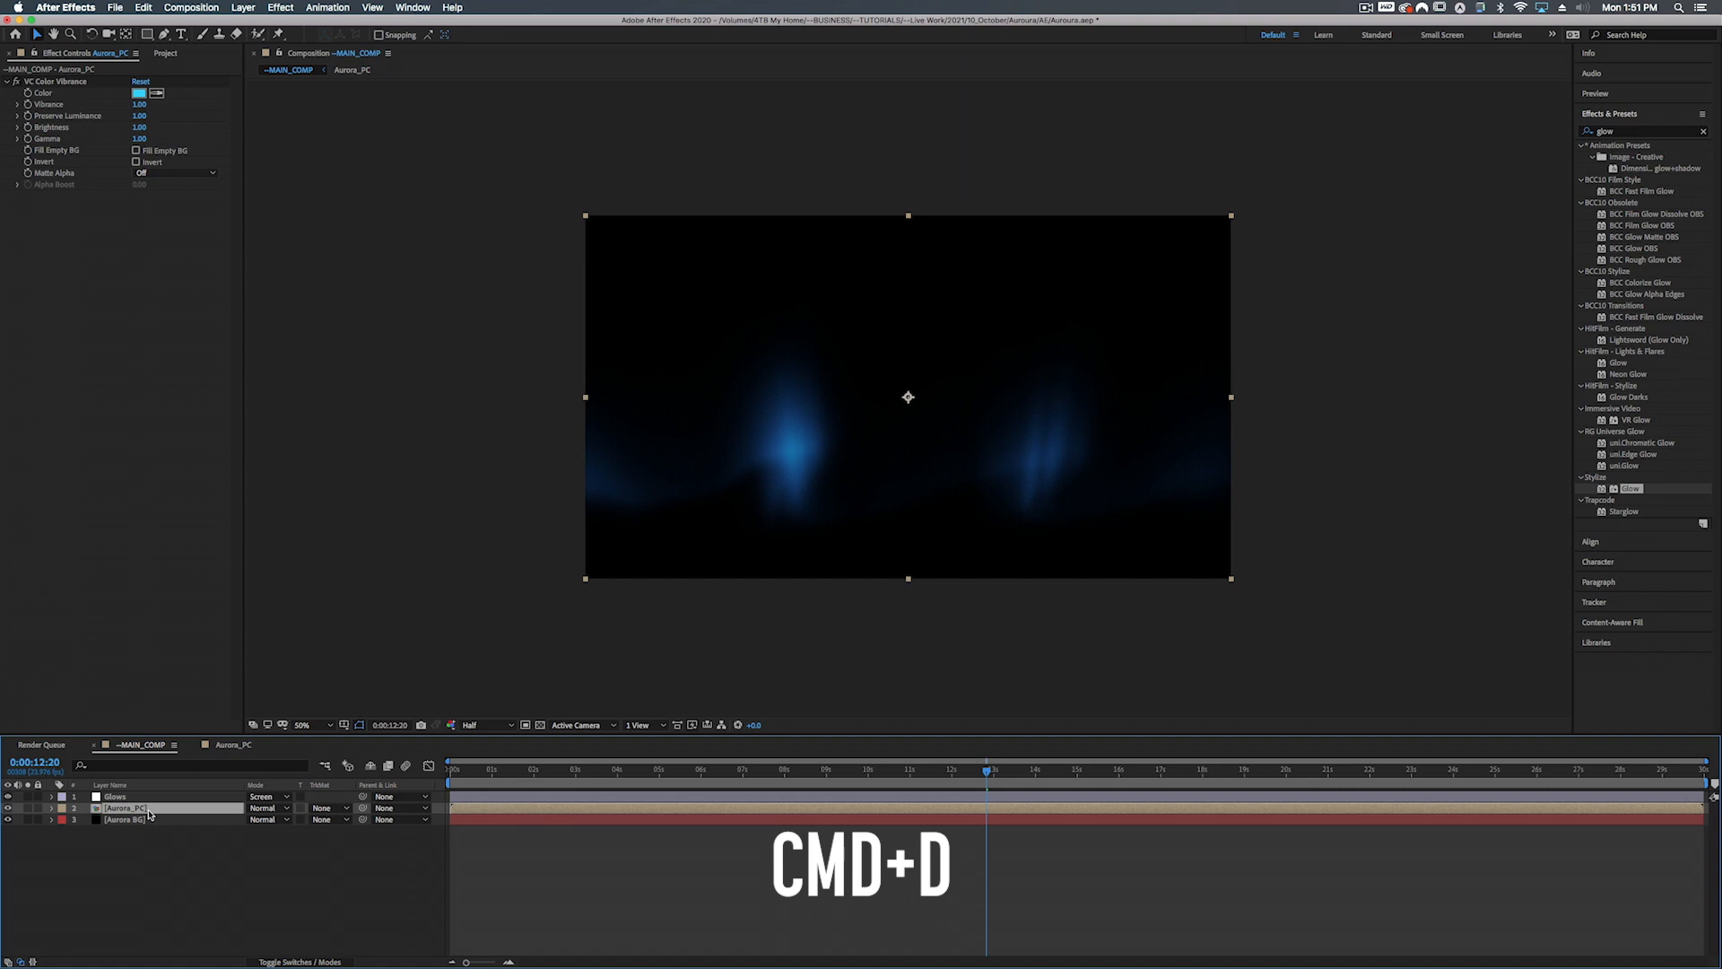
Duplicate the Aurora_PC layer, slide the copy about 6 s earlier so it ends at about 24 s, and preview the result
key("super+d")
left_click_drag(935, 815, 715, 811)
key("space")
left_click_drag(527, 811, 523, 811)
key("space")
key("space")
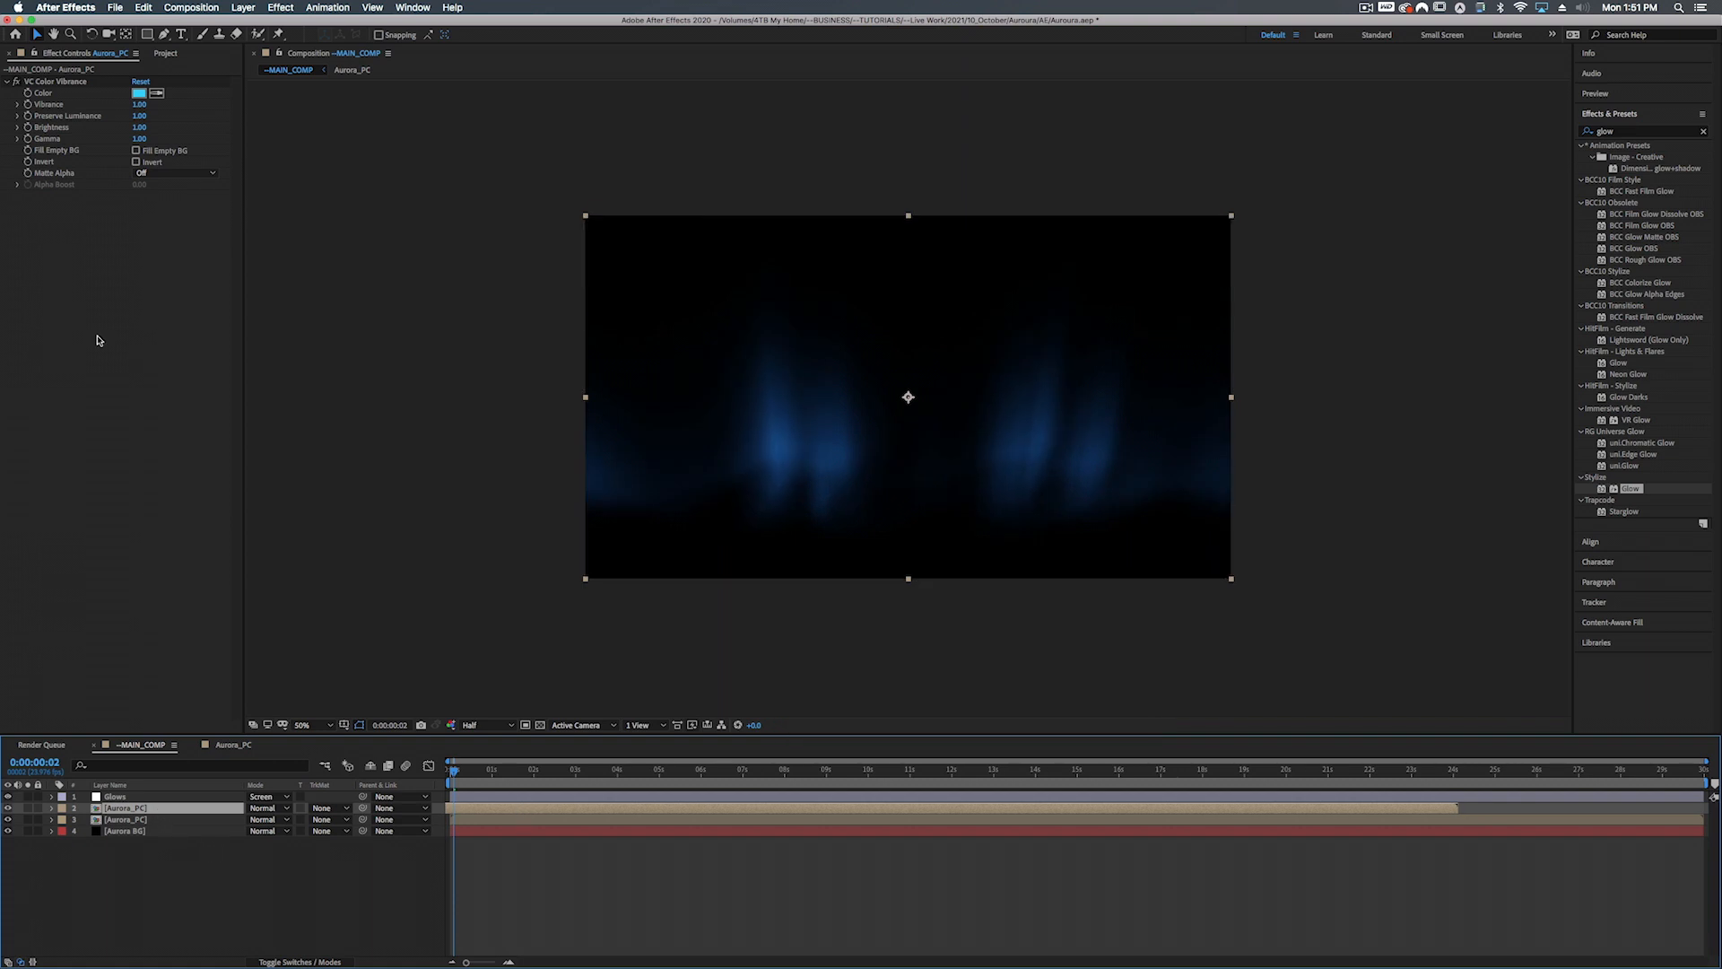
Set the copied Aurora_PC layer's VC Color Vibrance color to a bright magenta around hue 297, with saturation and brightness at 100%
left_click(139, 93)
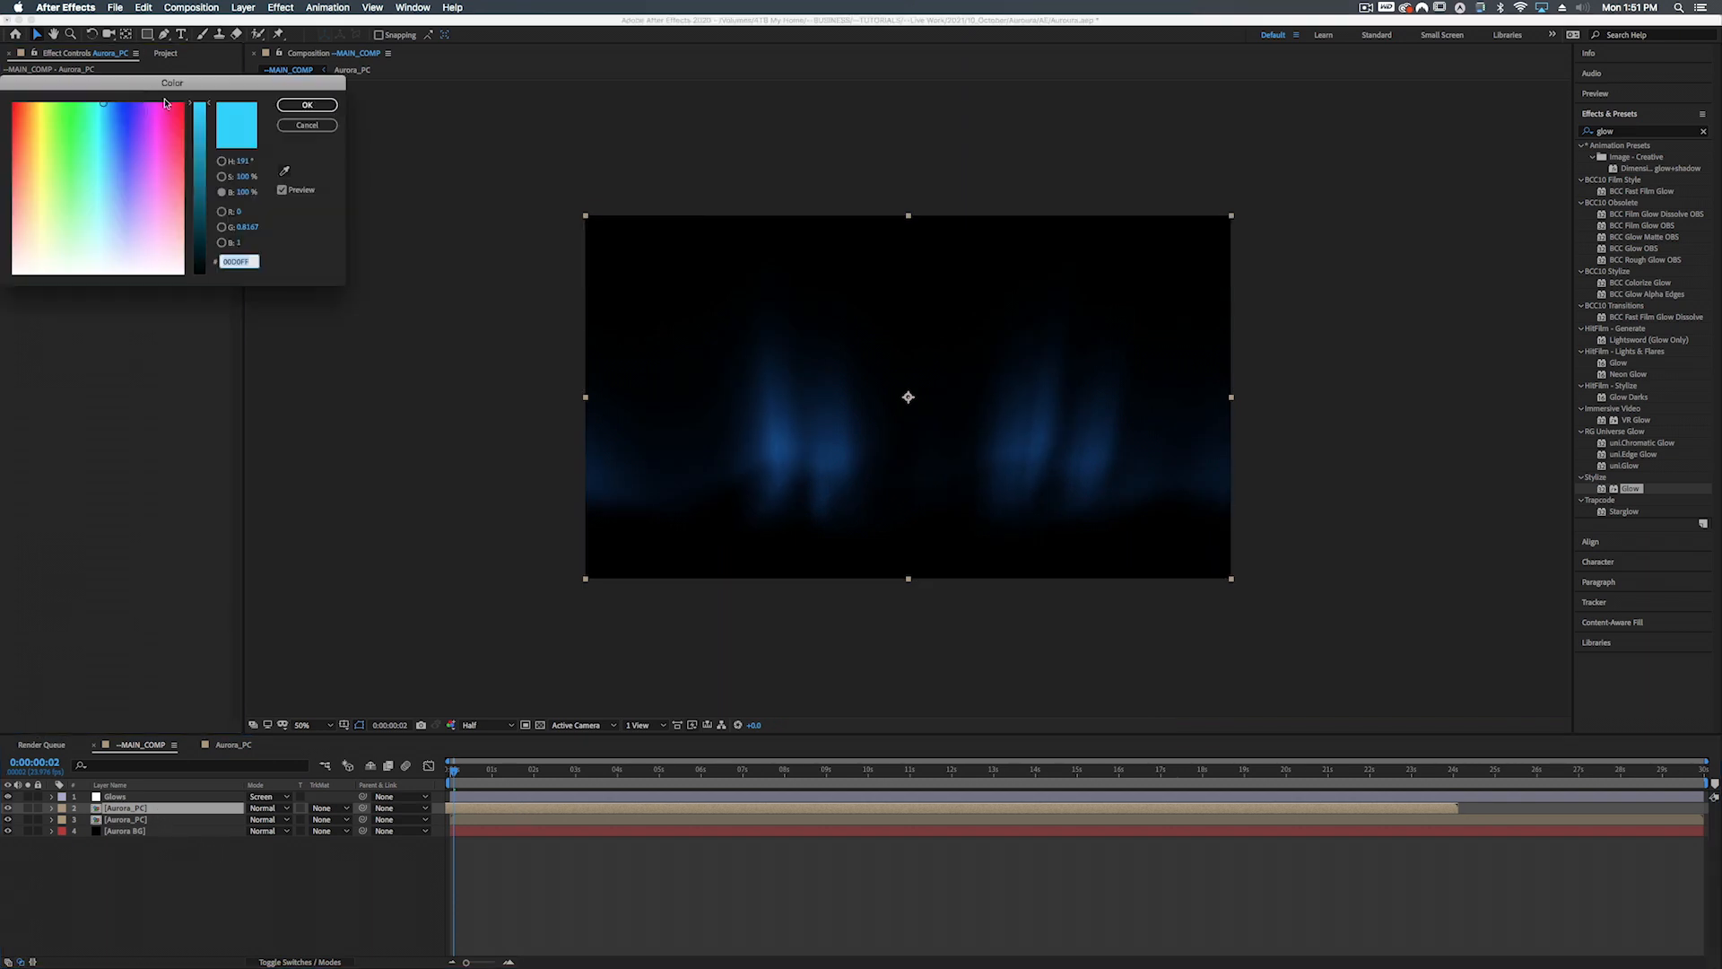
left_click_drag(156, 112, 153, 82)
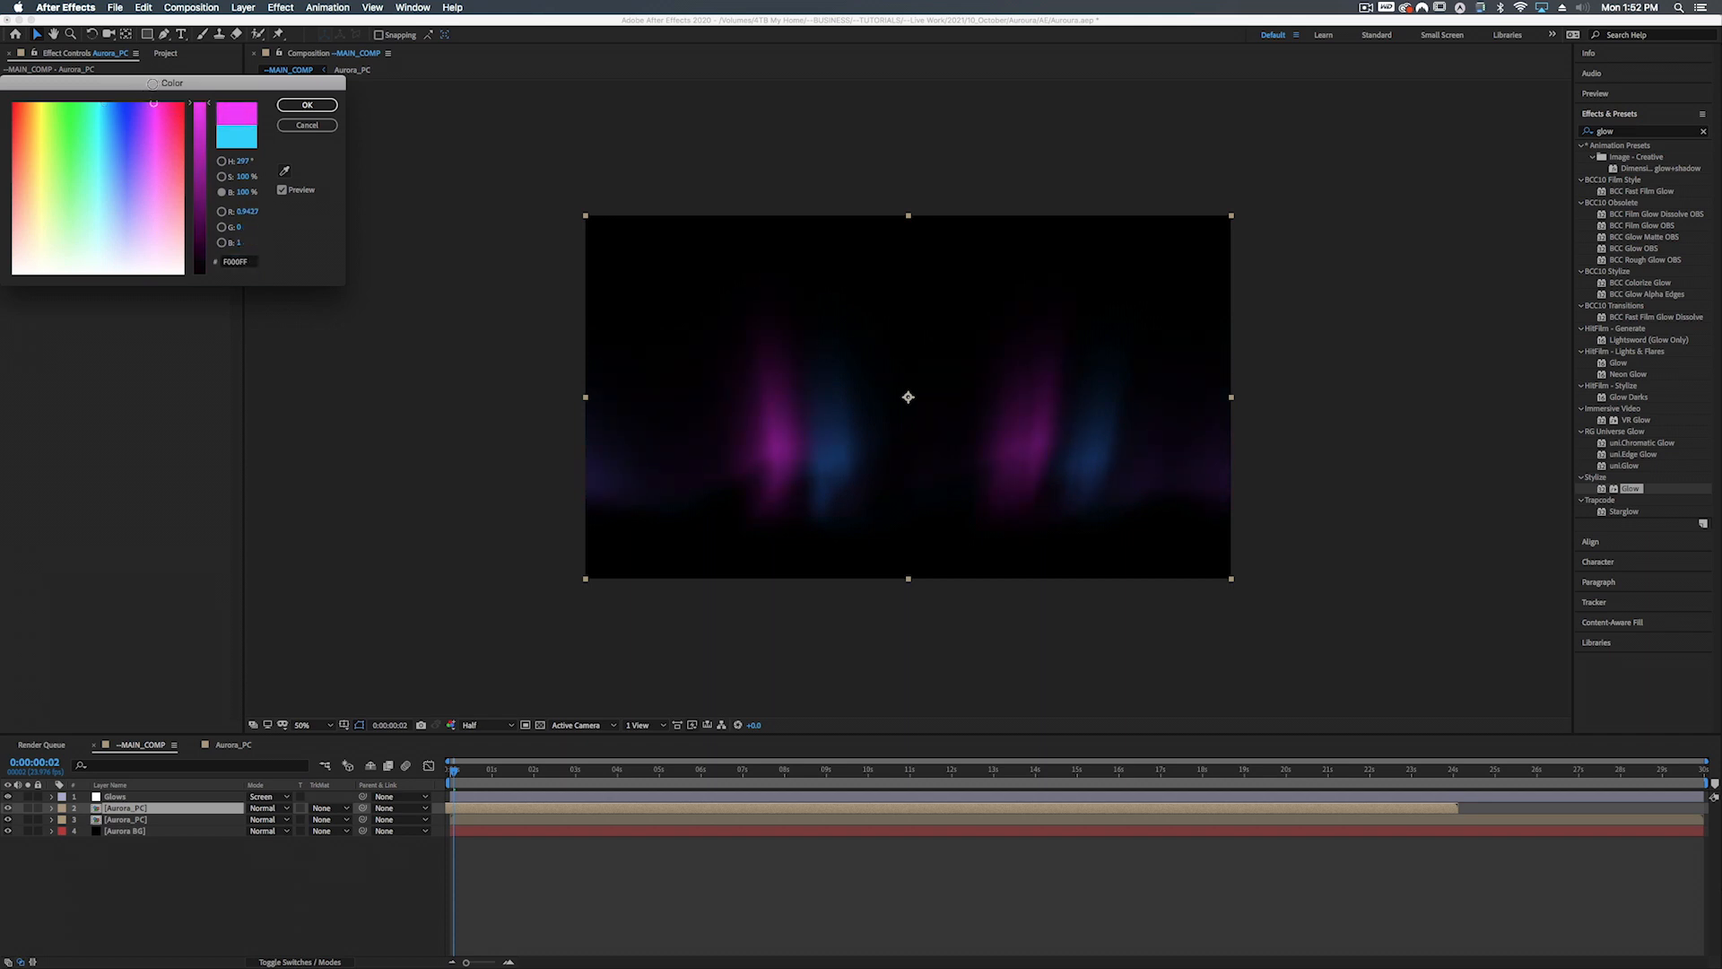
left_click(307, 105)
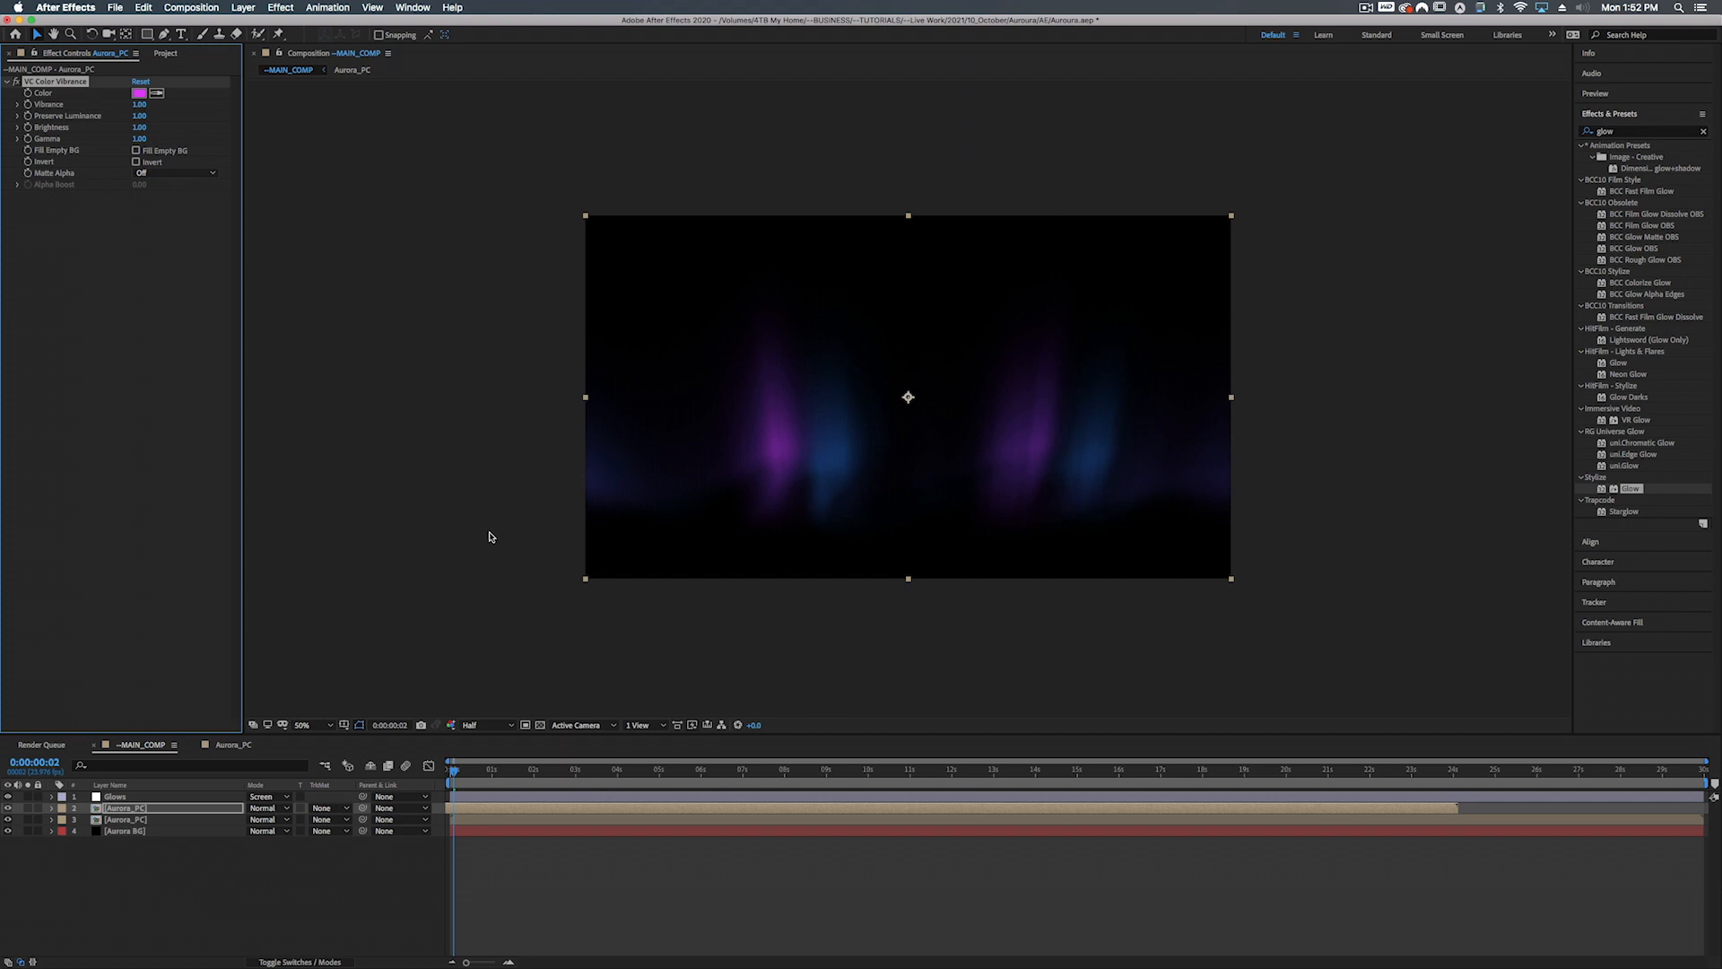
Duplicate the magenta Aurora_PC layer and slide the new copy earlier so it ends at about 18 s
left_click(155, 810)
key("super+d")
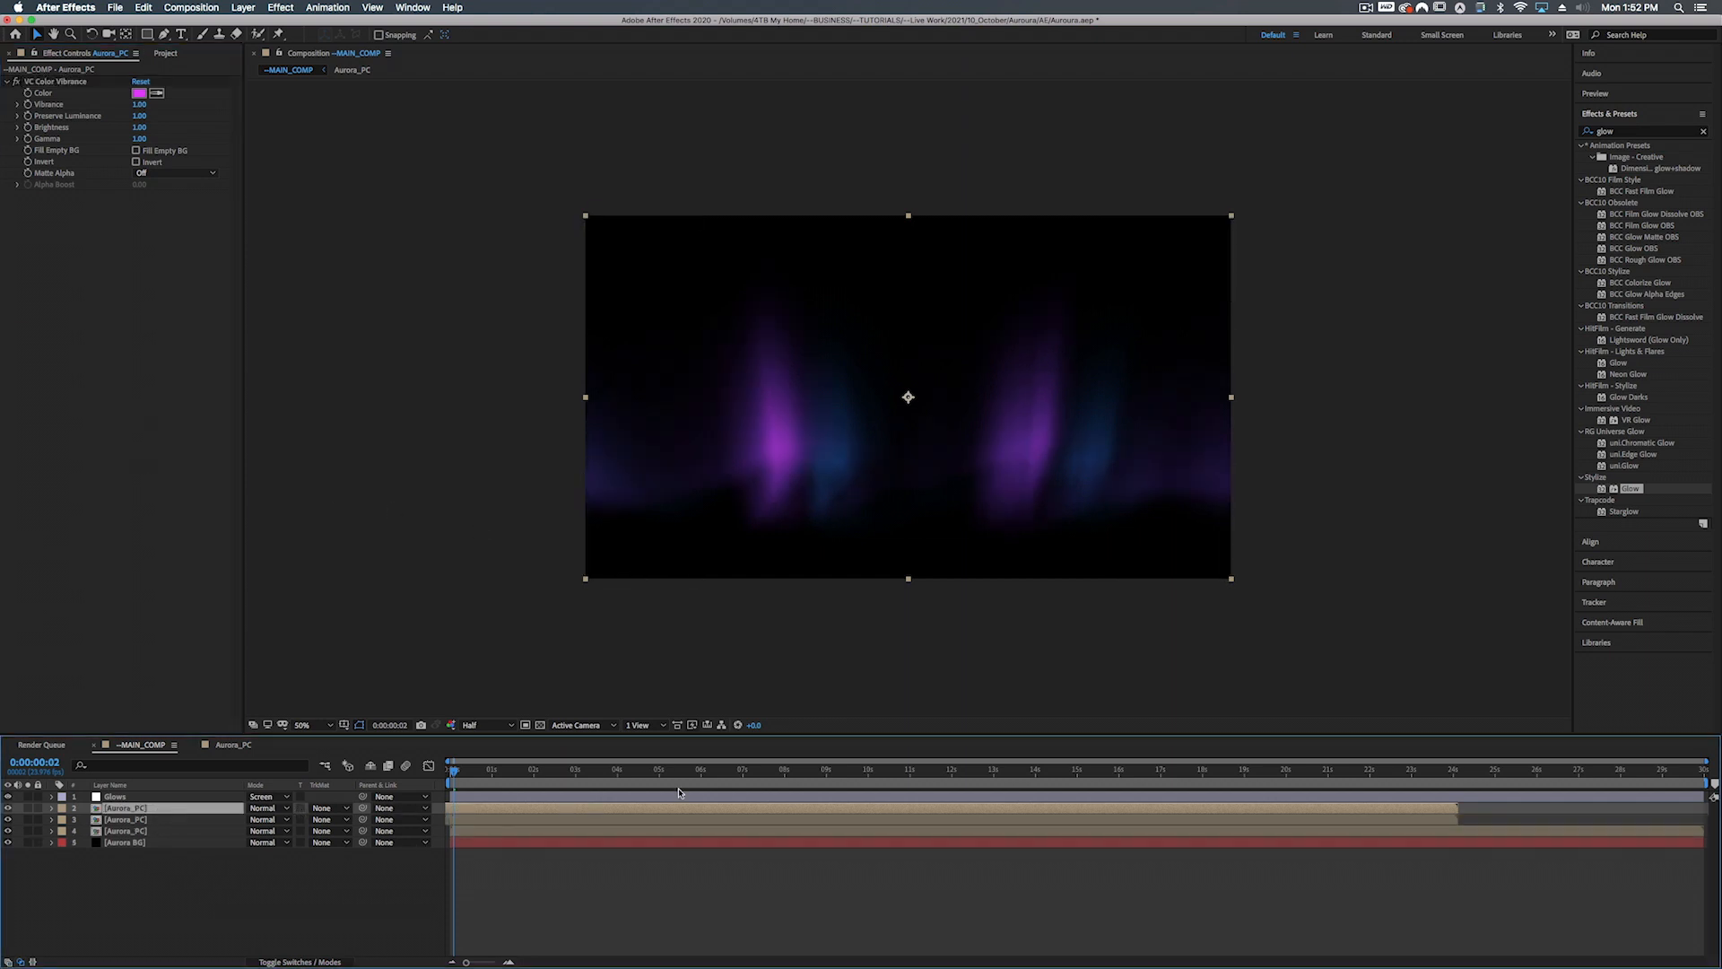
left_click_drag(758, 813, 511, 796)
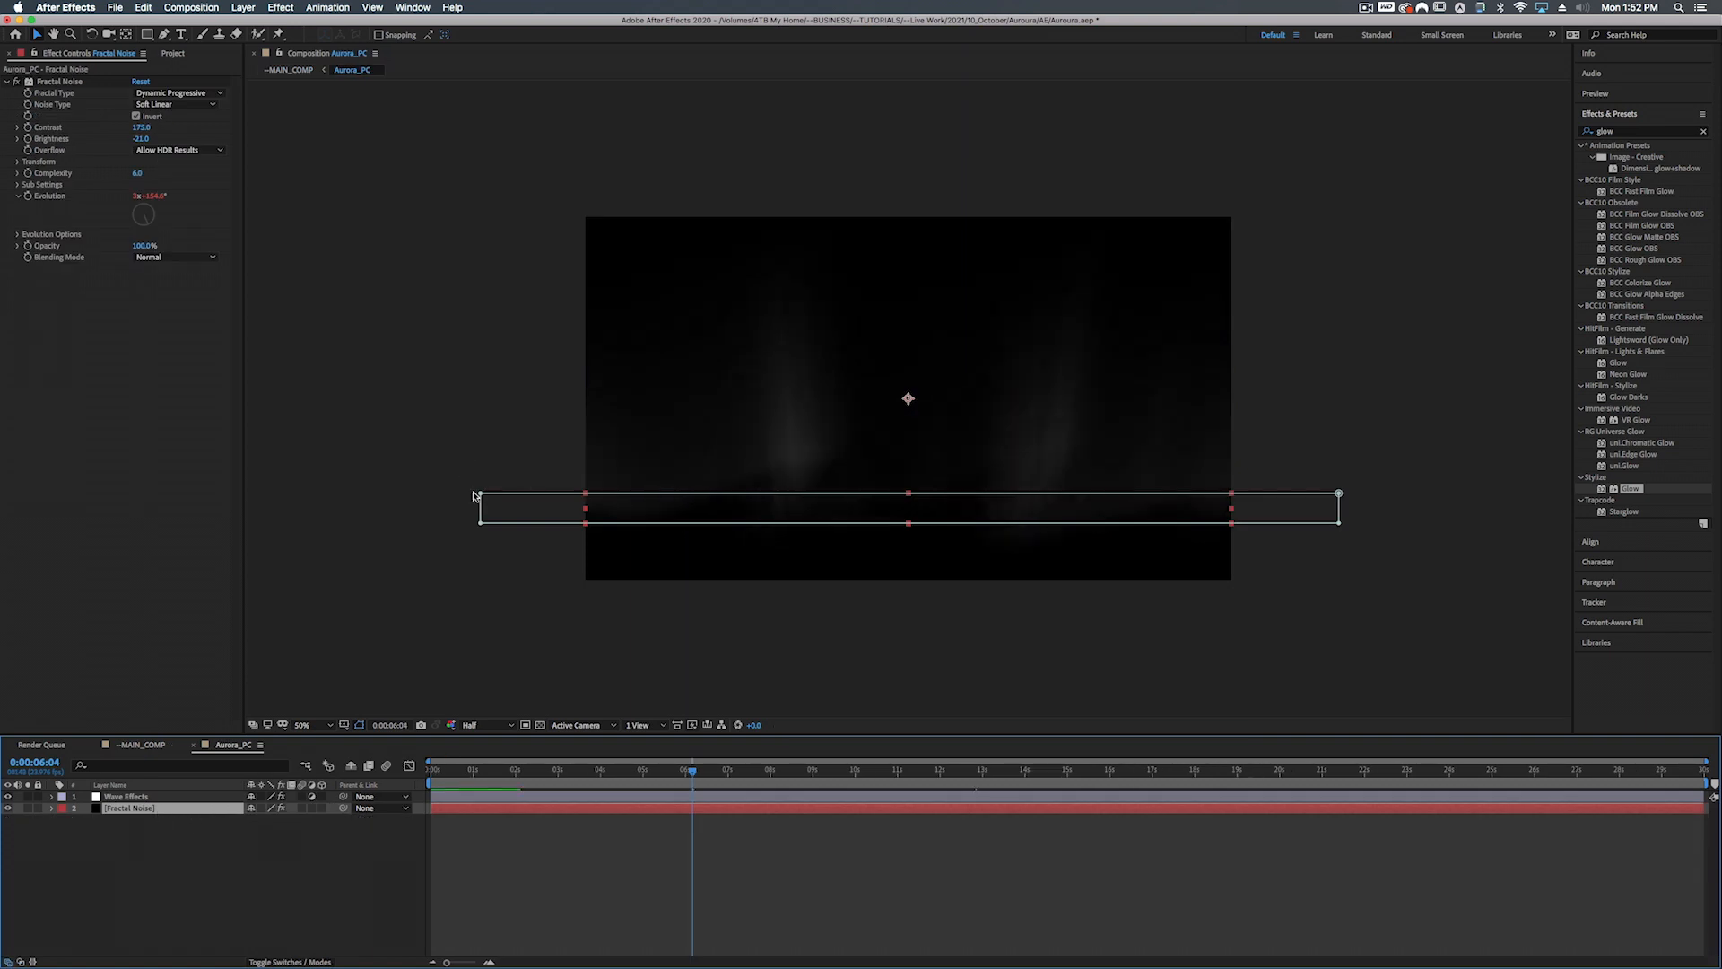
Make the Fractal Noise mask in Aurora_PC taller by raising its upper edge and slightly lowering its lower edge, and return to the main composition
left_click(481, 496)
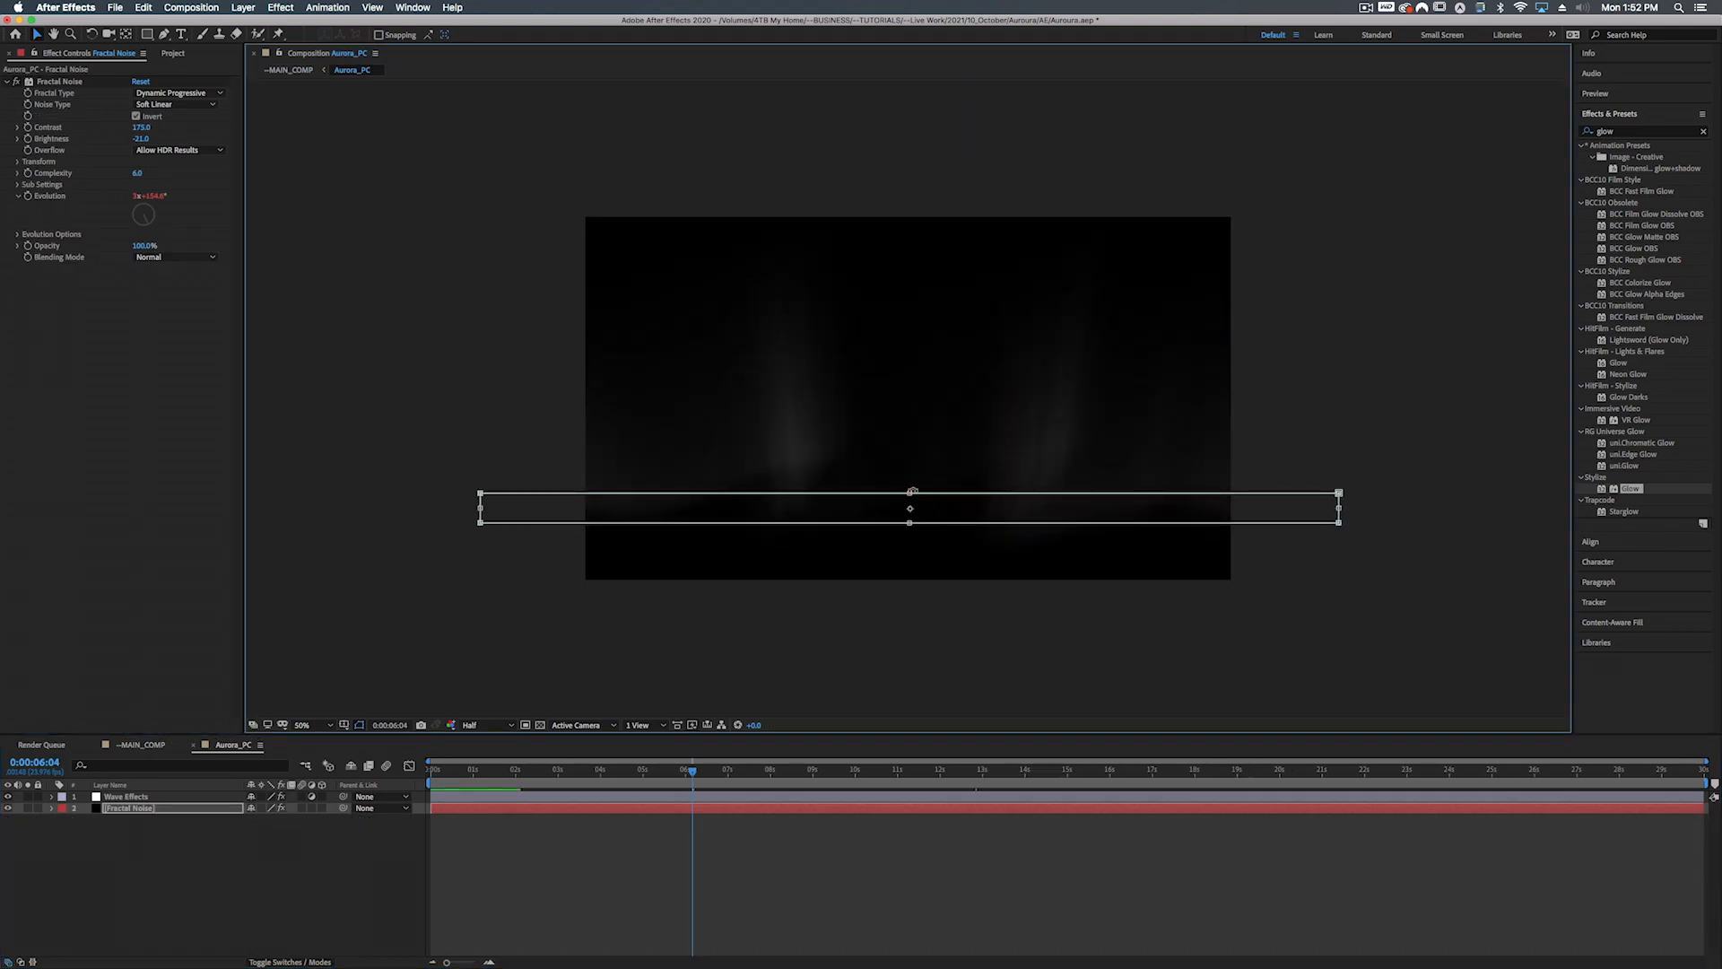
left_click_drag(910, 494, 910, 474)
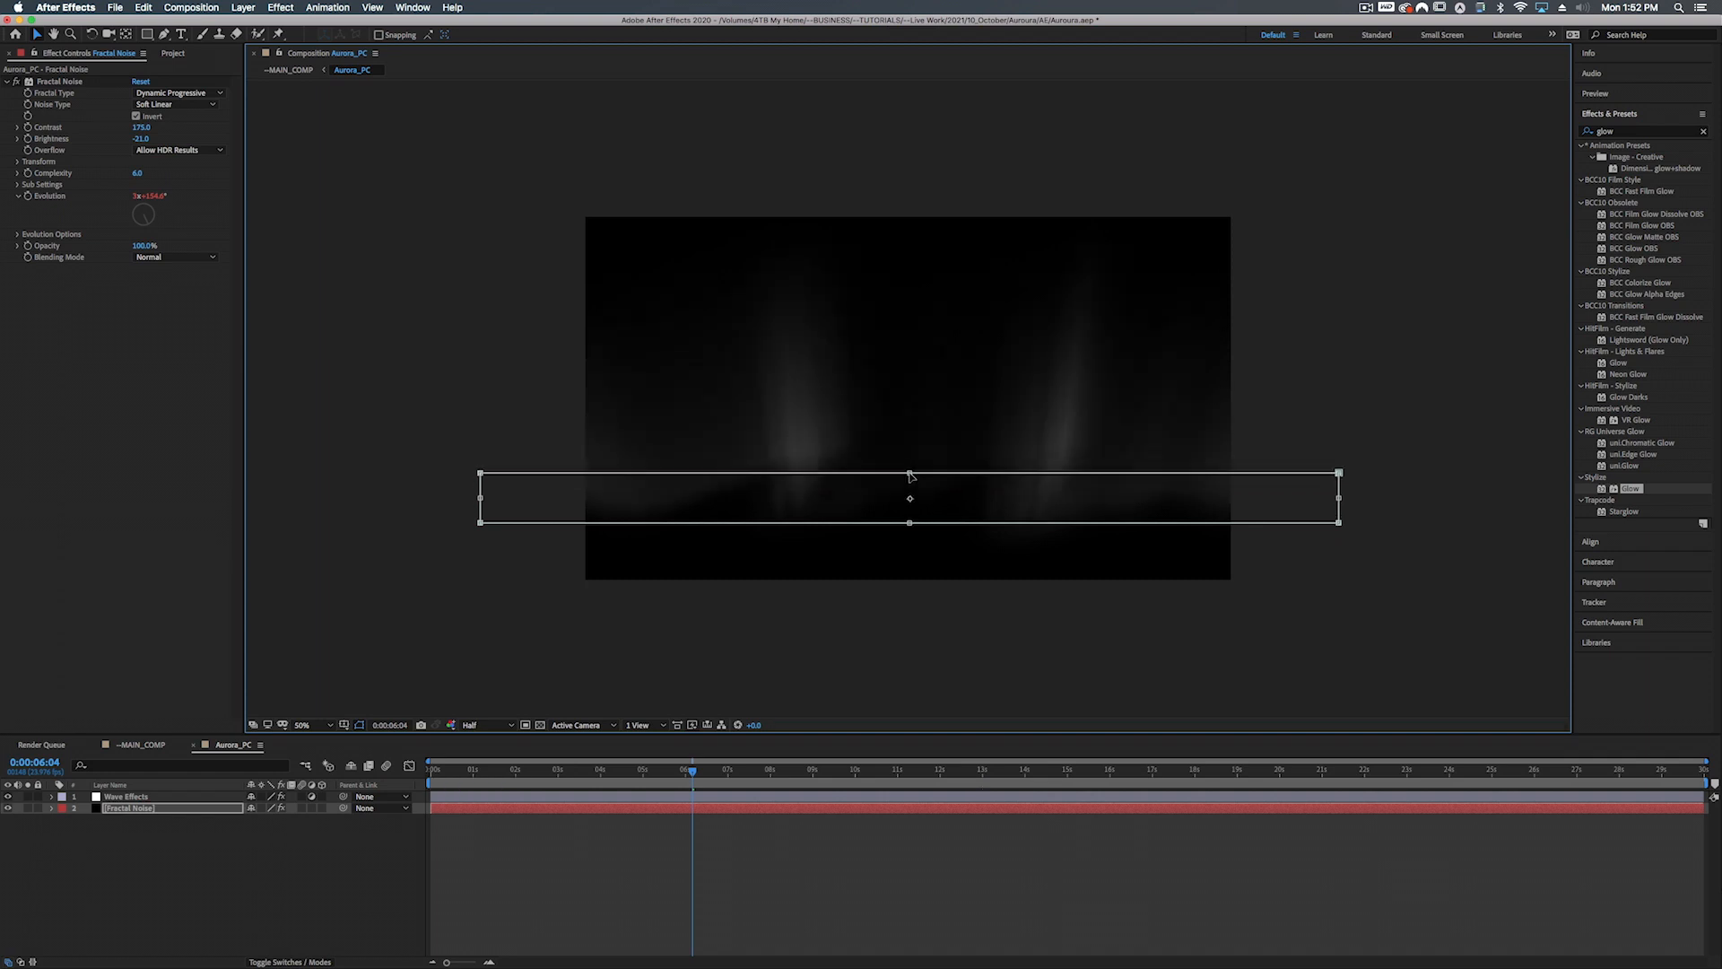
left_click_drag(909, 522, 910, 528)
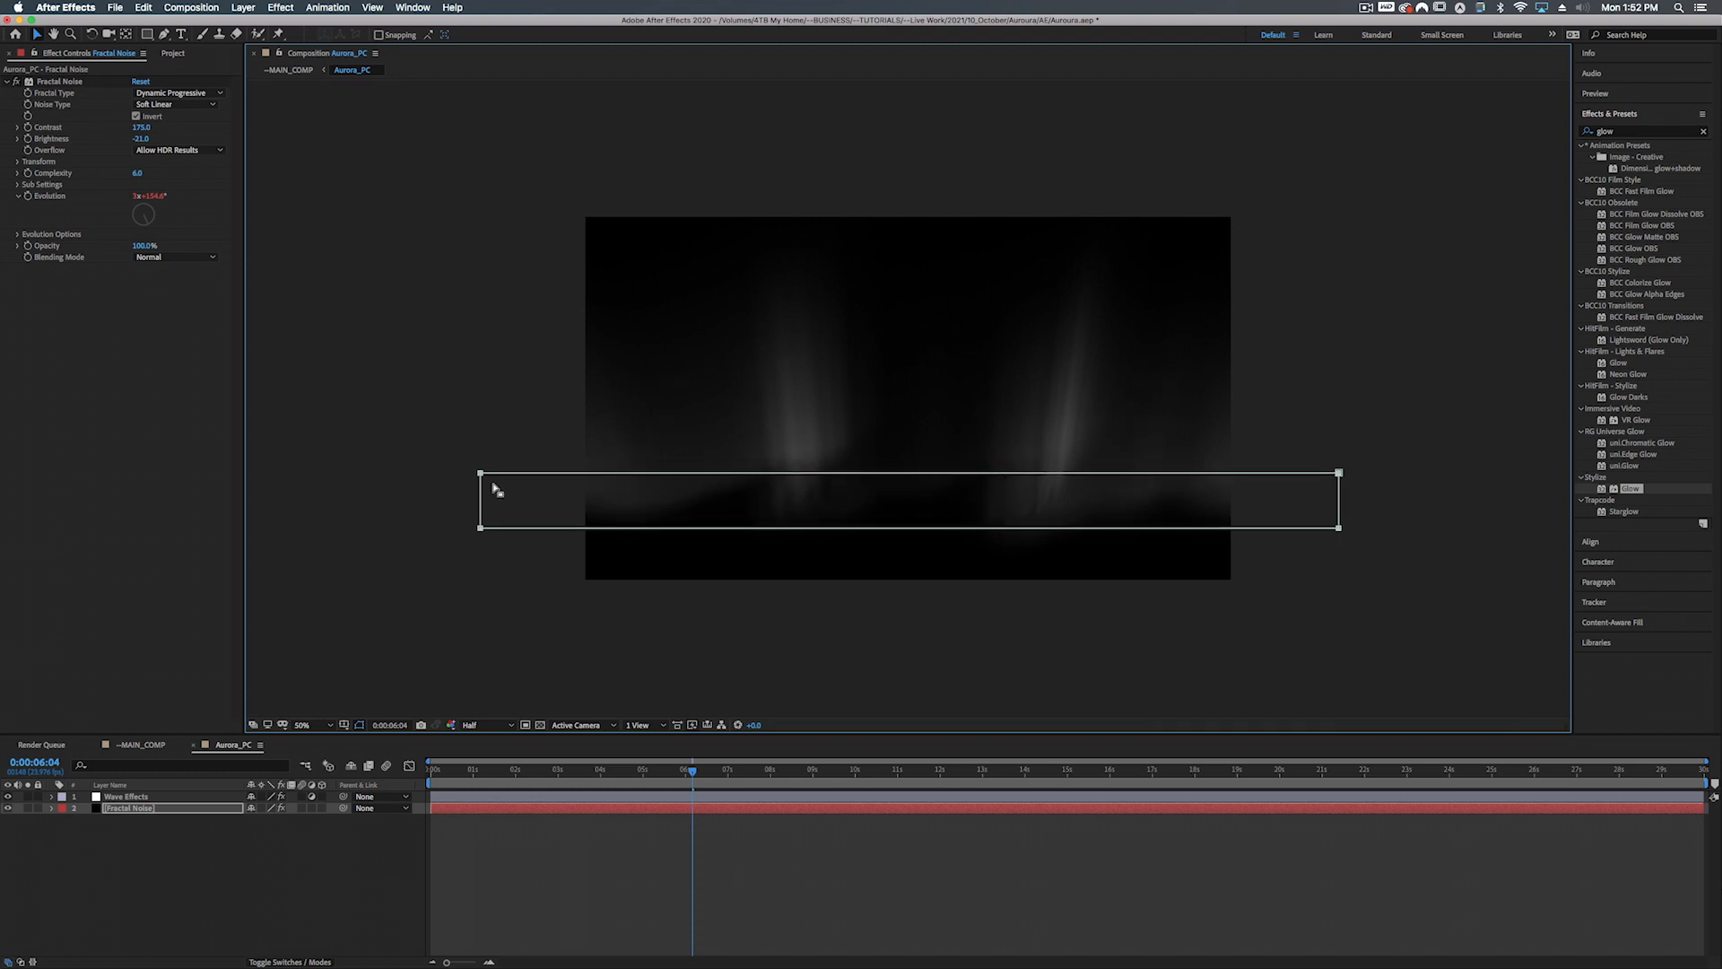
left_click(144, 746)
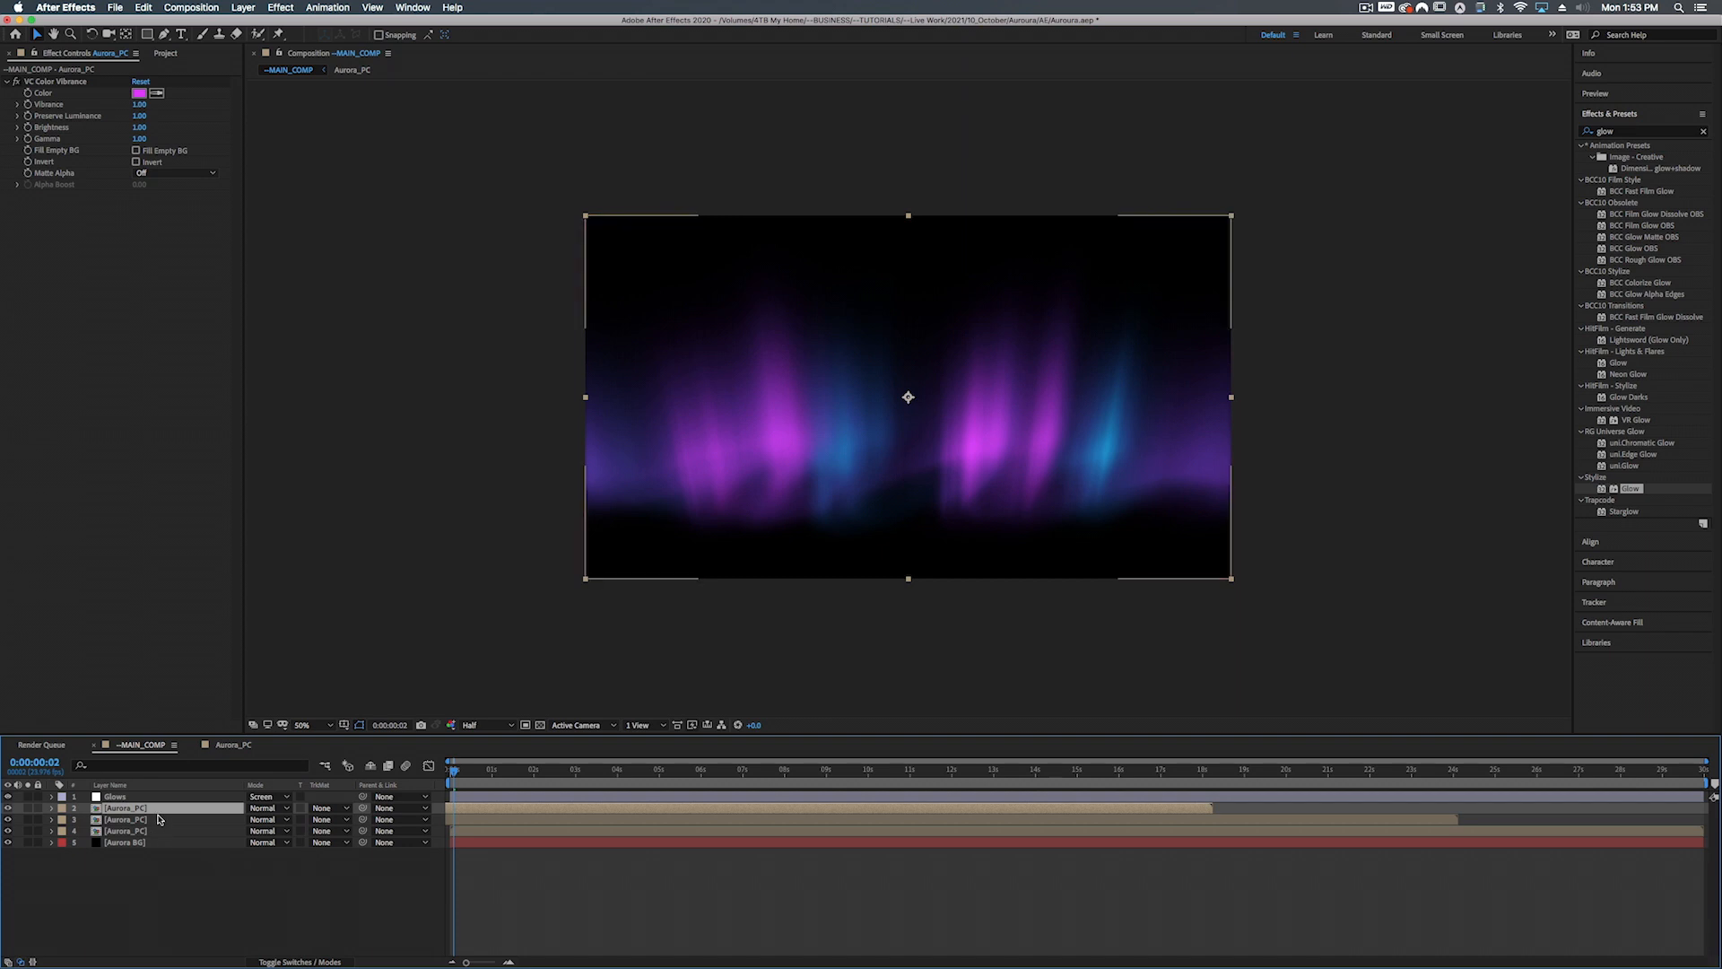
Set the topmost Aurora_PC copy's VC Color Vibrance color to a bright teal with hue 177, saturation 100% and brightness 100%
left_click(139, 93)
left_click(137, 105)
left_click_drag(137, 105, 98, 95)
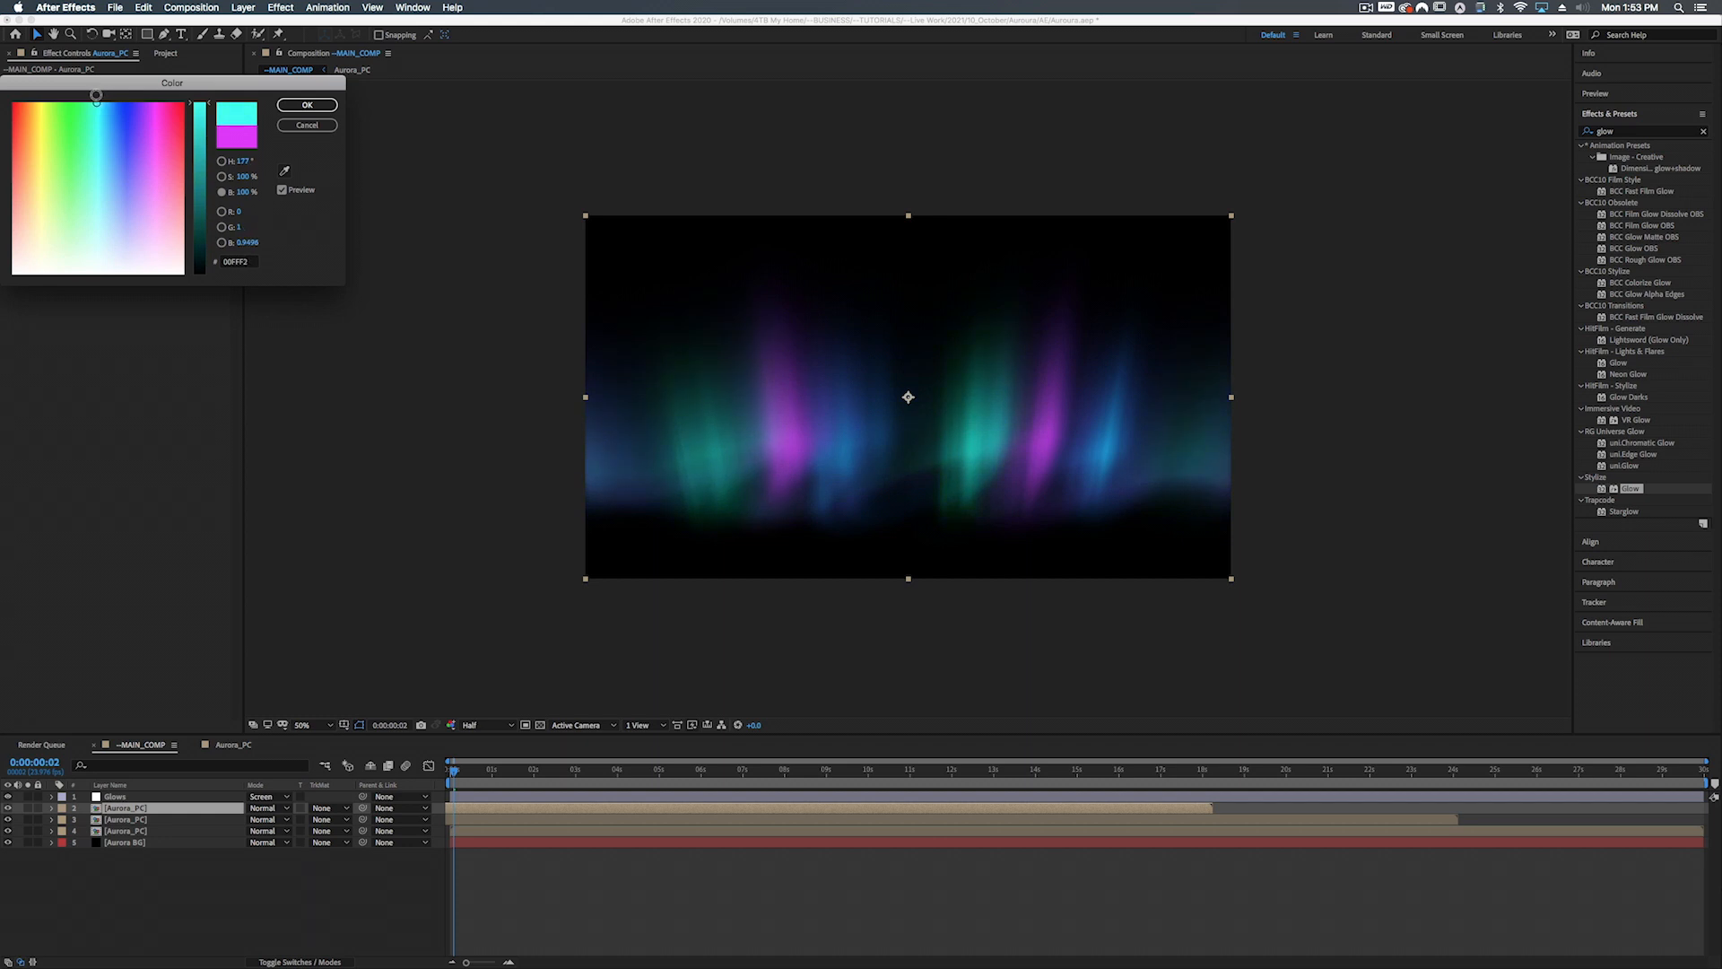
left_click(307, 104)
Slide the teal Aurora_PC copy earlier to end at about 14 s and the magenta copy to end at about 22 s
key("space")
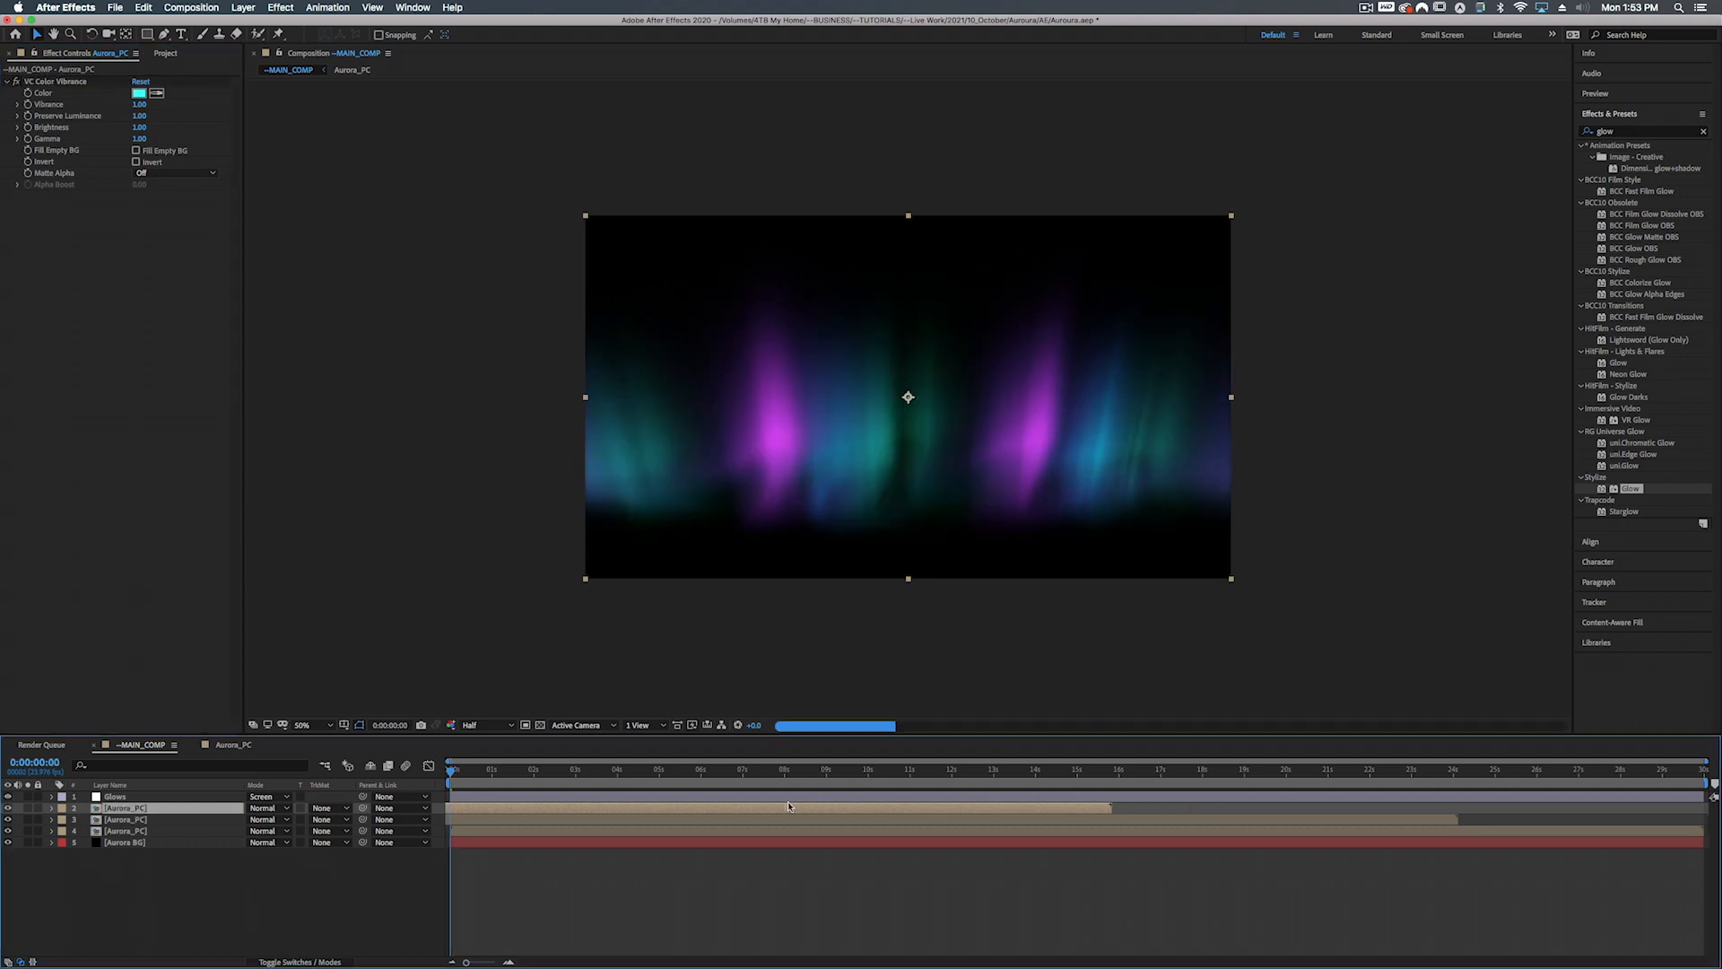
left_click(783, 819)
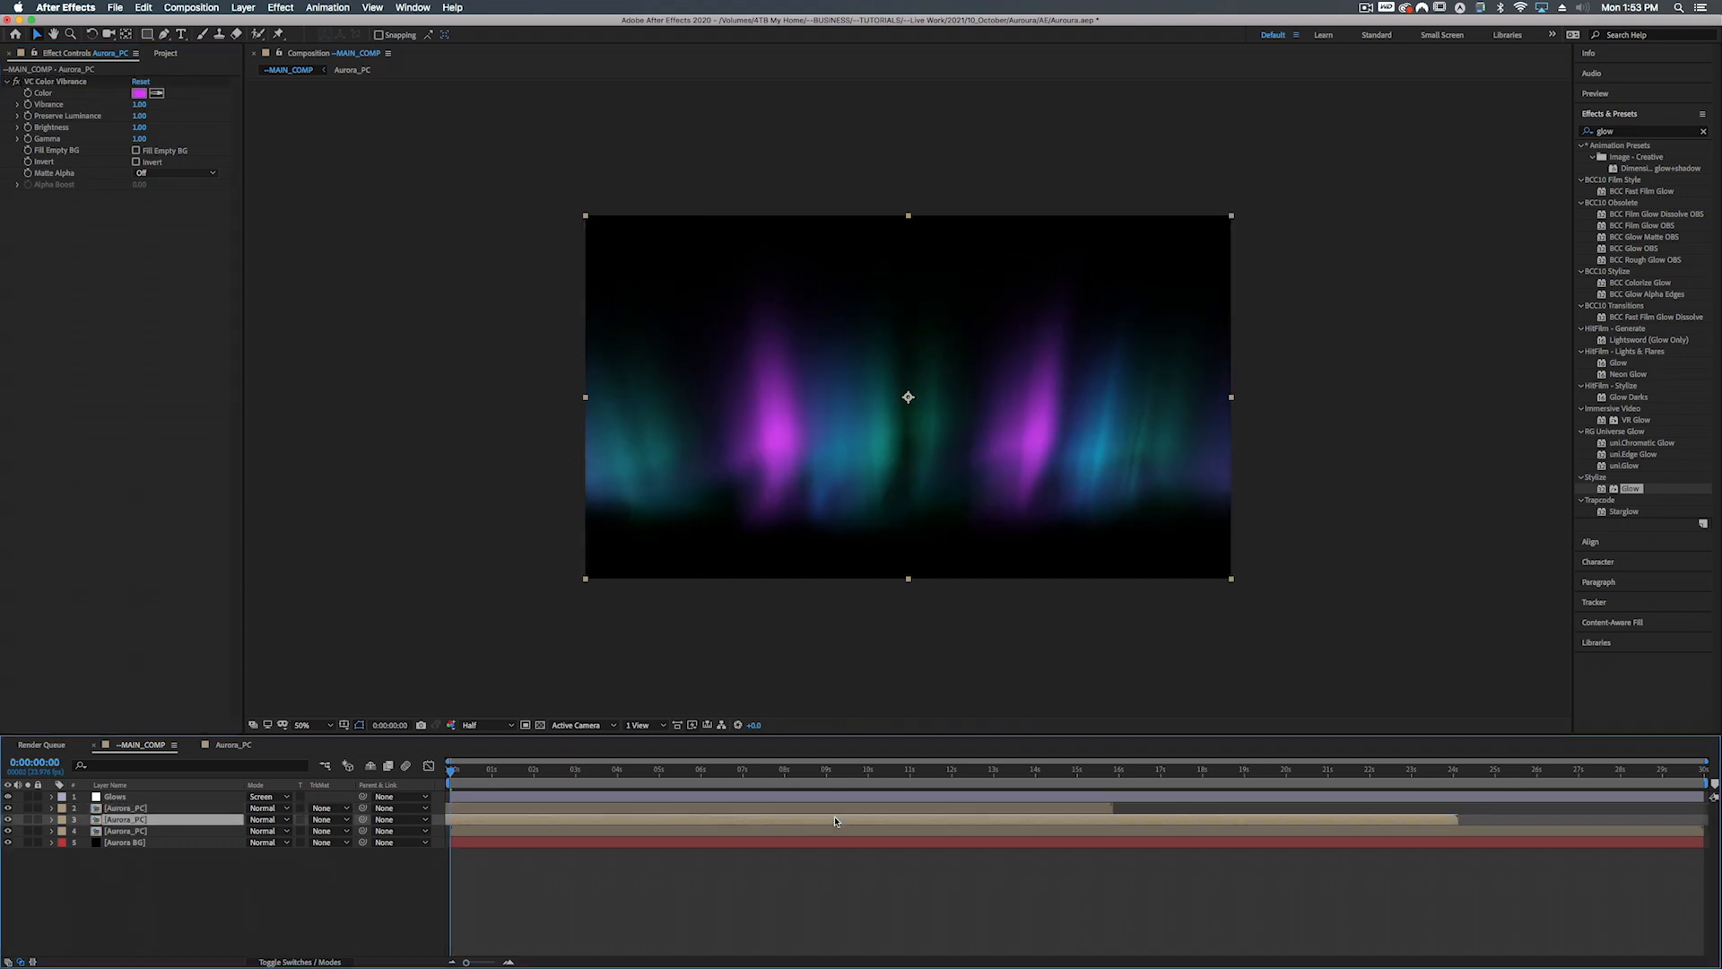
left_click(782, 807)
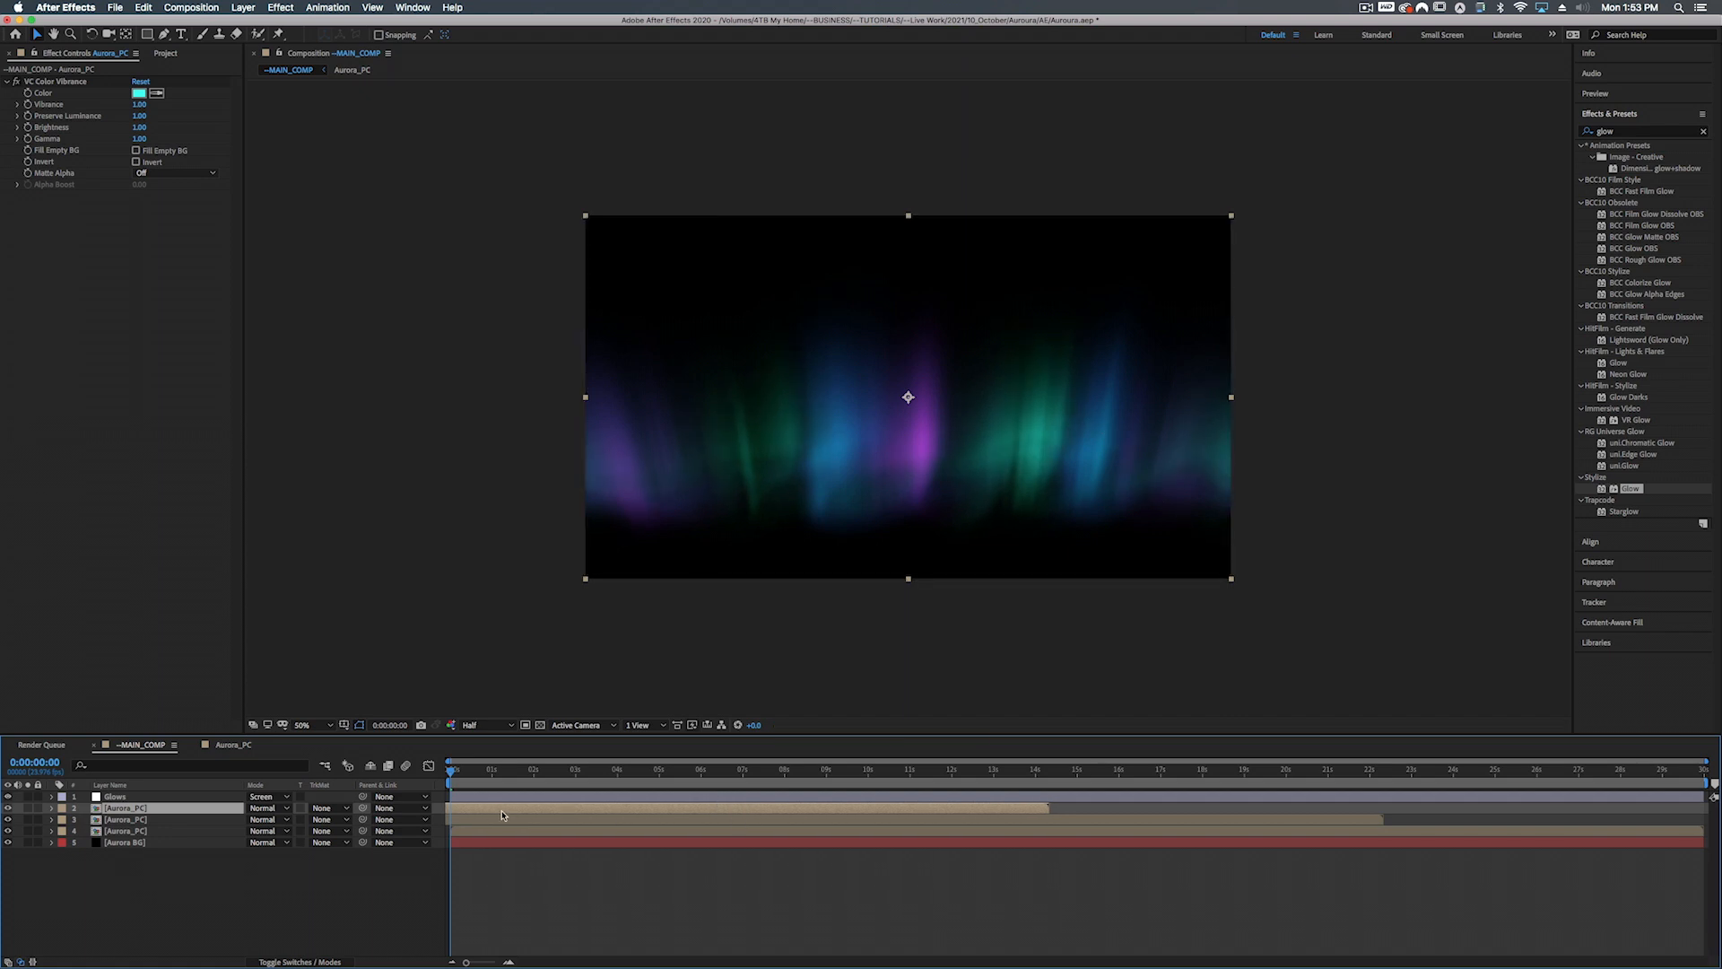
Set the end of the main composition's work area to 7 s
left_click_drag(601, 776, 742, 778)
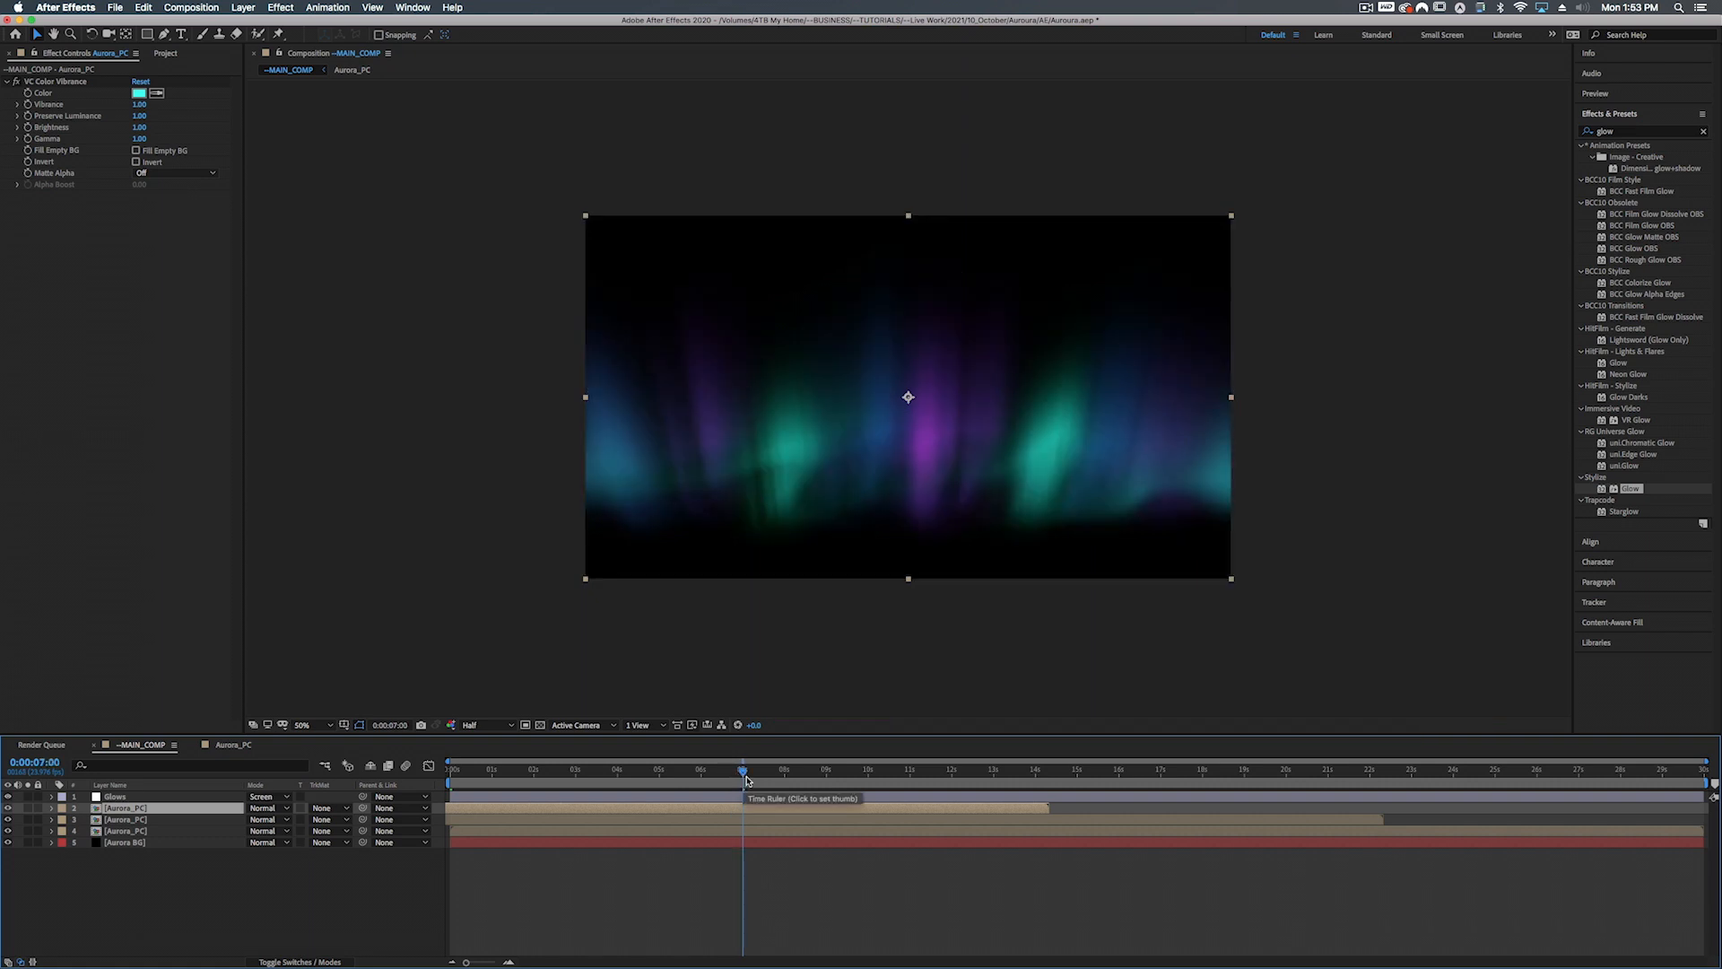
key("n")
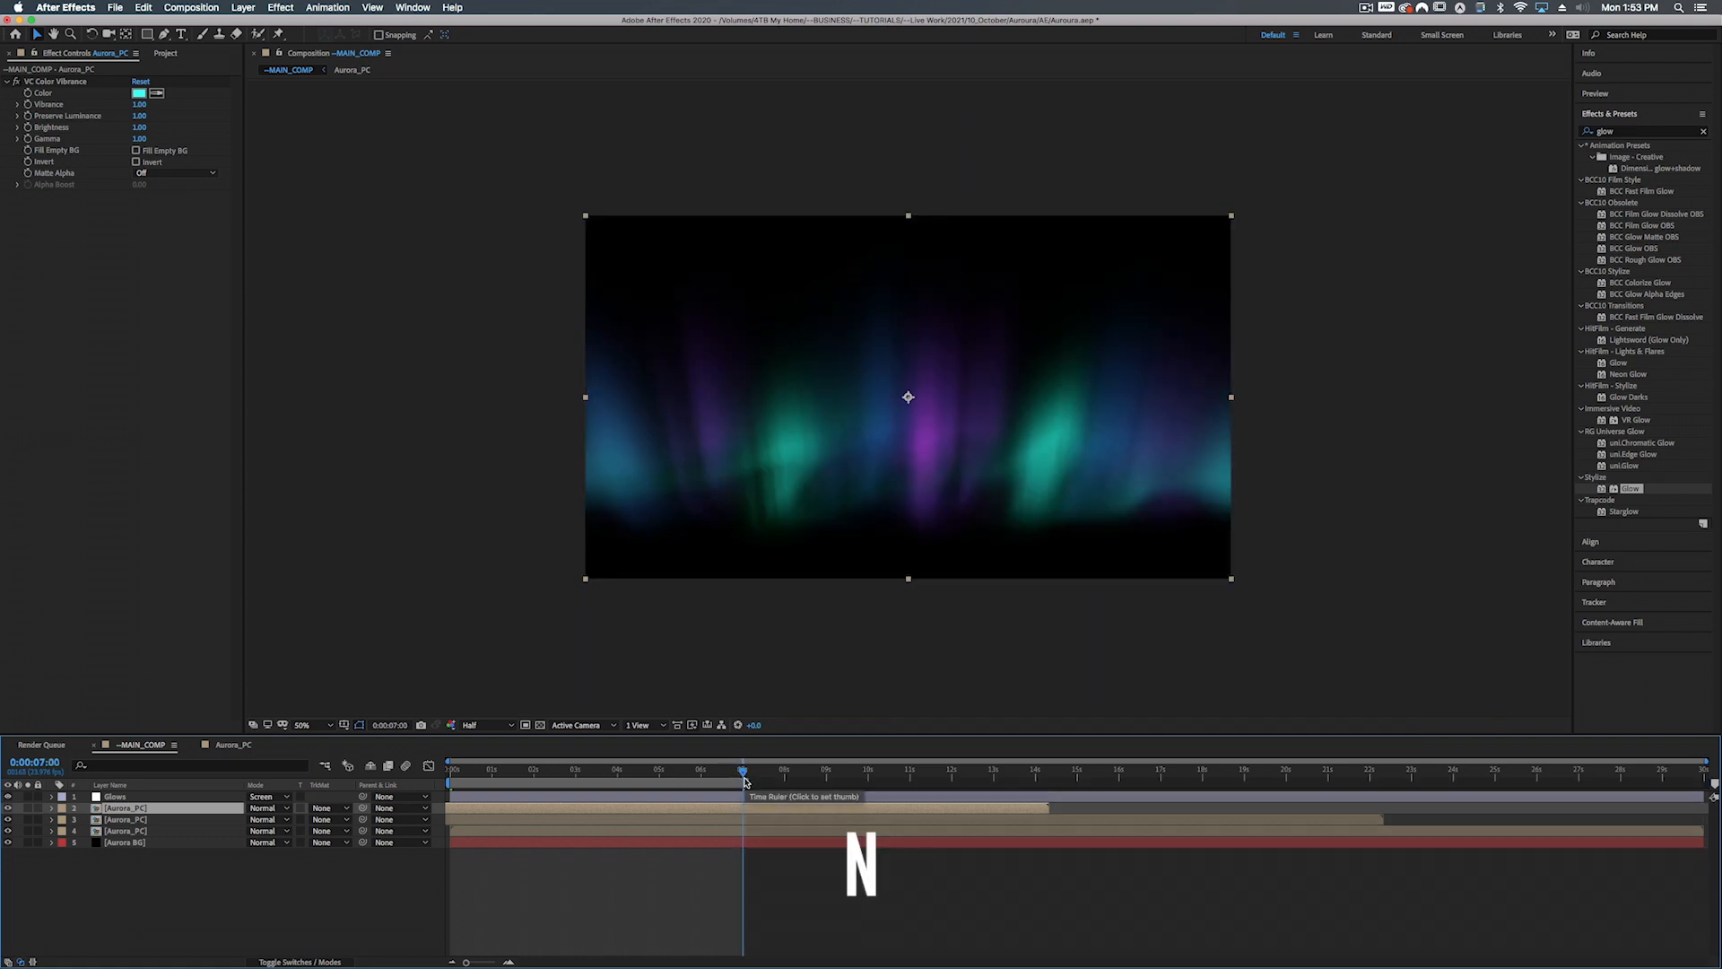
Offset the teal copy to end at about 10.5 s and the magenta copy at about 19 s, and preview from the start
left_click_drag(744, 777, 537, 812)
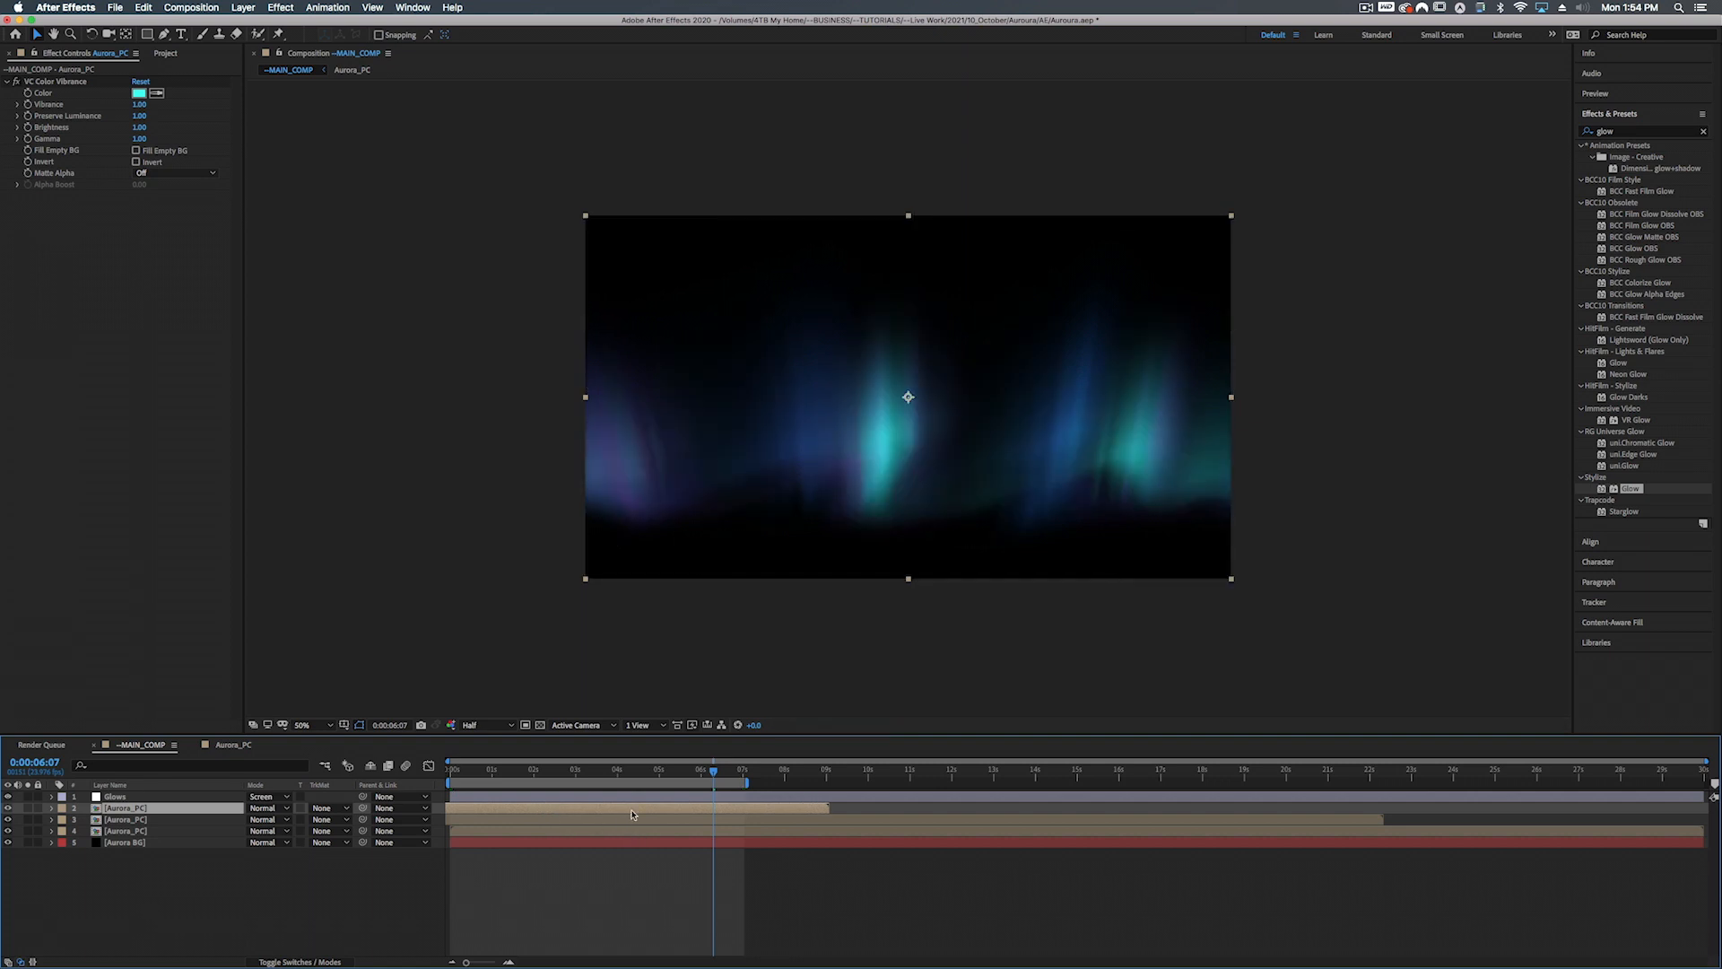
left_click_drag(631, 811, 694, 810)
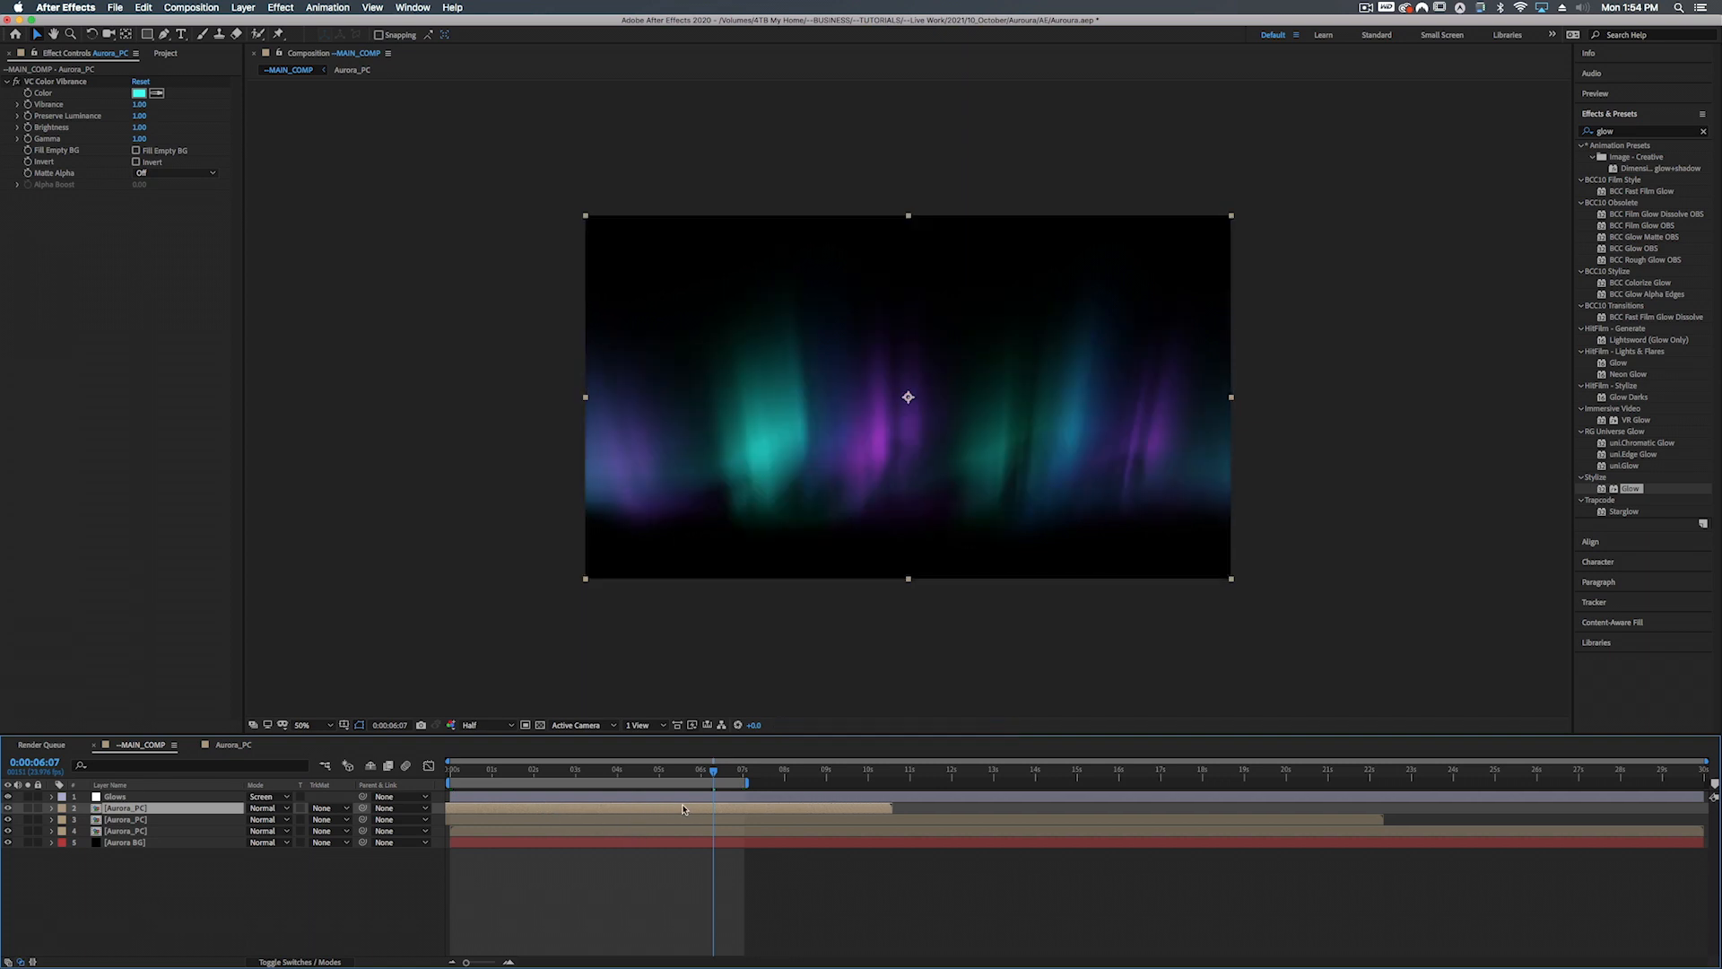
left_click_drag(937, 821, 876, 821)
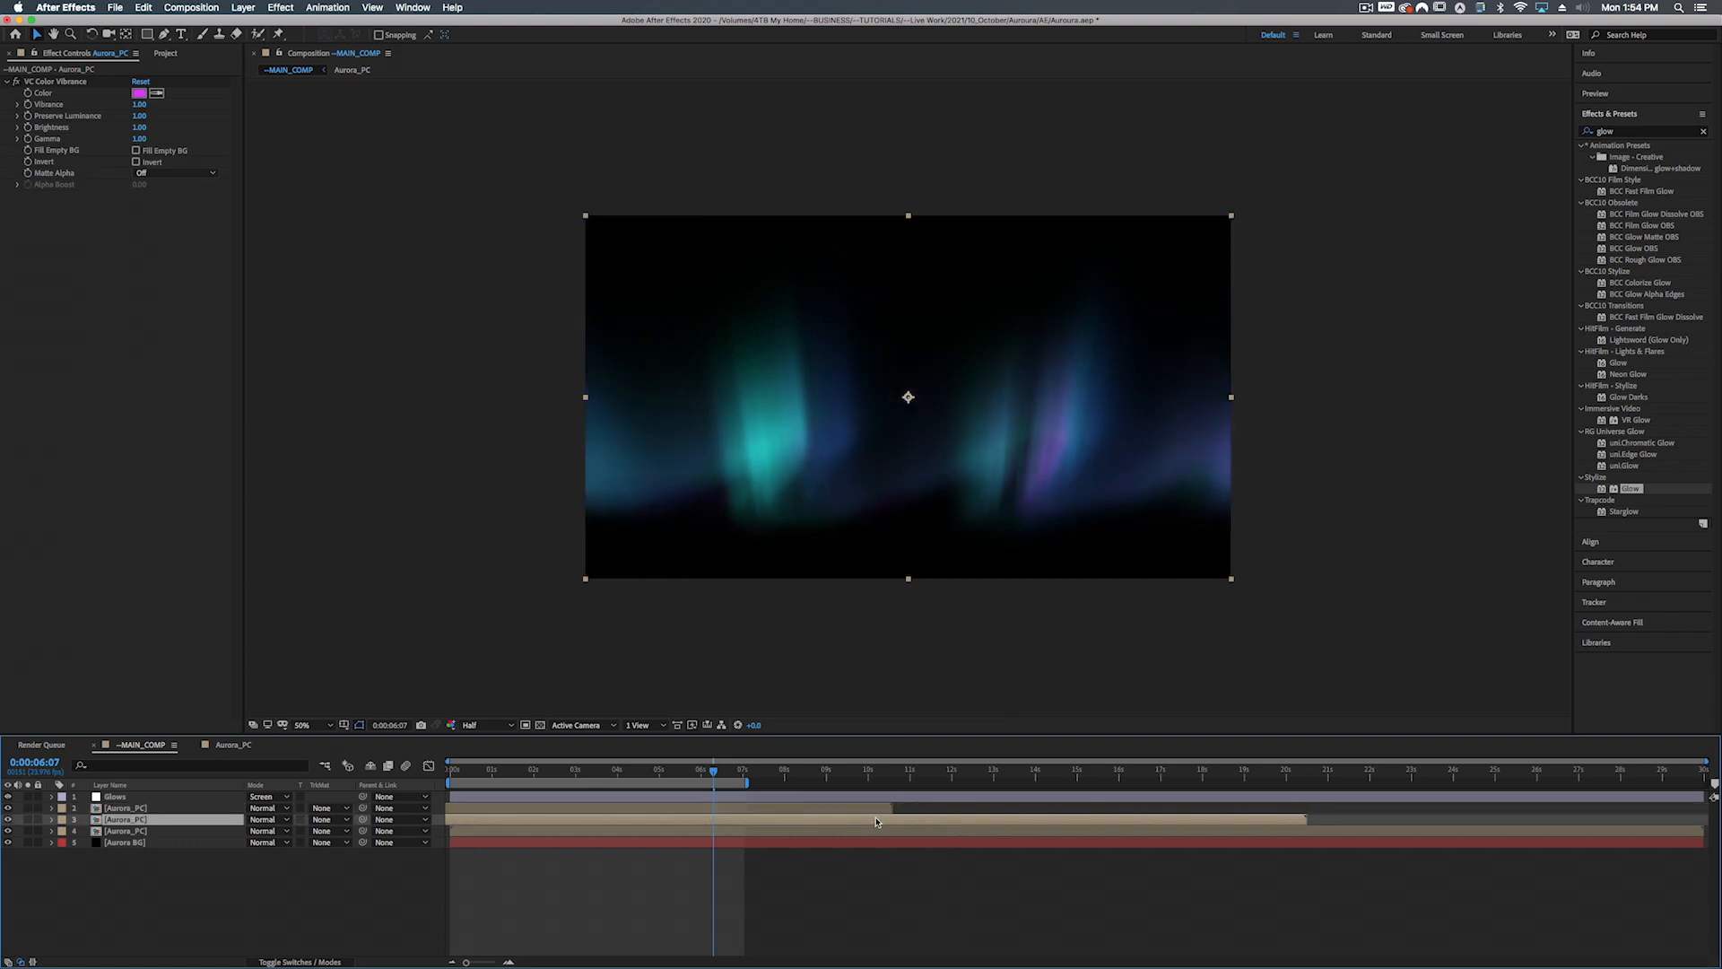
left_click_drag(918, 819, 854, 818)
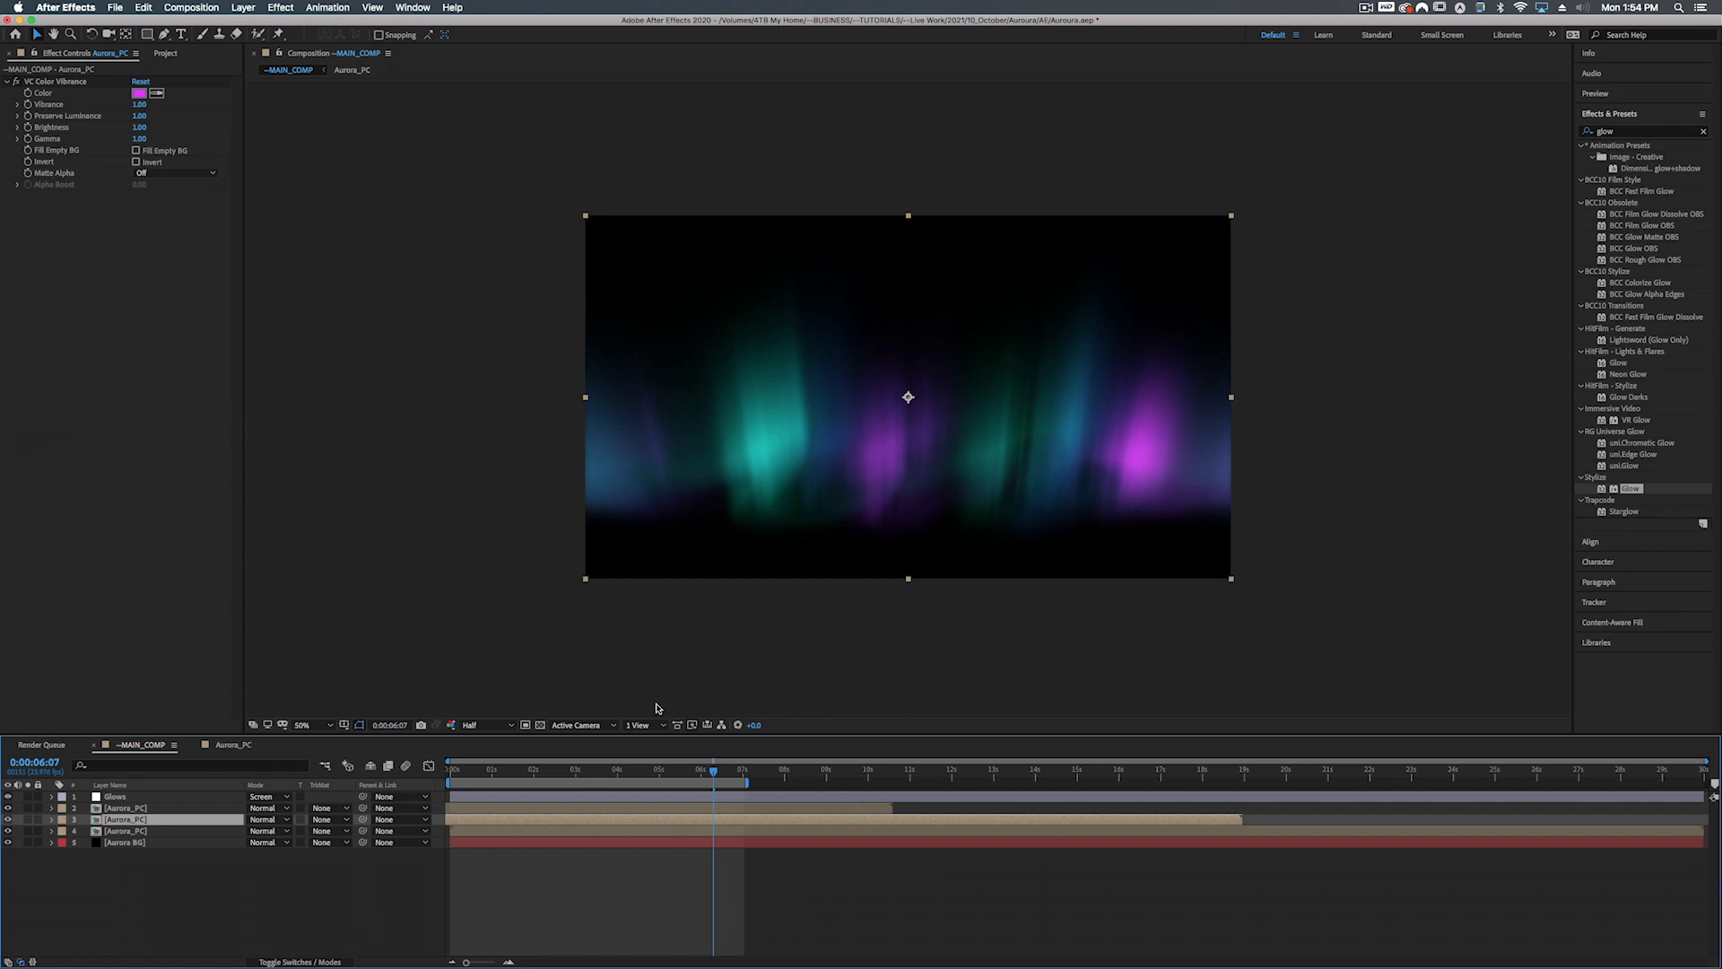
left_click_drag(656, 772, 326, 767)
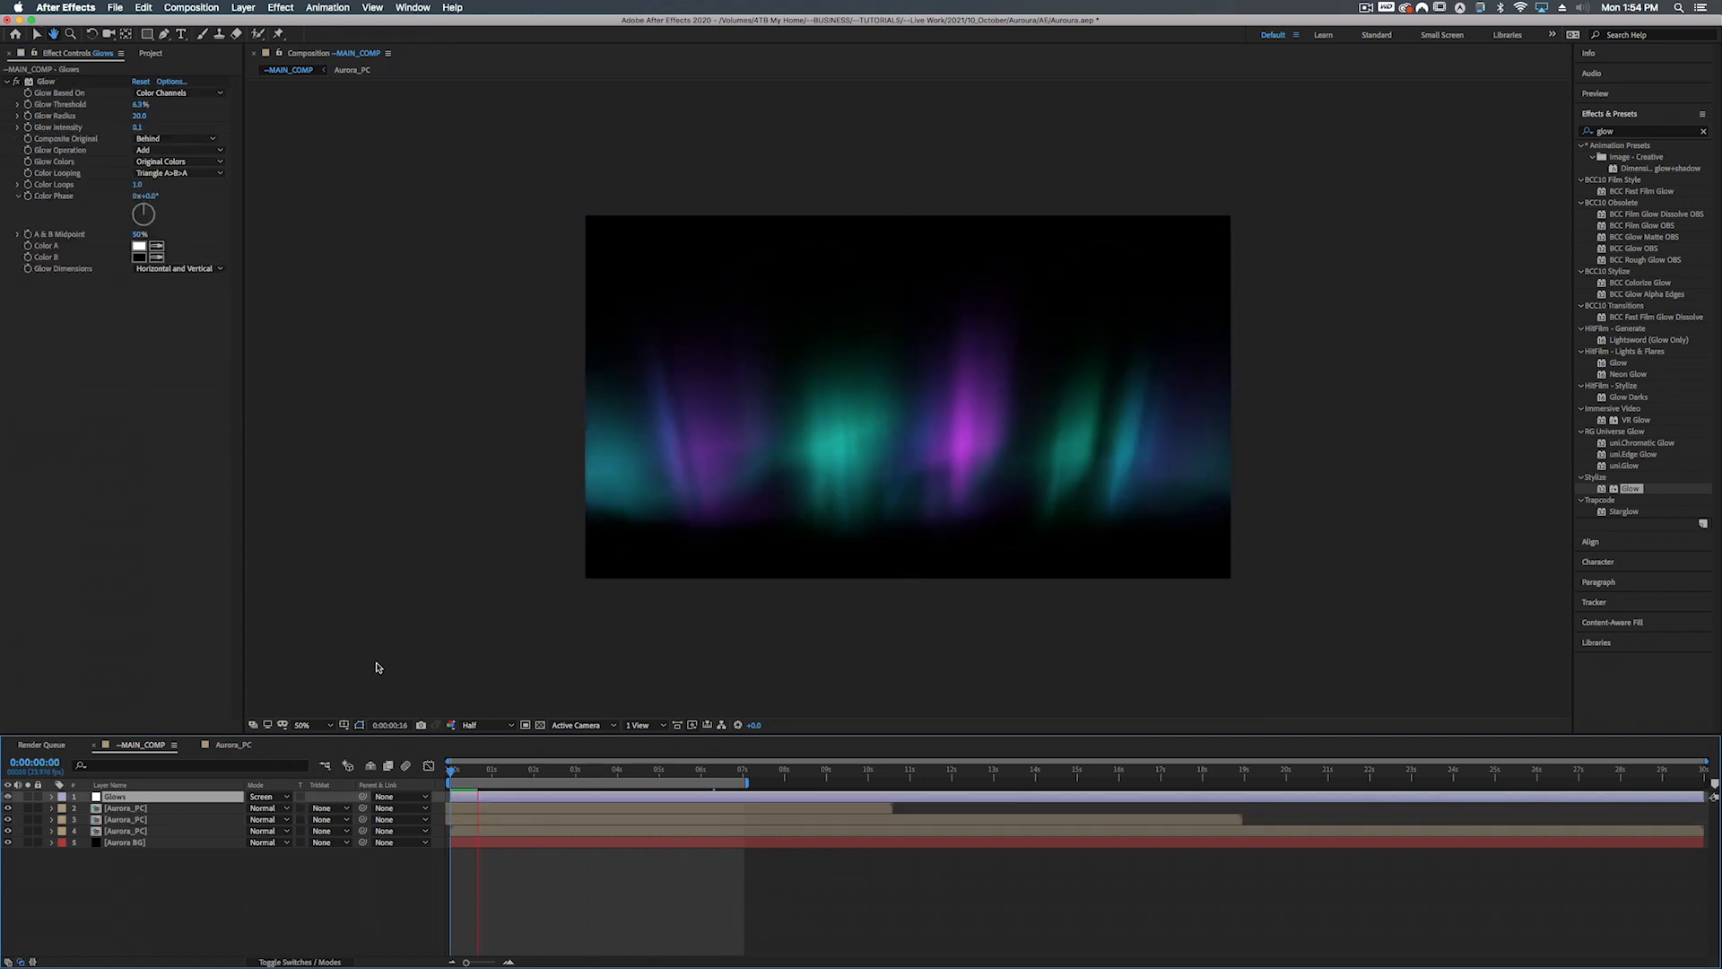
key("space")
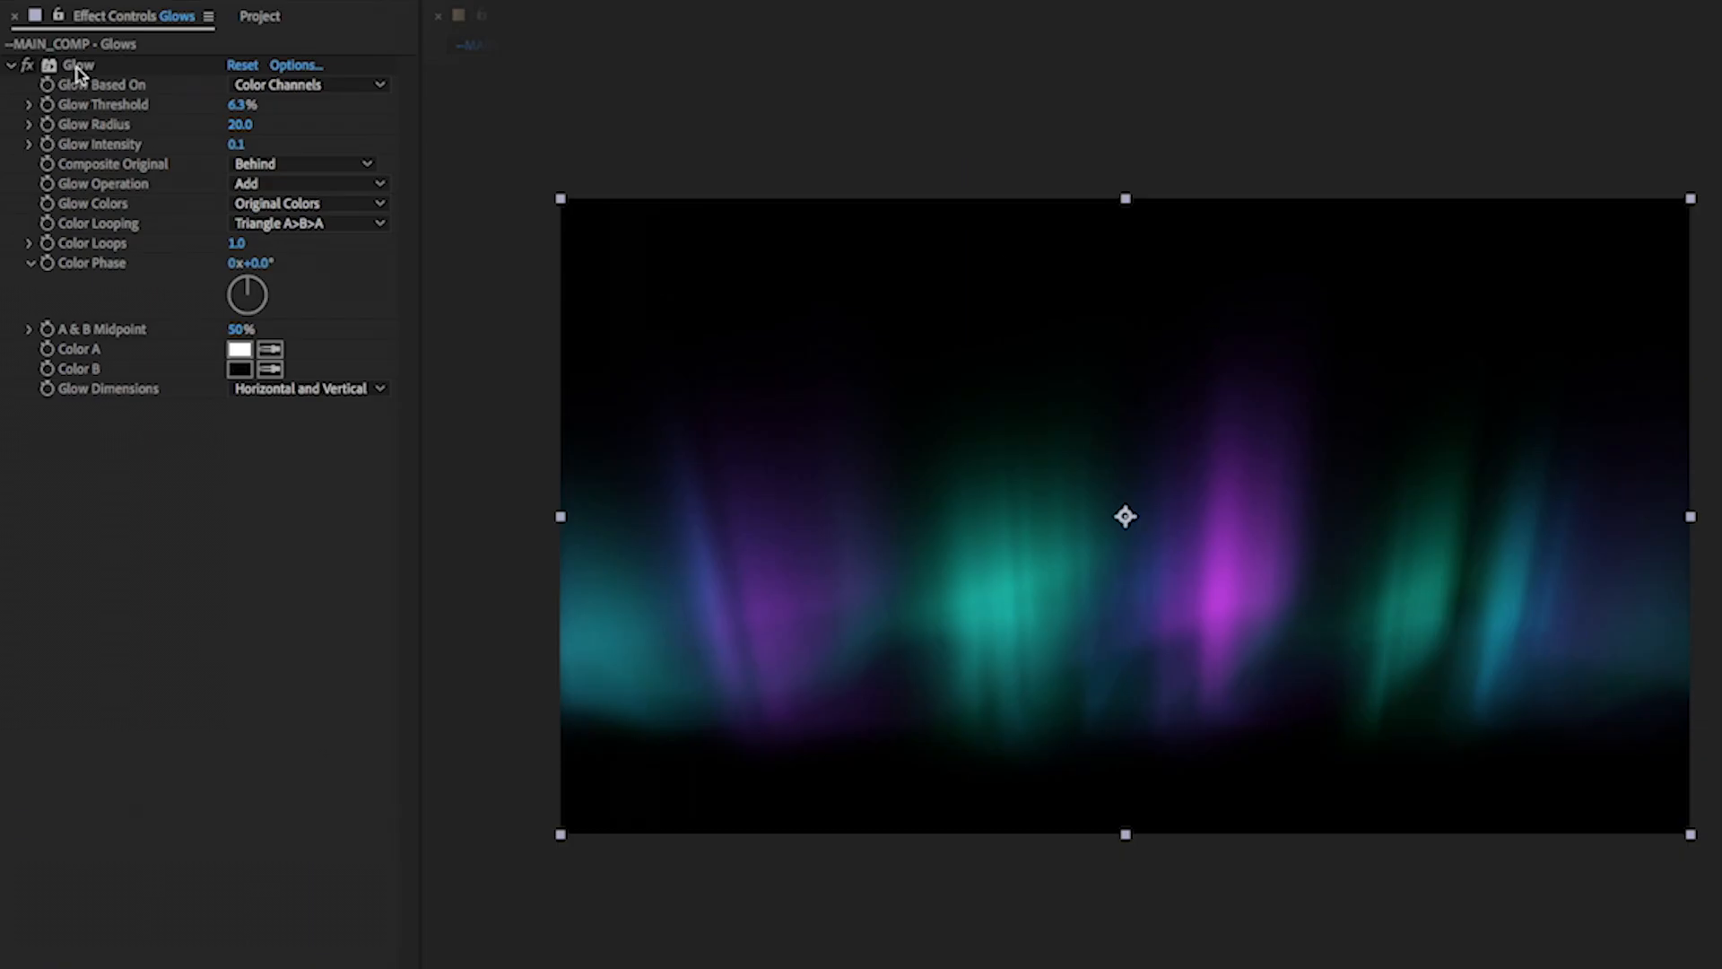
Duplicate the Glow effect on the Glows layer and set the copy's Glow Radius to 60
left_click(46, 82)
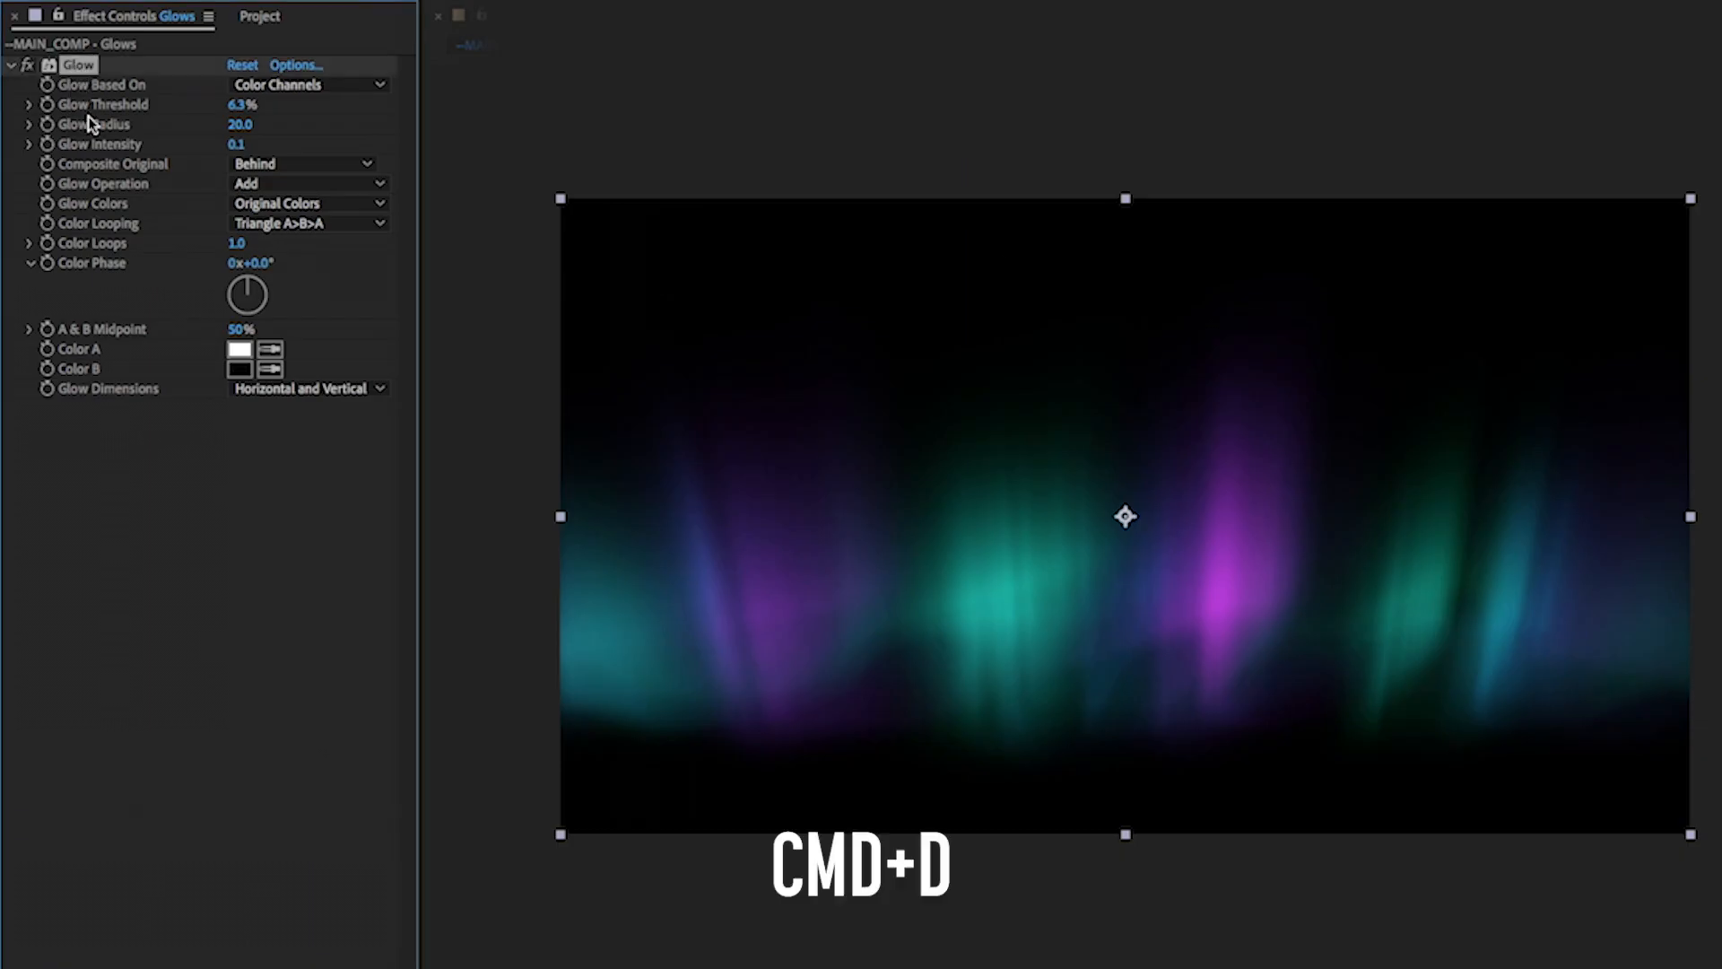
key("super+d")
left_click(240, 467)
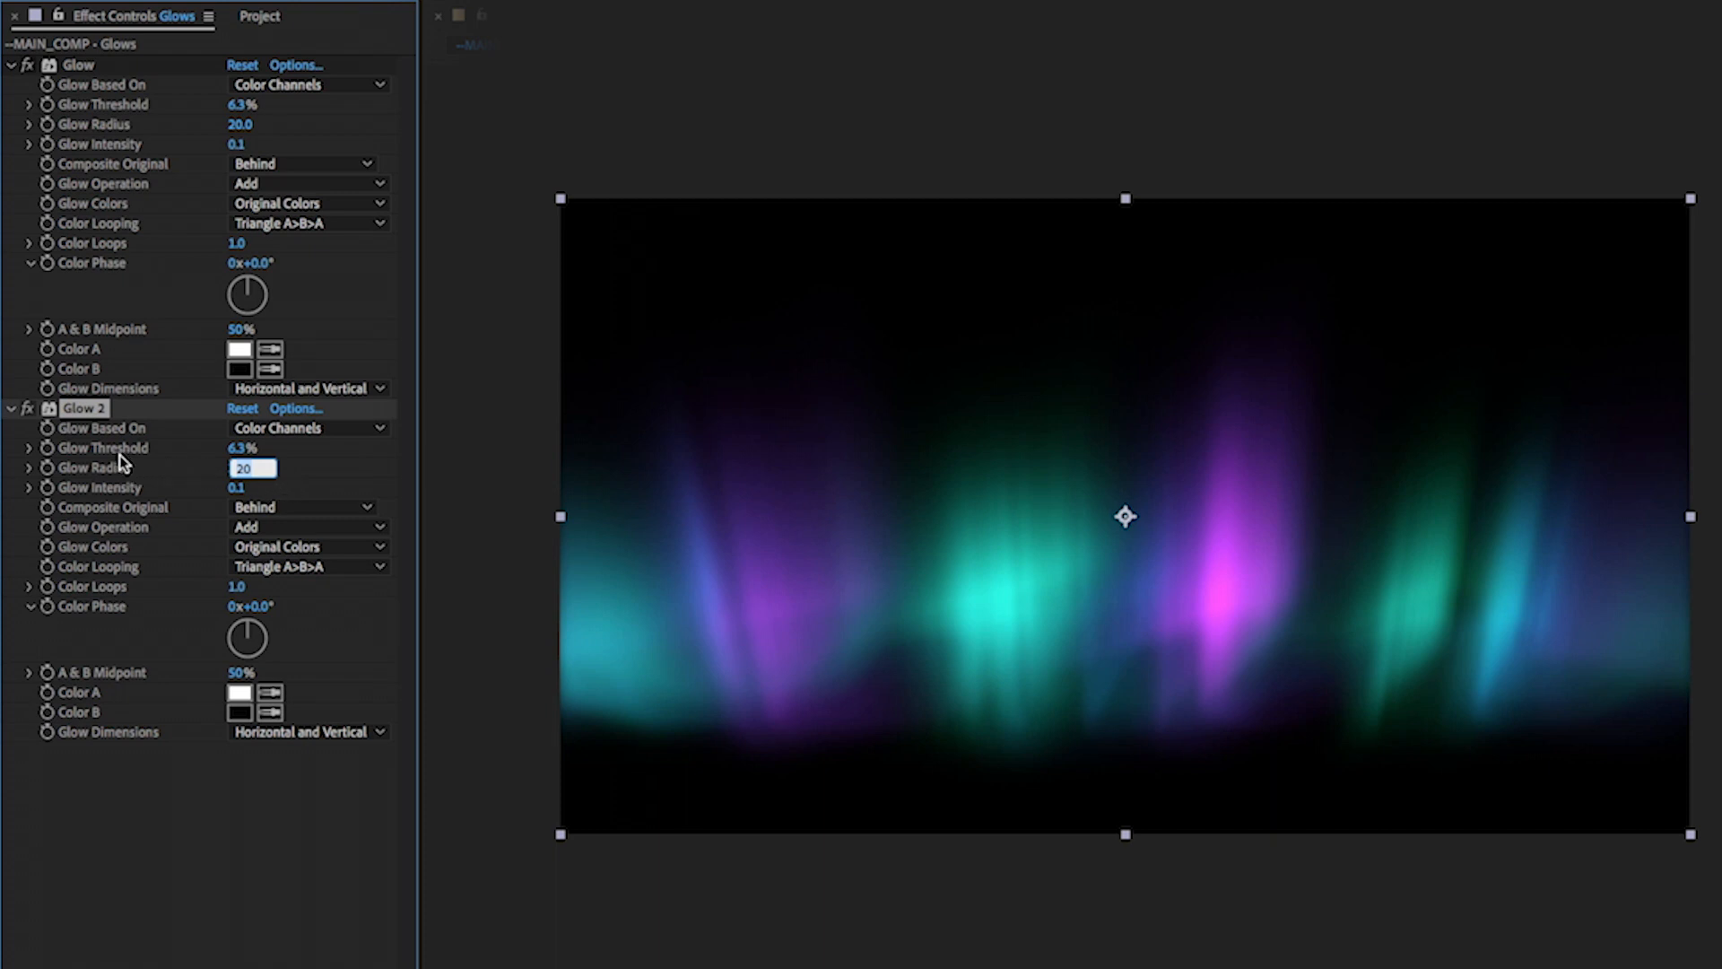
type("60")
key("Return")
Duplicate Glow 2 on the Glows layer and set the new copy's Glow Radius to 120
key("ctrl+d")
left_click(240, 812)
type("1")
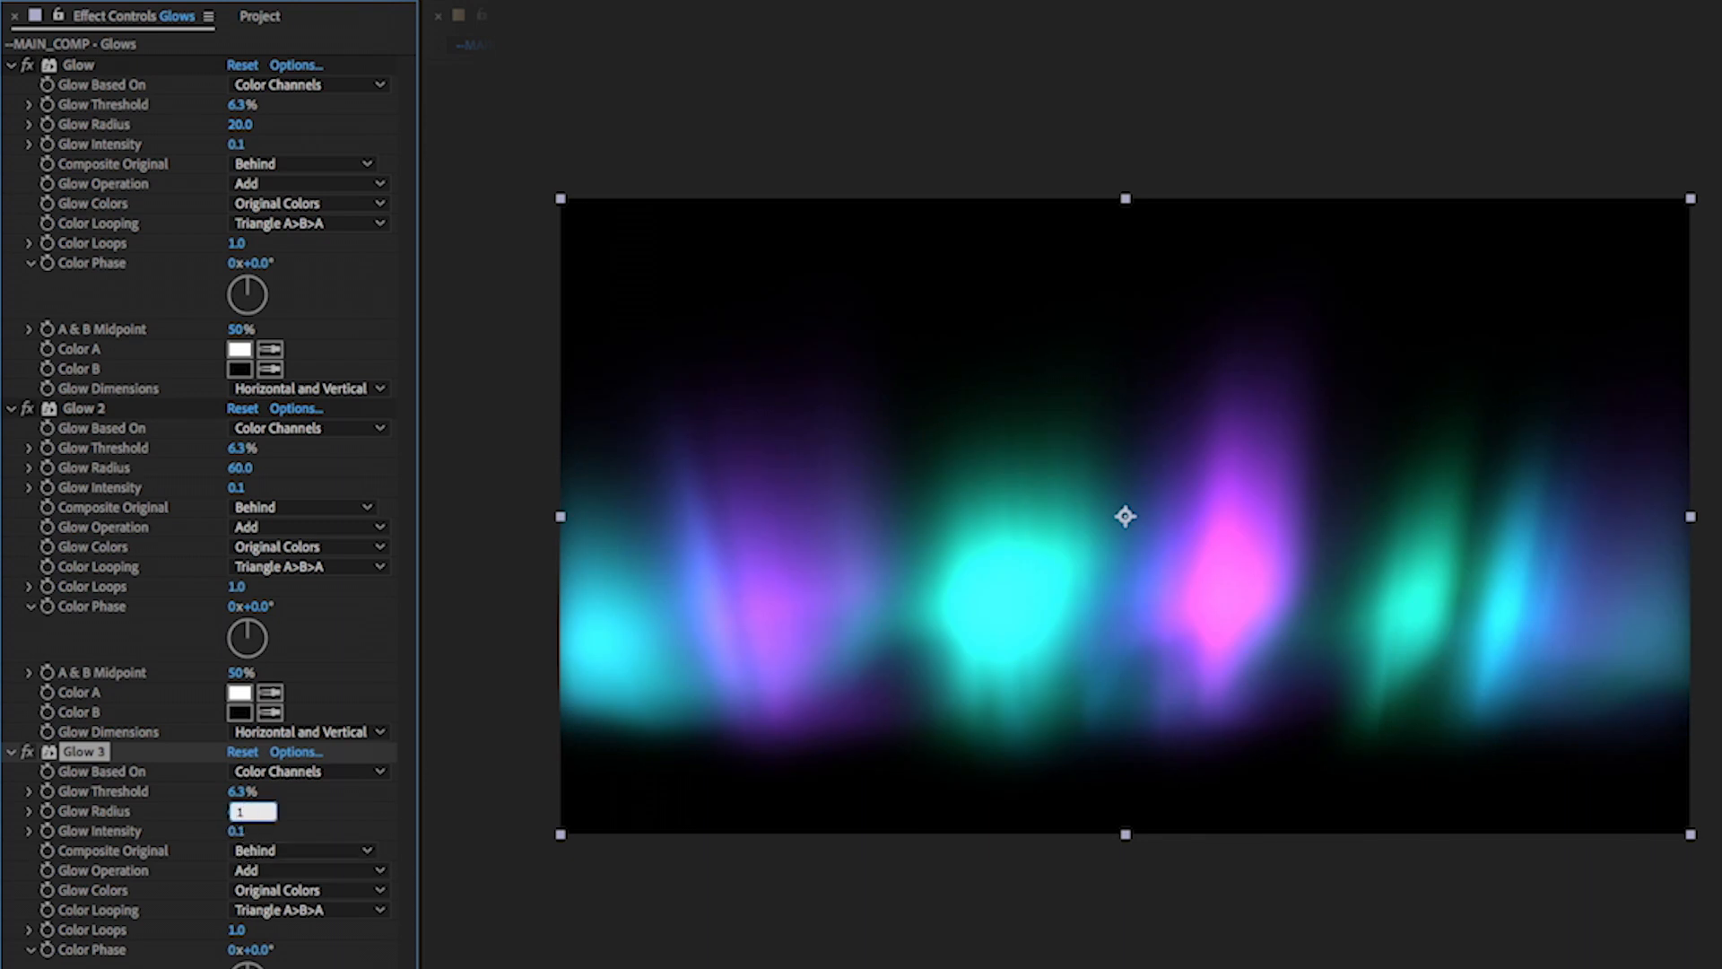
type("20")
key("Return")
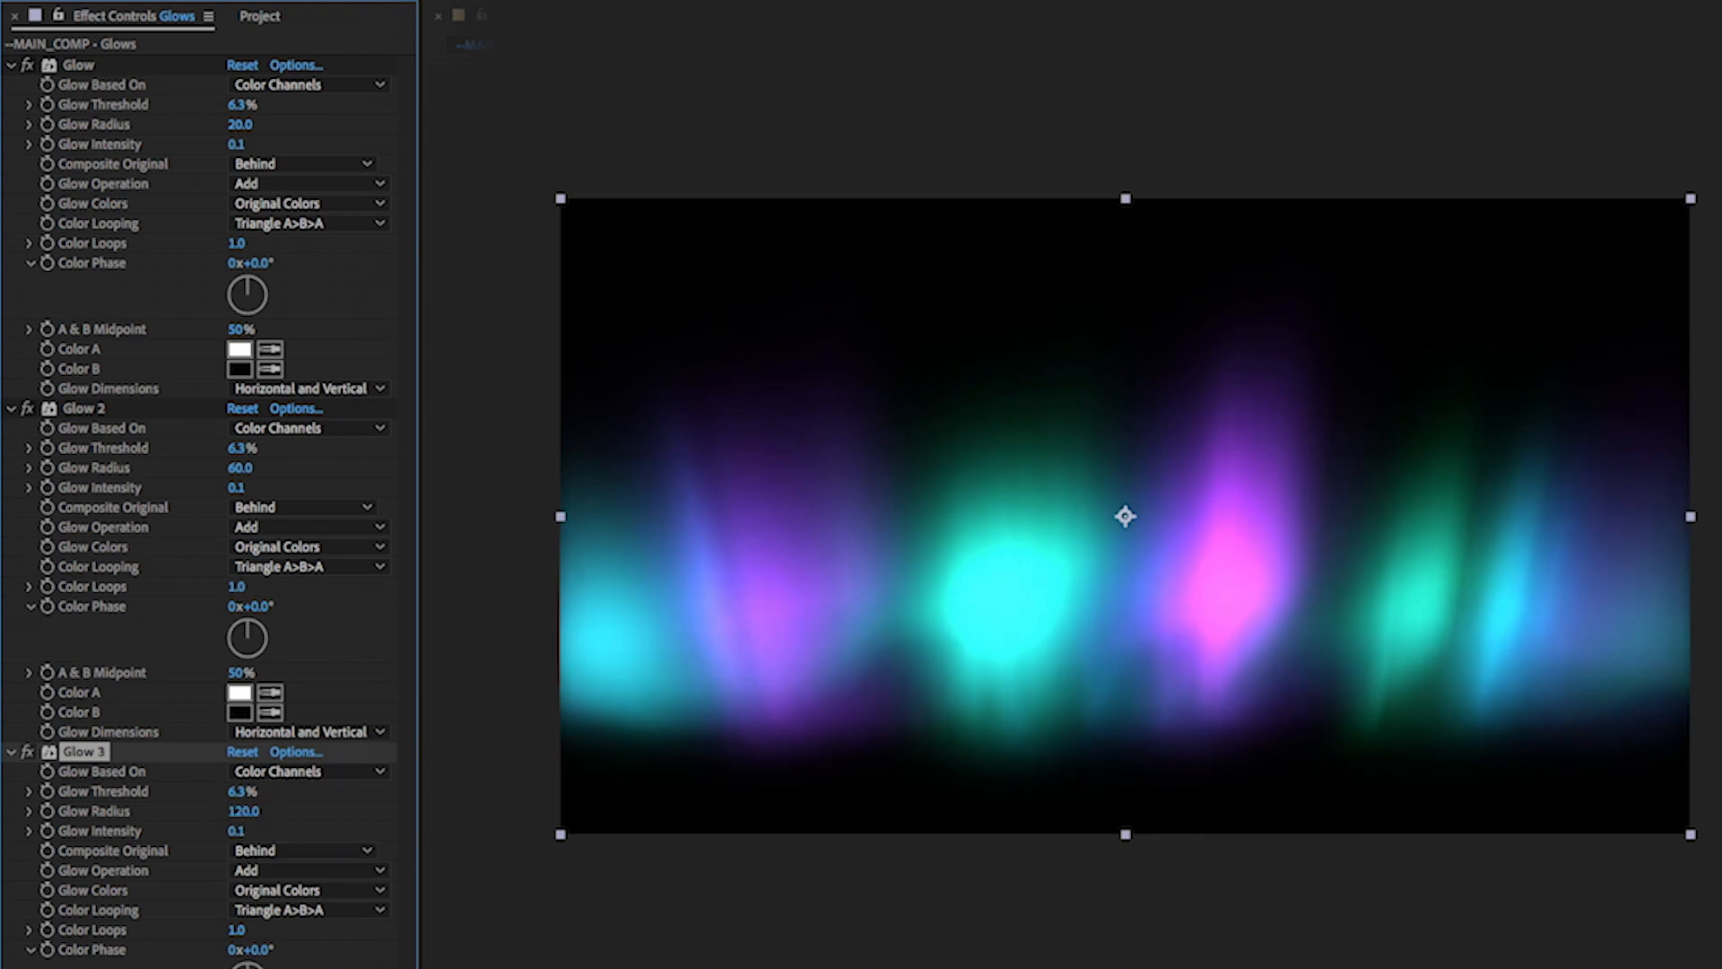
Lower the Glow Intensity of Glow 2 to about 0.0 and collapse the settings of Glow and Glow 2
left_click(241, 144)
key("Return")
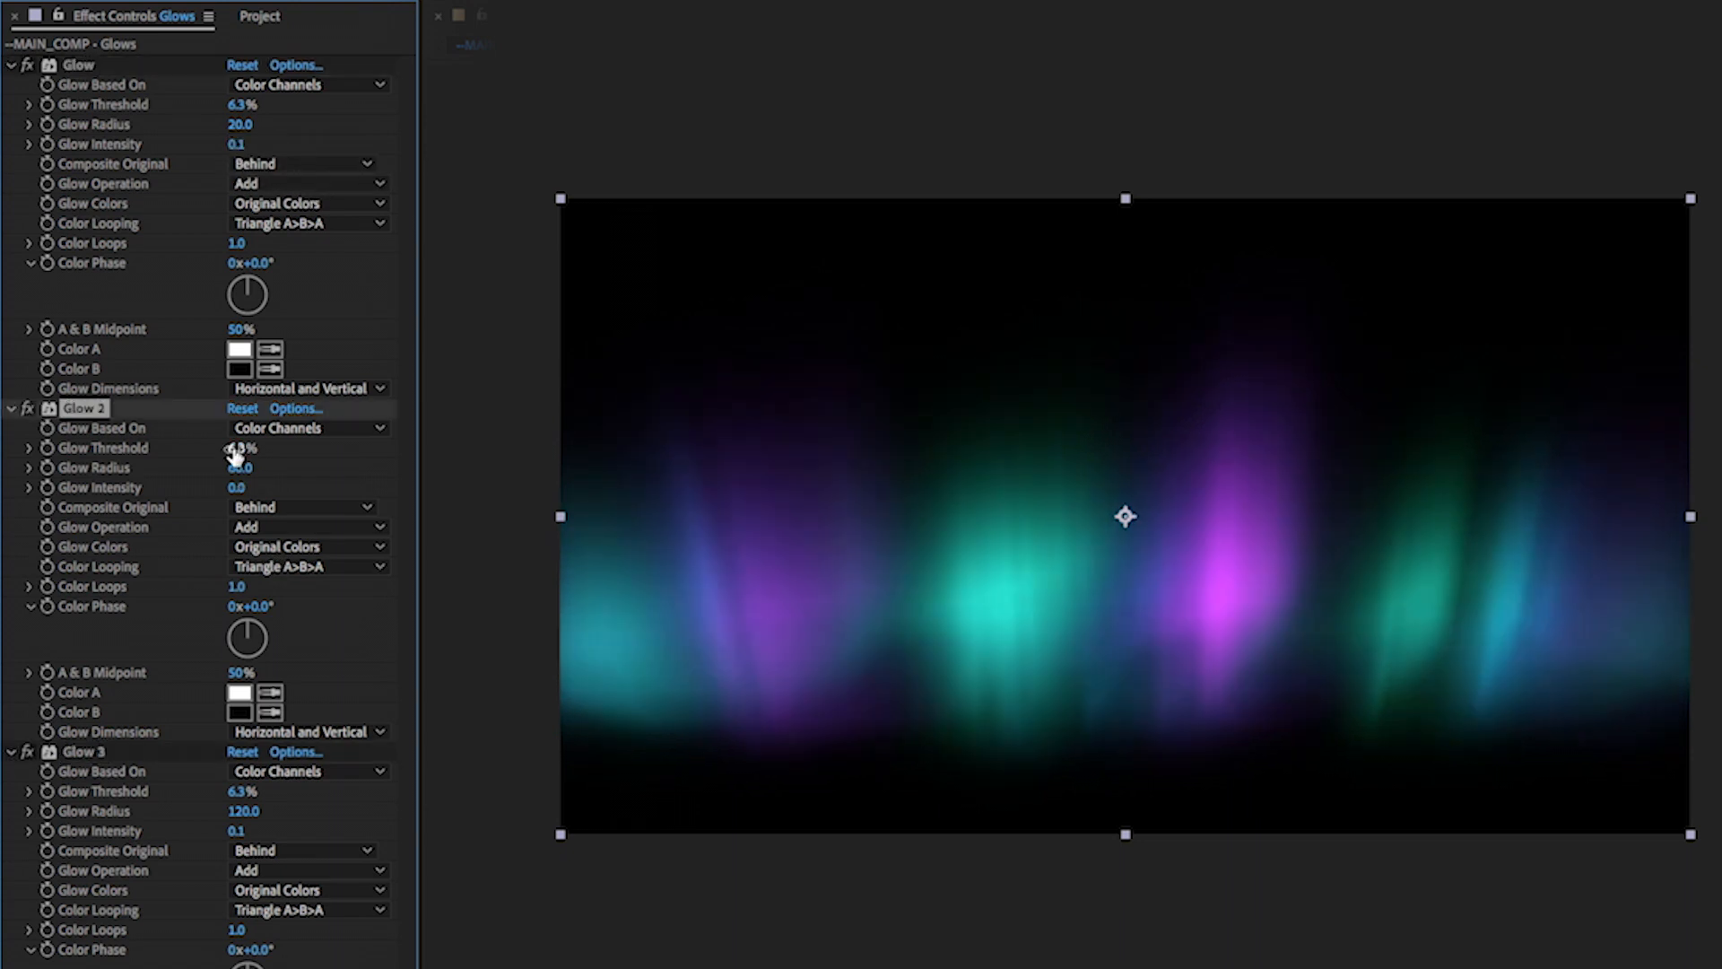
left_click_drag(236, 452, 234, 458)
left_click(11, 409)
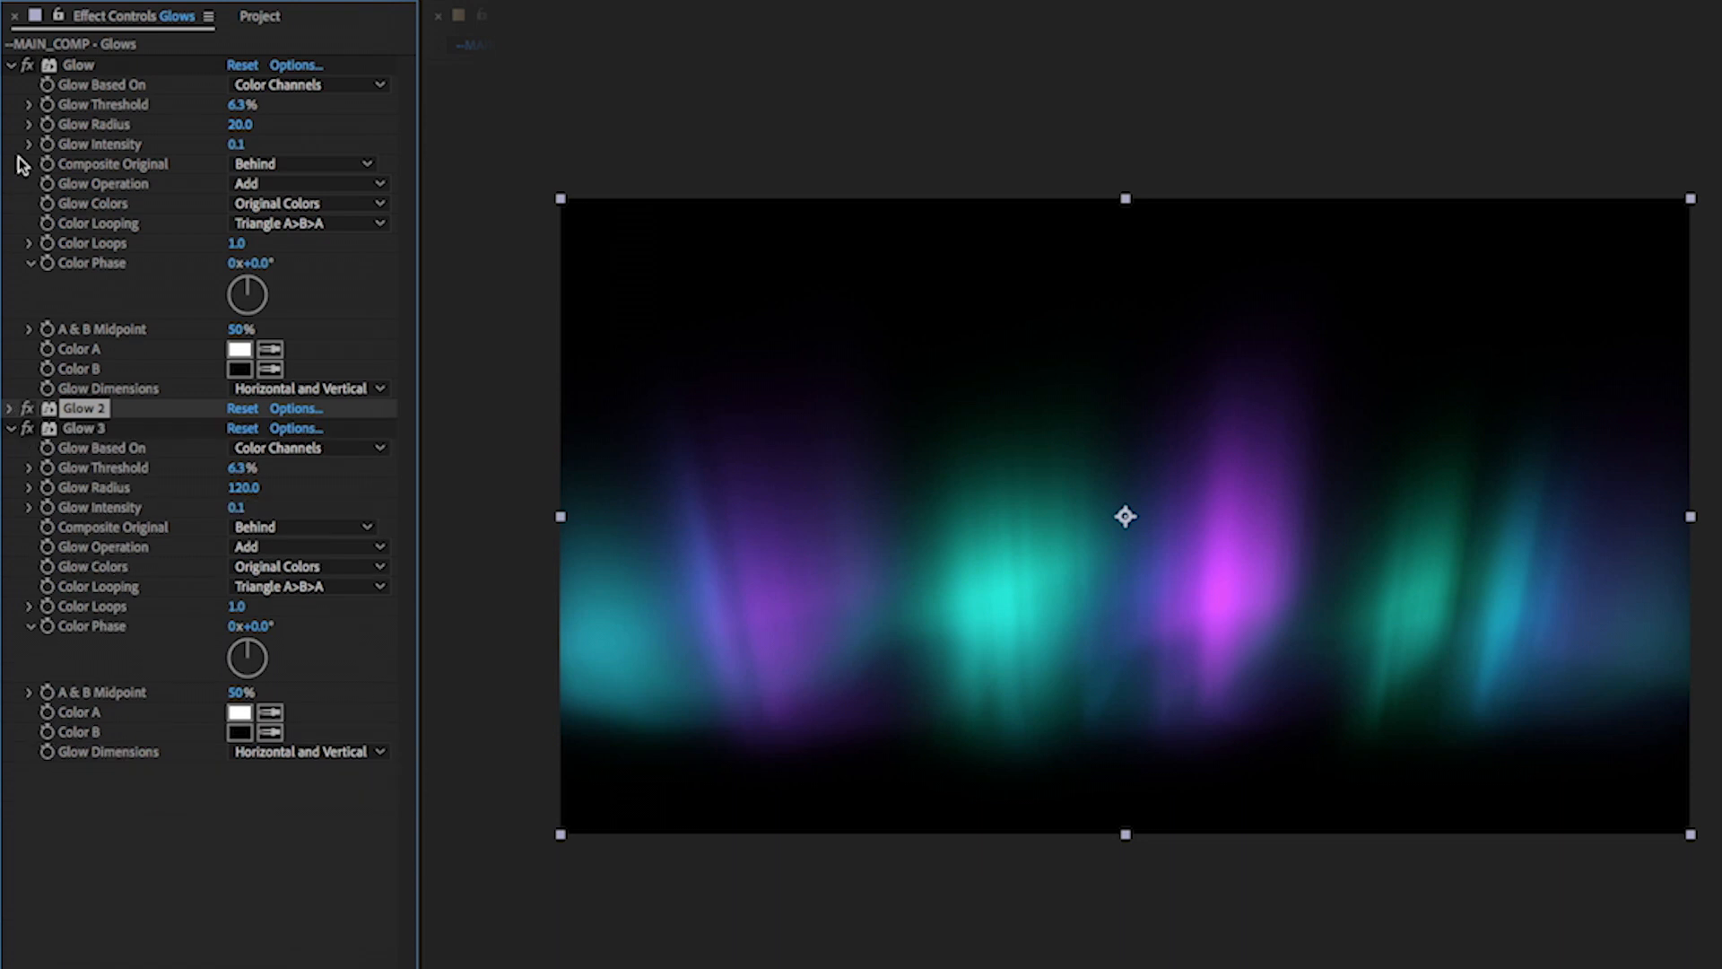
left_click(11, 65)
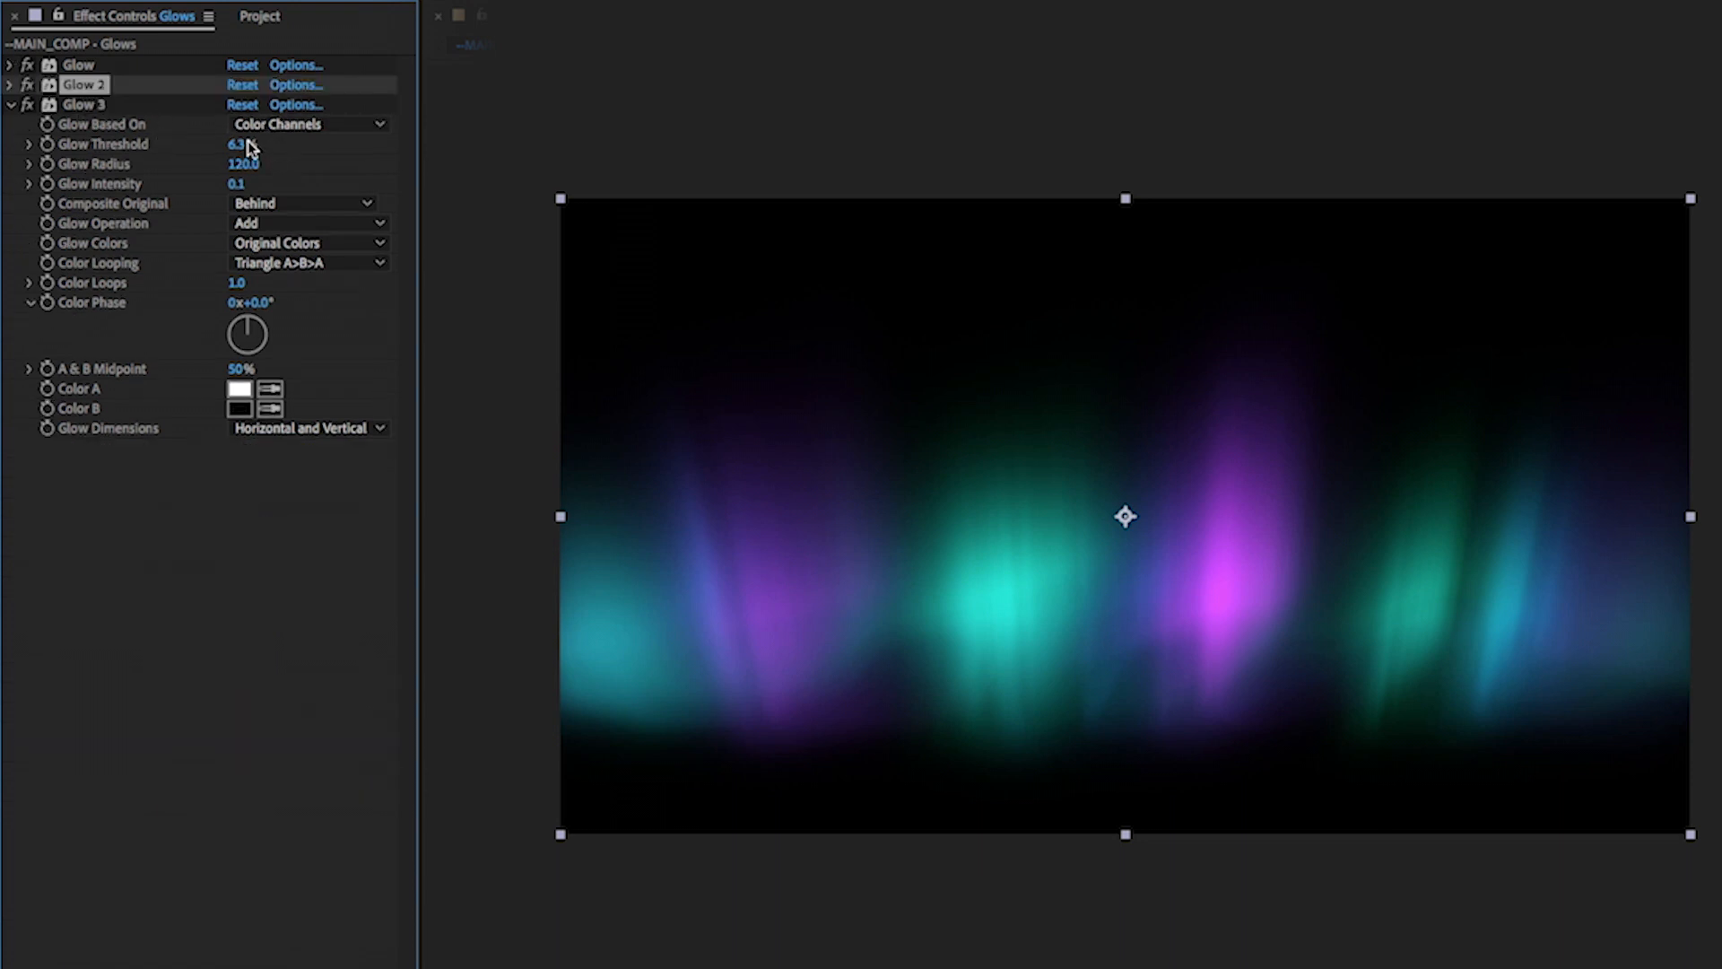
Set the Glow Intensity of Glow 3 to 0.05
left_click(237, 185)
type(".05")
key("Return")
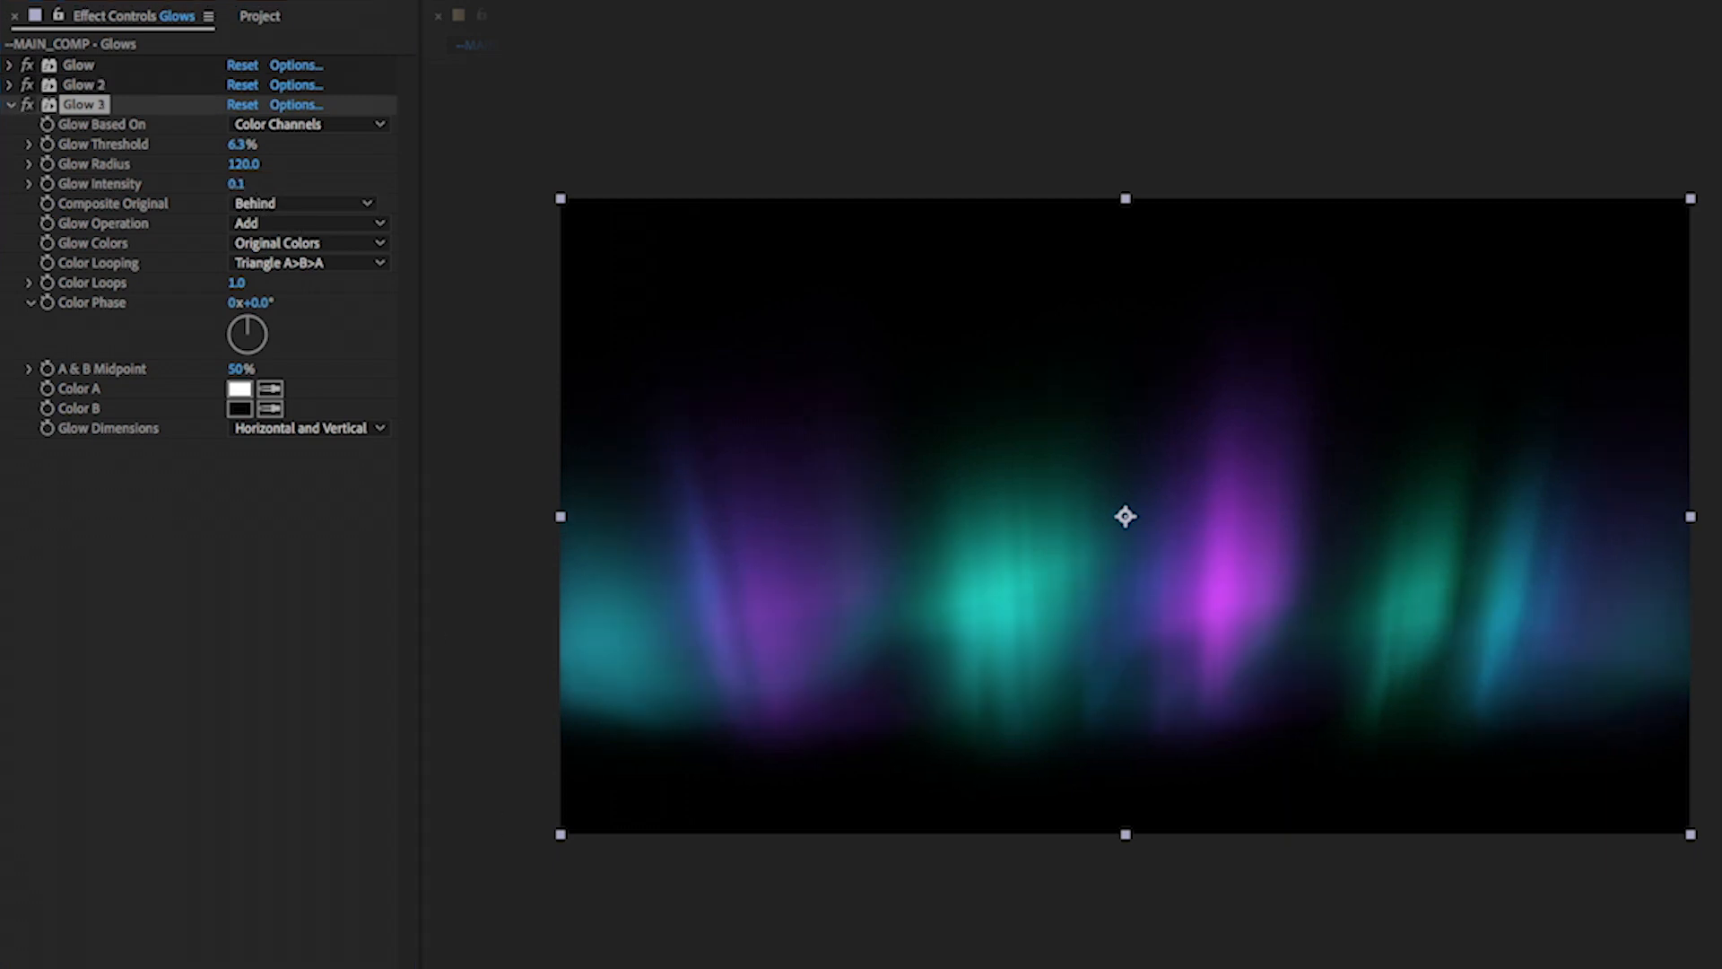
key("space")
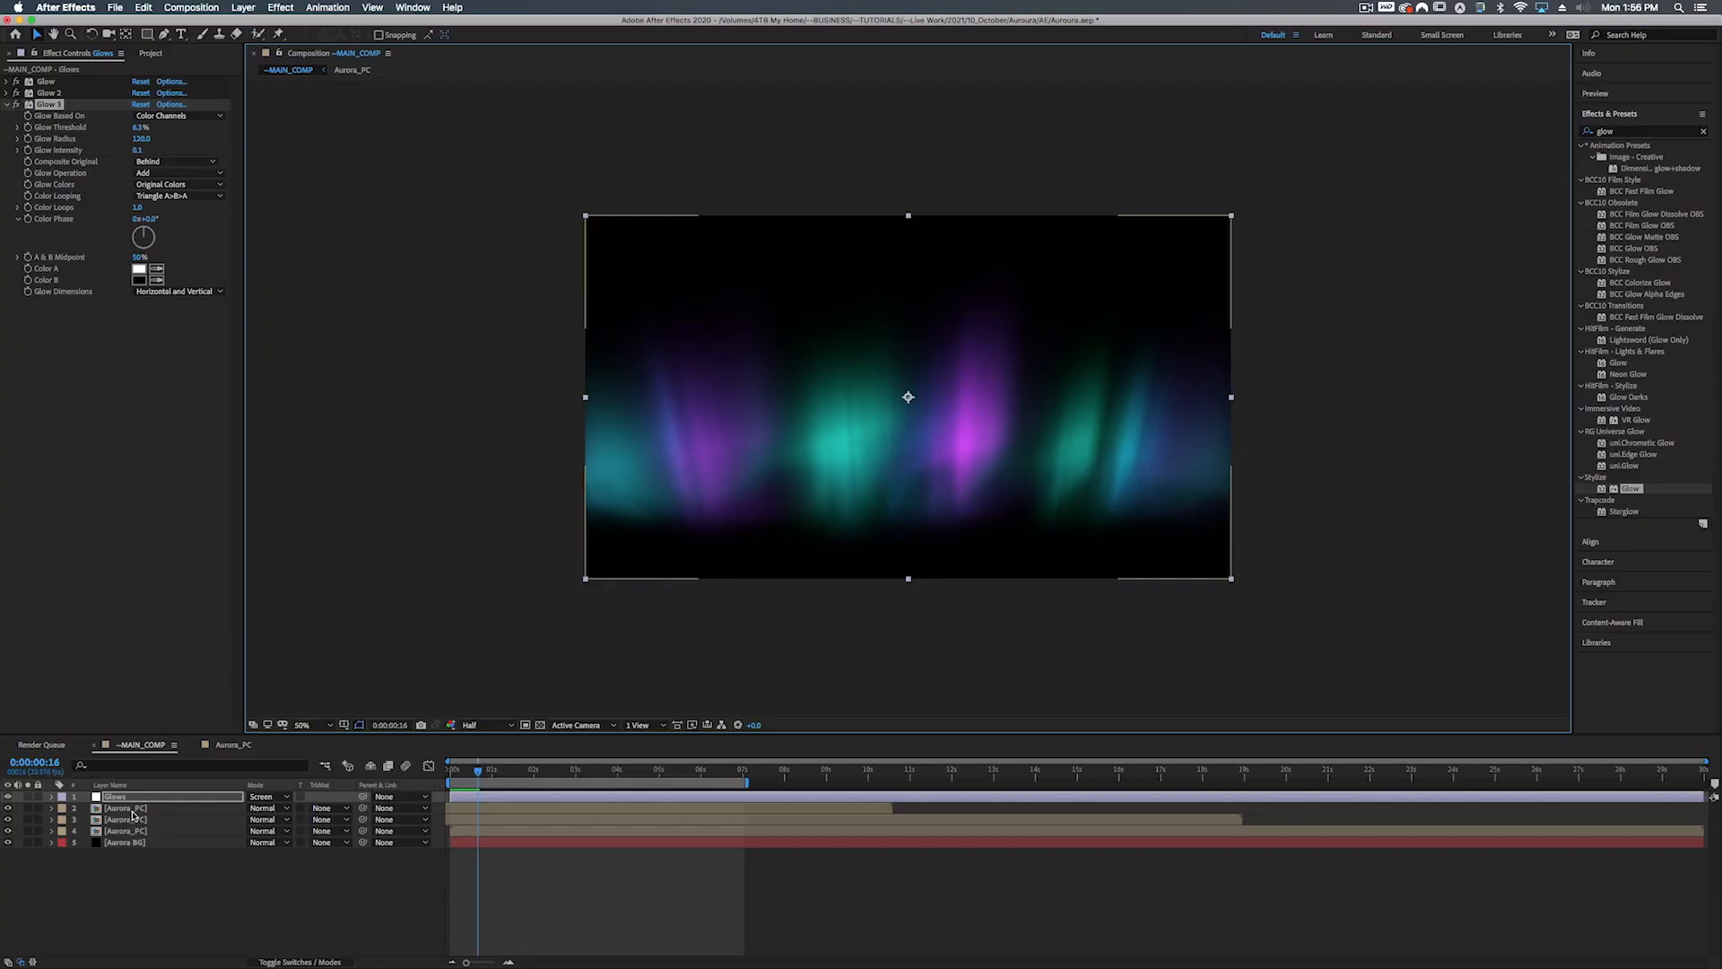
Pre-compose all five layers, from Glows down to Aurora BG, into a new composition named Aurora_COMP, moving all attributes
left_click(139, 844, "shift")
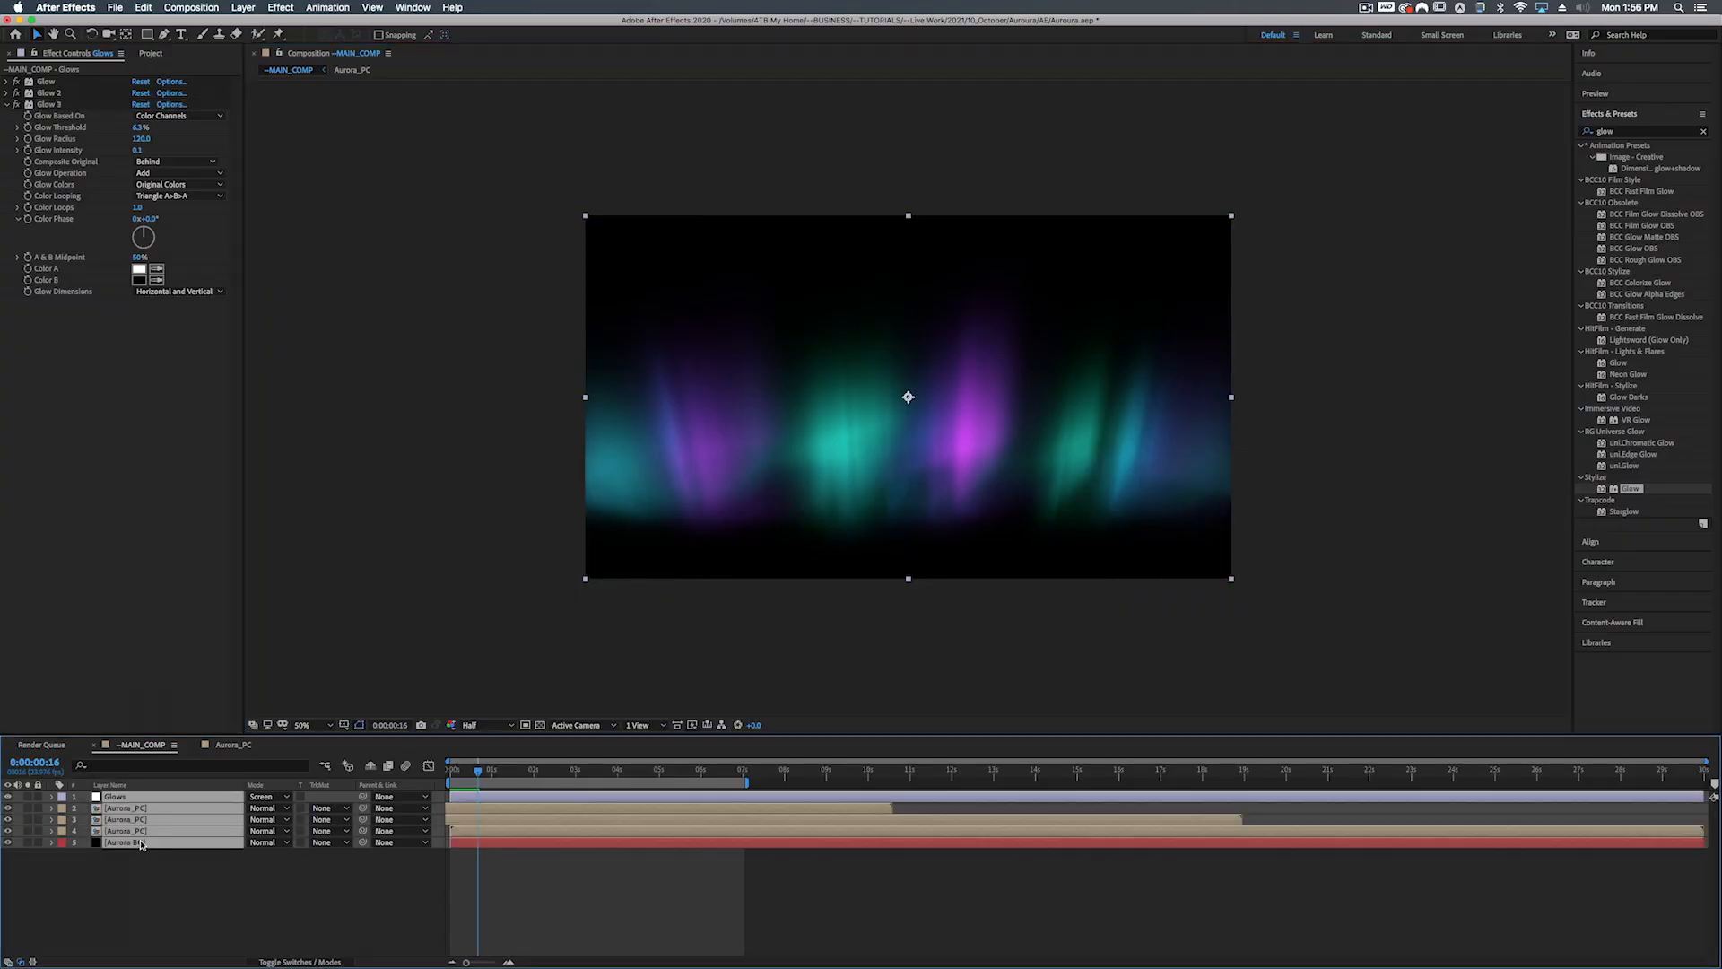
key("shift+super+c")
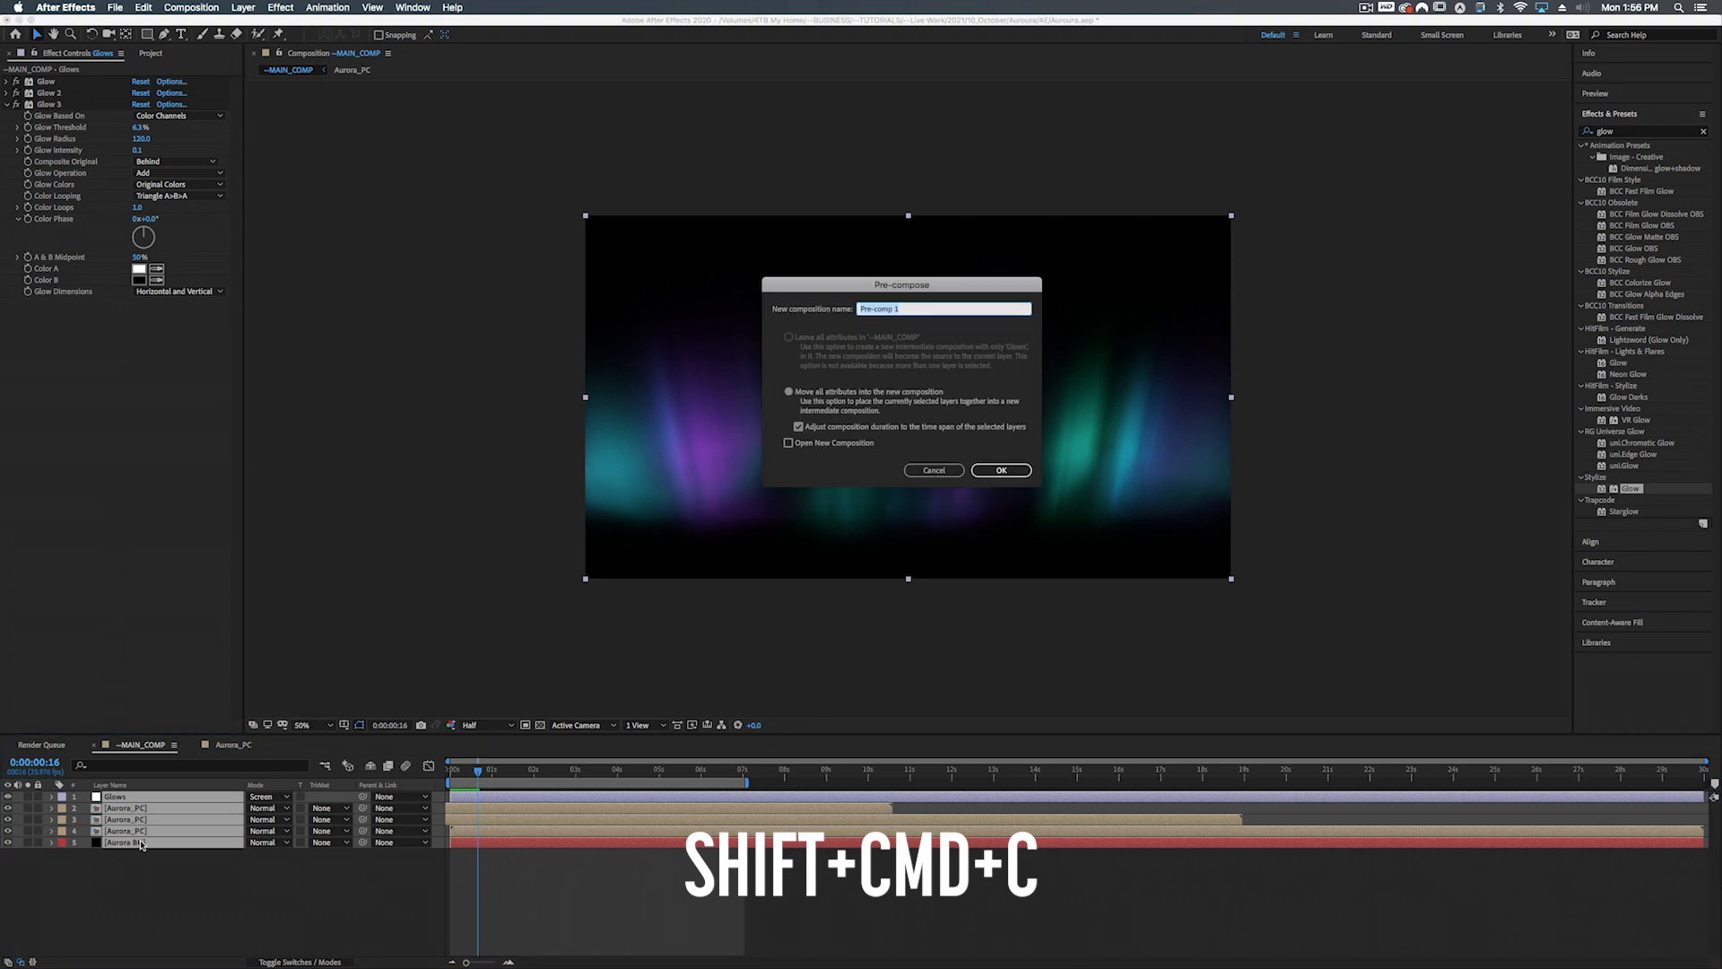
type("Aurora_COMP")
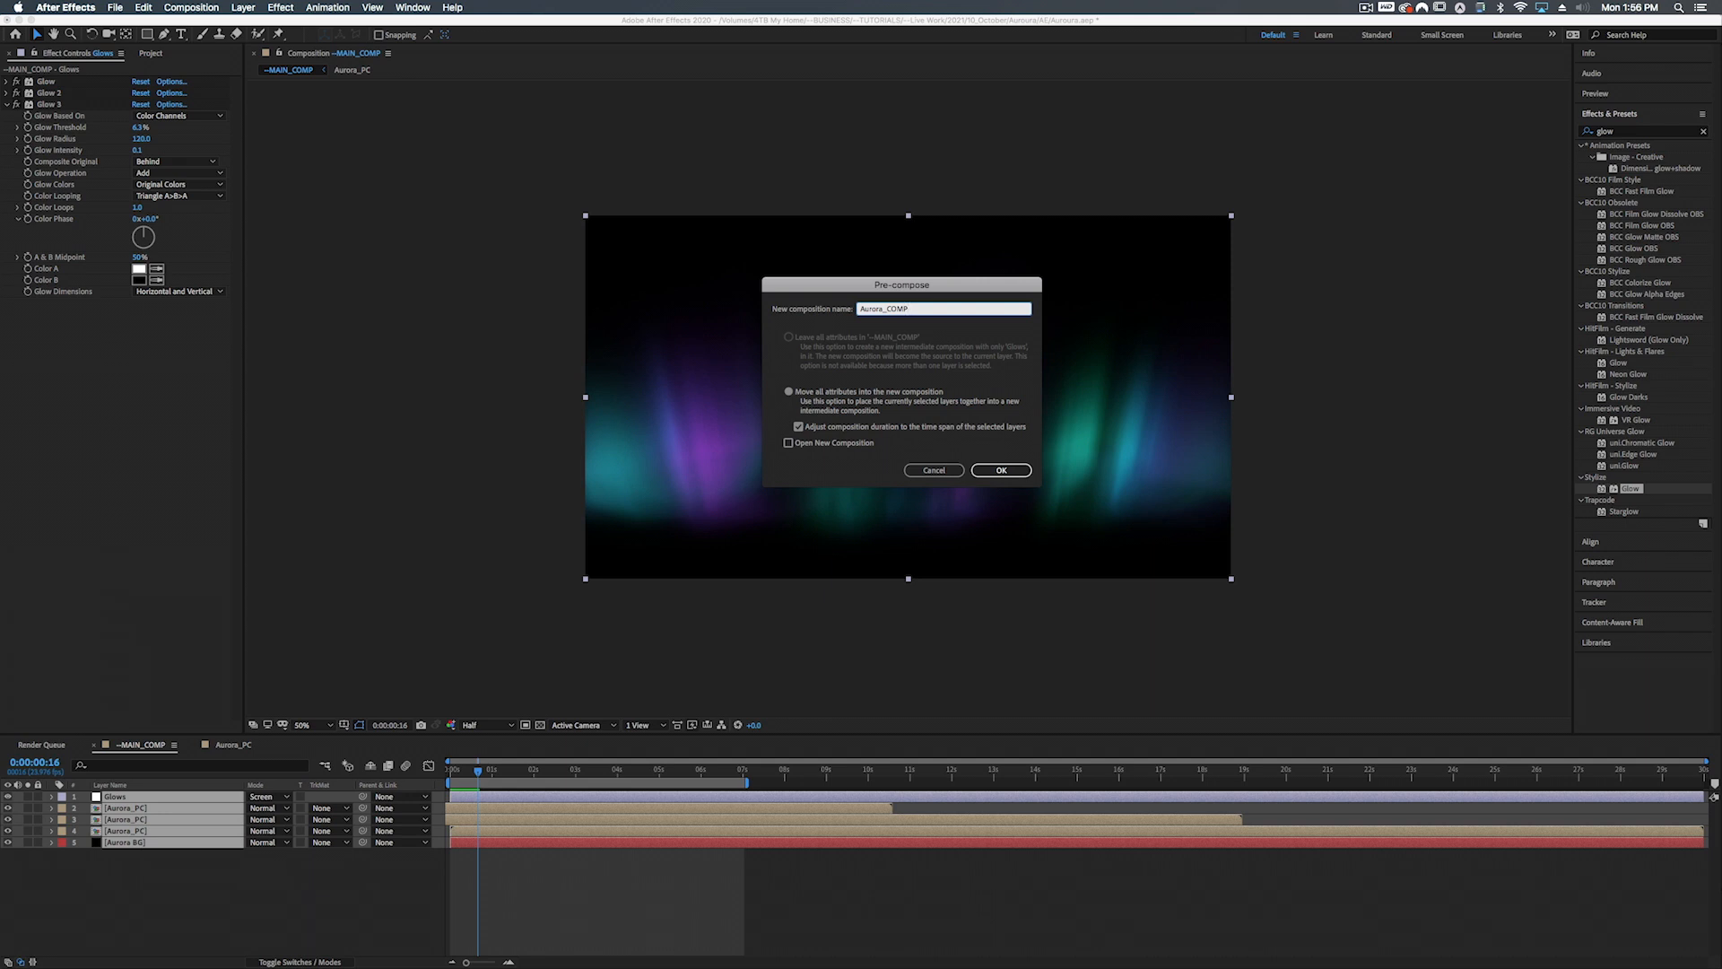
key("Return")
Add the TexturesCom skies JPG from the ASSETS folder to the main composition, beneath Aurora_COMP
left_click(173, 54)
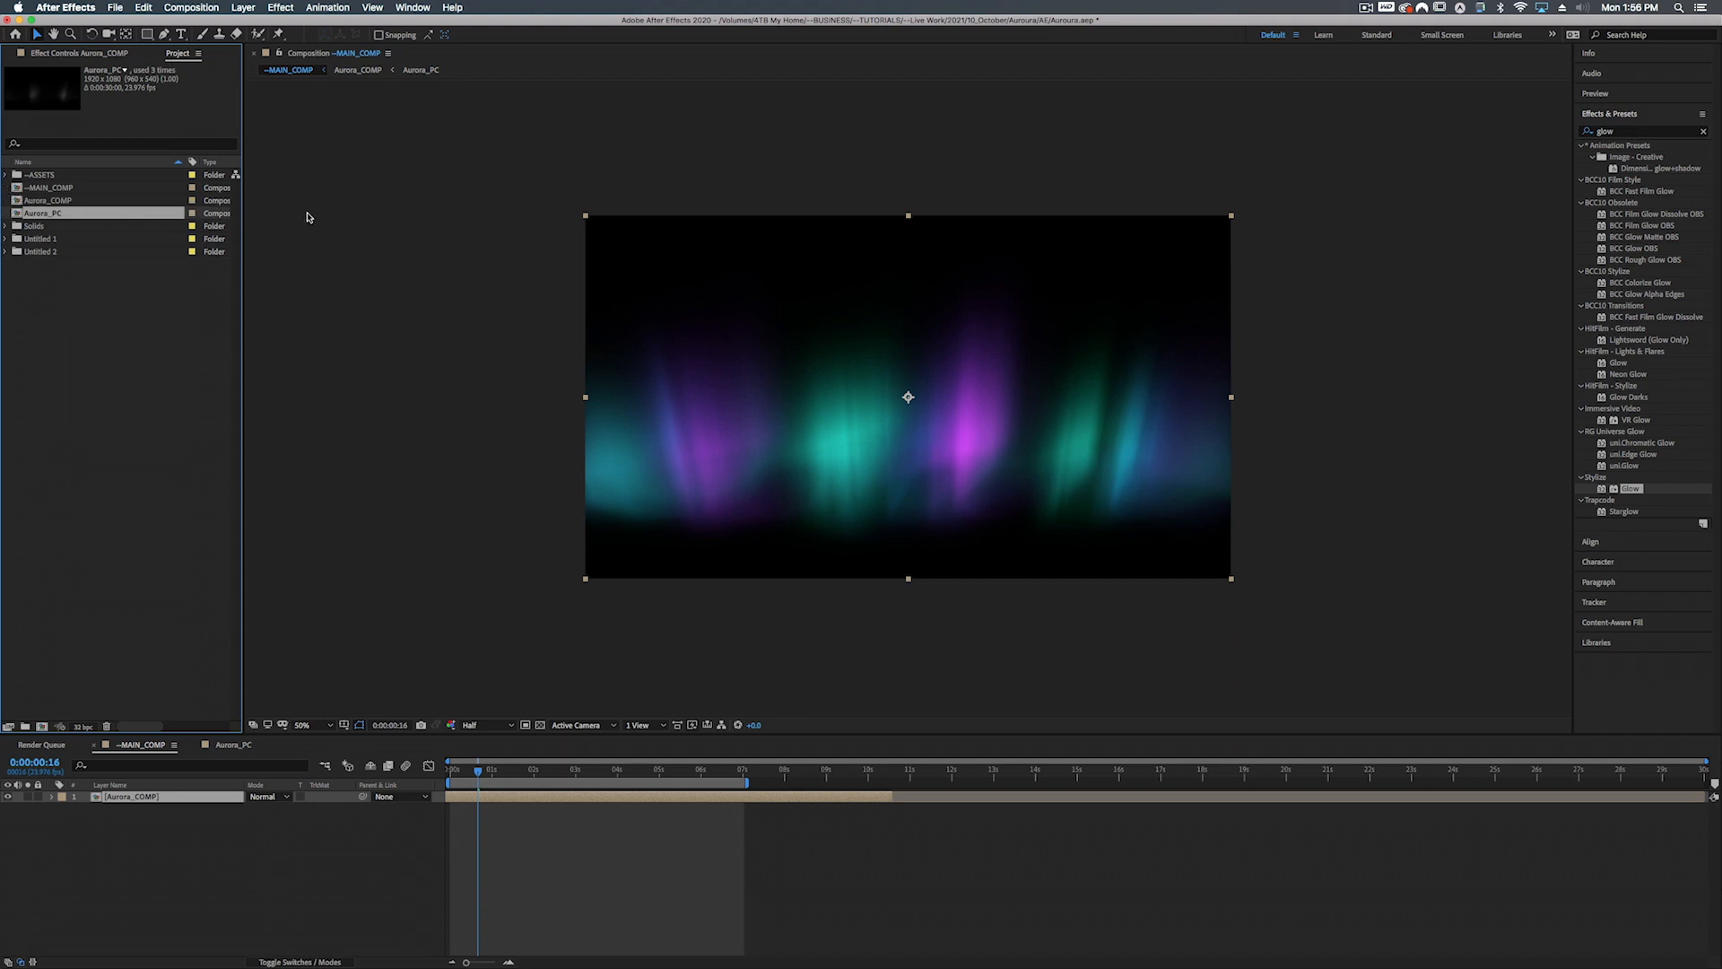
left_click(5, 175)
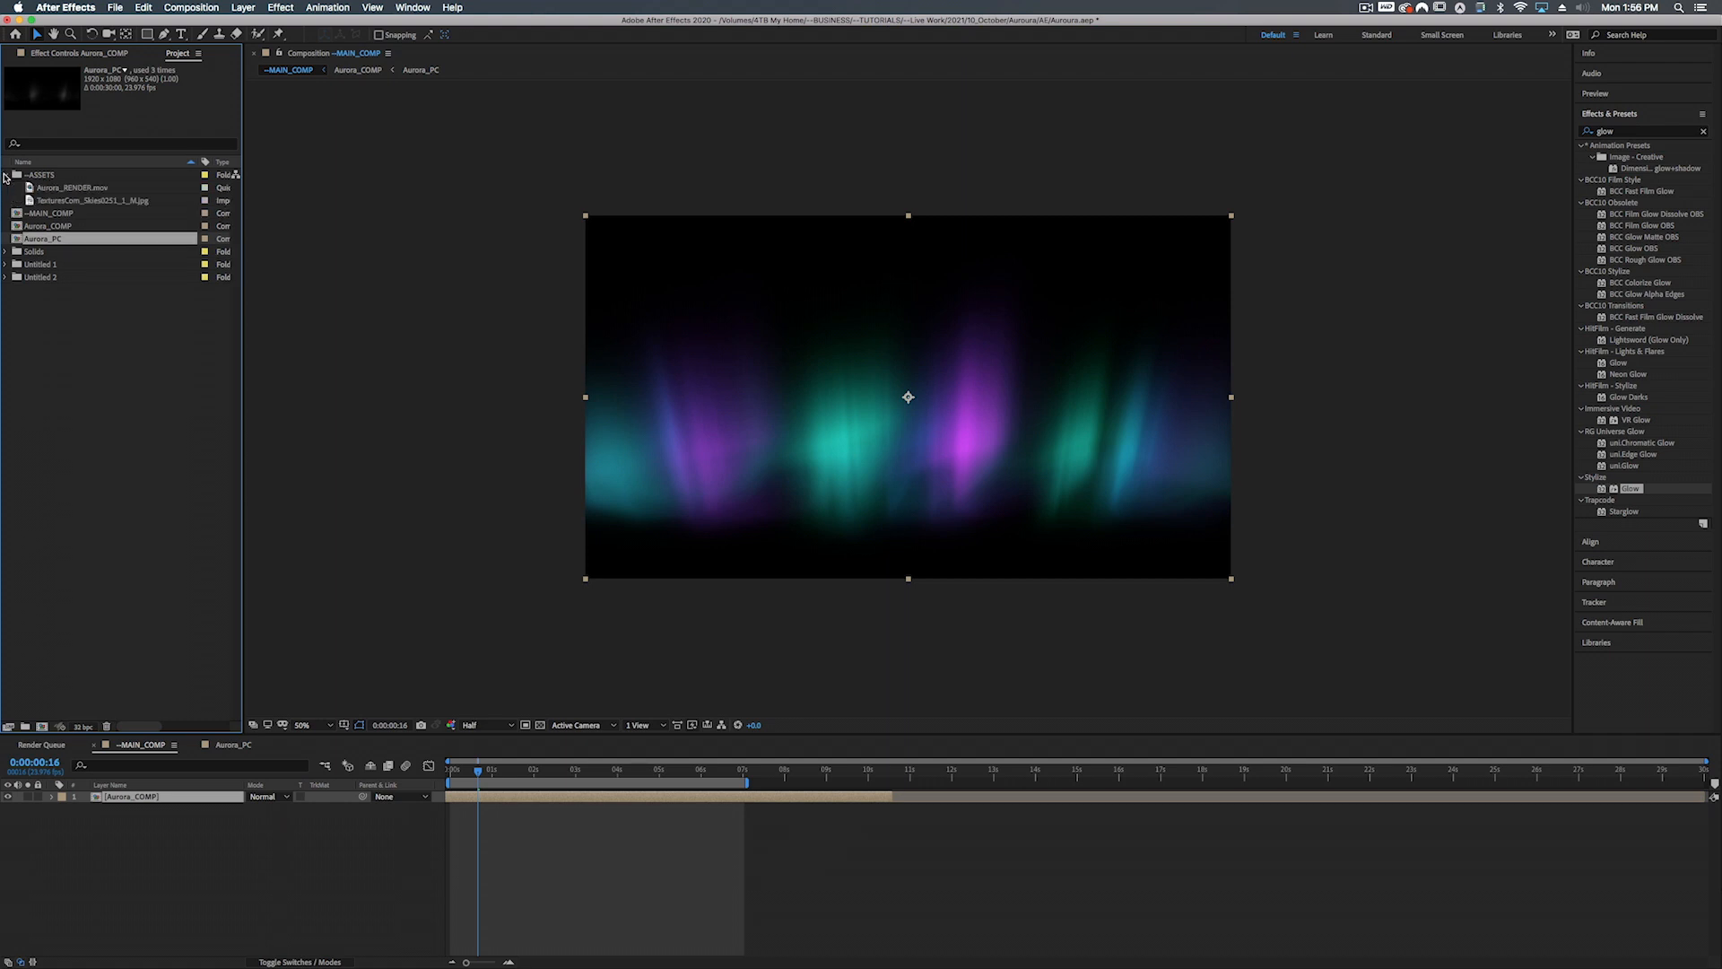
left_click(59, 201)
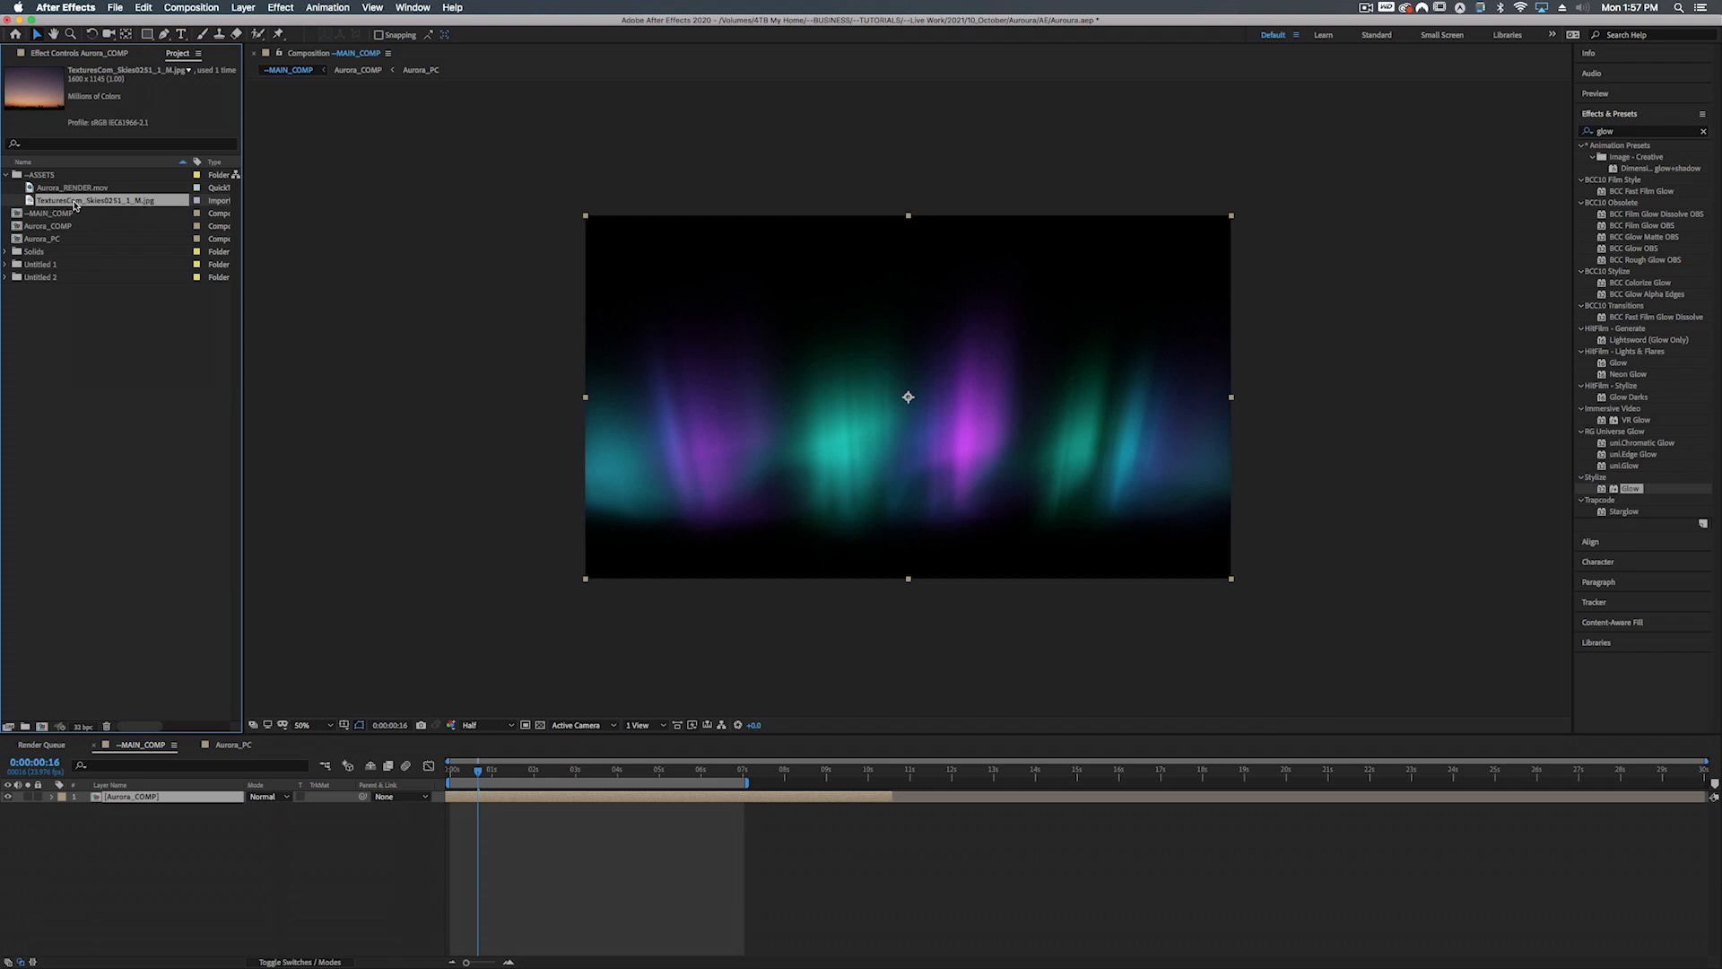
left_click_drag(76, 205, 188, 843)
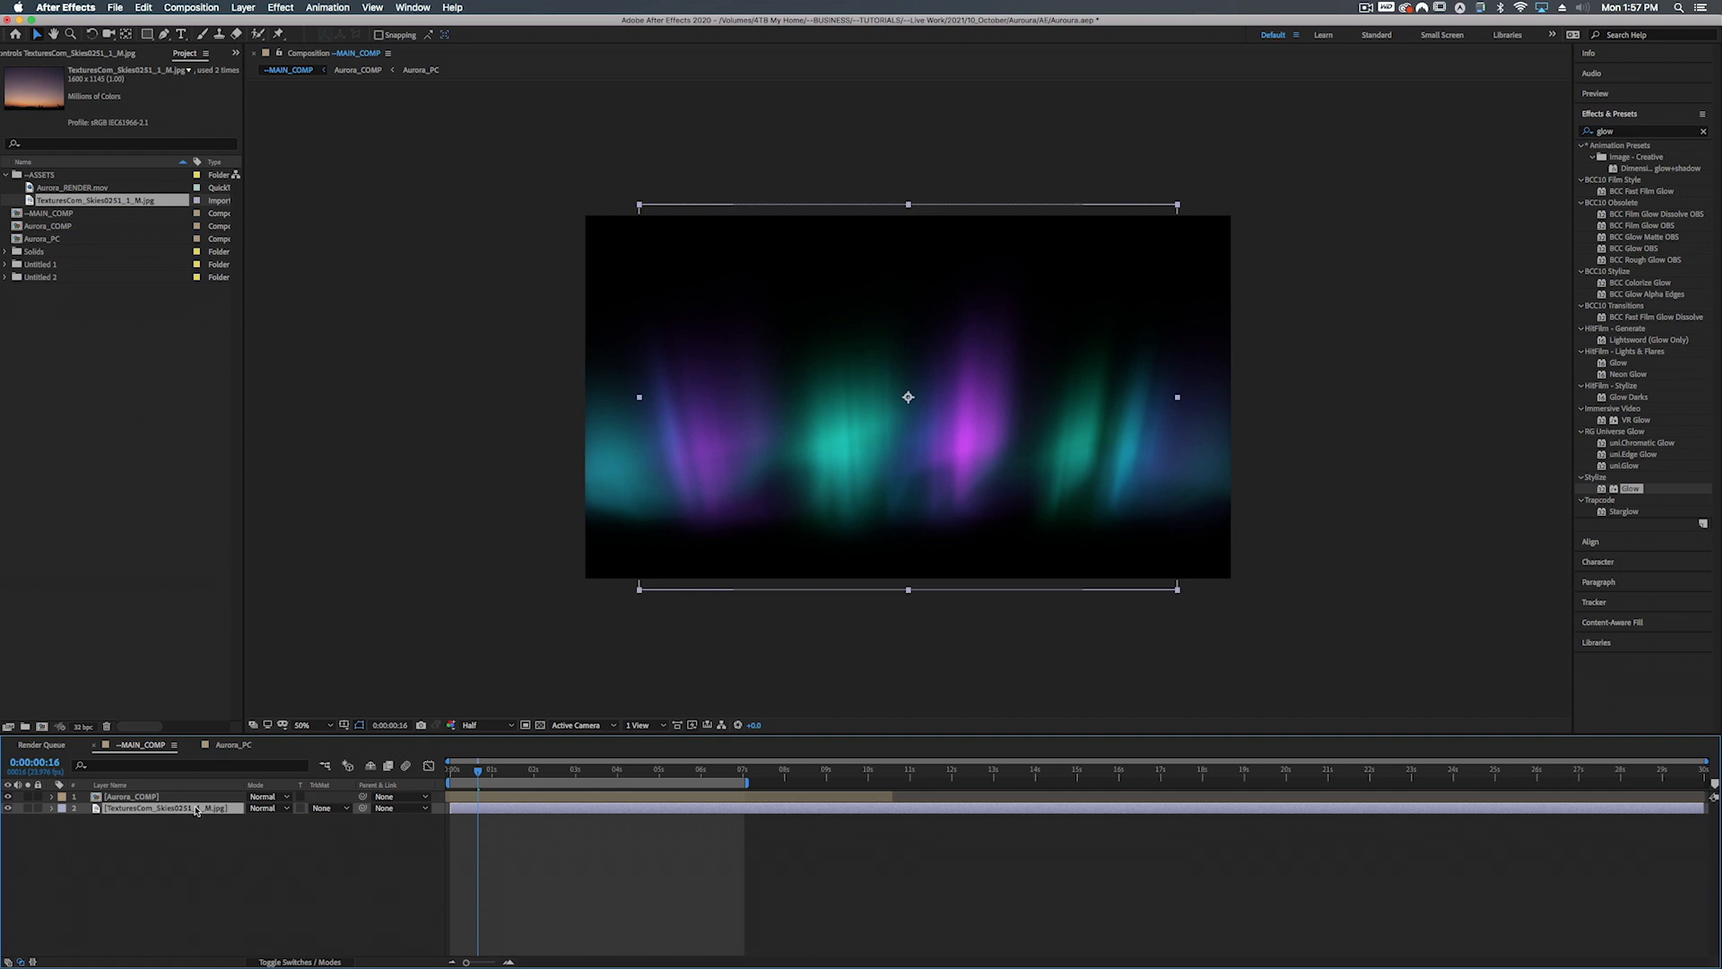
Set the Aurora_COMP layer's blending mode to Screen
left_click(126, 798)
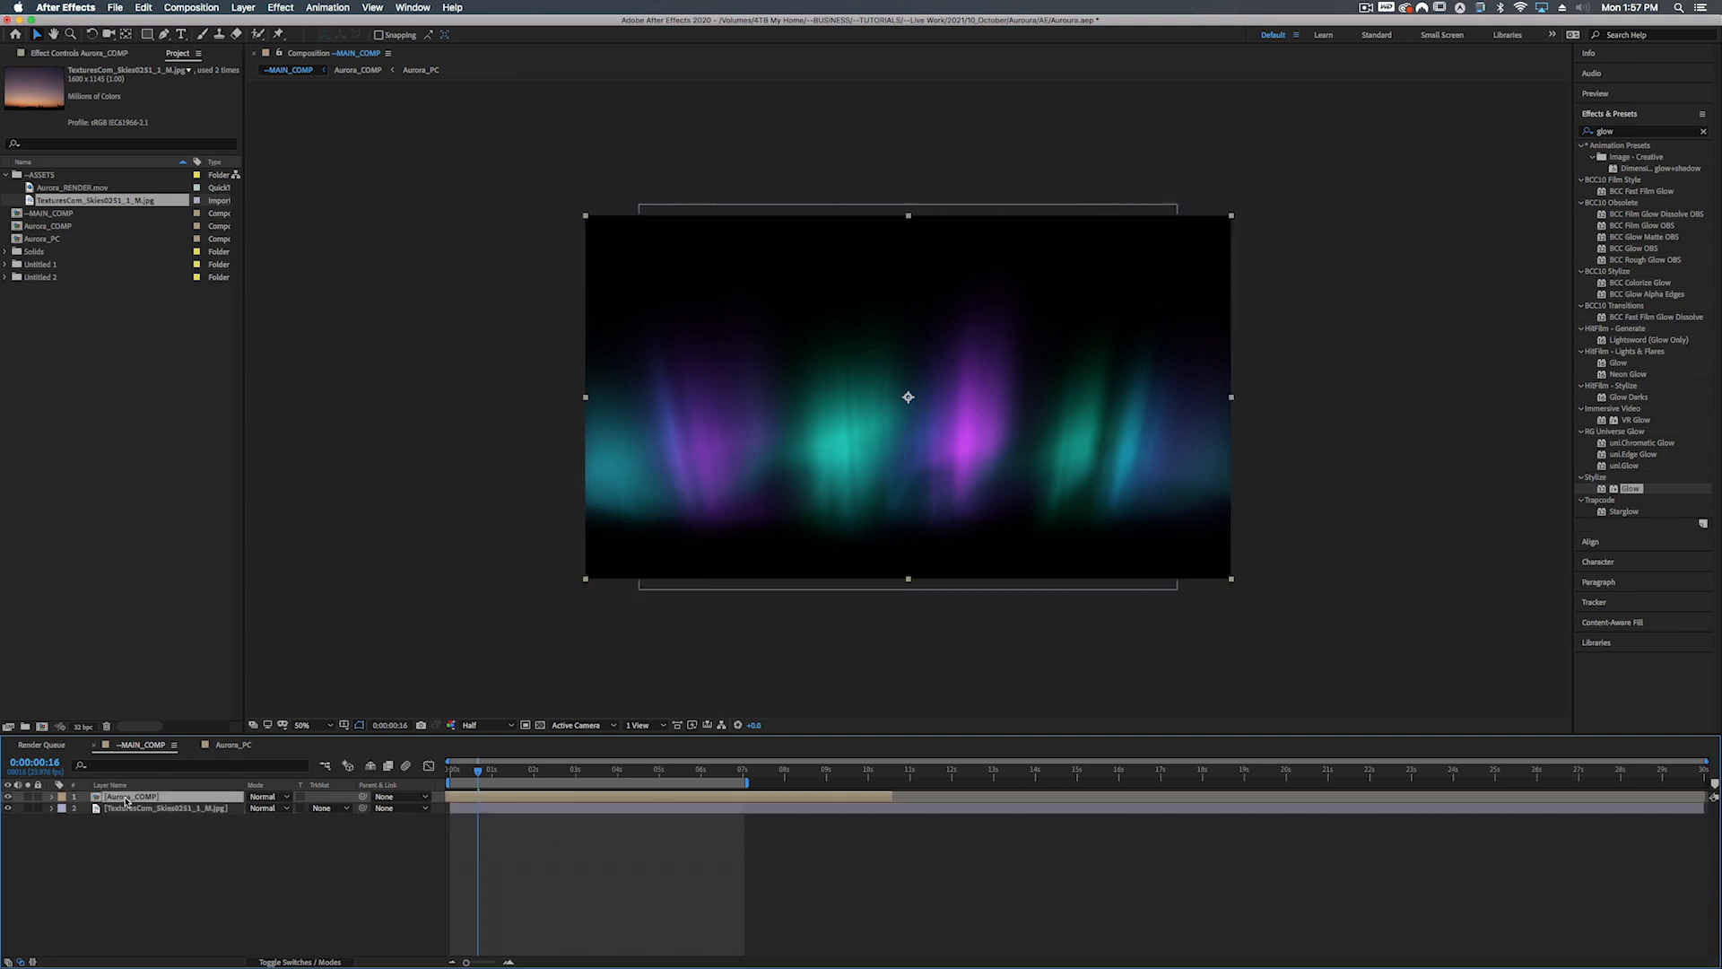
left_click(264, 797)
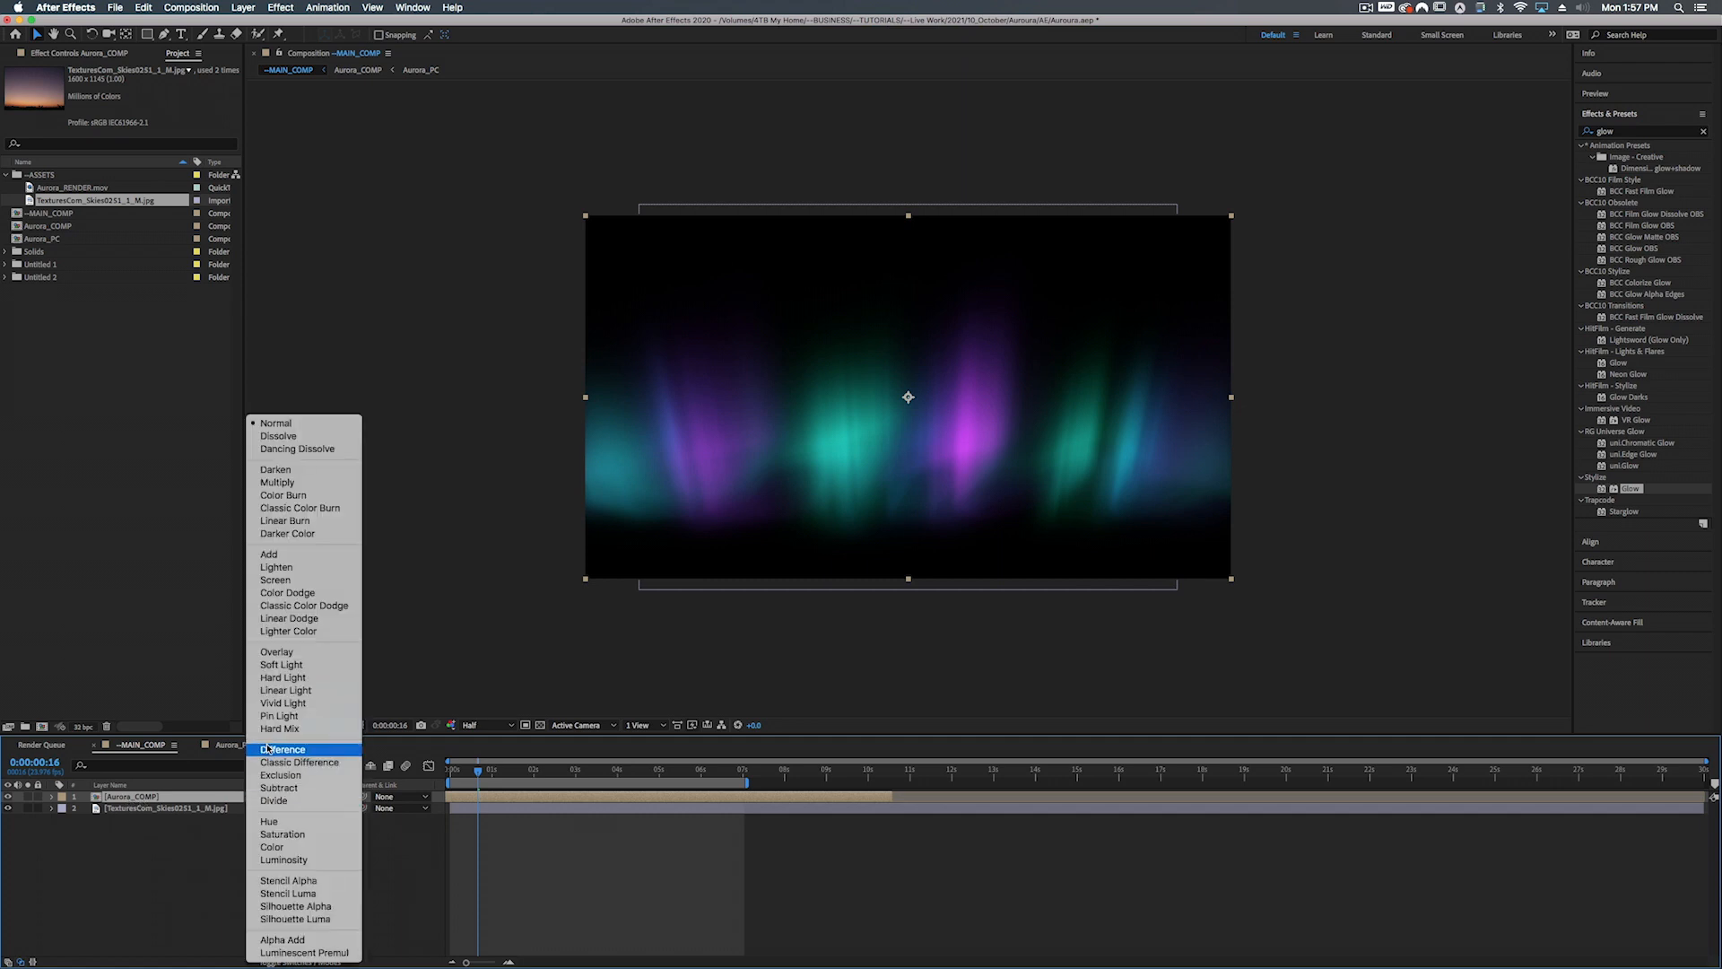
left_click(276, 580)
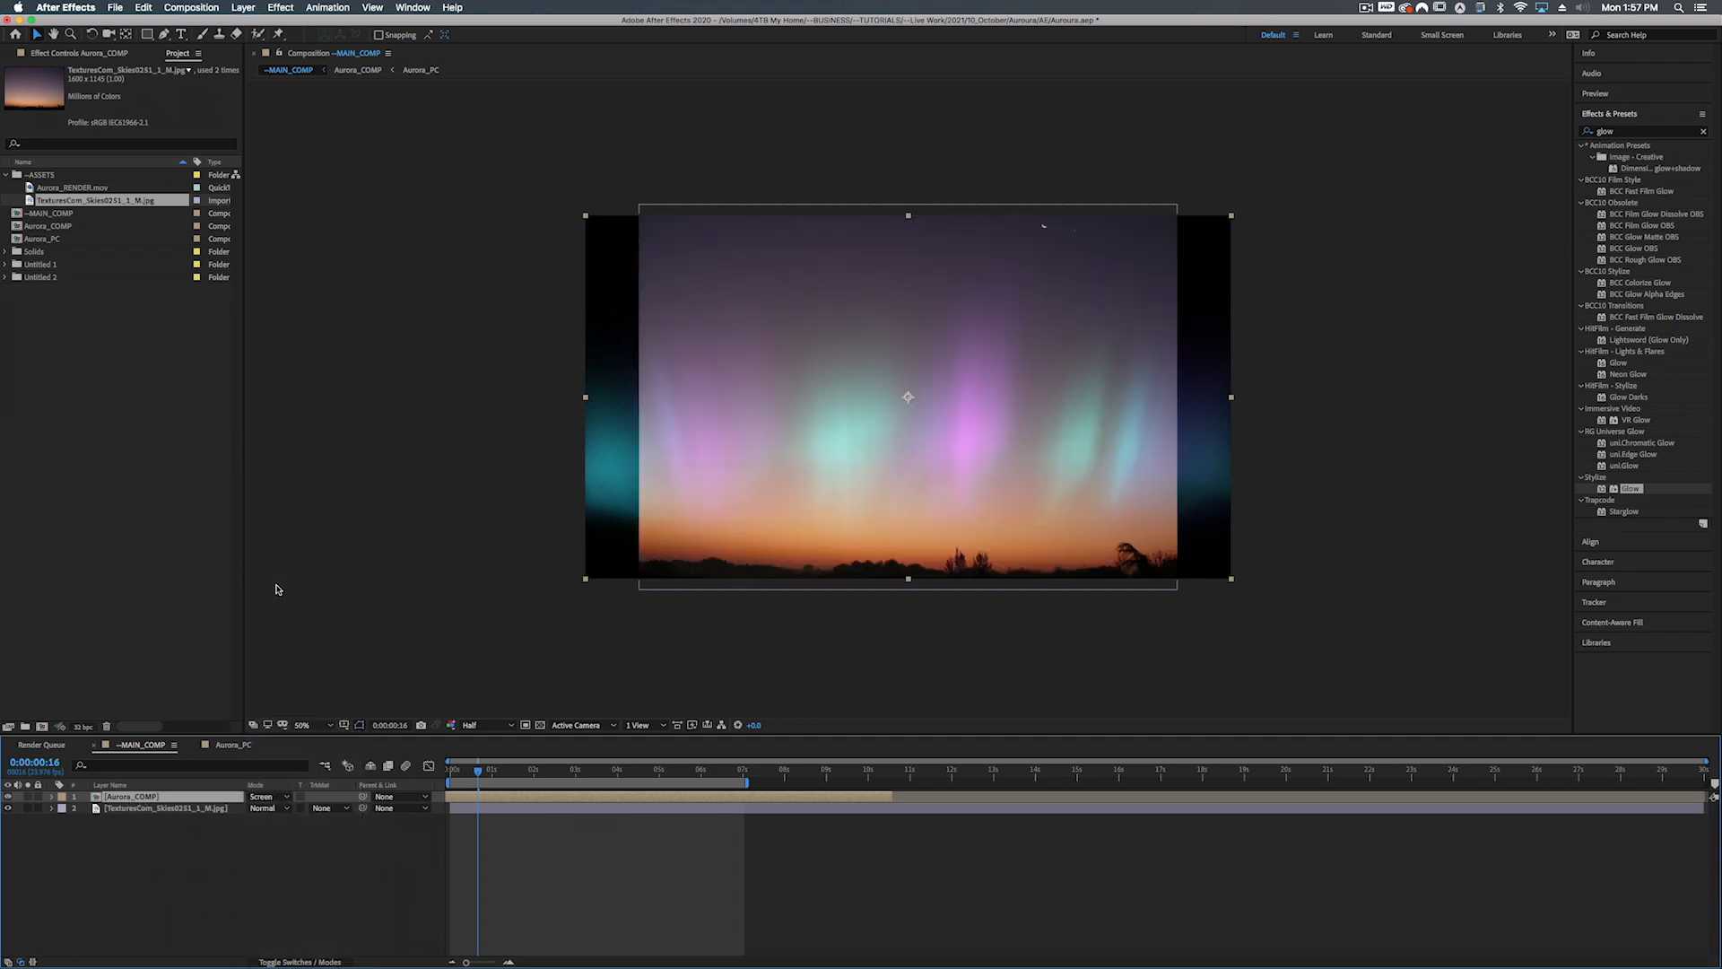
Scale the sky photo layer to 121% and move it up until its lower edge meets the frame's lower edge
left_click(137, 809)
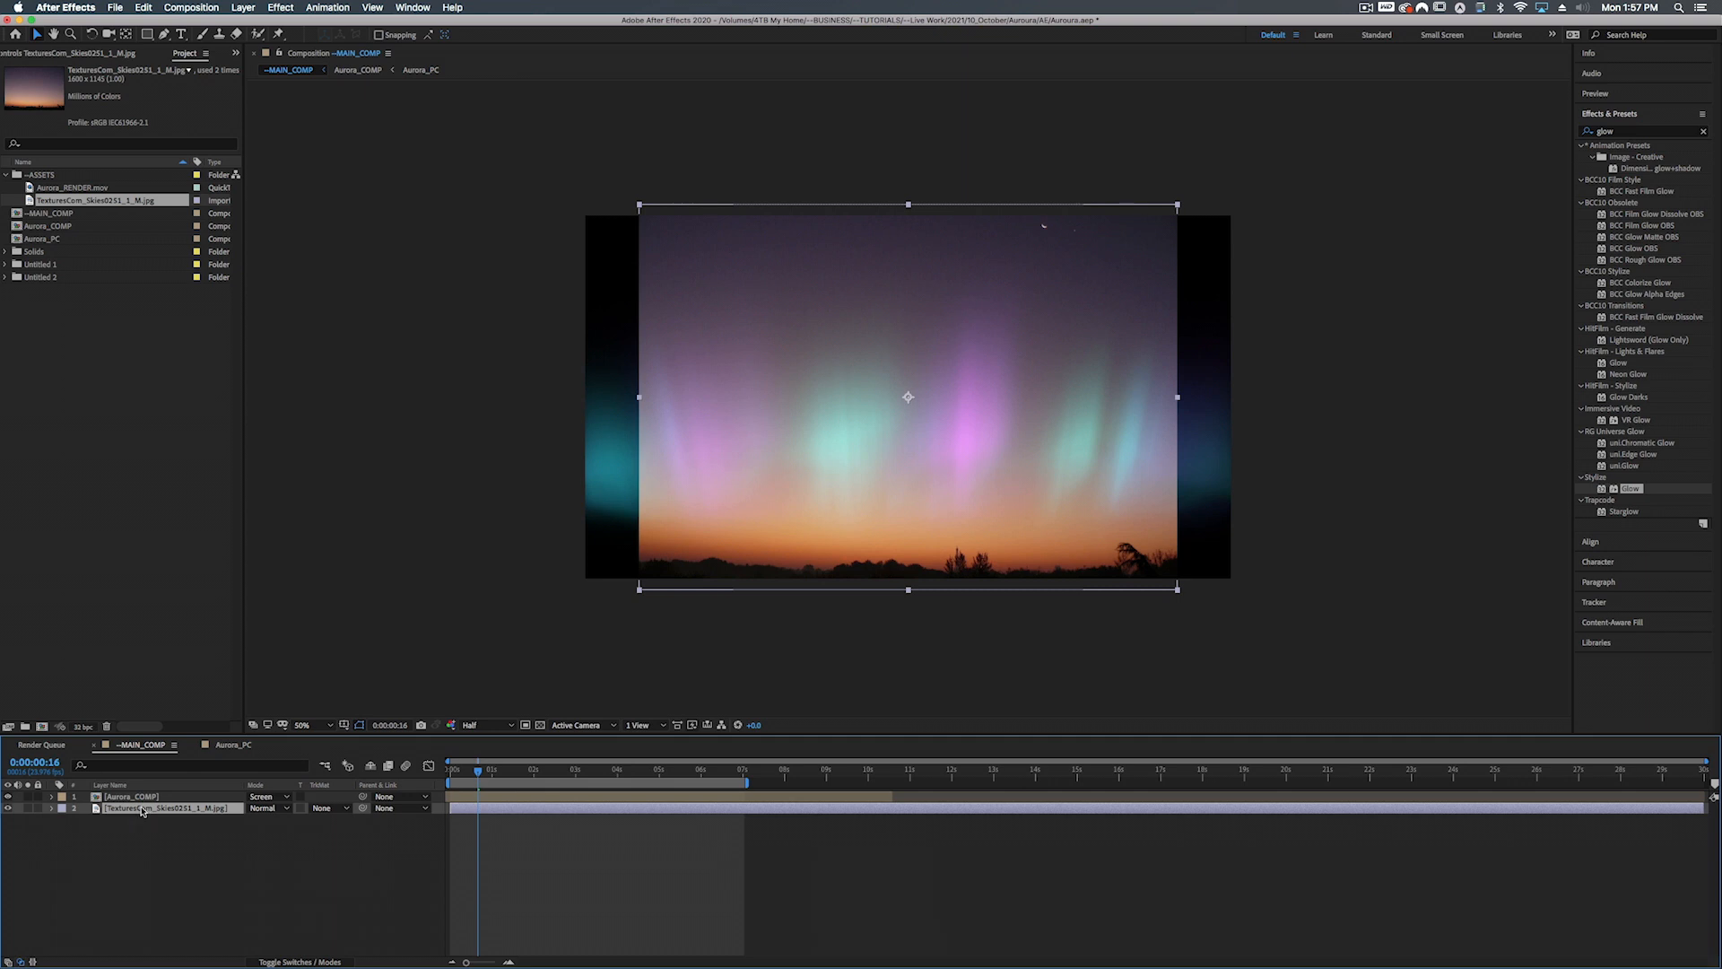
key("s")
left_click_drag(283, 819, 298, 822)
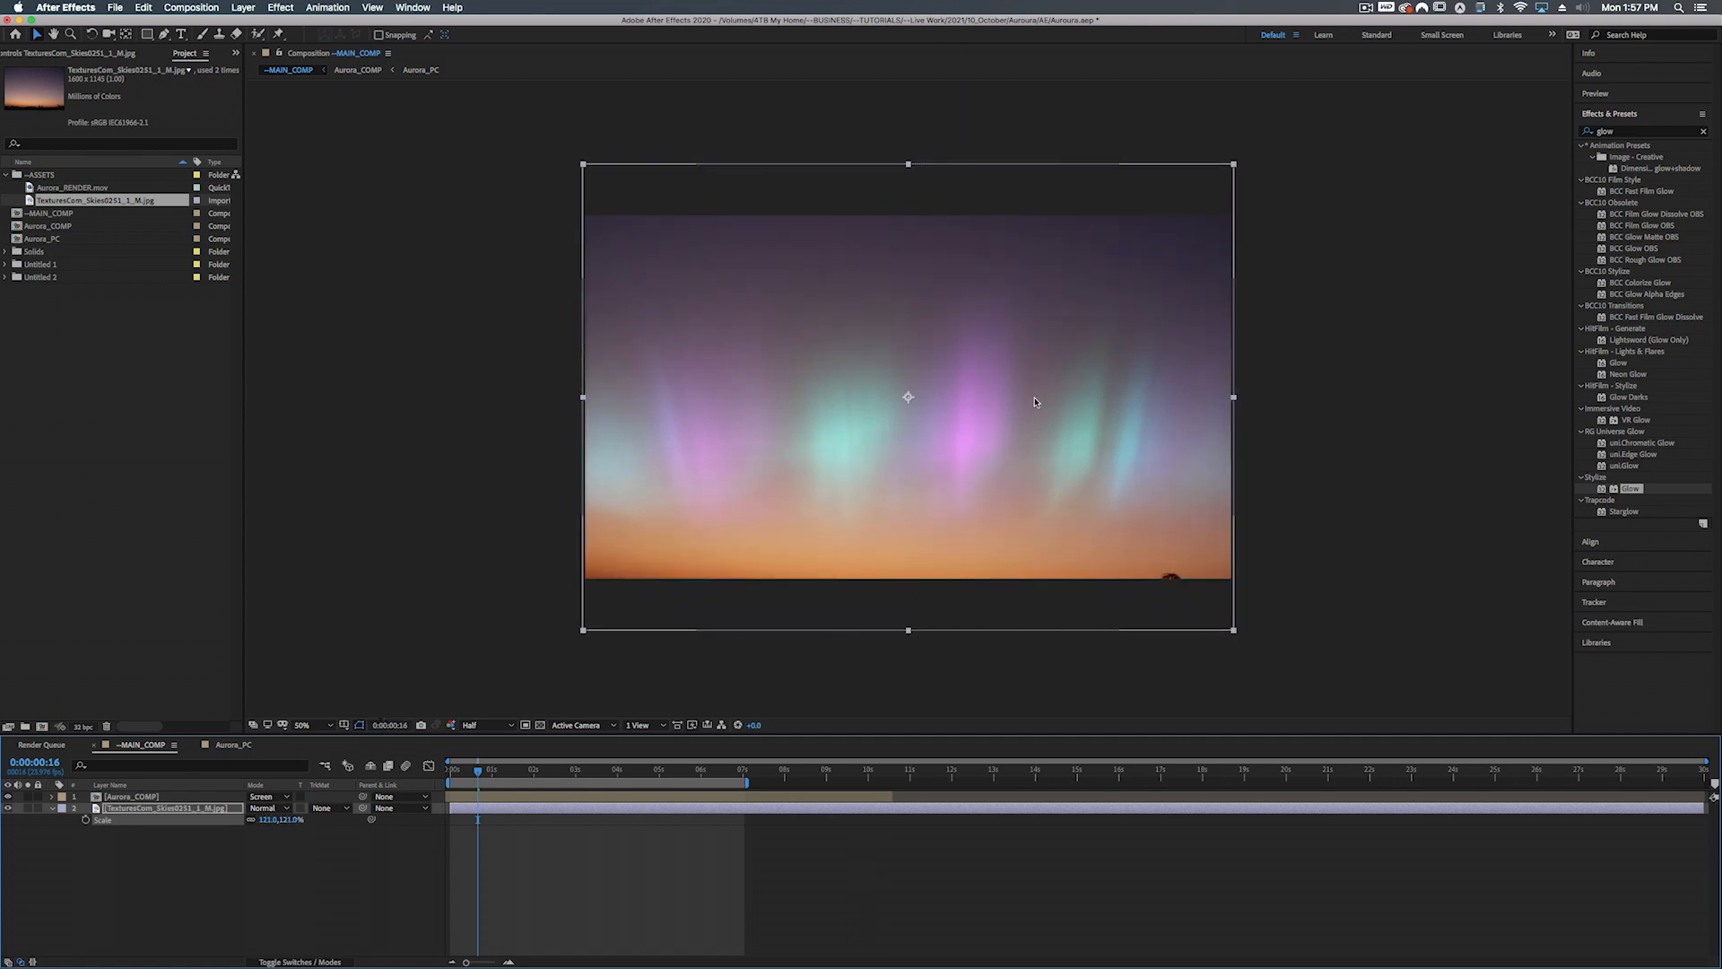
left_click_drag(1024, 385, 1031, 340)
Move the Aurora_COMP layer up so the aurora sits in the upper half of the sky
left_click(190, 797)
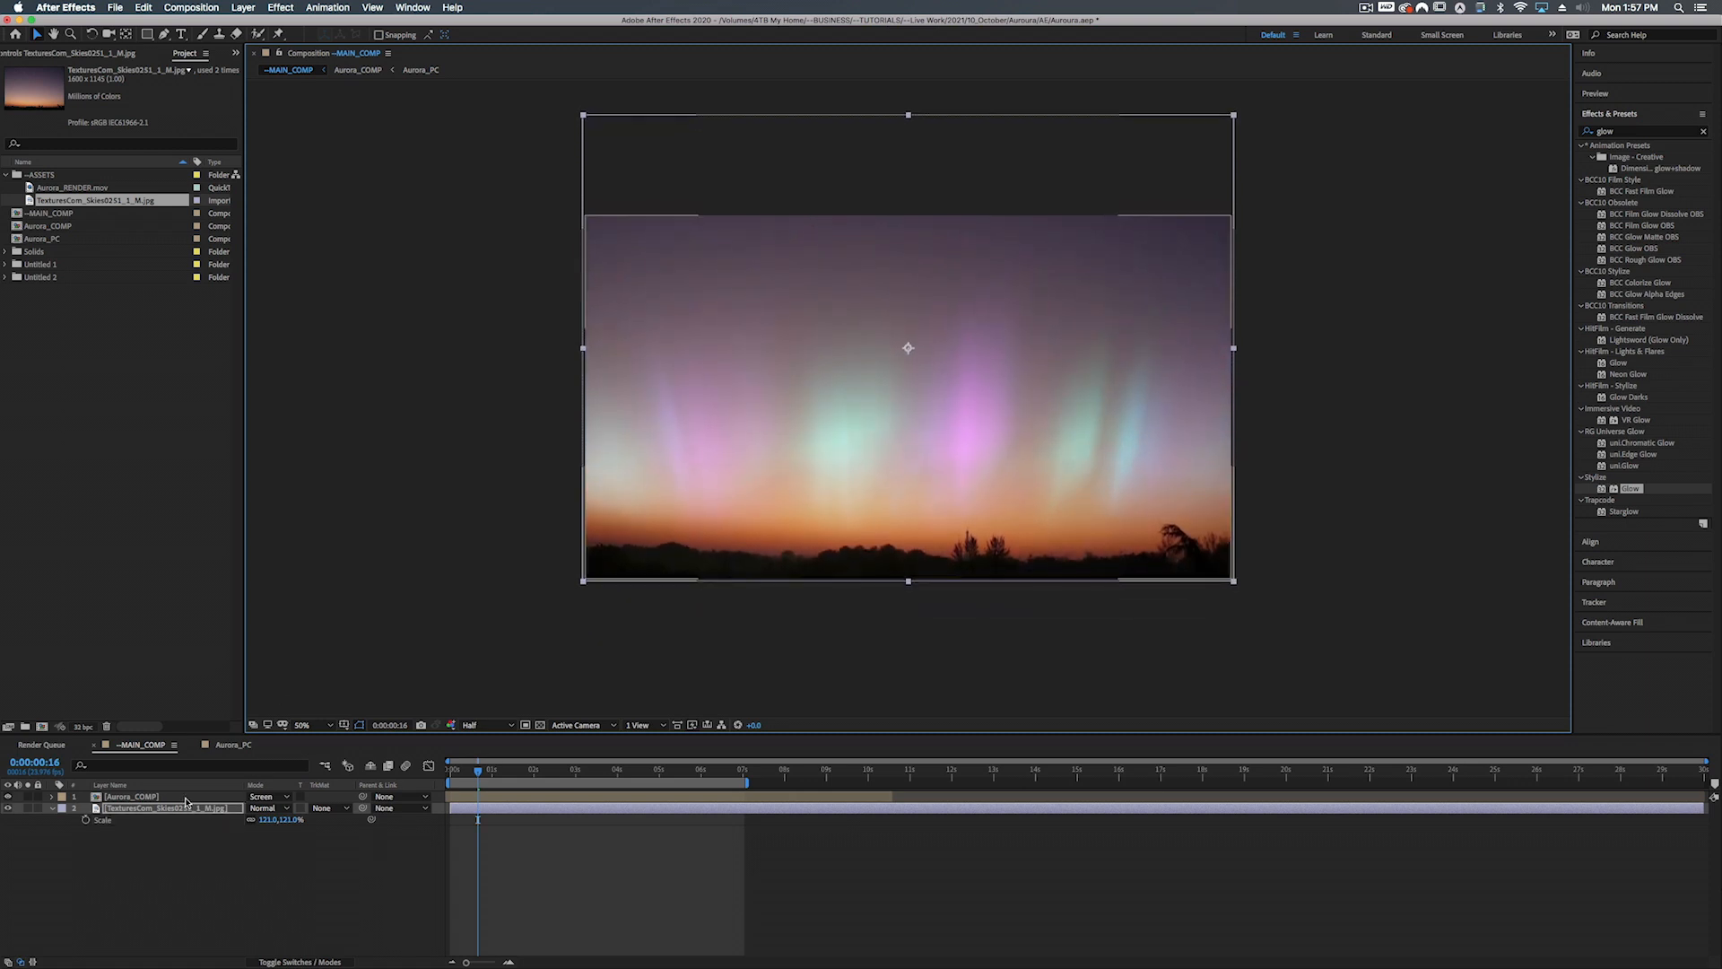
left_click_drag(799, 417, 809, 321)
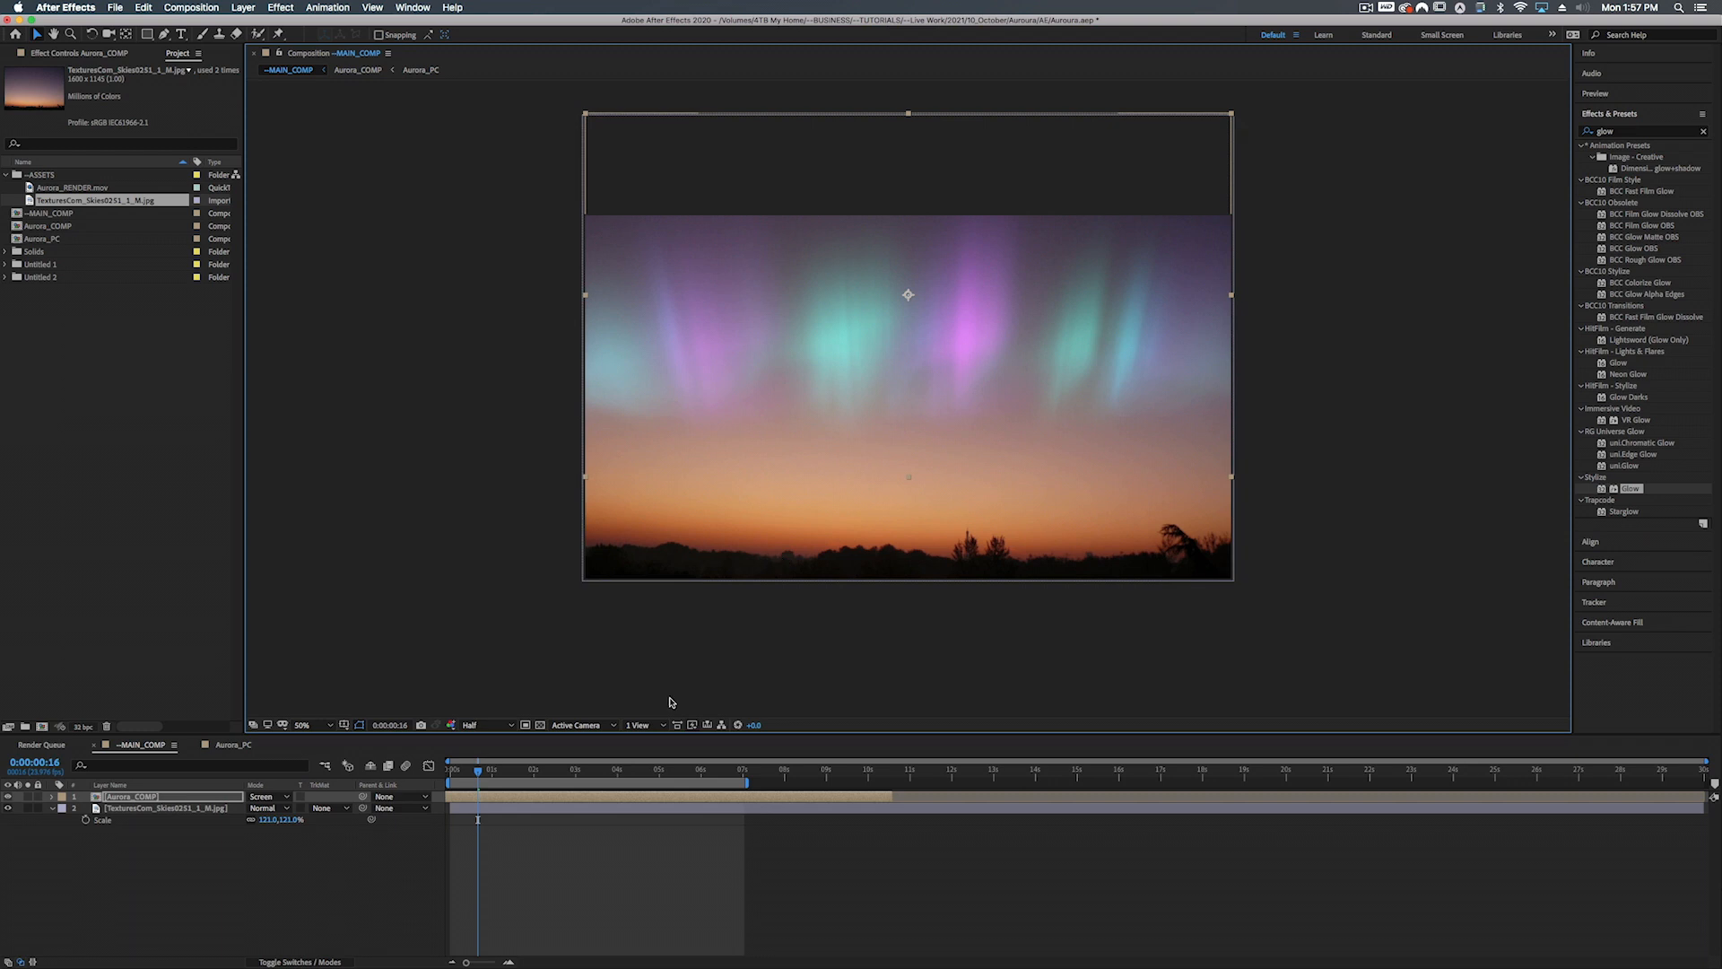
In the Aurora_PC composition, lower the upper edge of the Fractal Noise layer's mask slightly
double_click(132, 797)
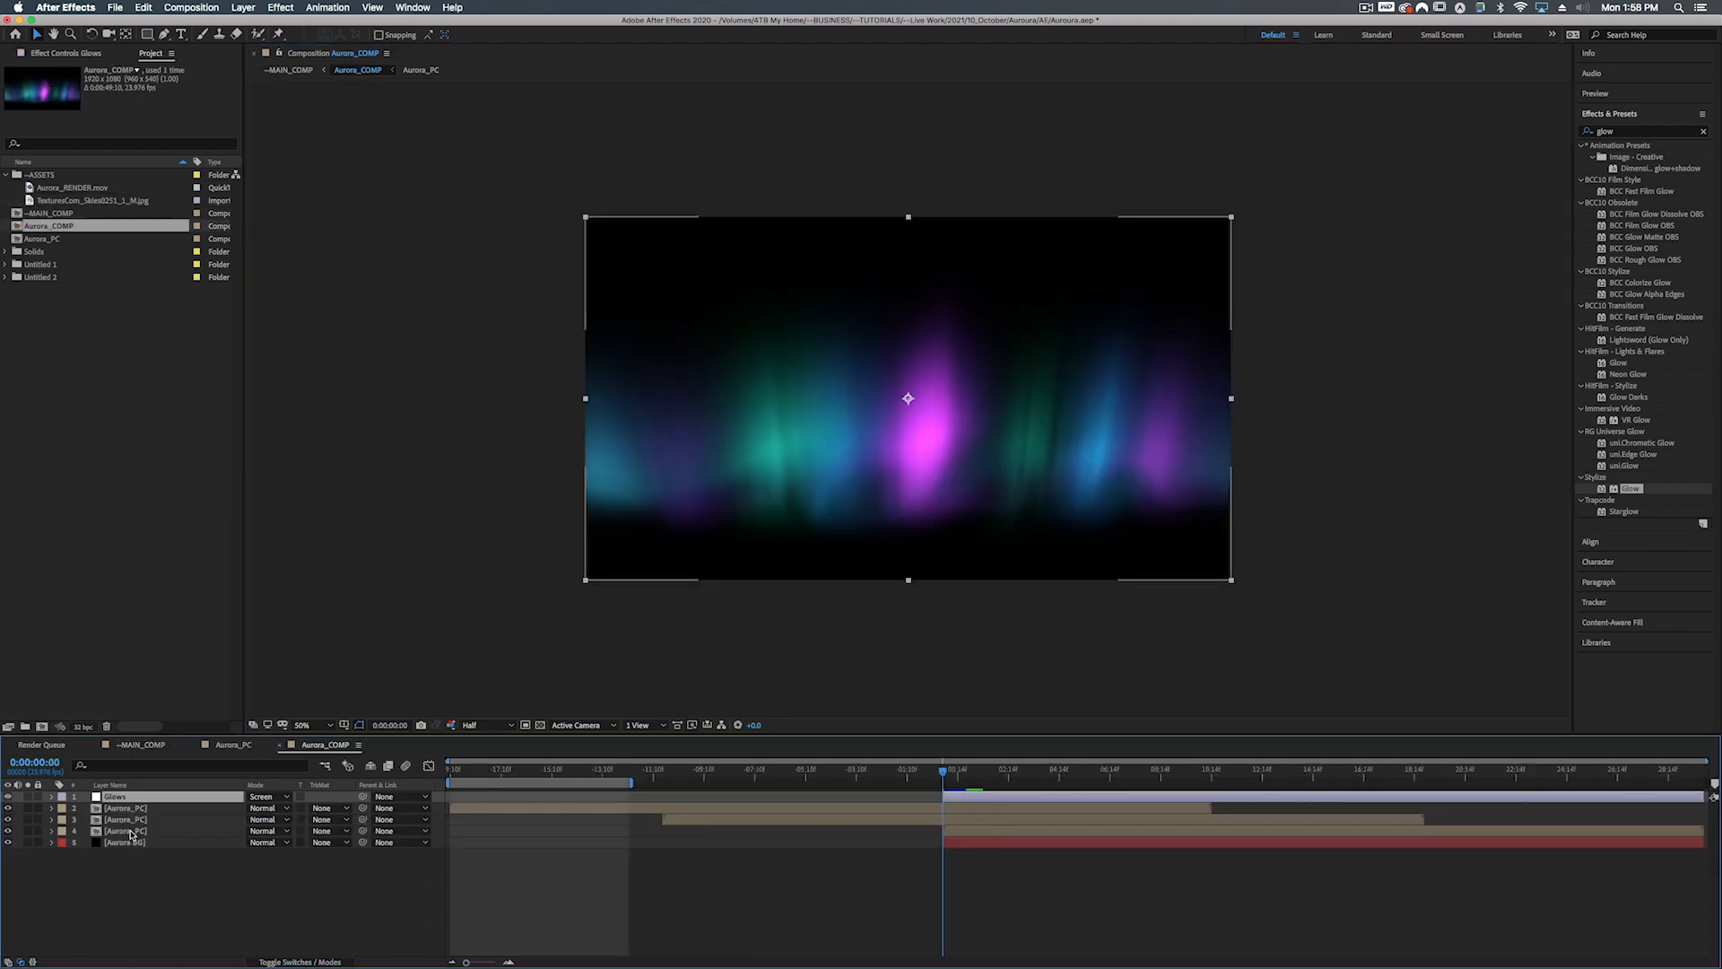
left_click(235, 745)
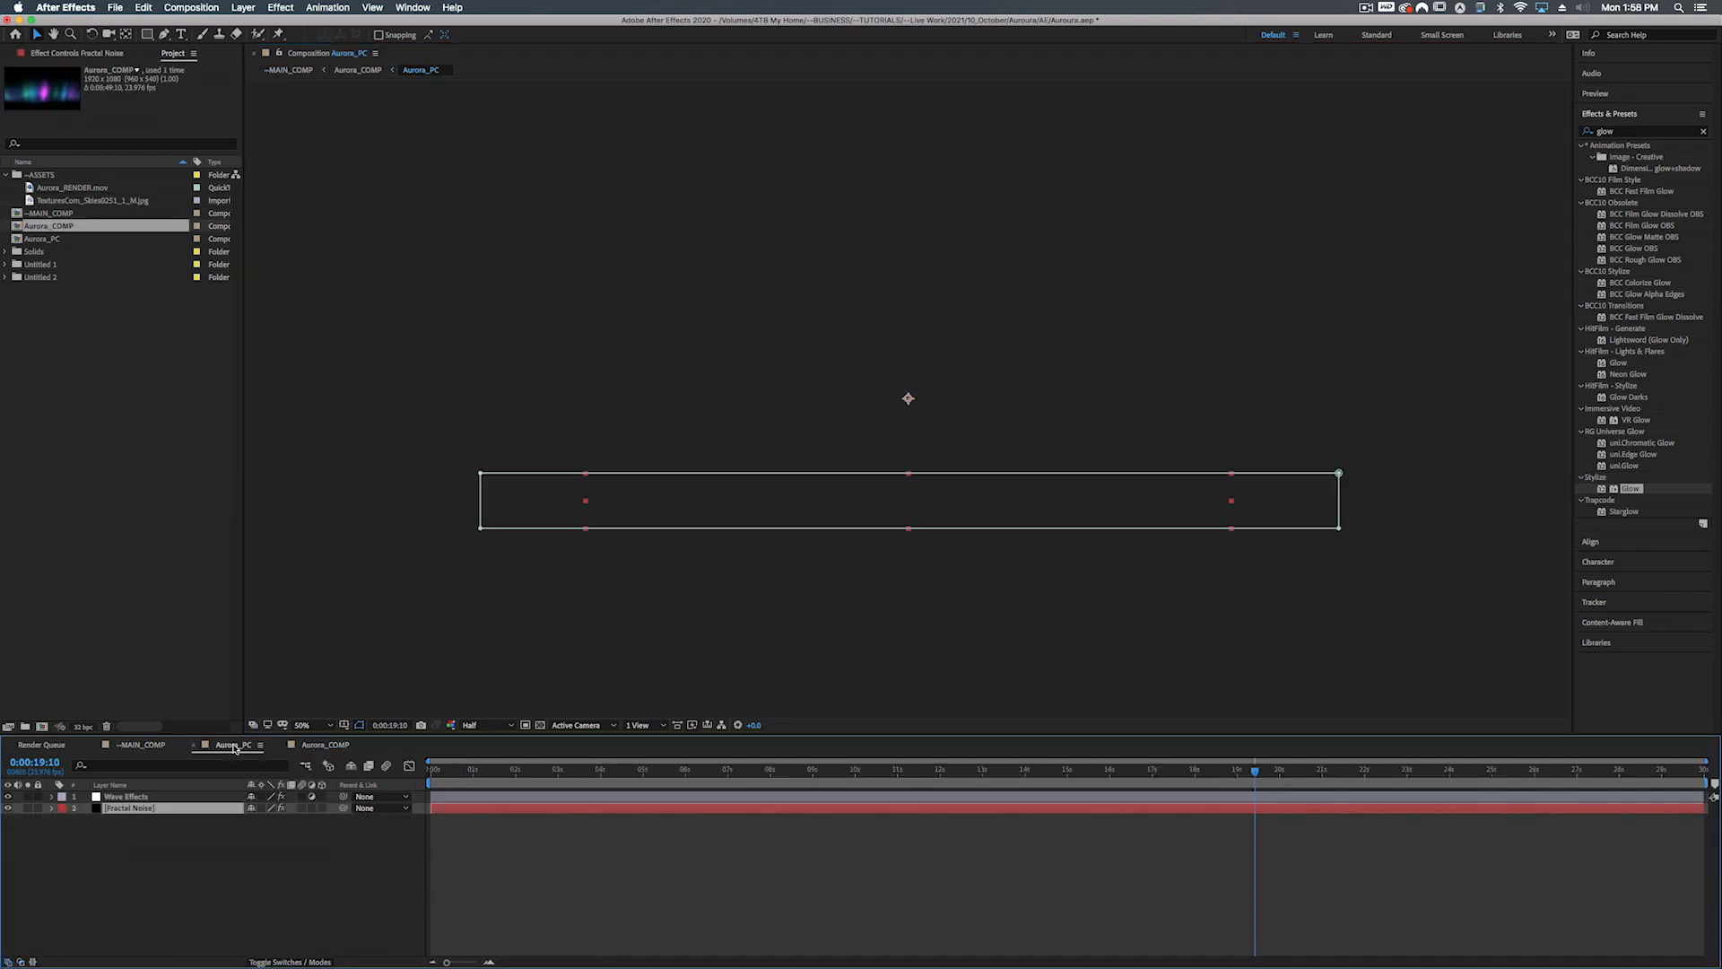
left_click(480, 475)
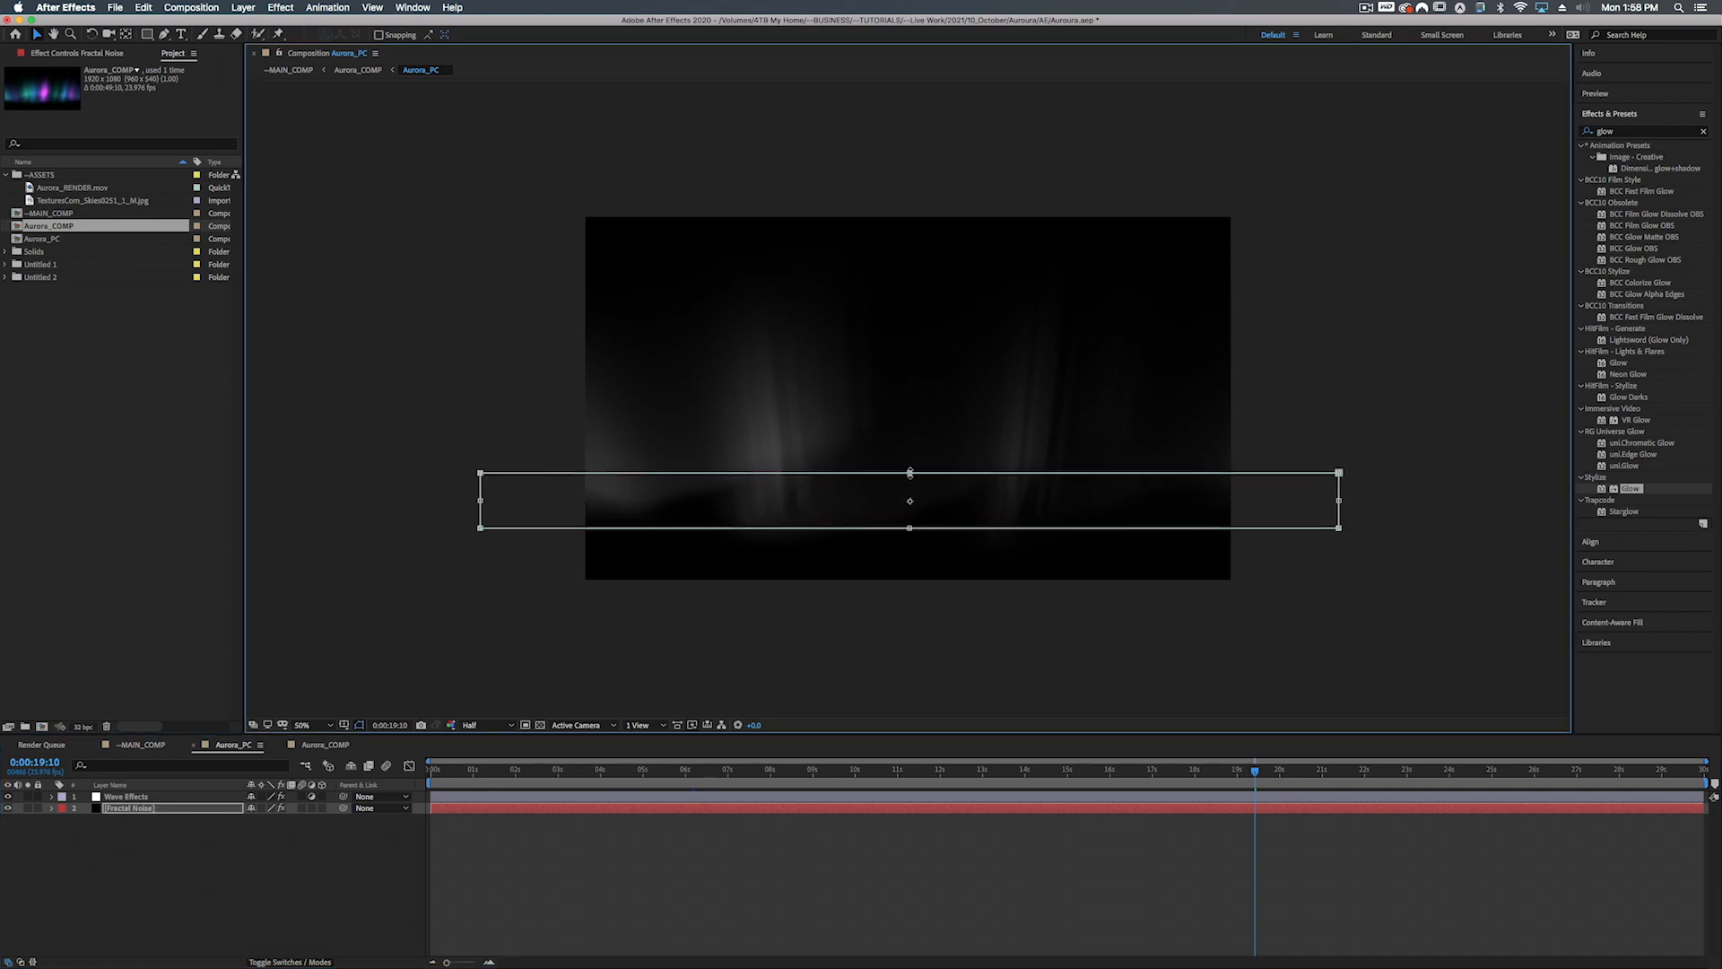
left_click_drag(909, 473, 910, 484)
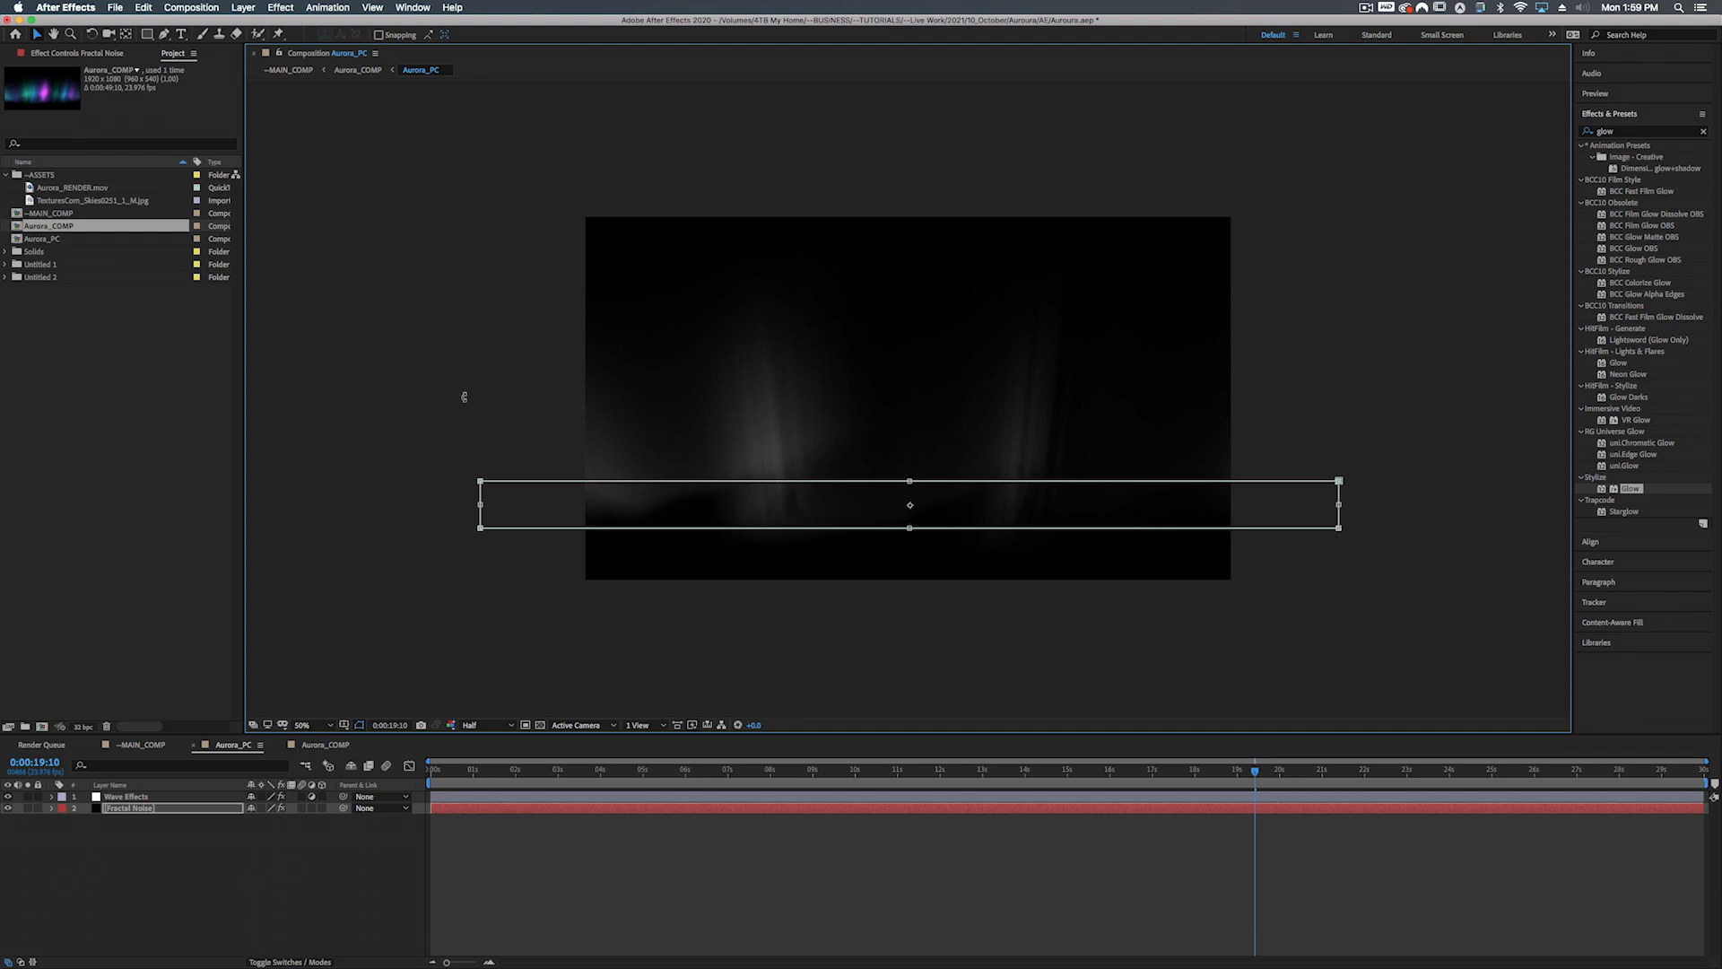
Return to the main composition and open a second viewer beside the first
left_click(144, 745)
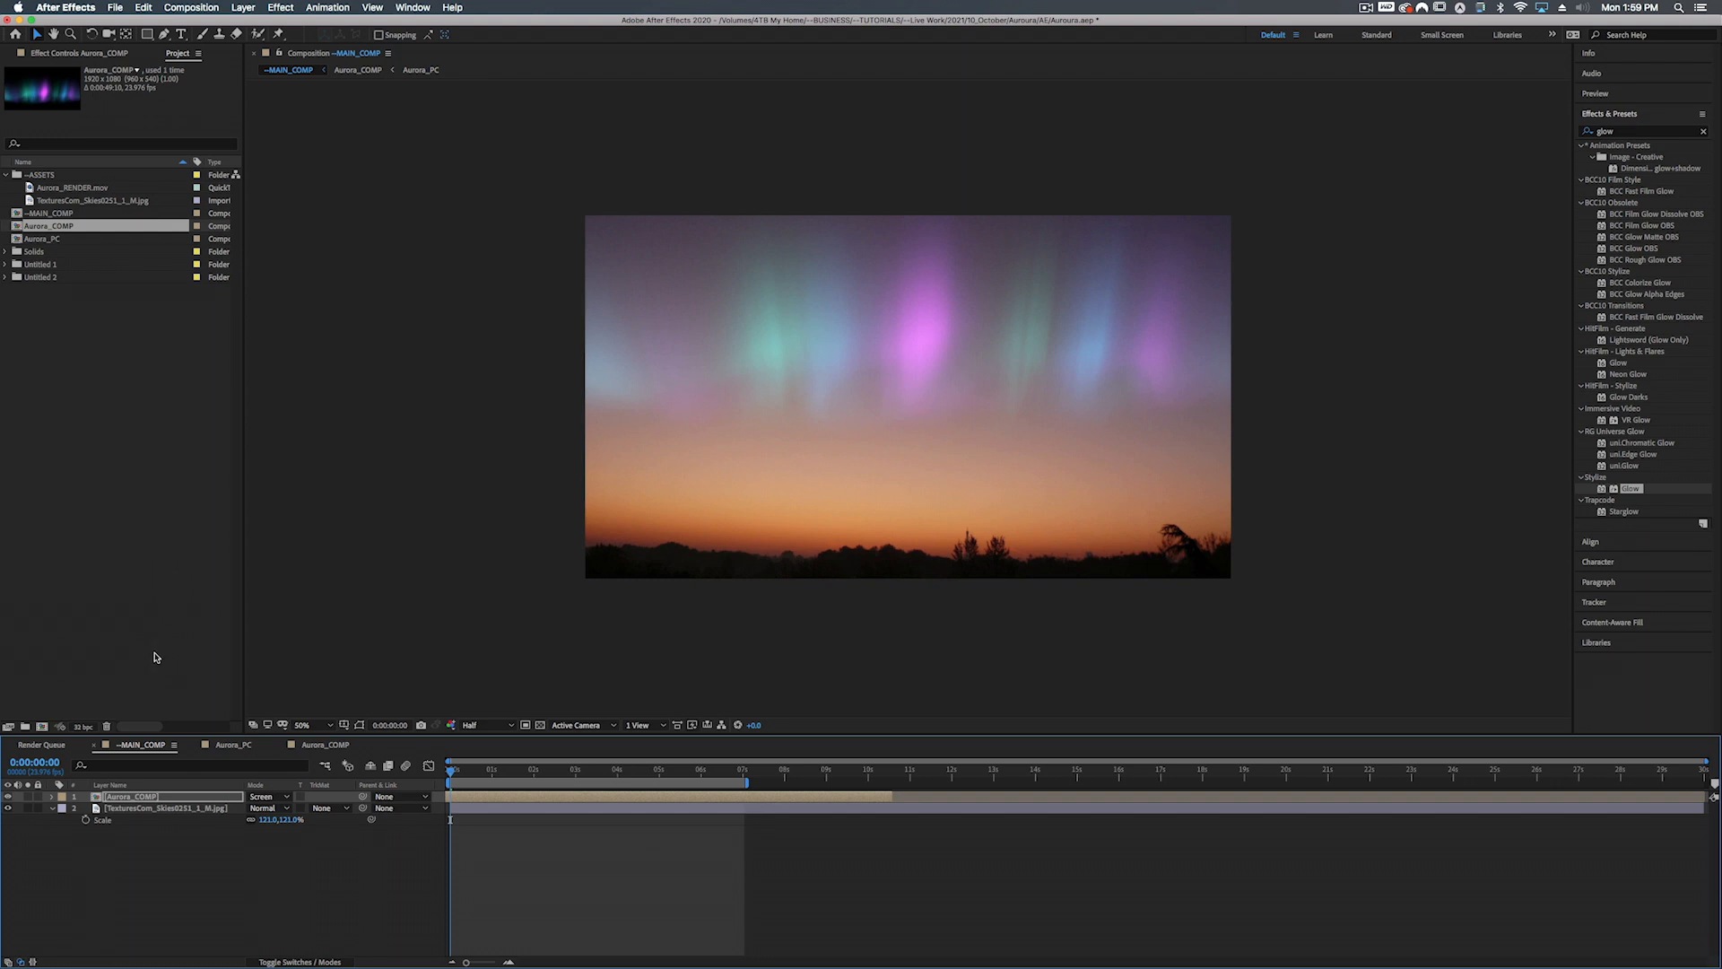
left_click(408, 215)
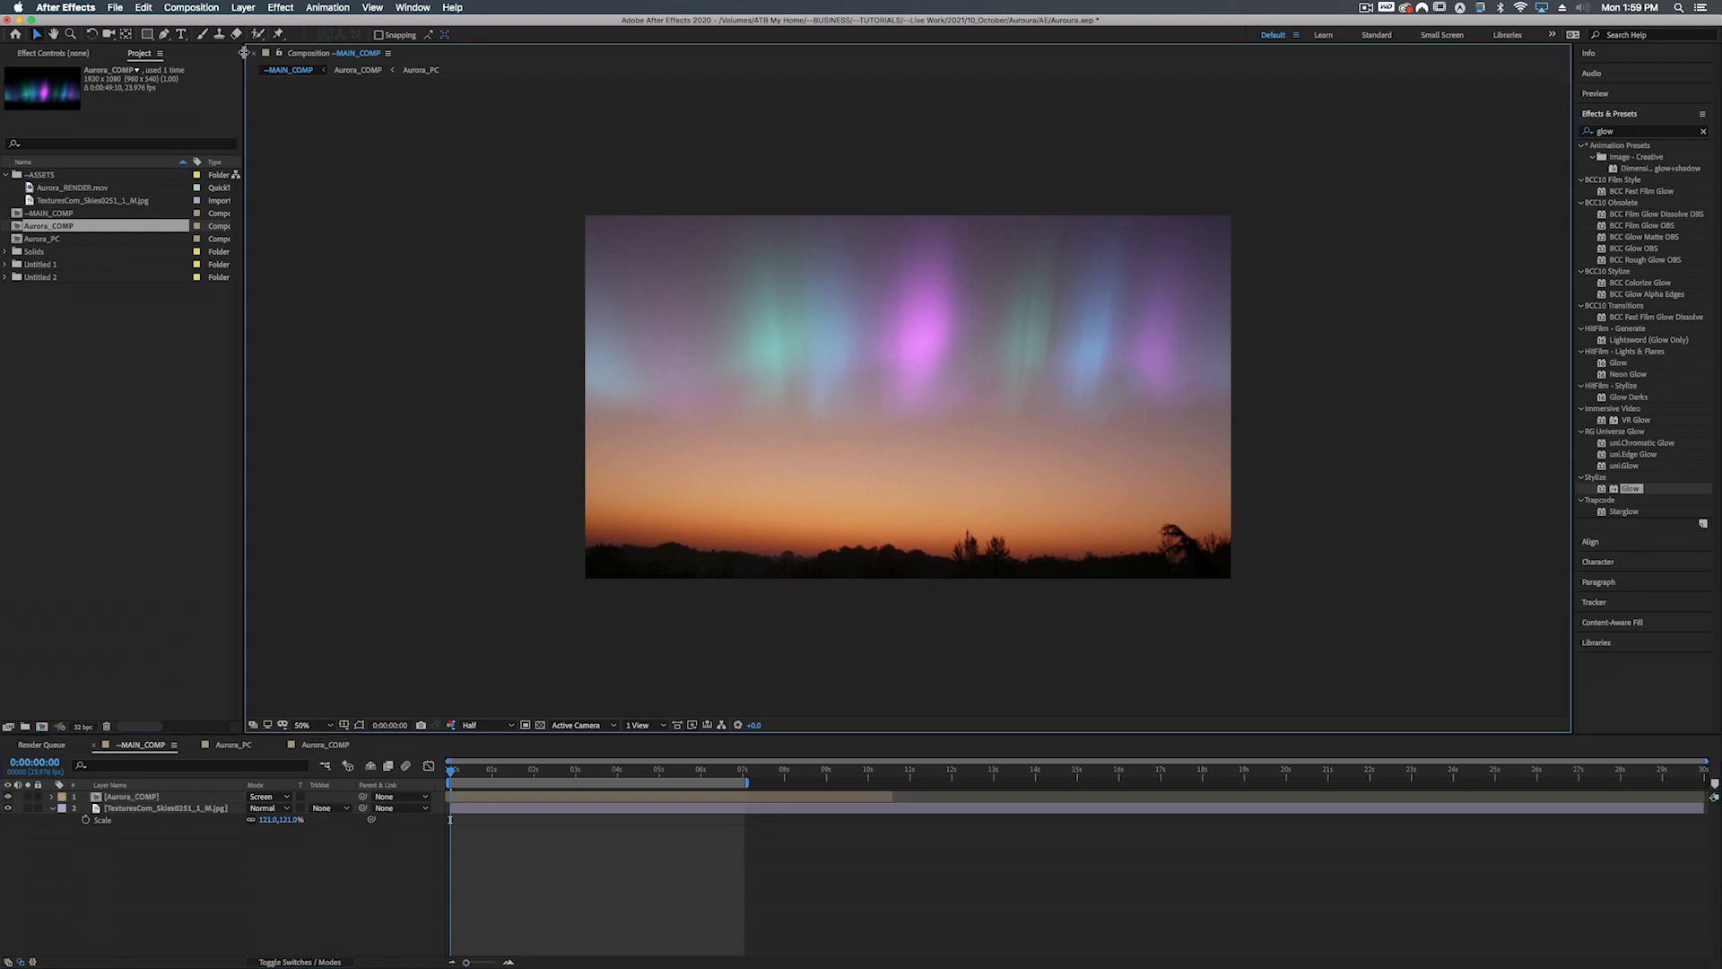
left_click(373, 8)
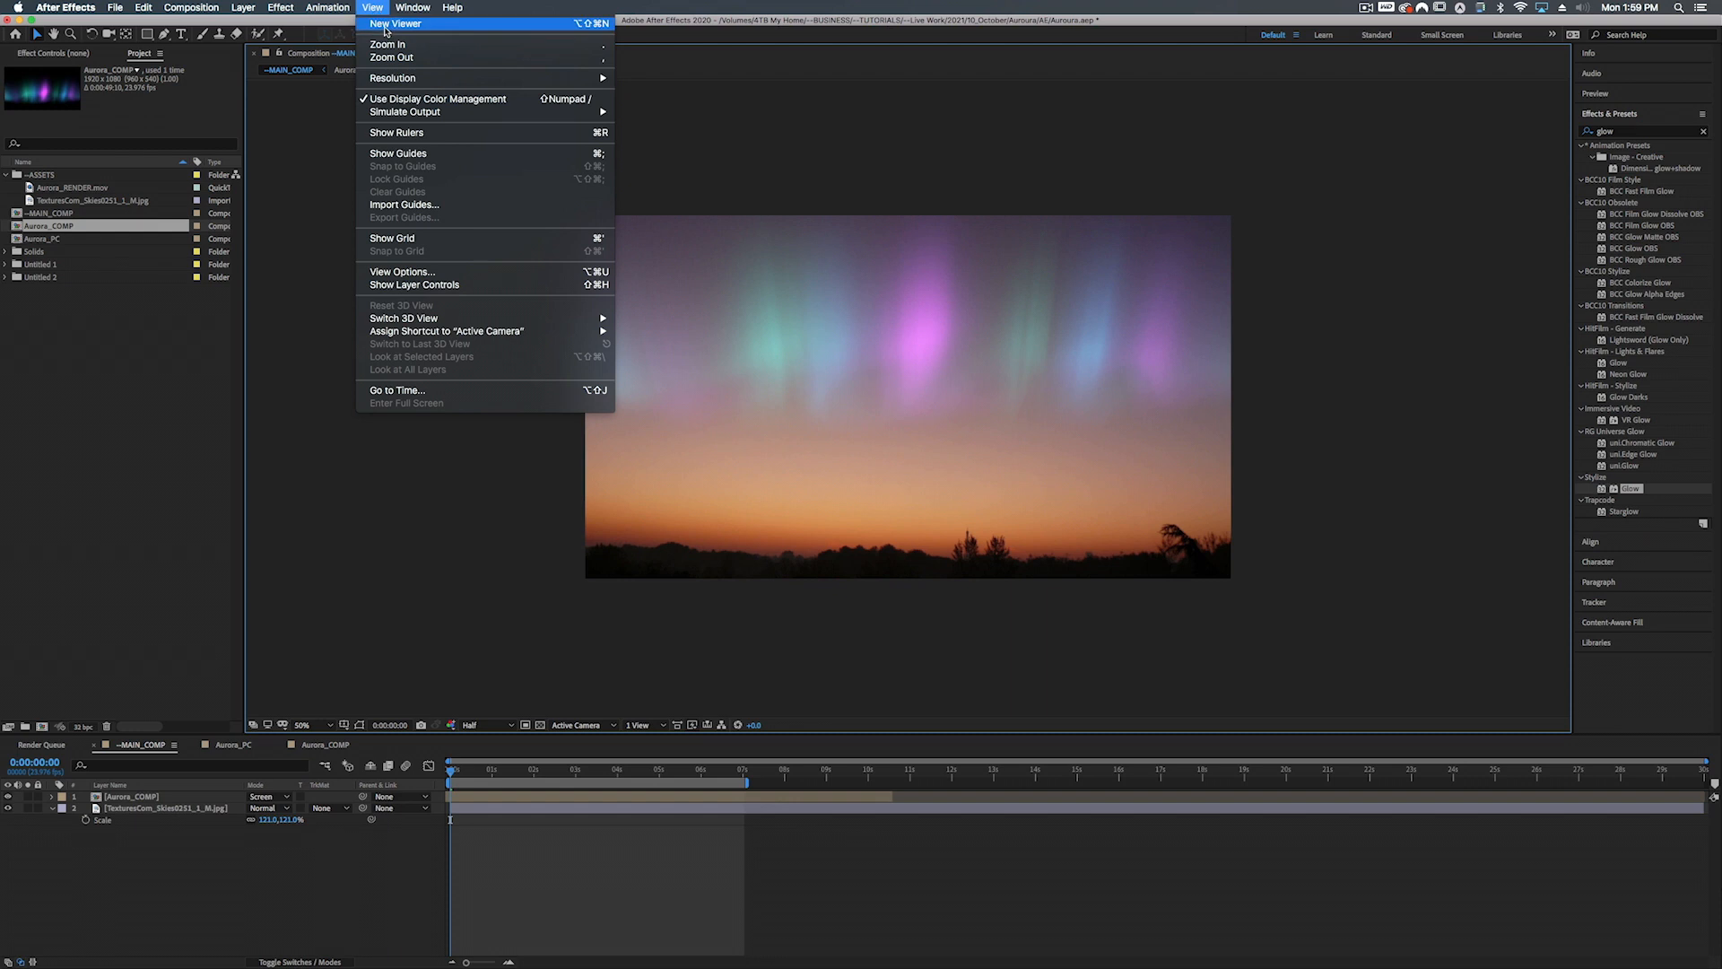
left_click(384, 27)
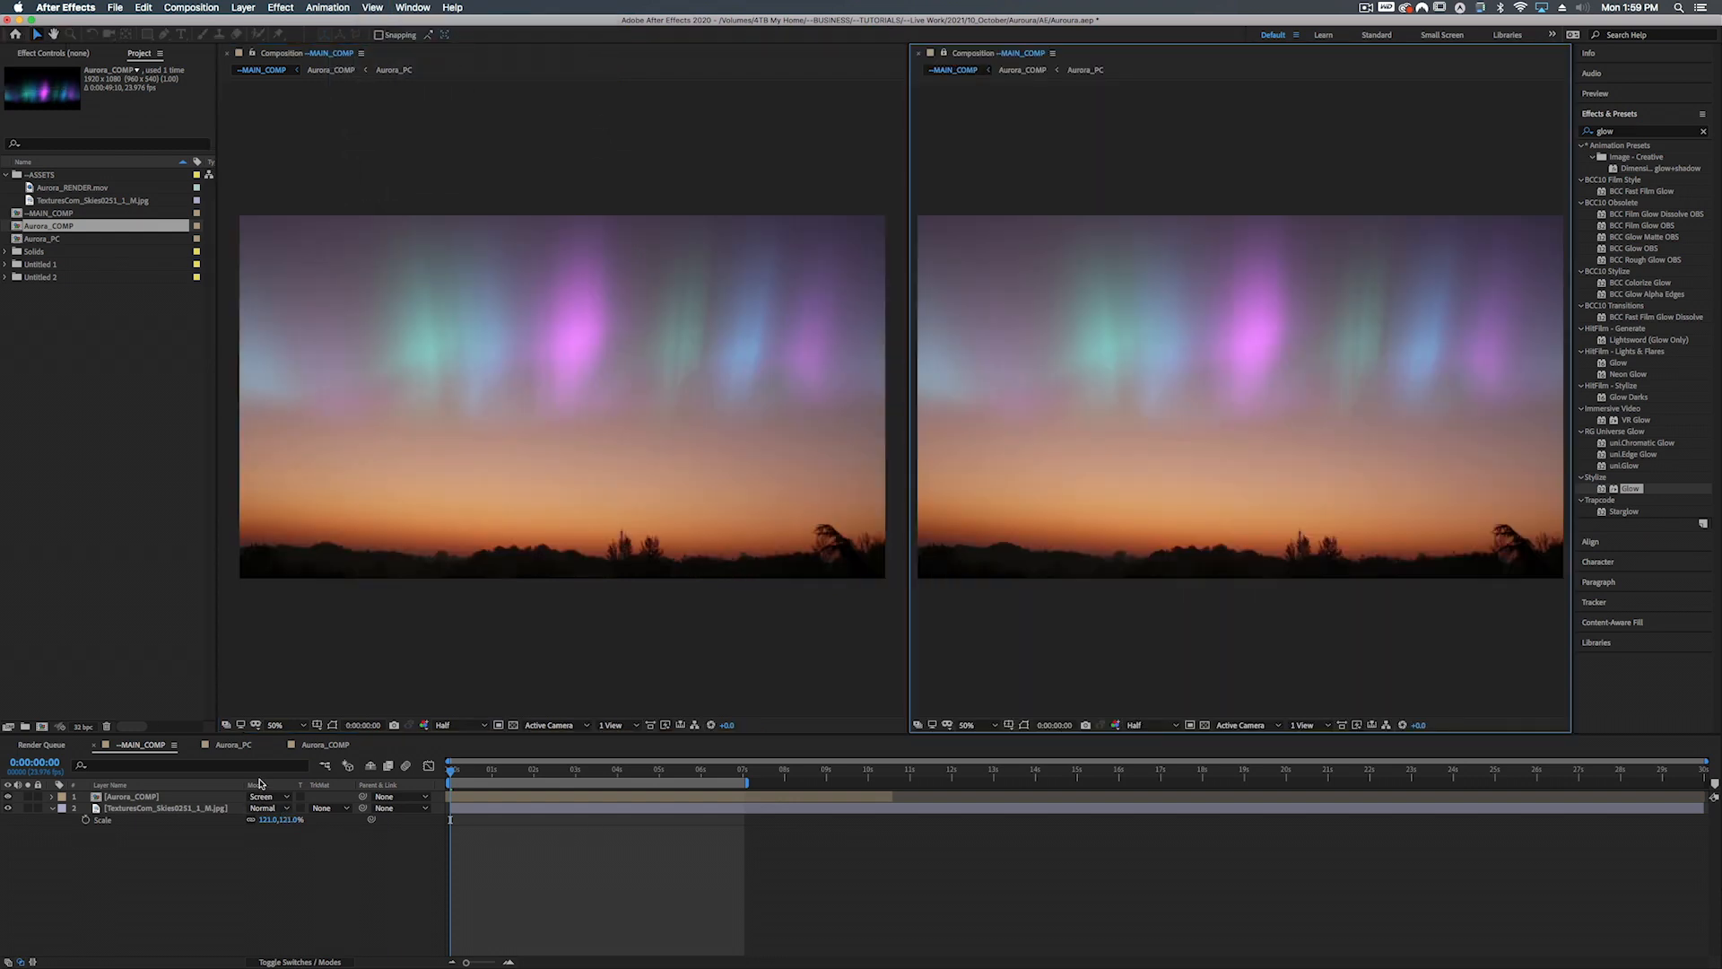
Lower the upper edge of the Fractal Noise mask in Aurora_PC a little more, with the main composition displayed alongside
left_click(235, 747)
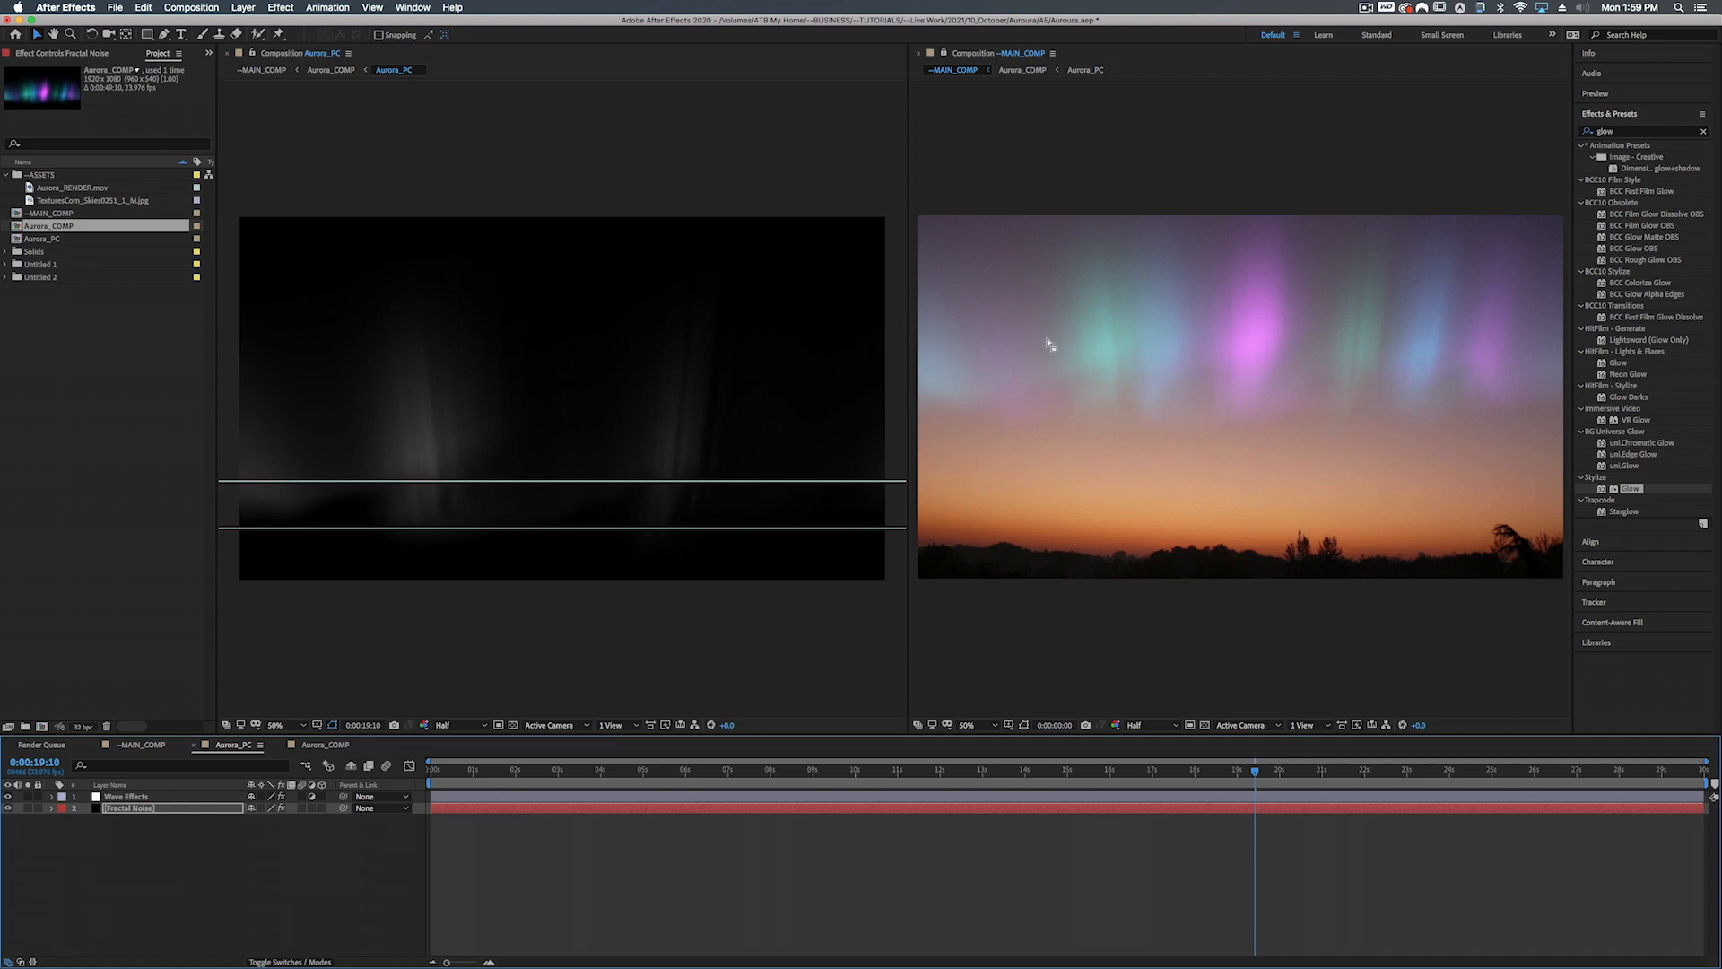
key("comma")
left_click(775, 437)
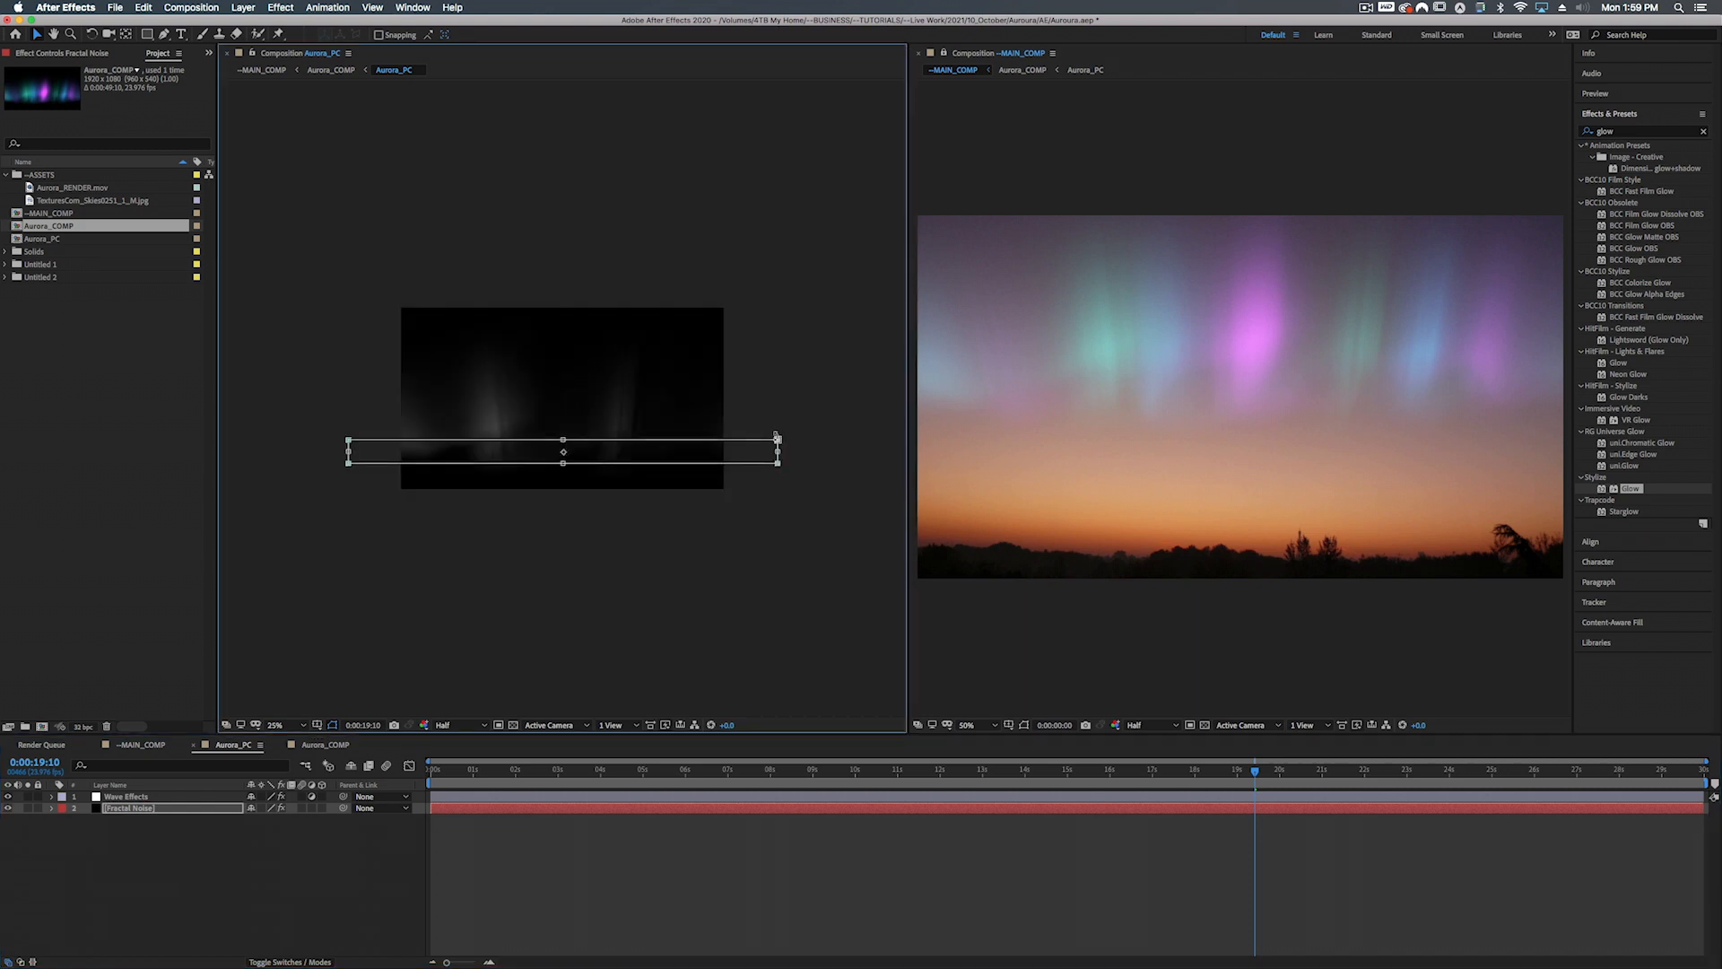
left_click_drag(562, 438, 563, 440)
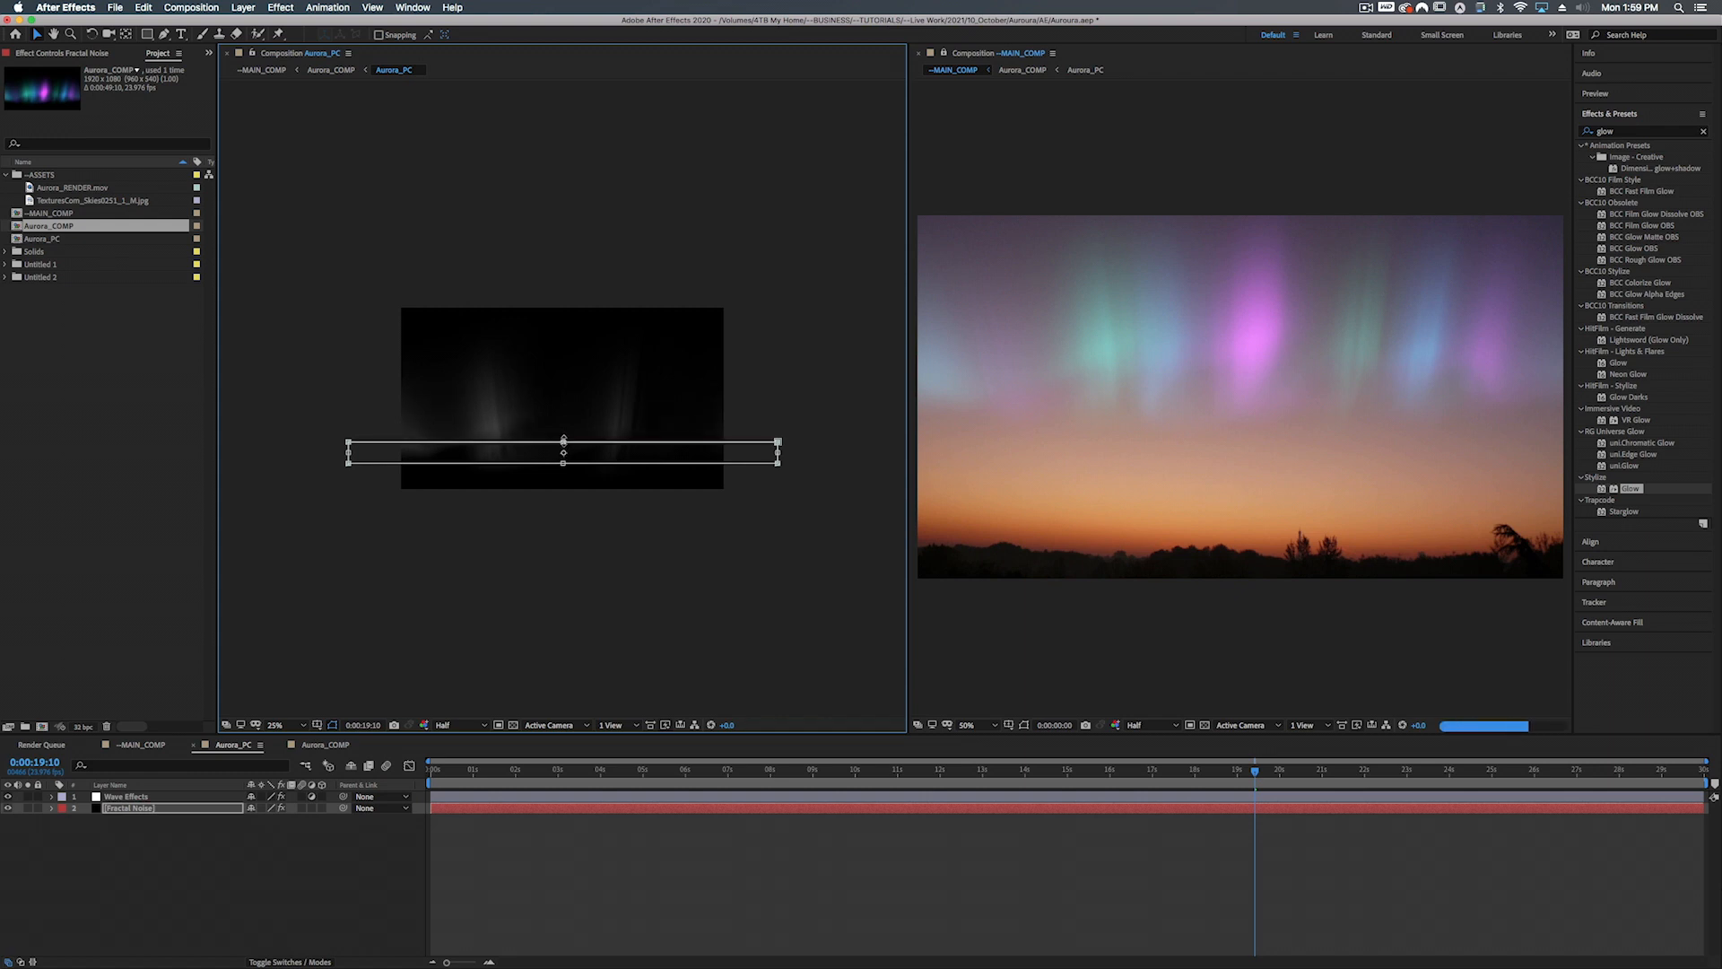
Move the Aurora_COMP layer slightly higher in the main composition and close the second viewer
left_click(163, 747)
left_click(173, 795)
left_click(601, 403)
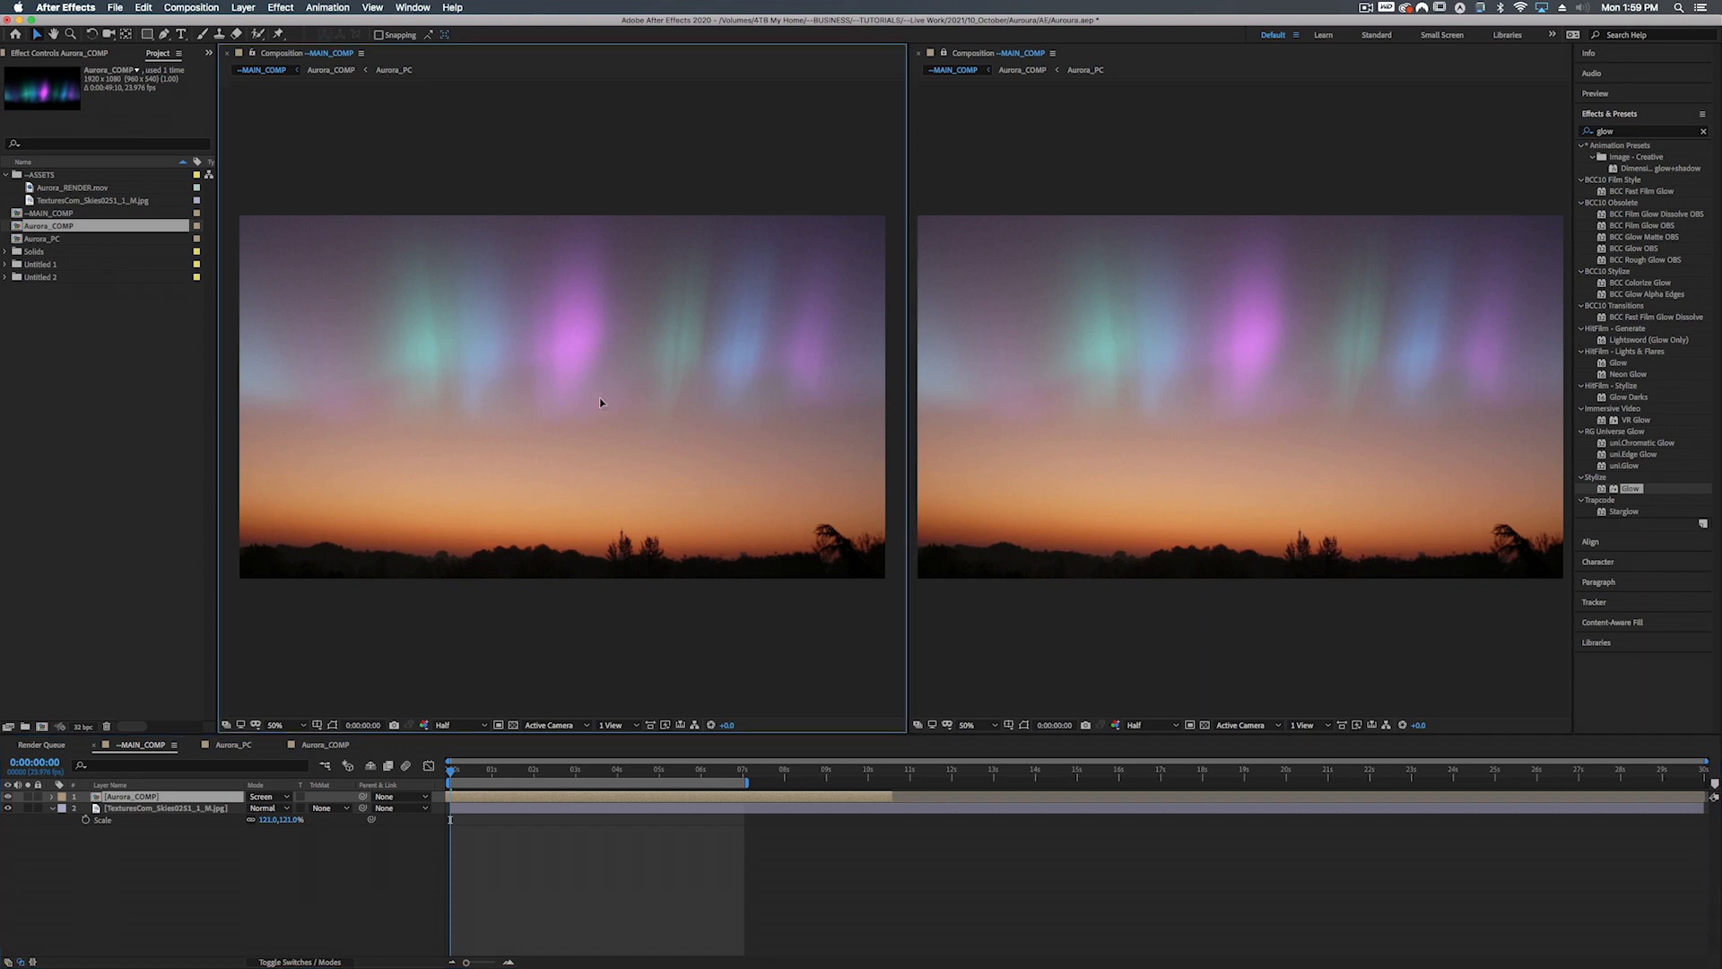
left_click_drag(601, 382, 606, 346)
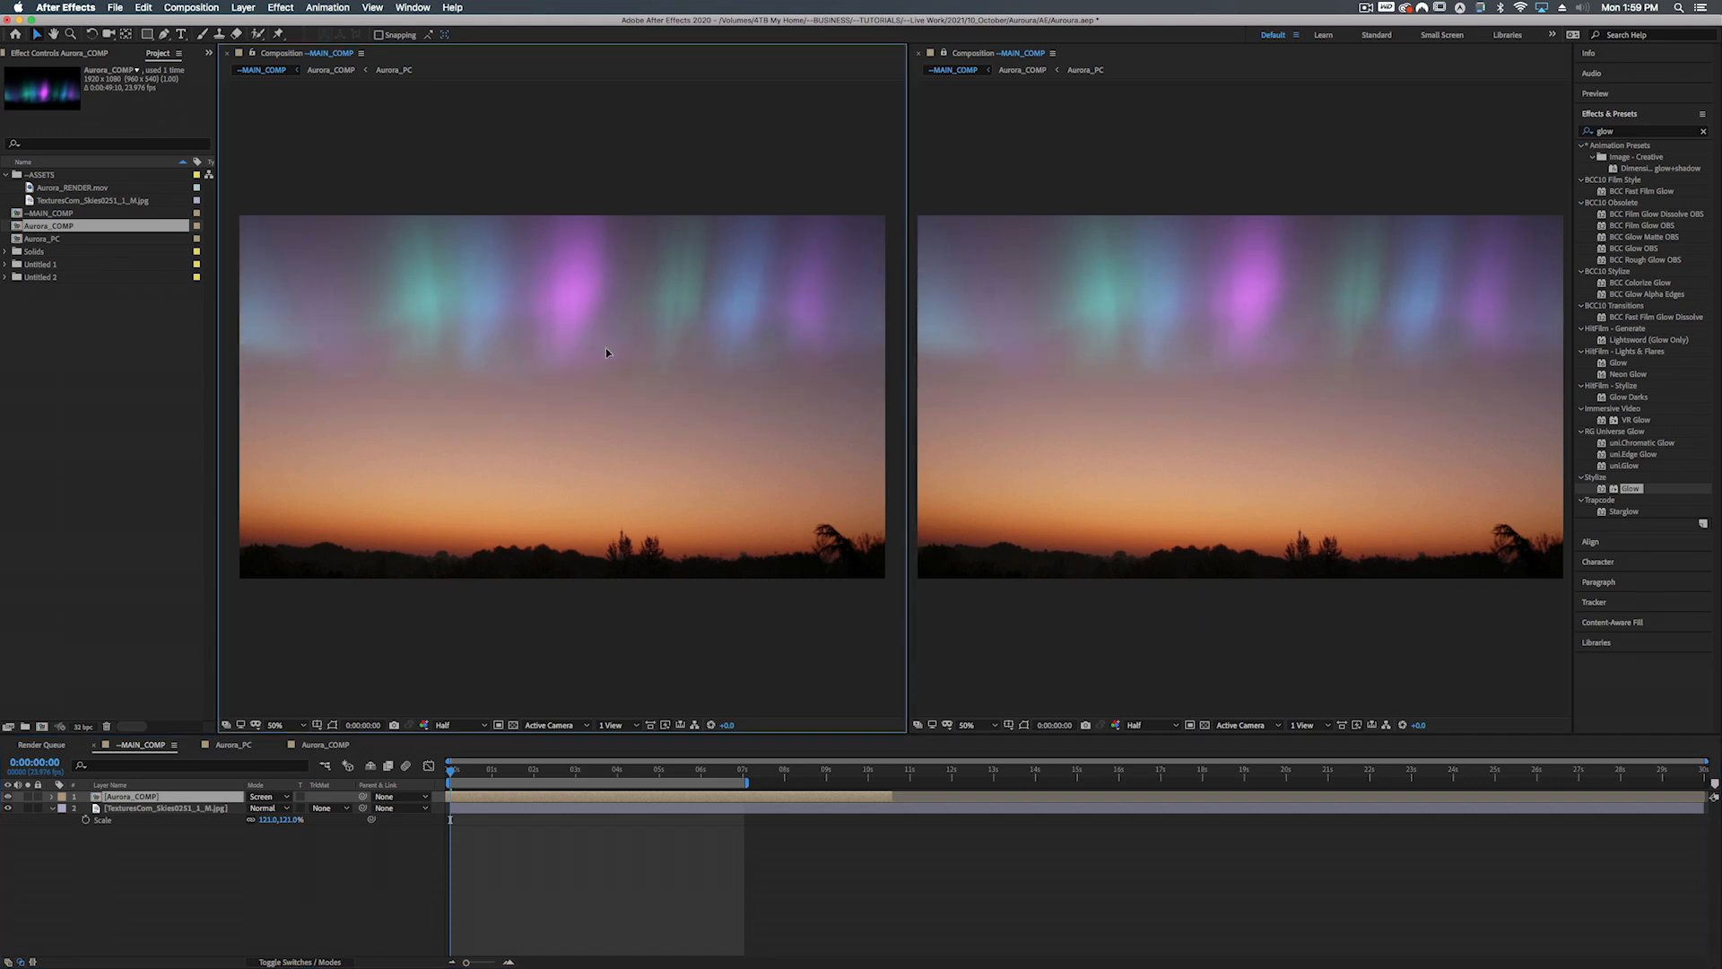
left_click(919, 54)
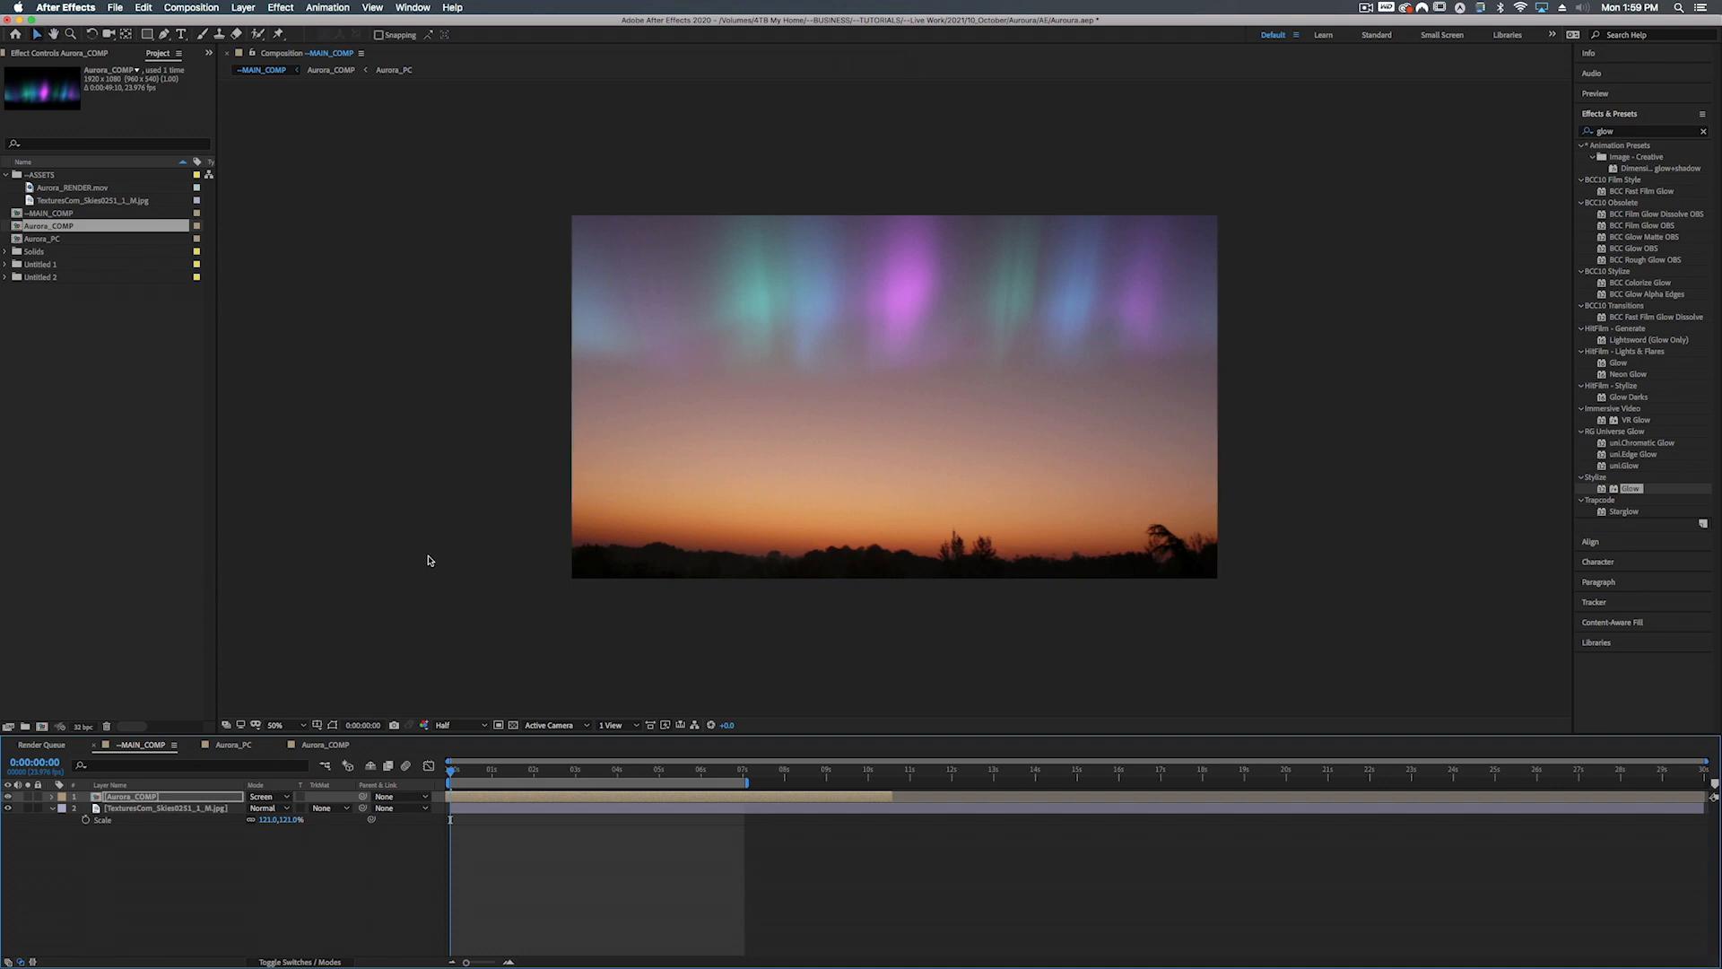
Play back the main composition to check the aurora animation's speed and show the preview playback options
key("space")
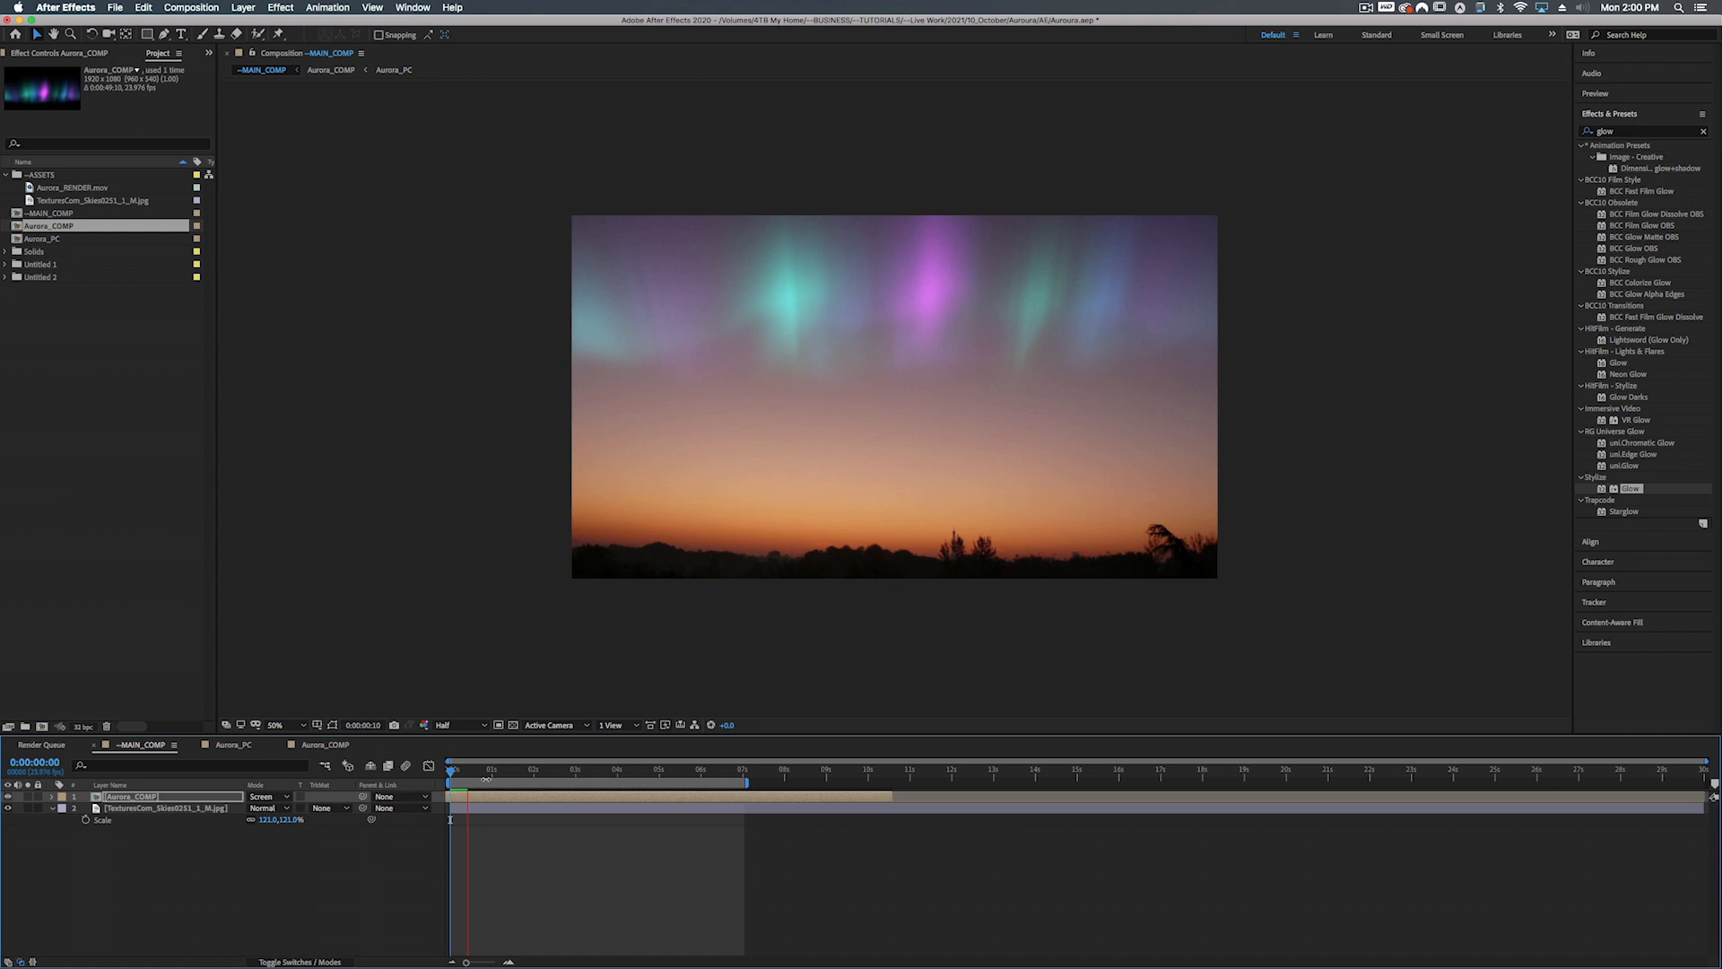
left_click(1599, 93)
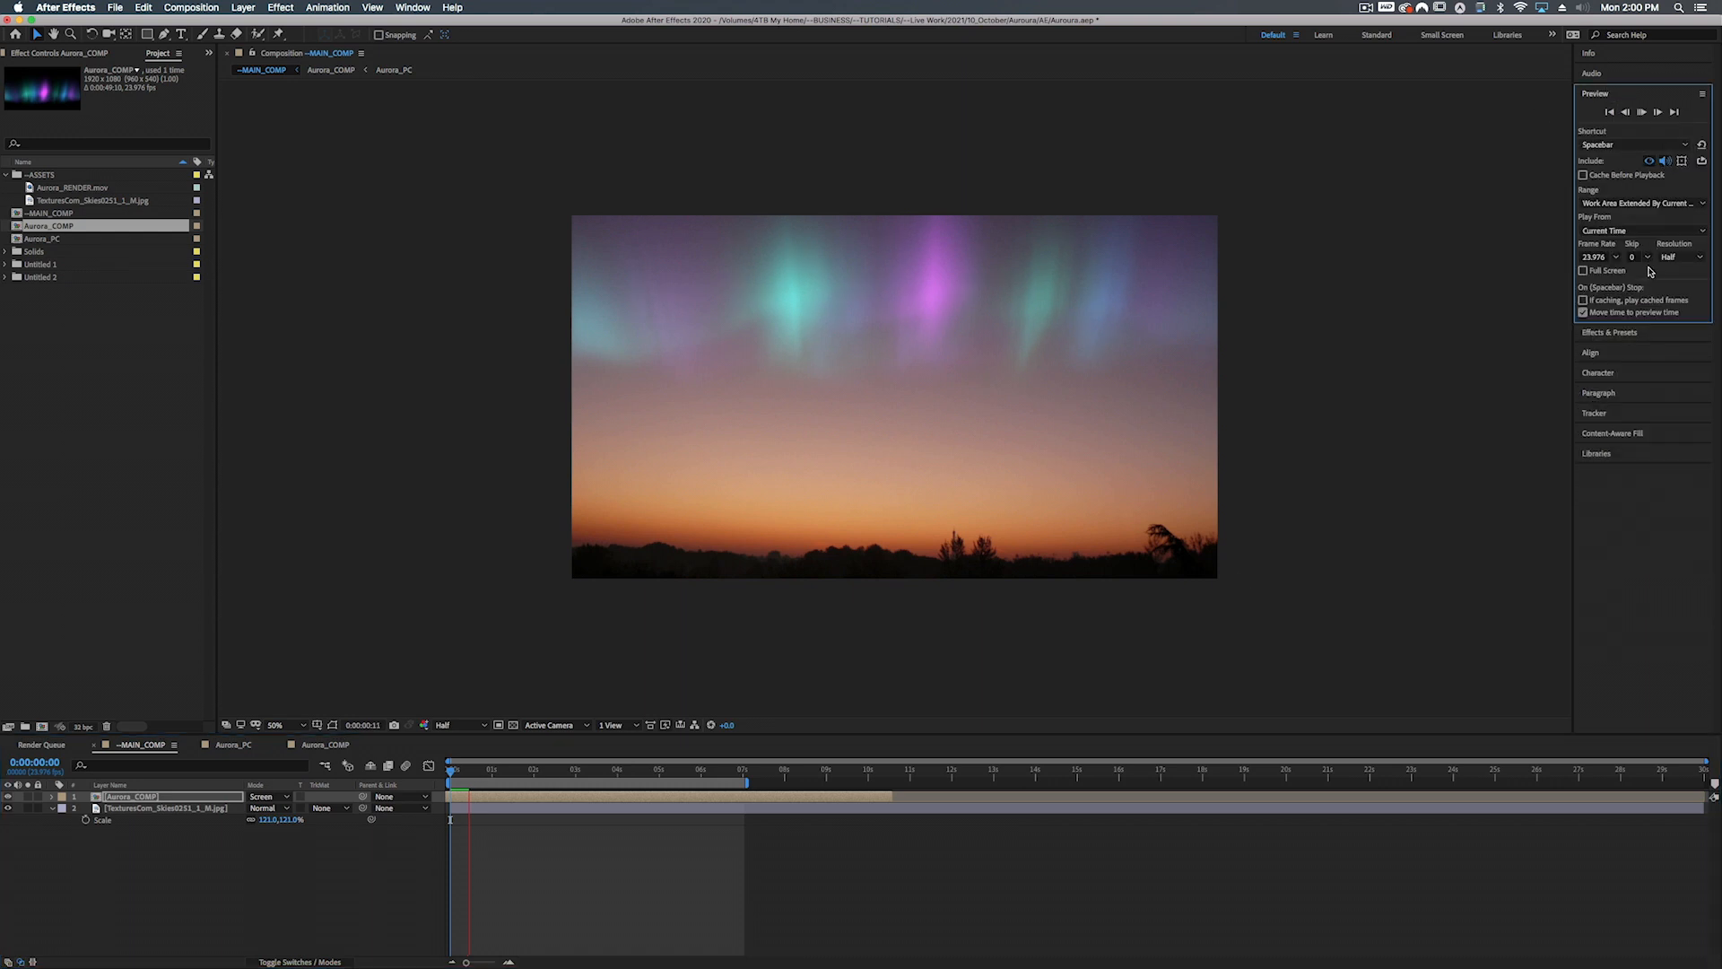
left_click(383, 773)
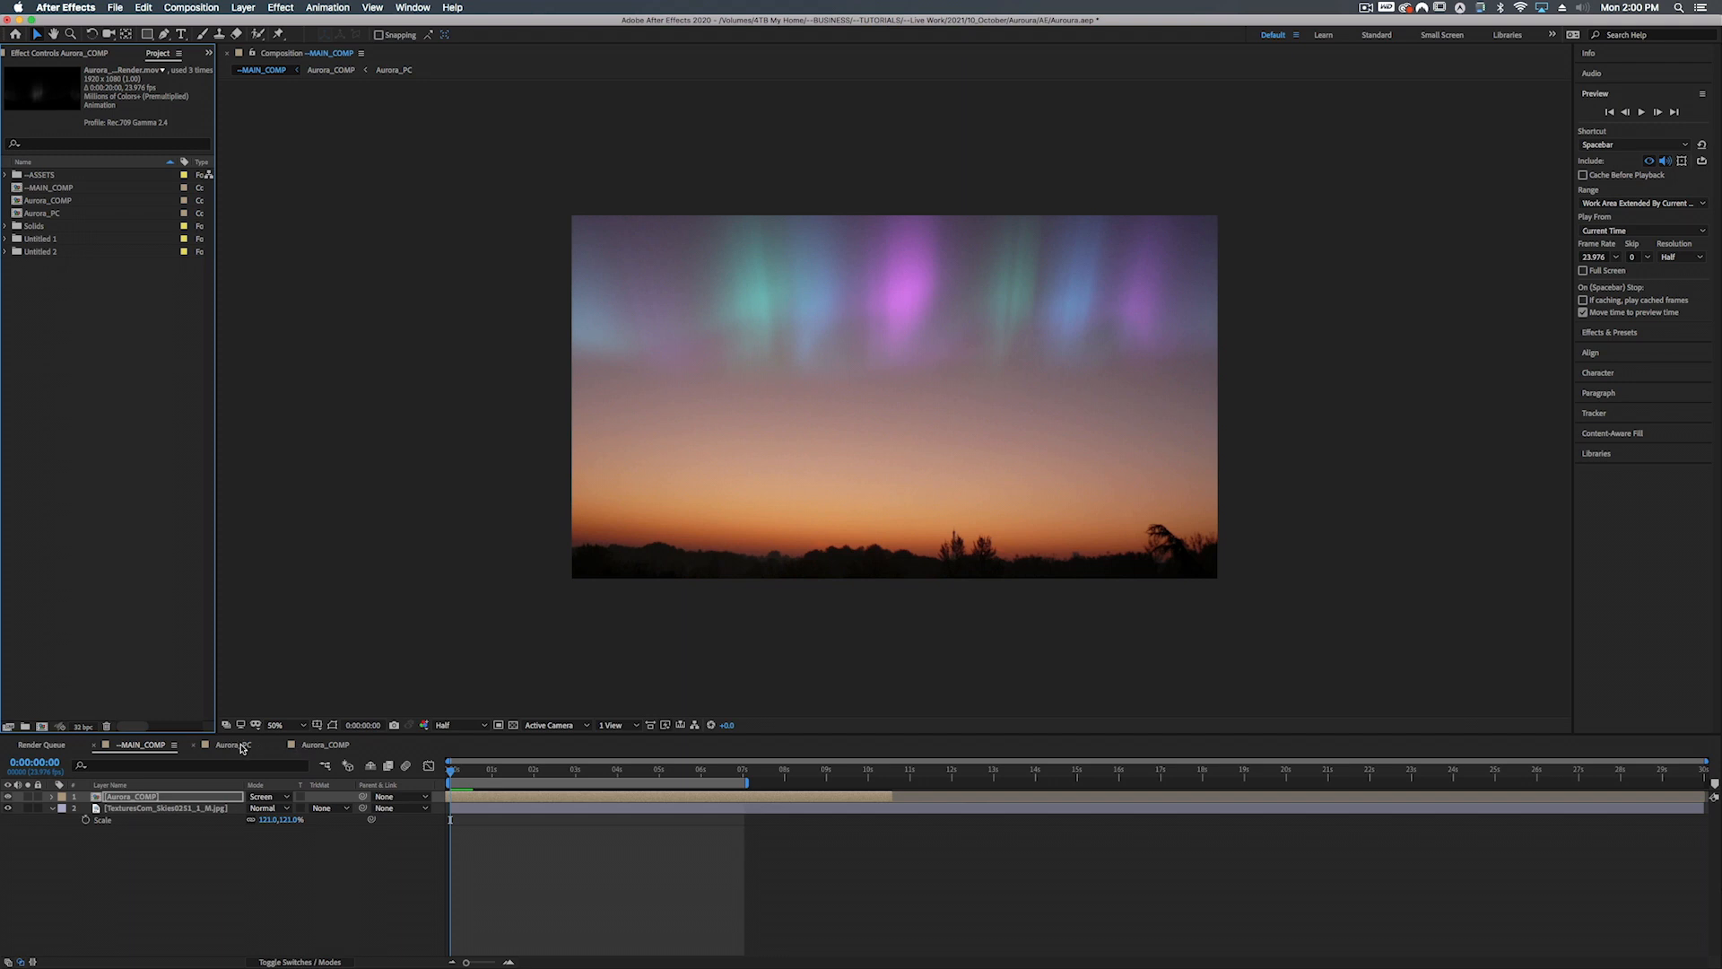
Open the Aurora_PC composition and add it to the render queue
left_click(235, 745)
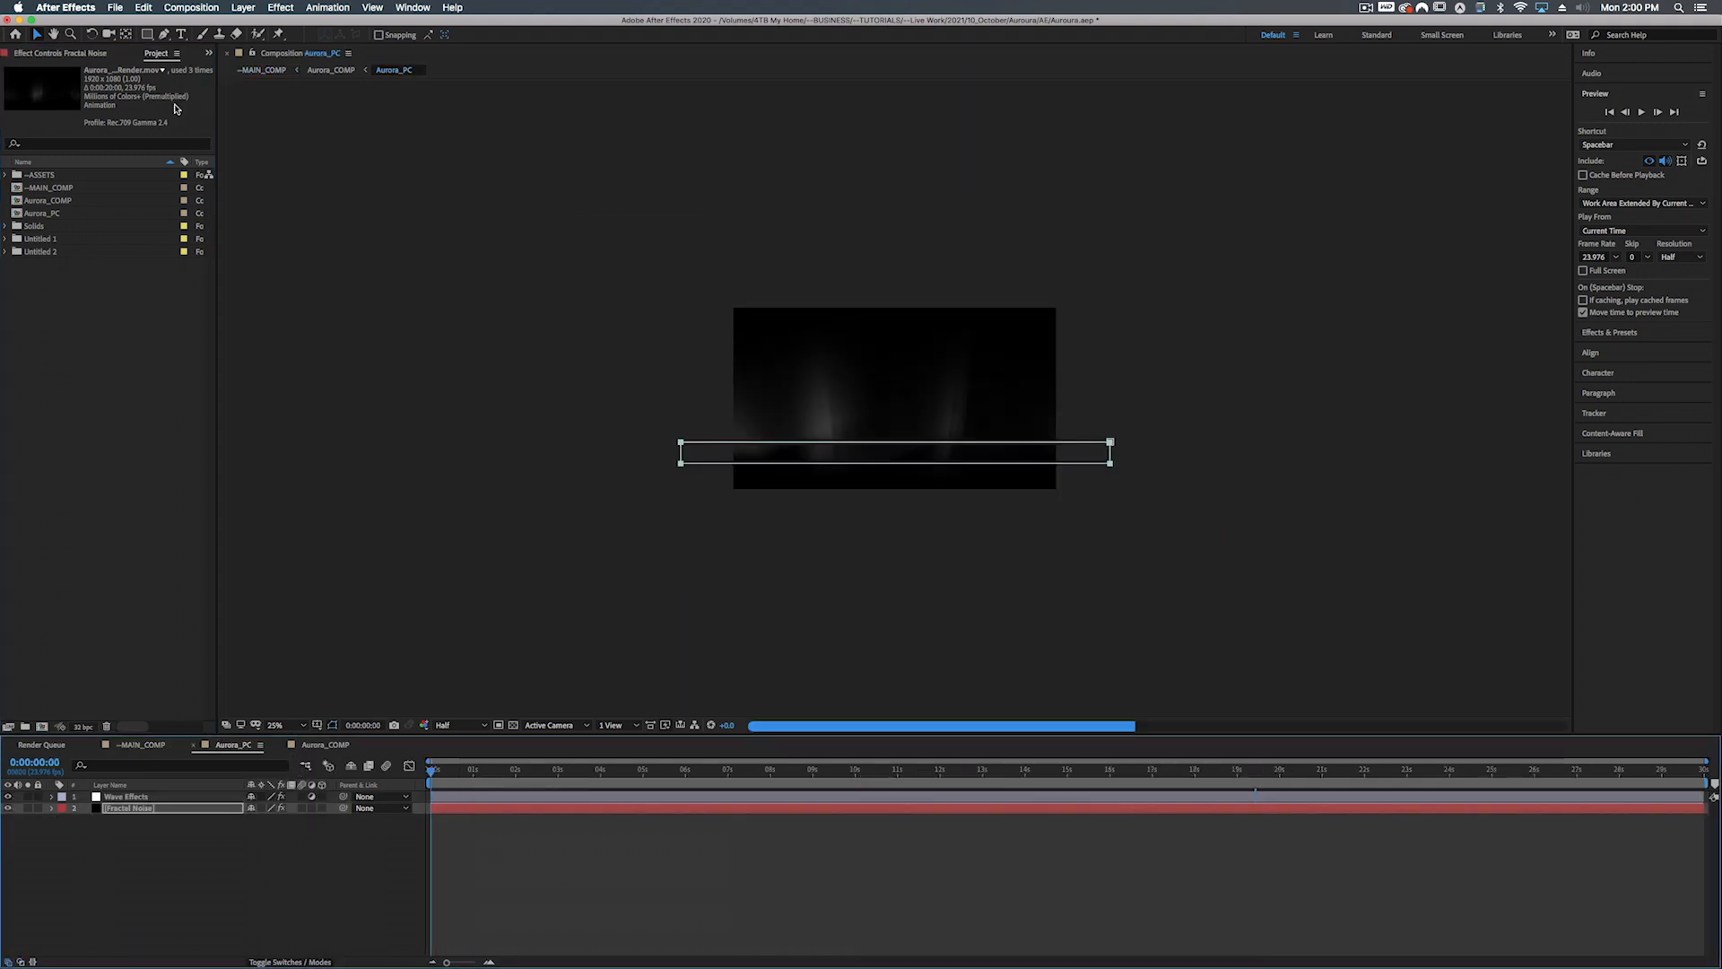
left_click(192, 8)
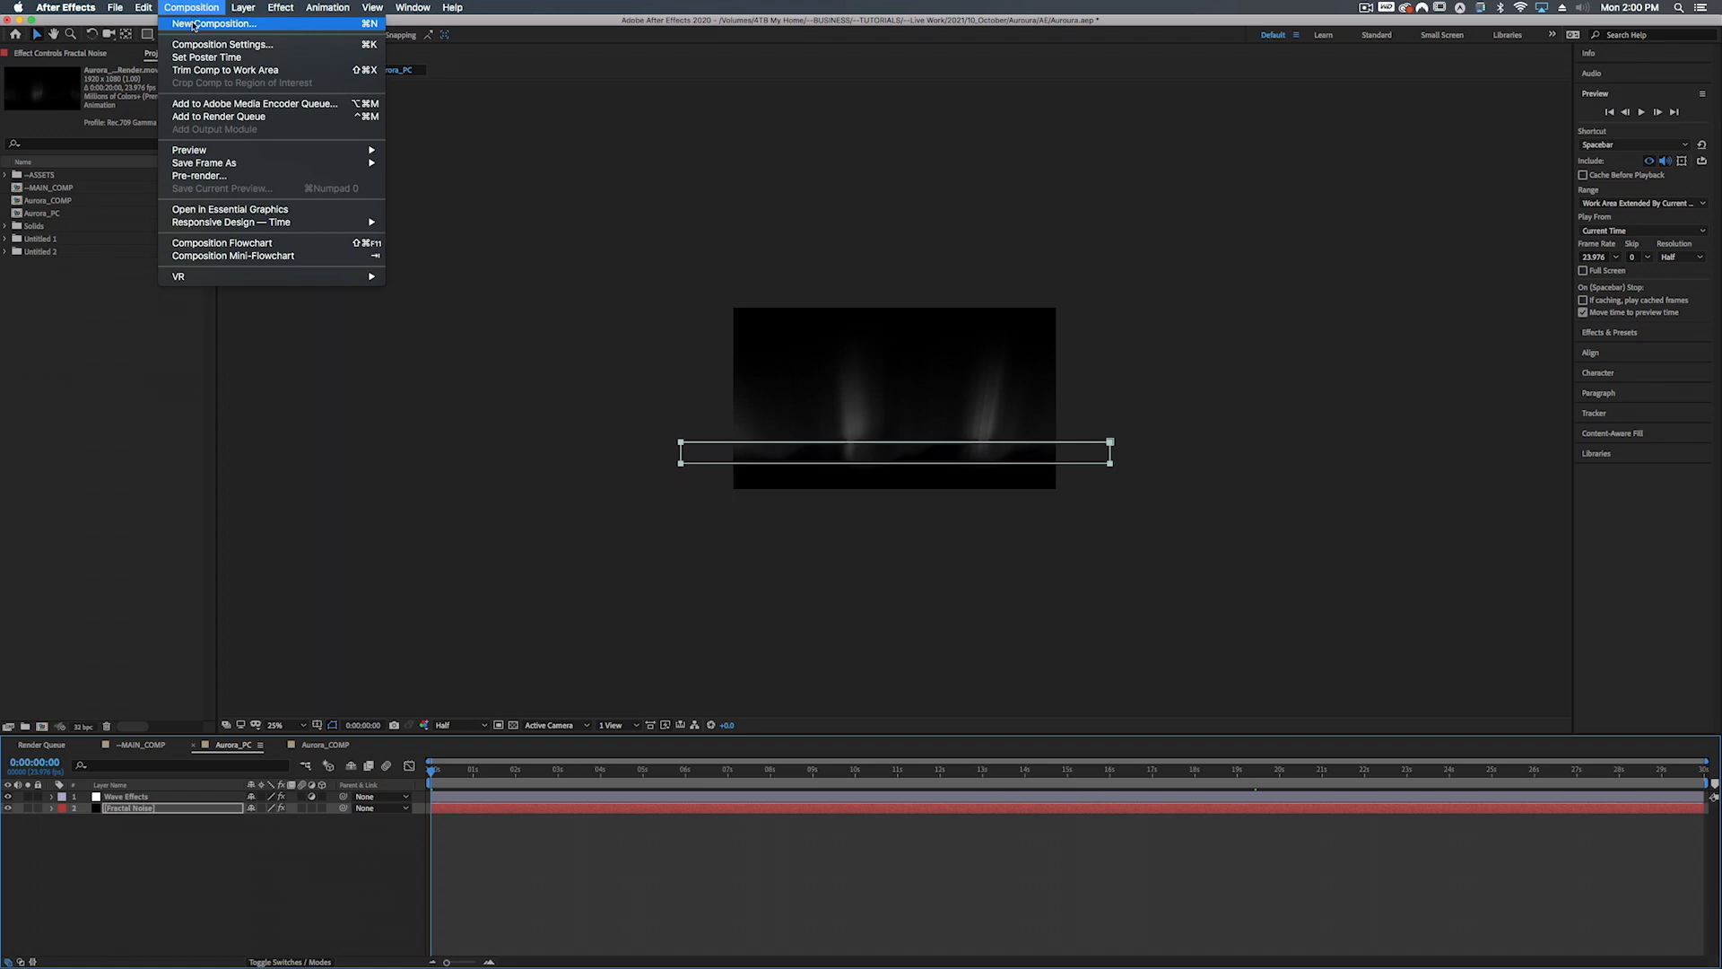
left_click(198, 118)
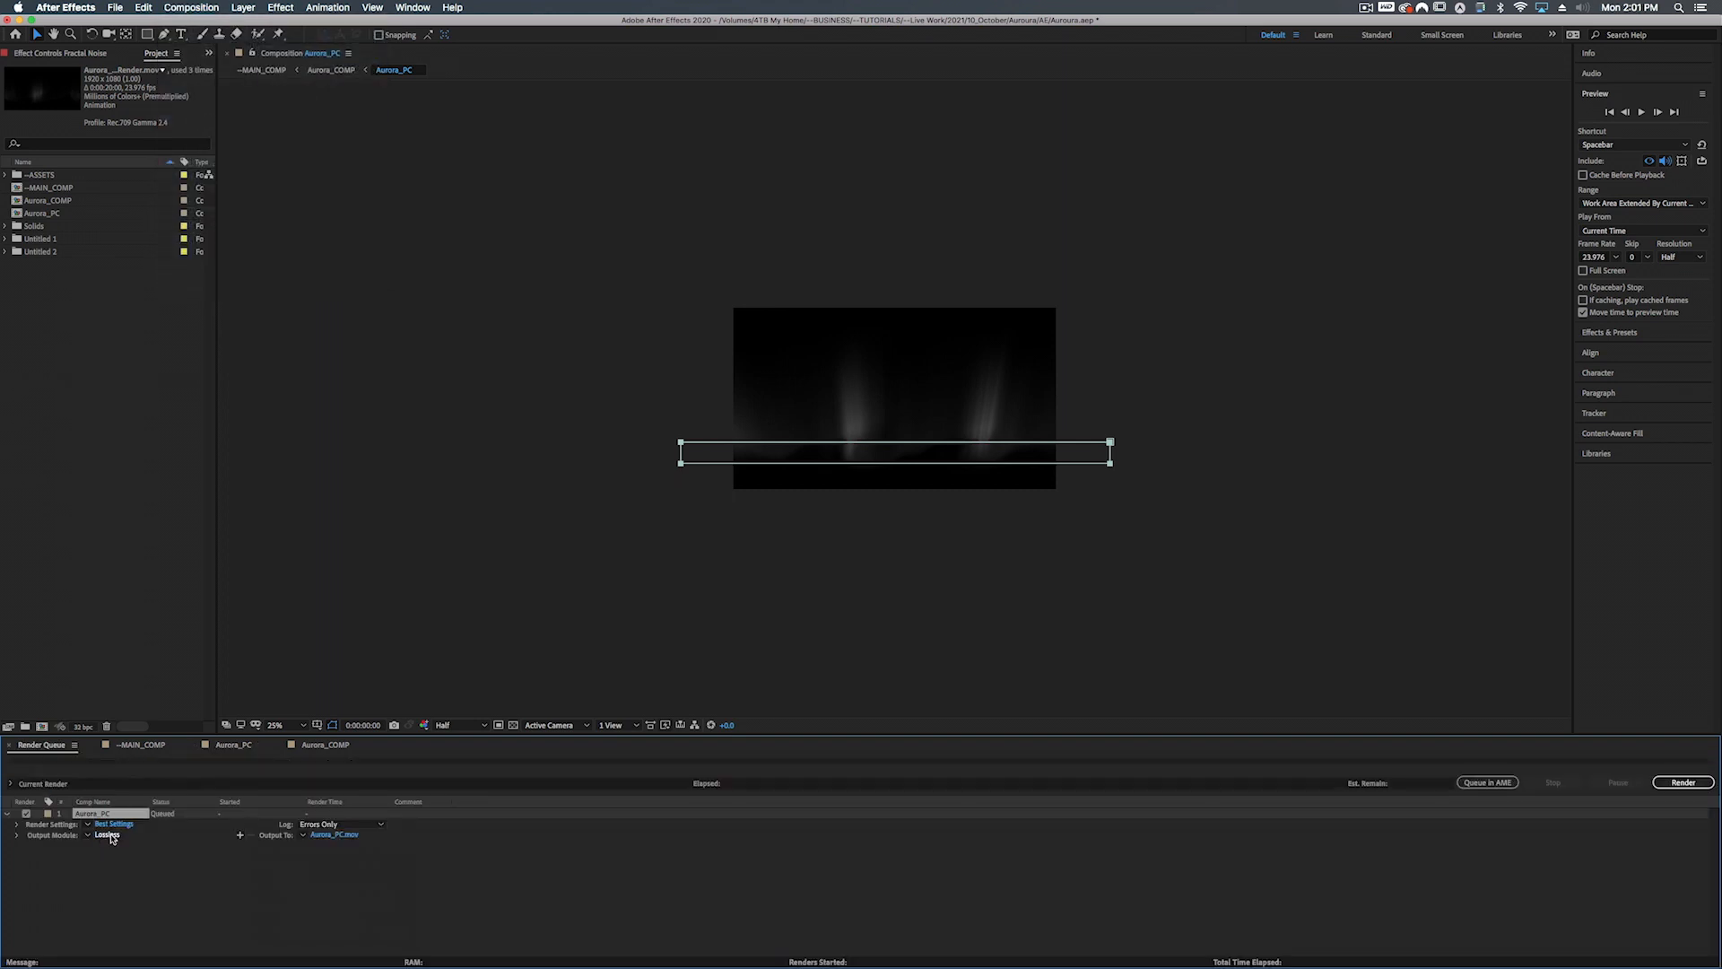
Configure the Aurora_PC output module with post-render action Import, RGB + Alpha channels and audio output off
left_click(111, 838)
left_click_drag(155, 47, 835, 214)
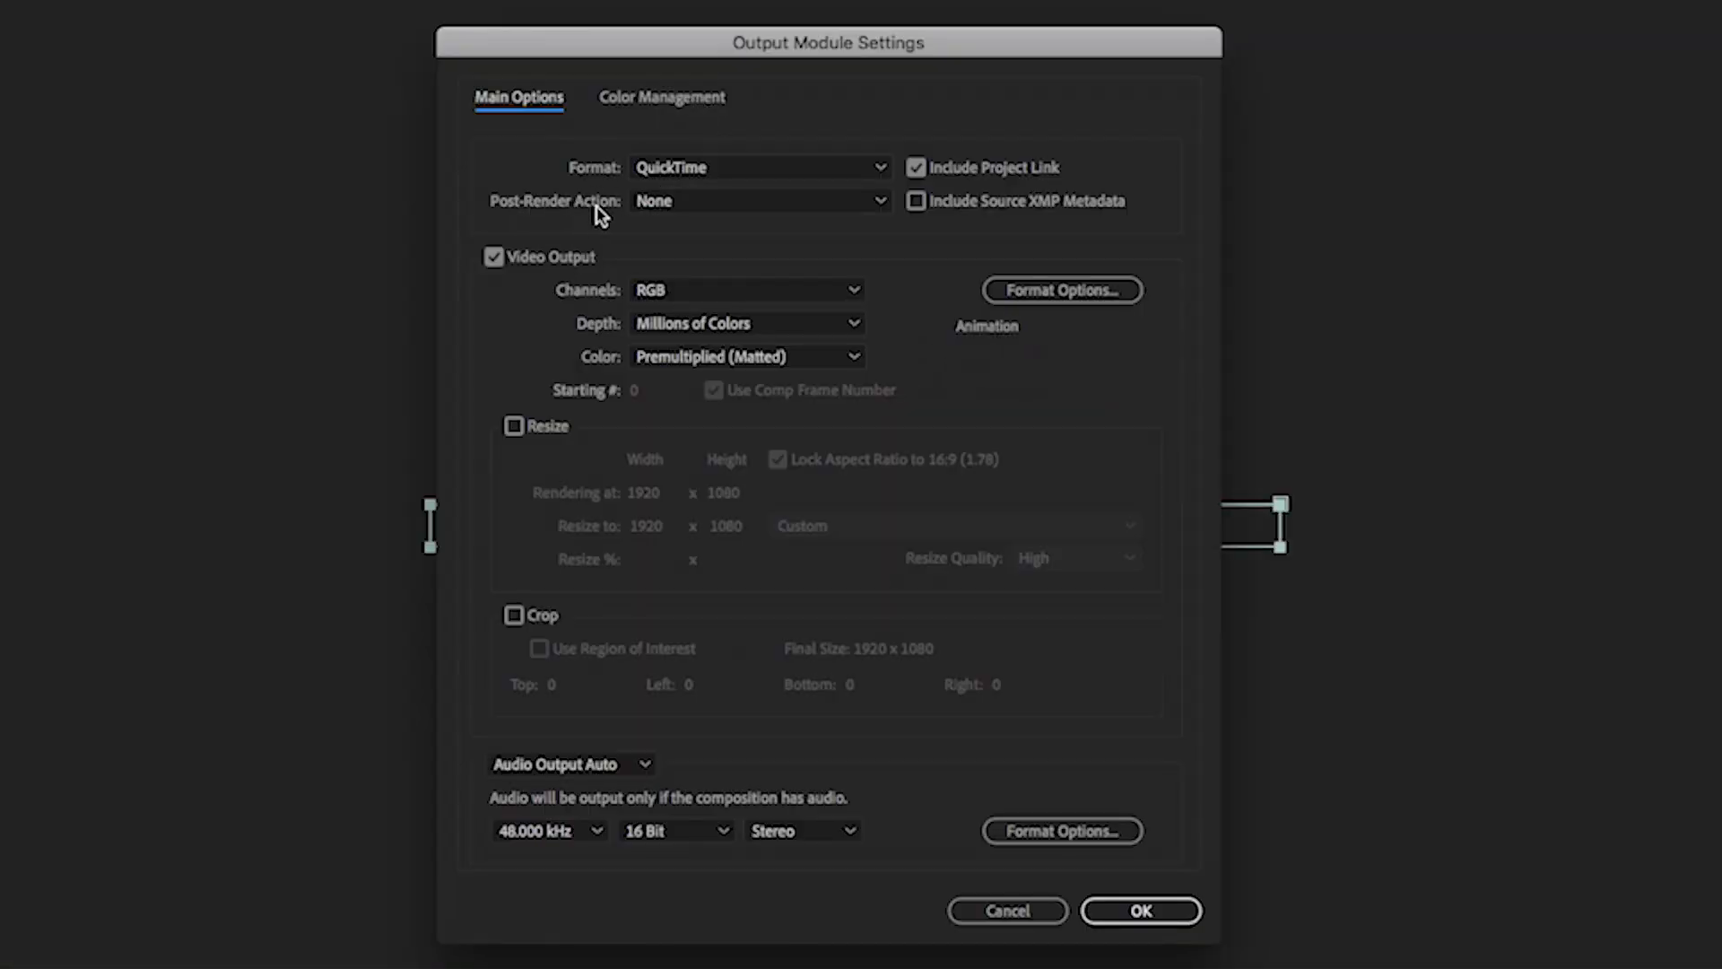
left_click(680, 199)
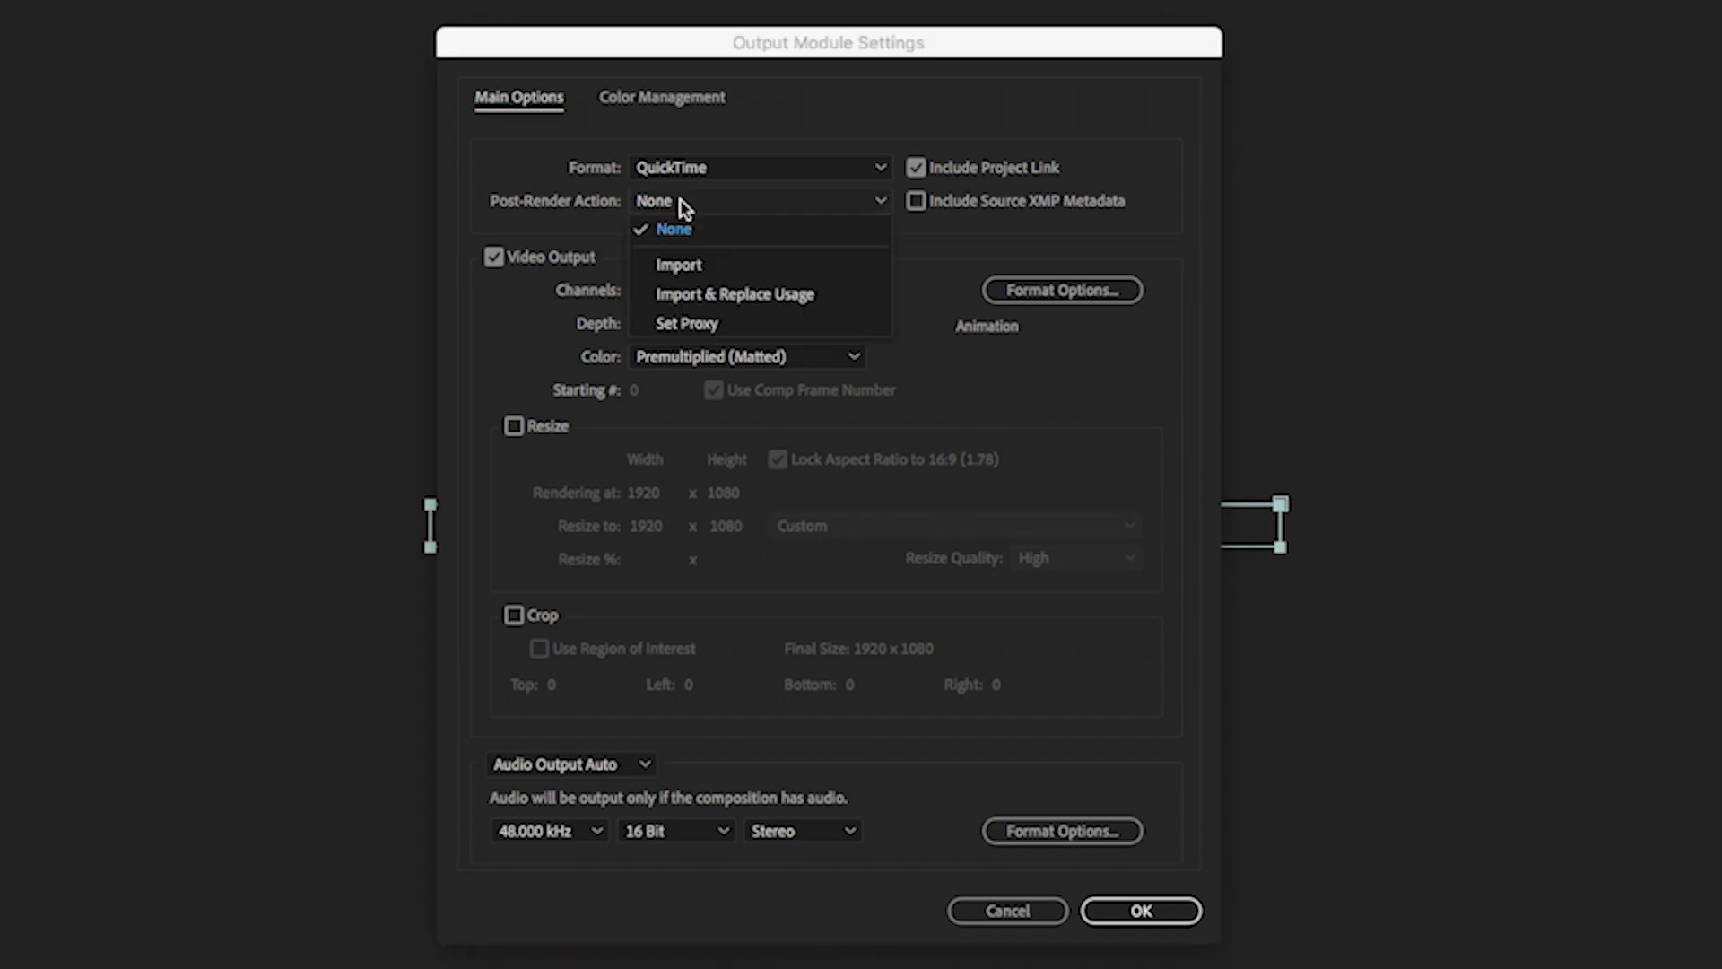
left_click(695, 267)
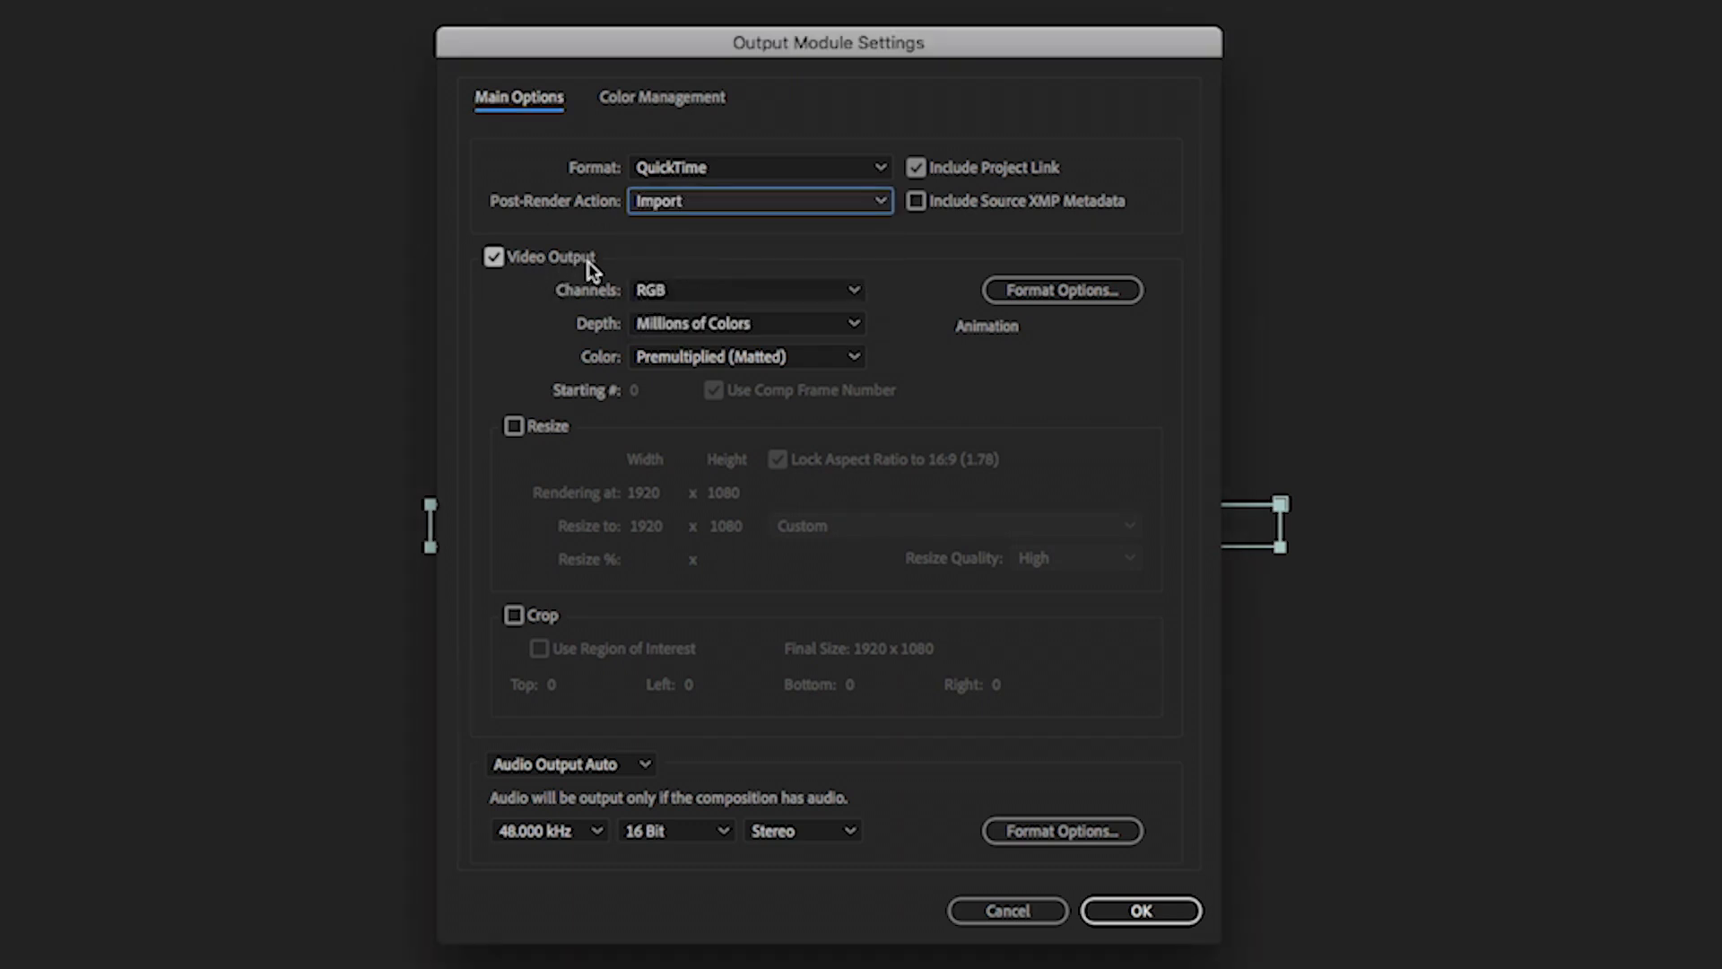
left_click(675, 296)
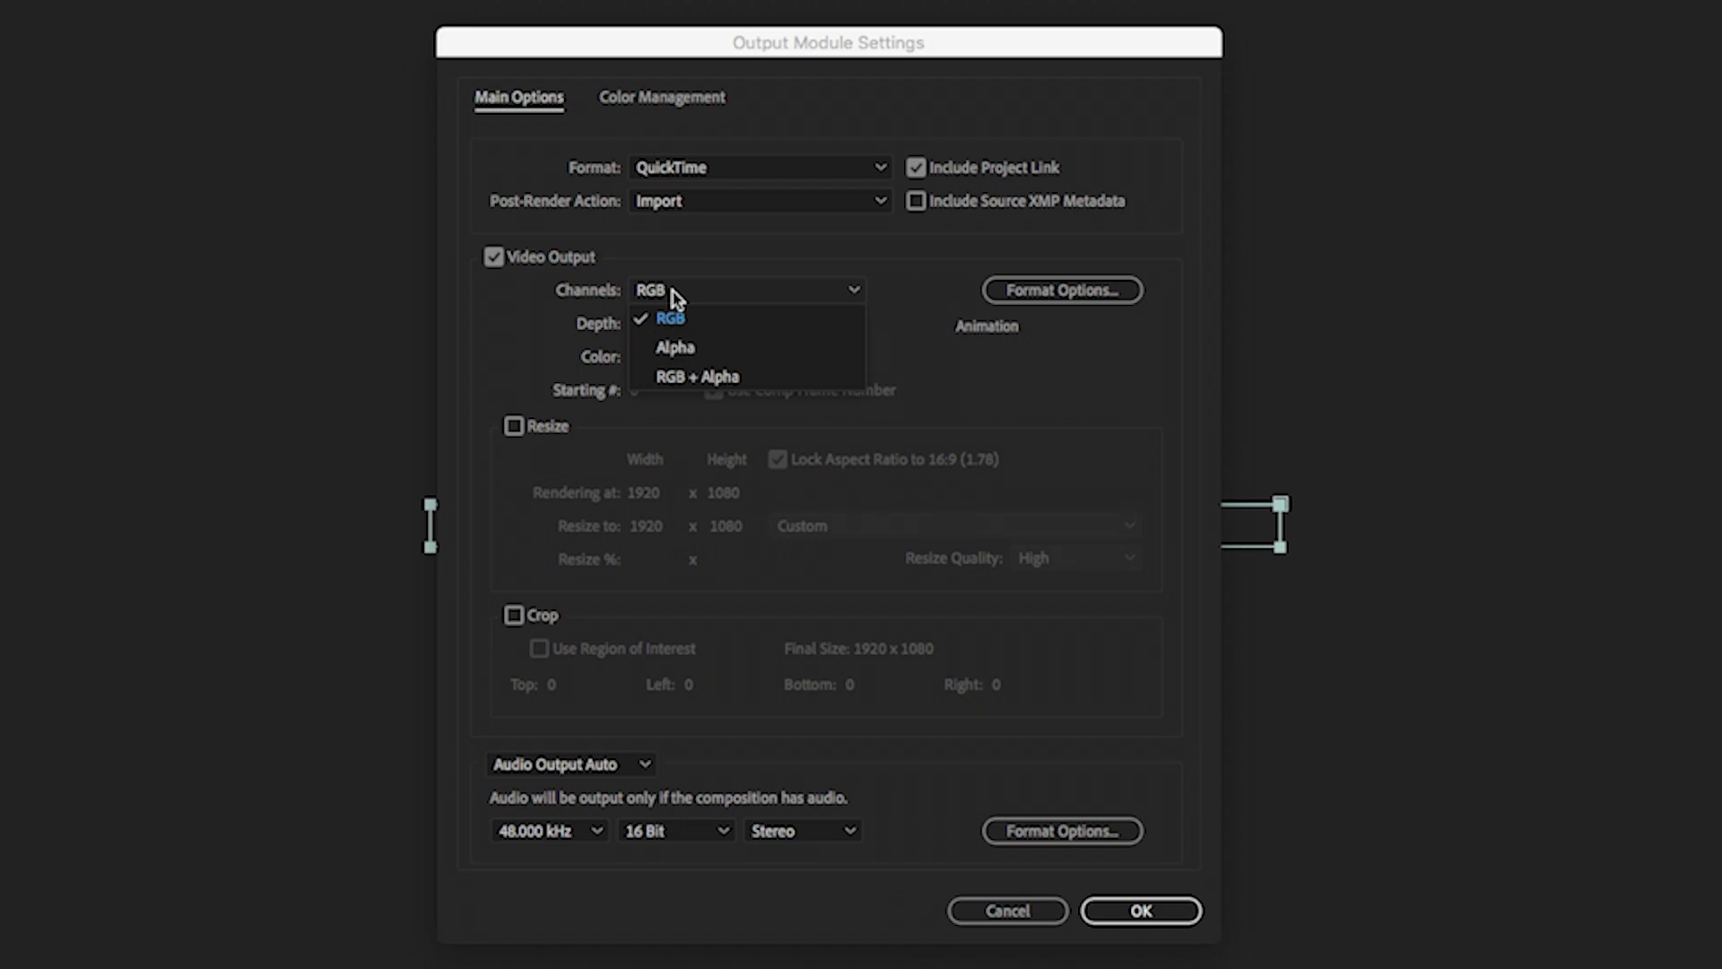
left_click(682, 379)
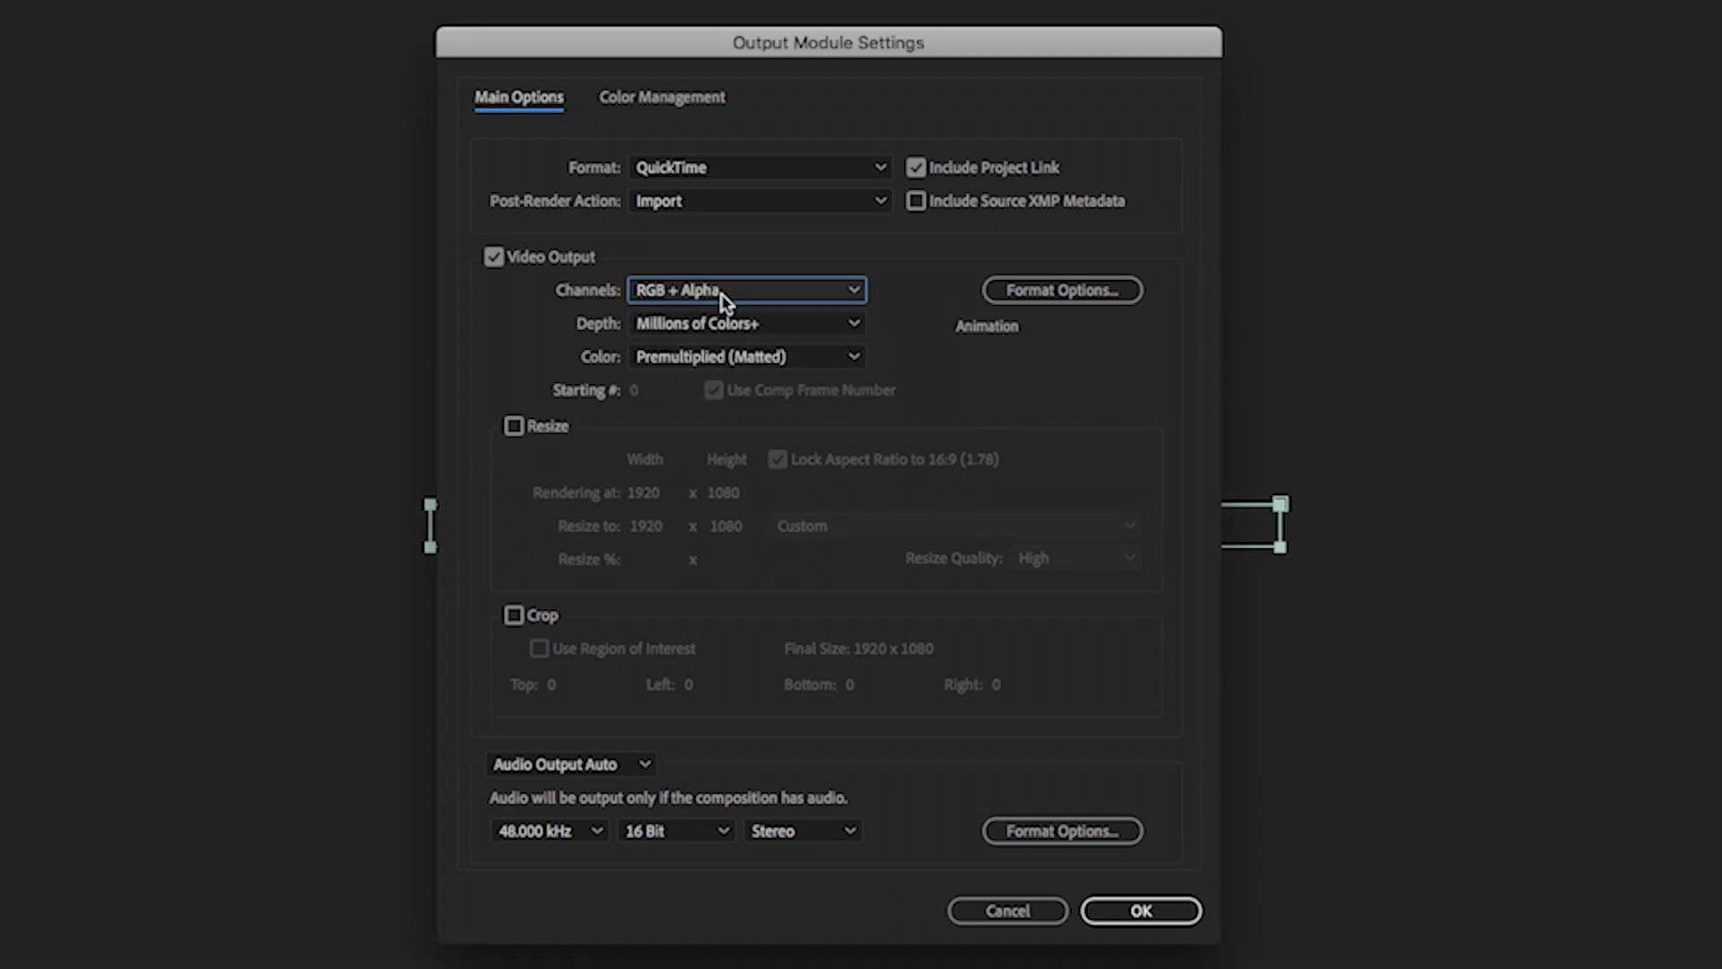
left_click(552, 768)
left_click(565, 855)
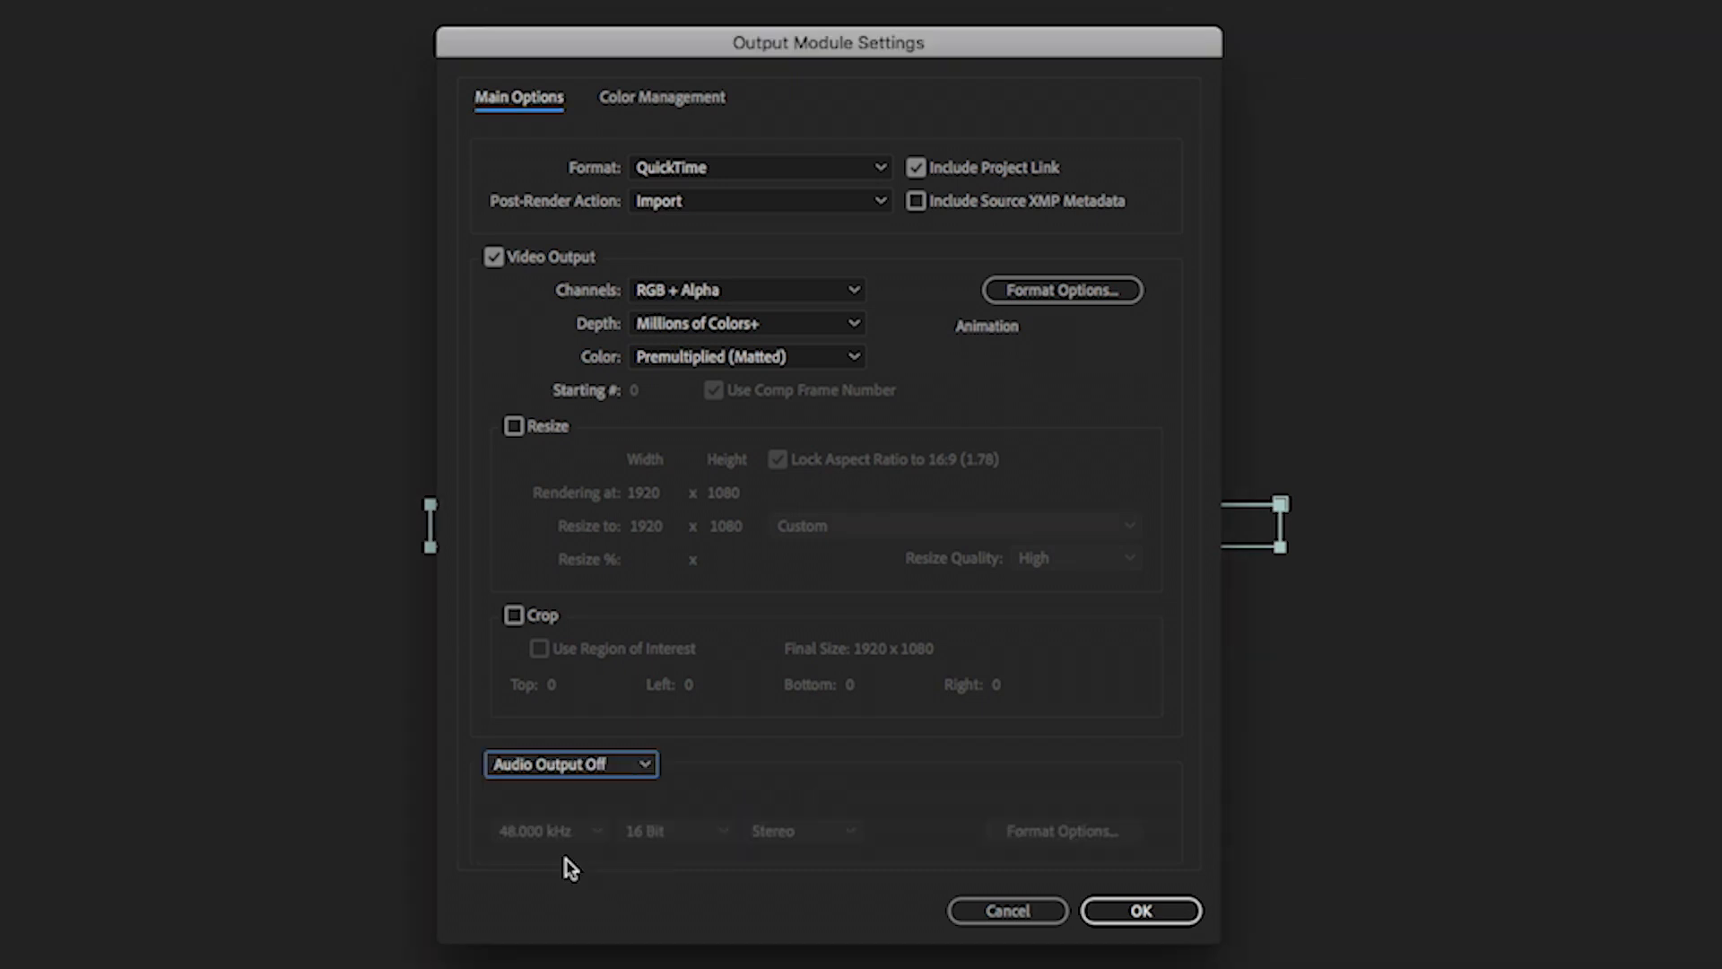
left_click(1141, 913)
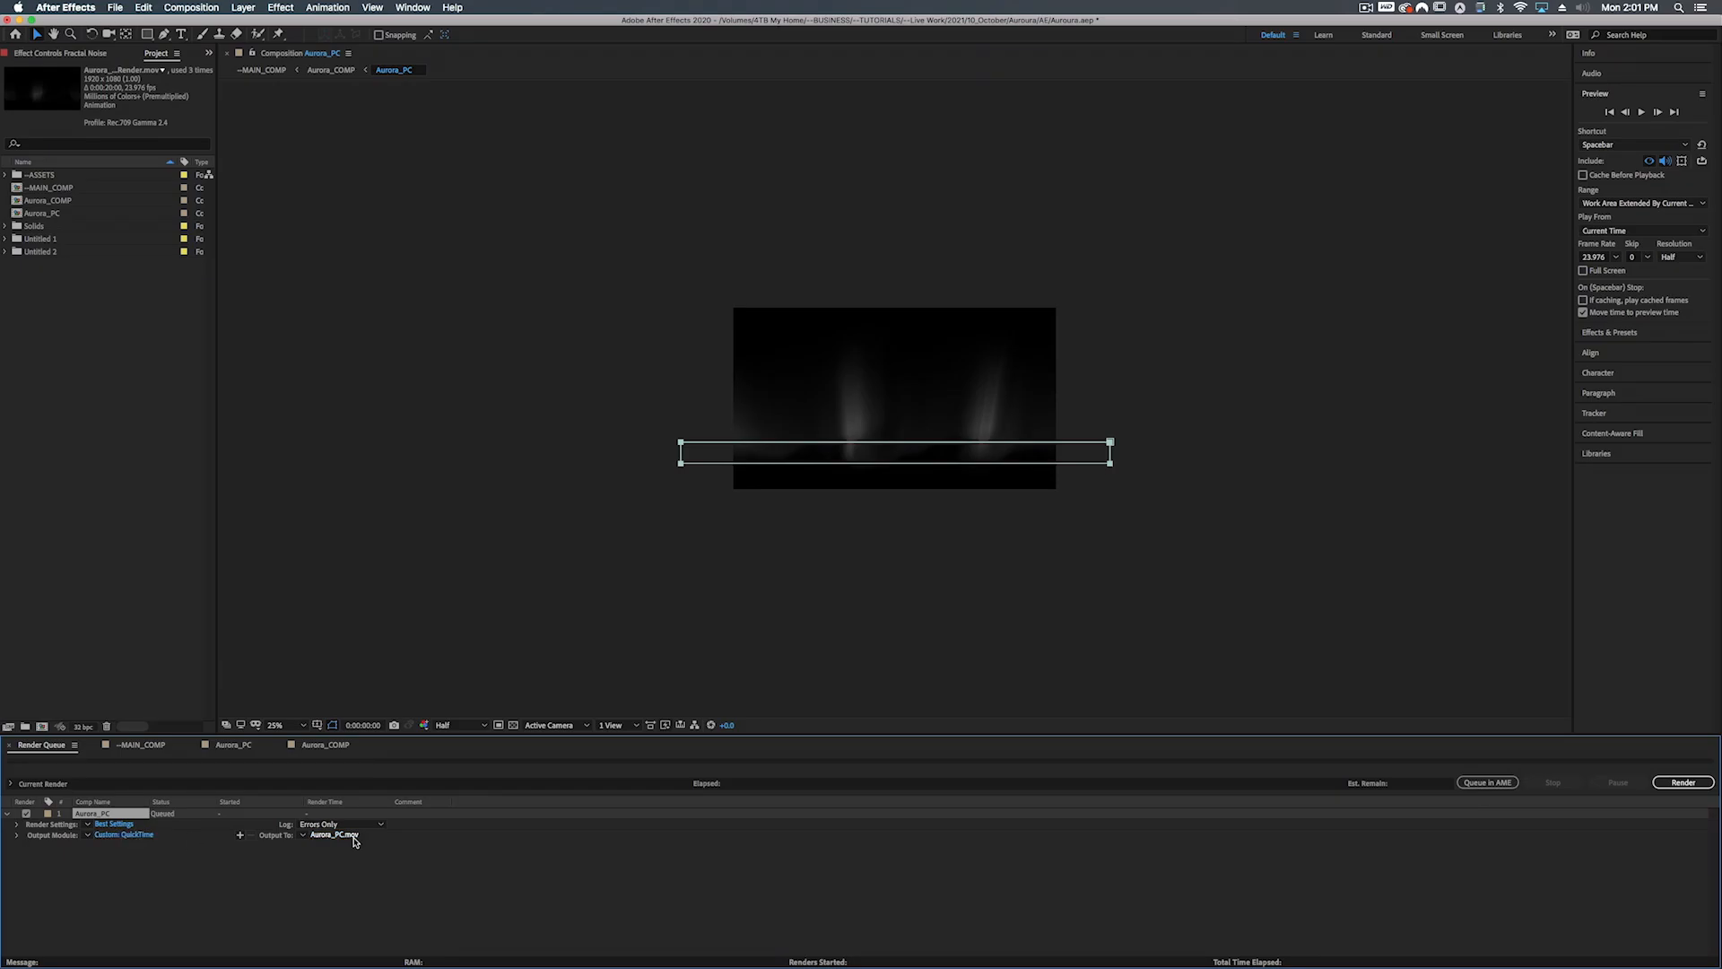
Name the output file Aurora_PC_Pre-Render_TUT.mov and render the queued Aurora_PC composition
left_click(351, 838)
left_click(1683, 783)
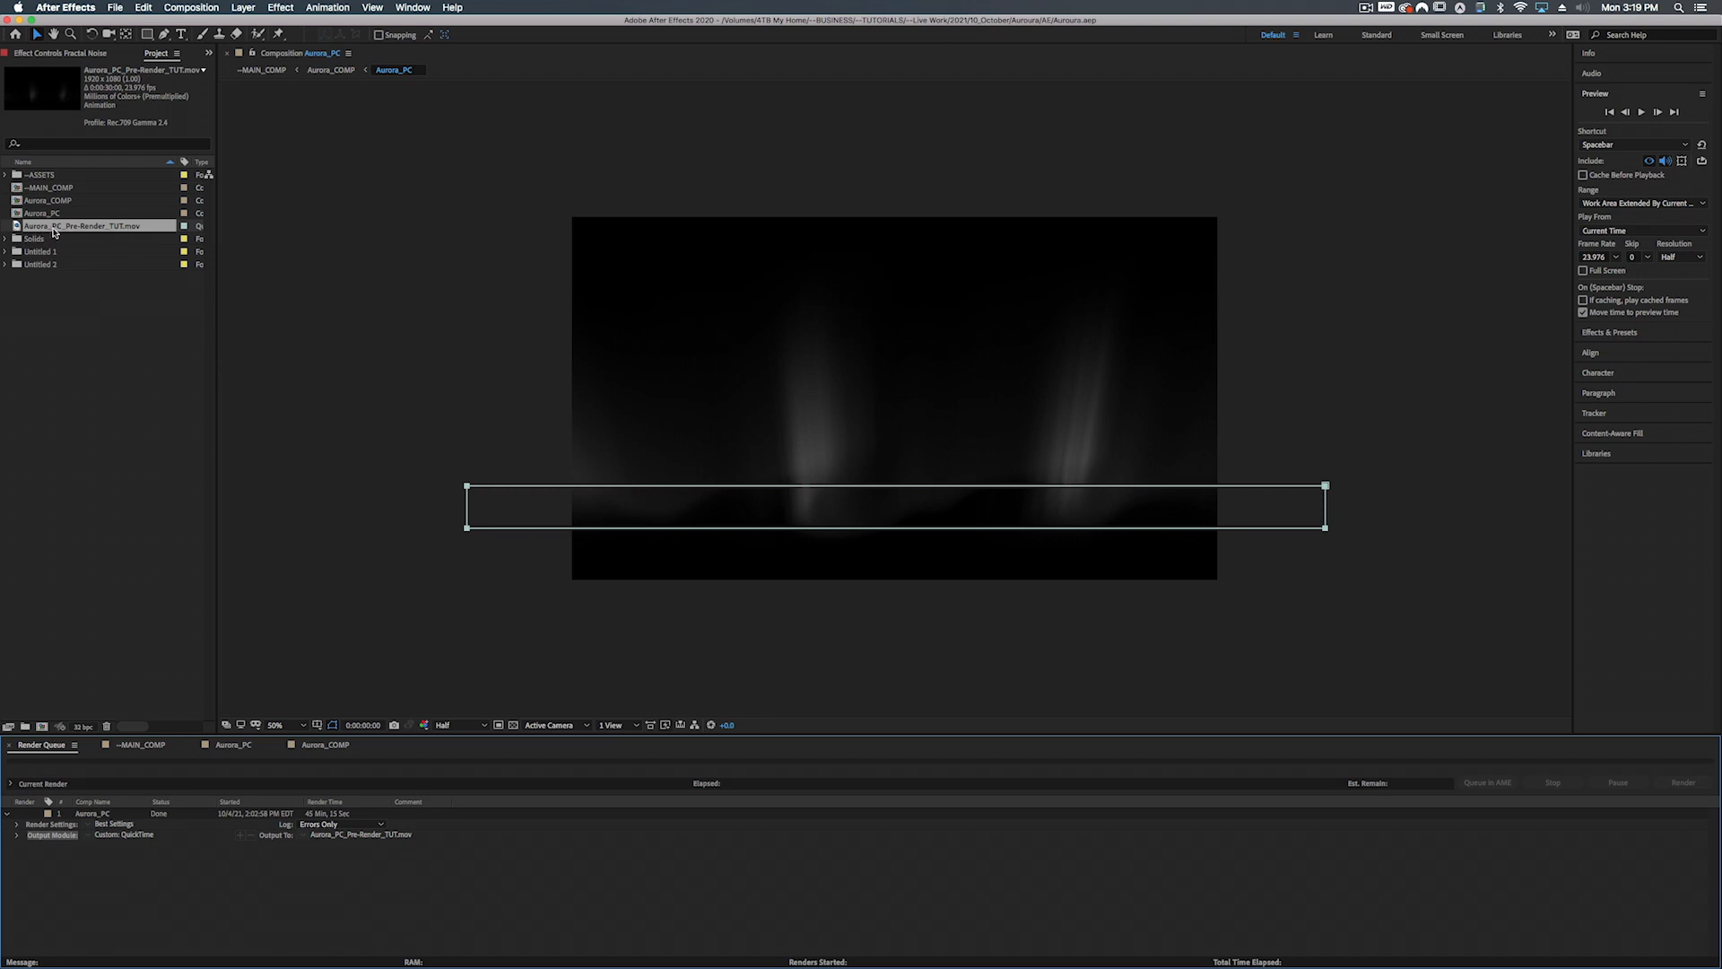
Replace the source of all three Aurora_PC layers in Aurora_COMP with Aurora_PC_Pre-Render_TUT.mov, keeping their effects and timing
left_click(321, 745)
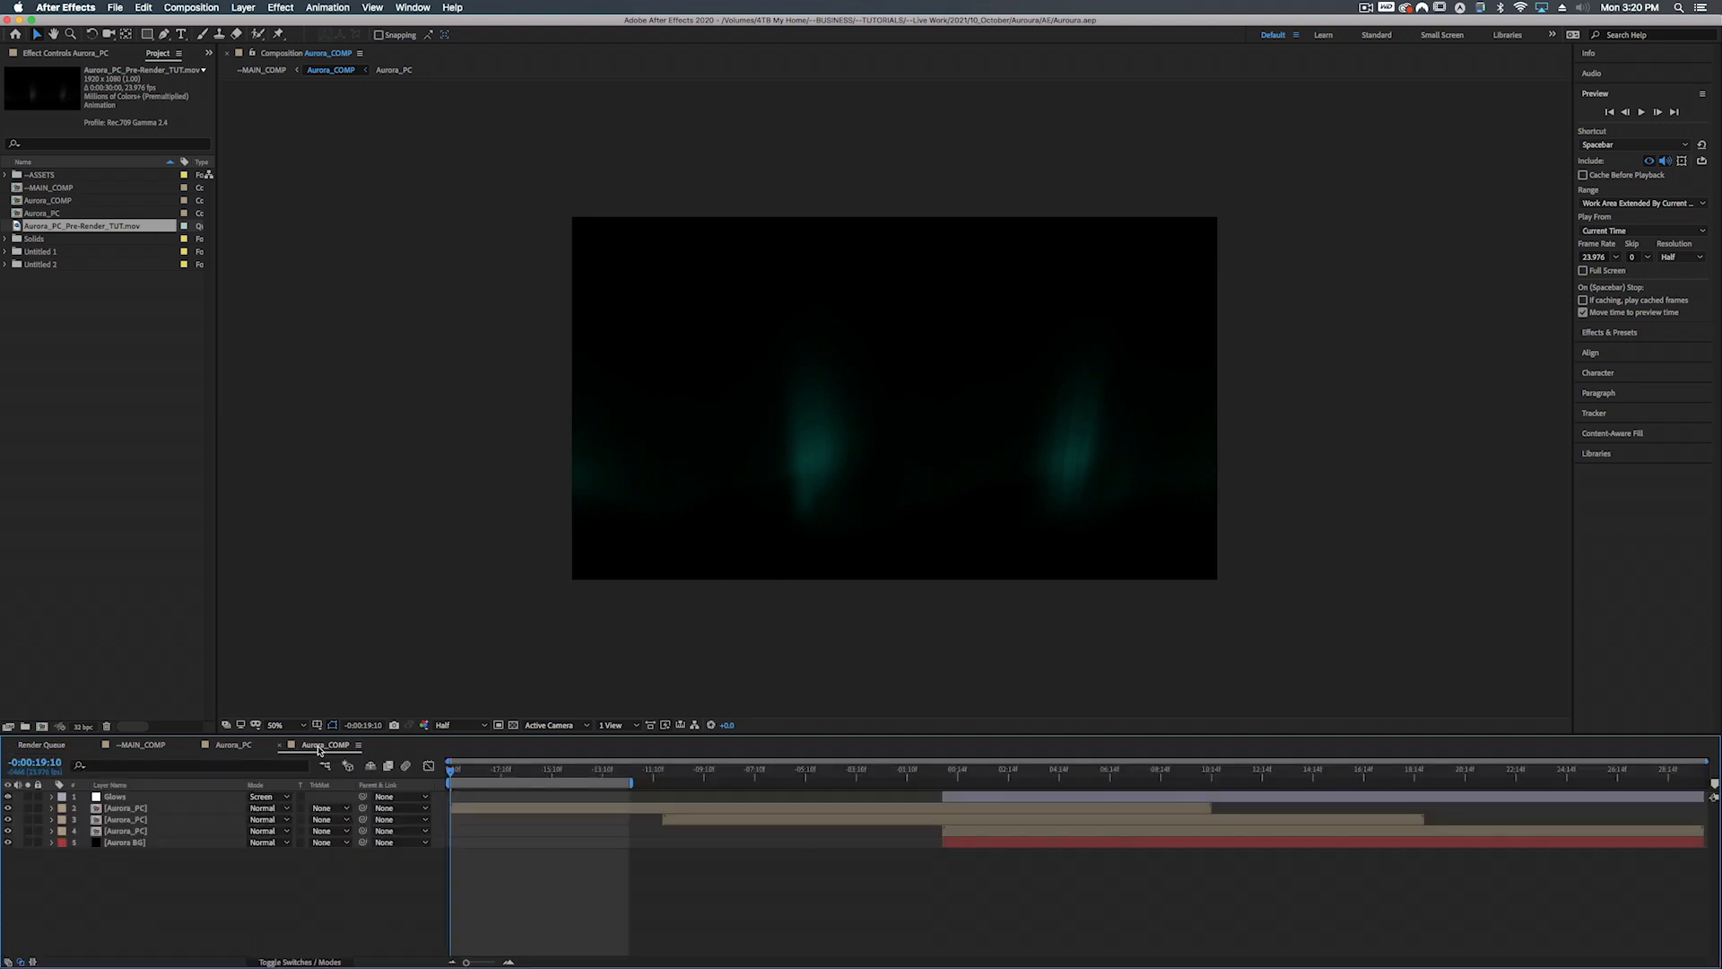
left_click(123, 813)
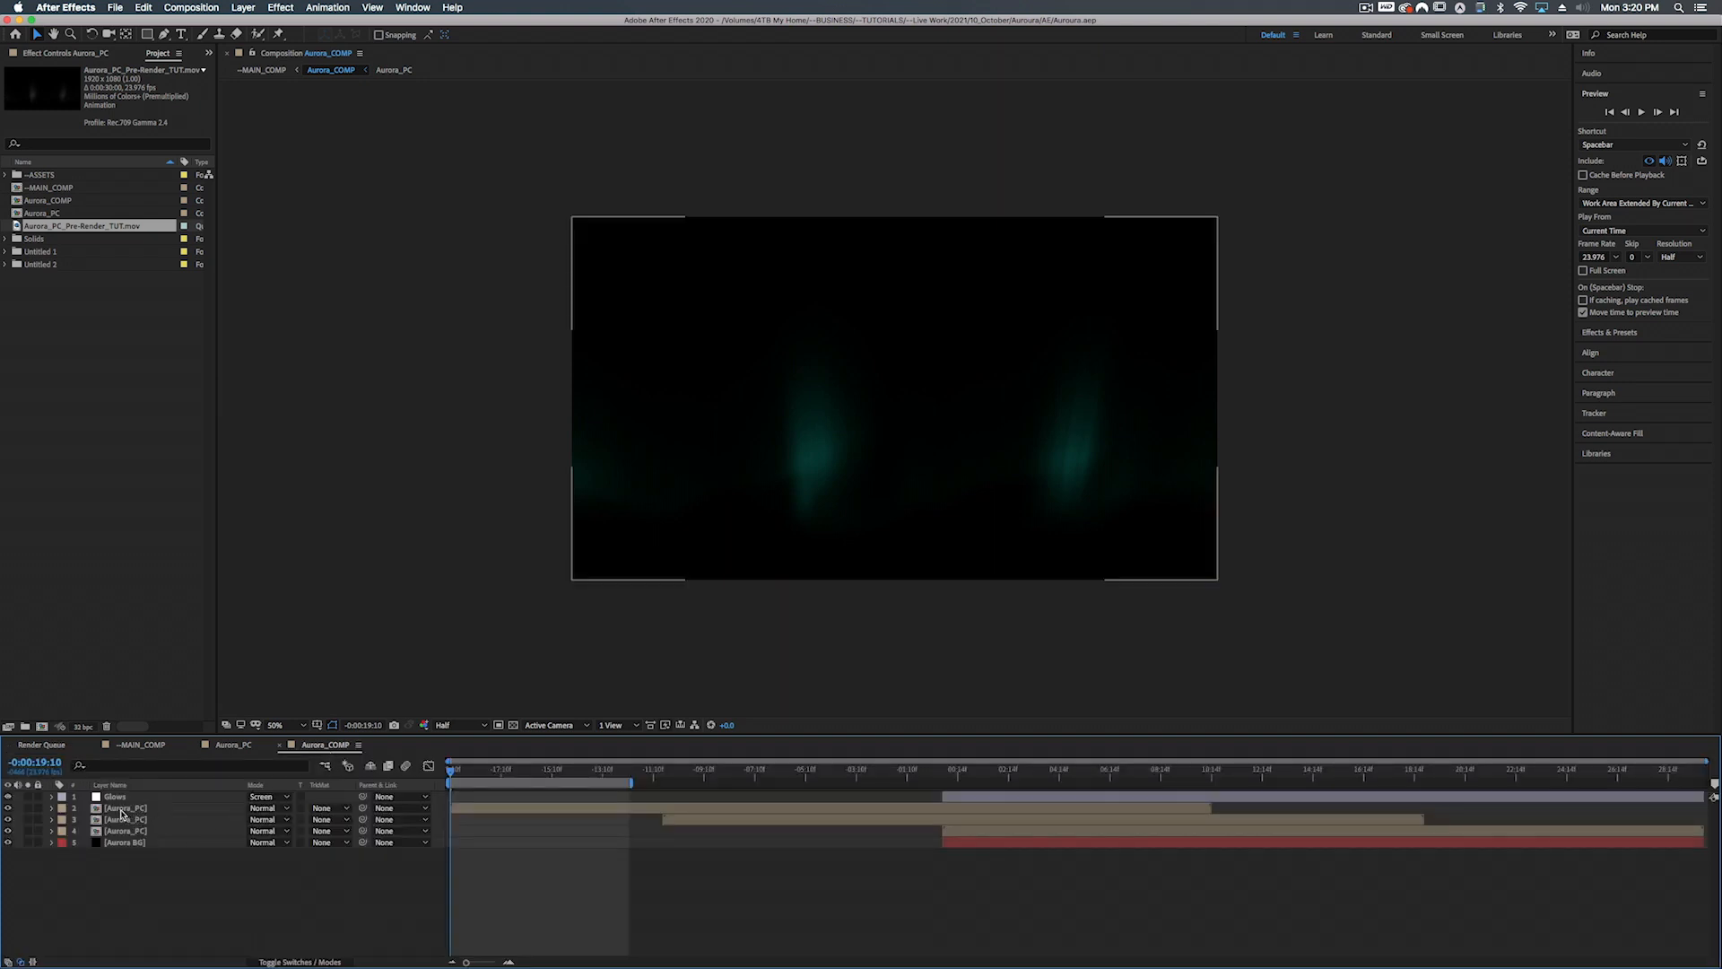
left_click(122, 811)
left_click(124, 832, "shift")
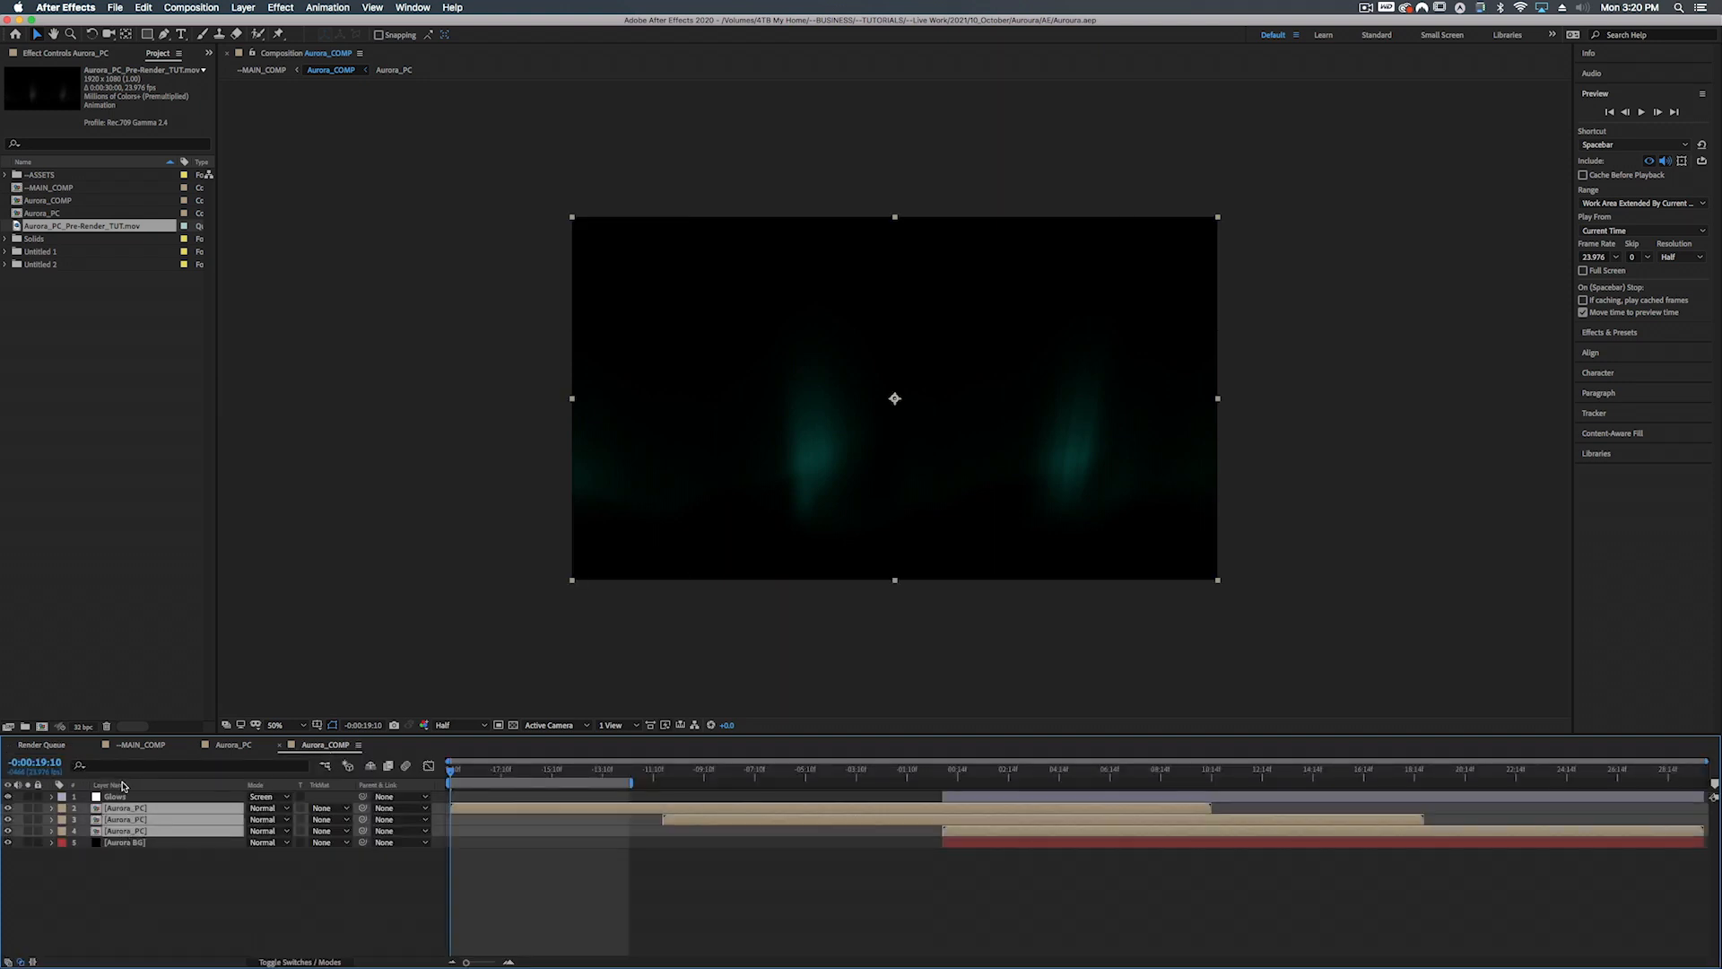
left_click(35, 228)
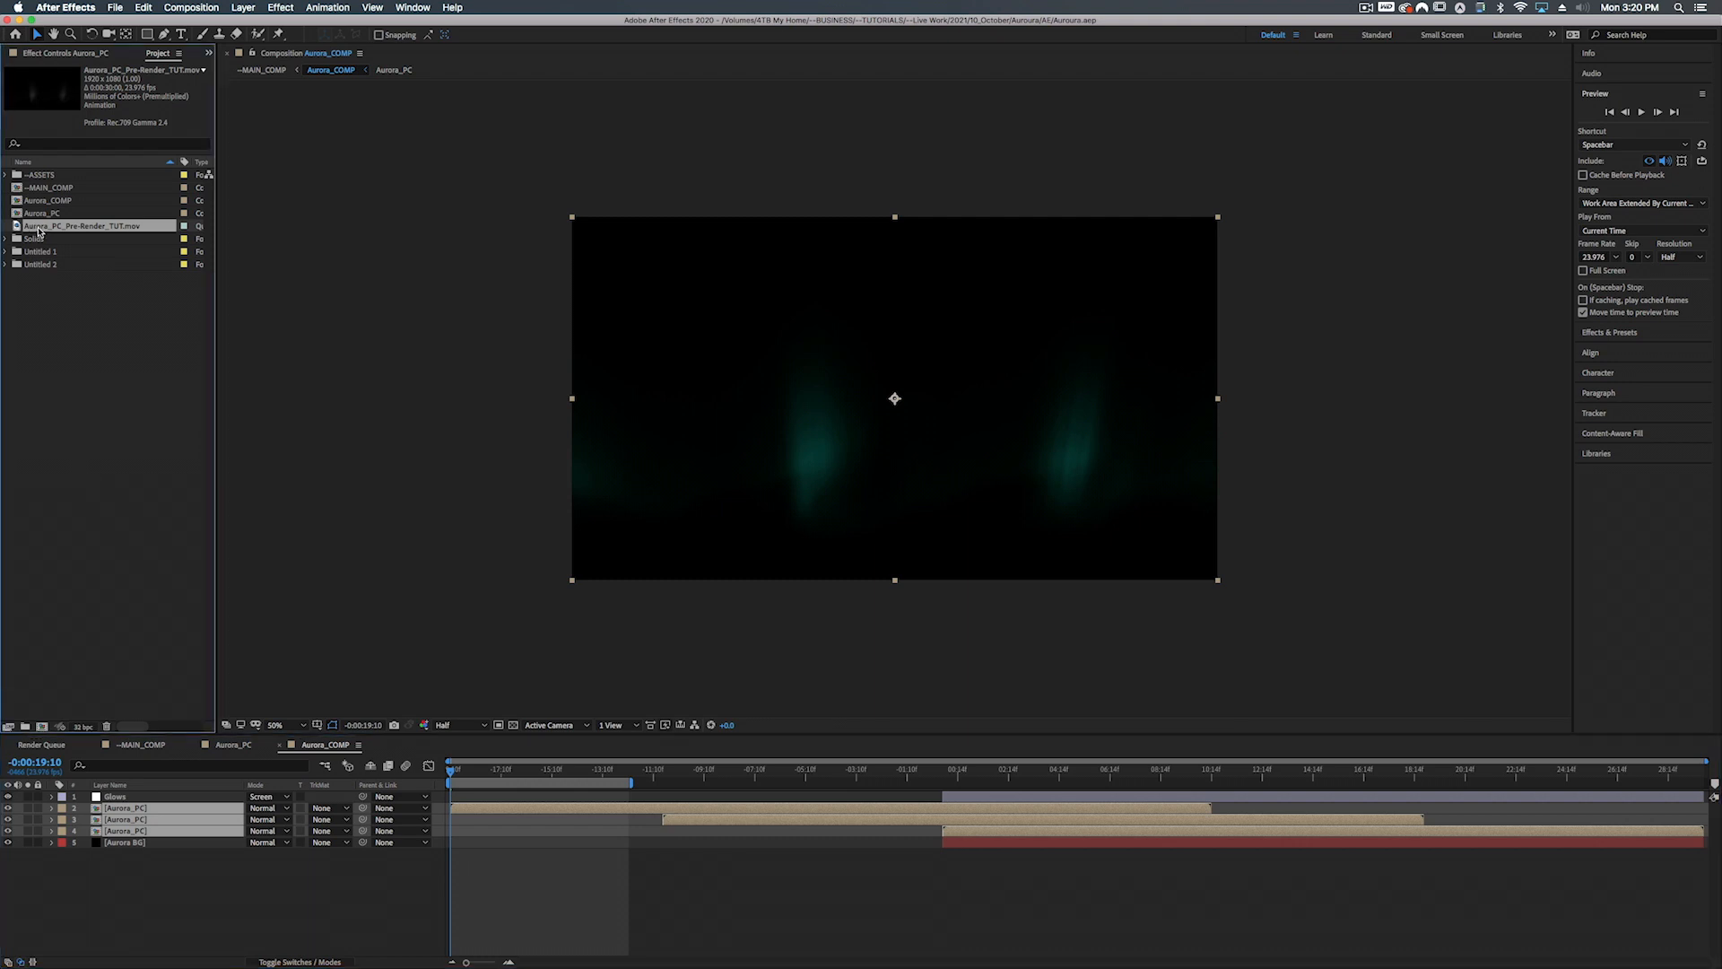
left_click_drag(38, 229, 137, 809)
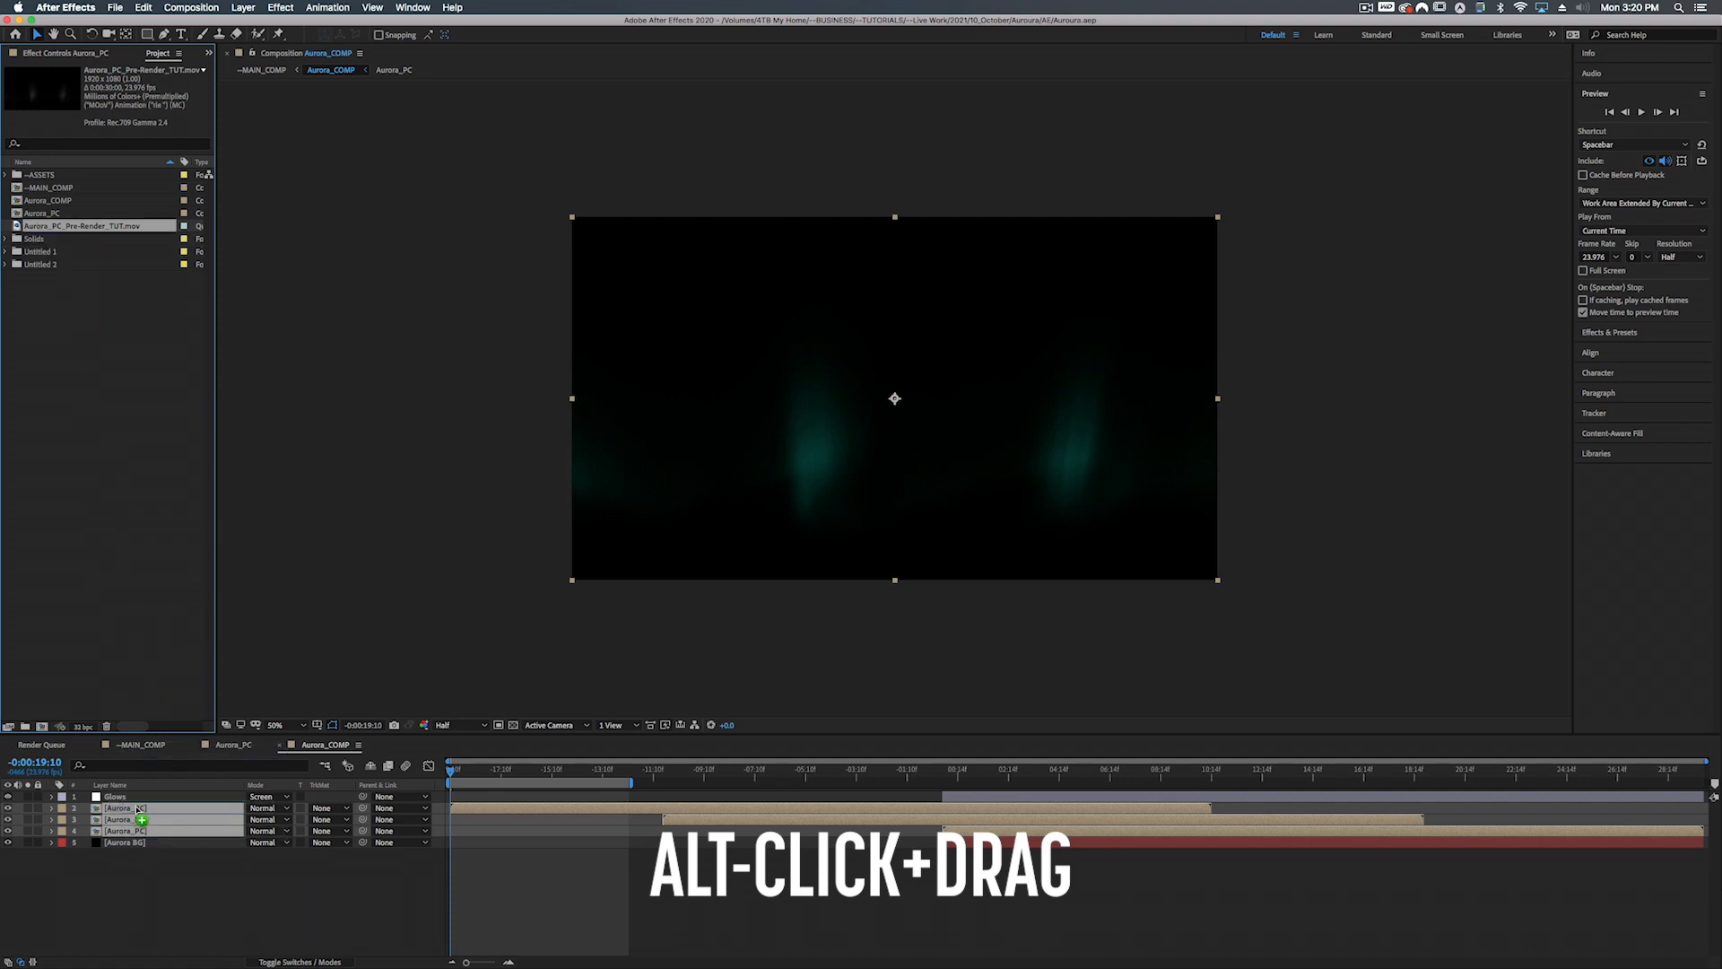
Shift Aurora_COMP's work area to start where the Glows layer begins and set the current time to 0:00:00:01
left_click_drag(889, 778, 970, 778)
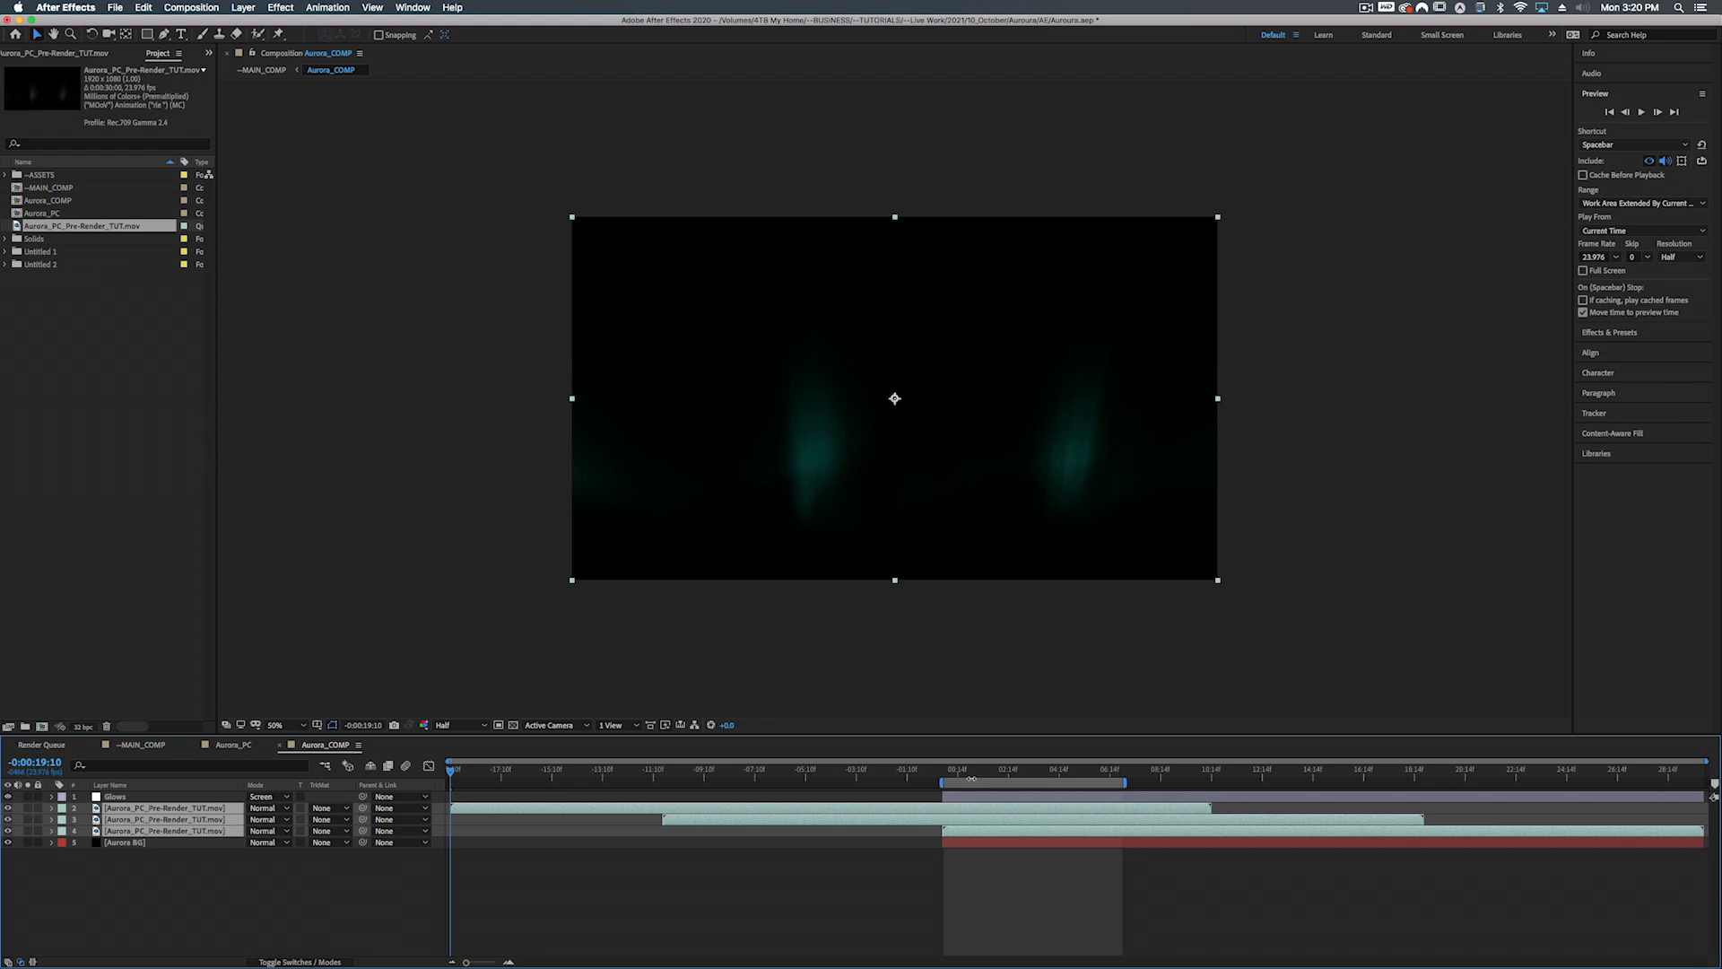
left_click_drag(977, 771, 944, 772)
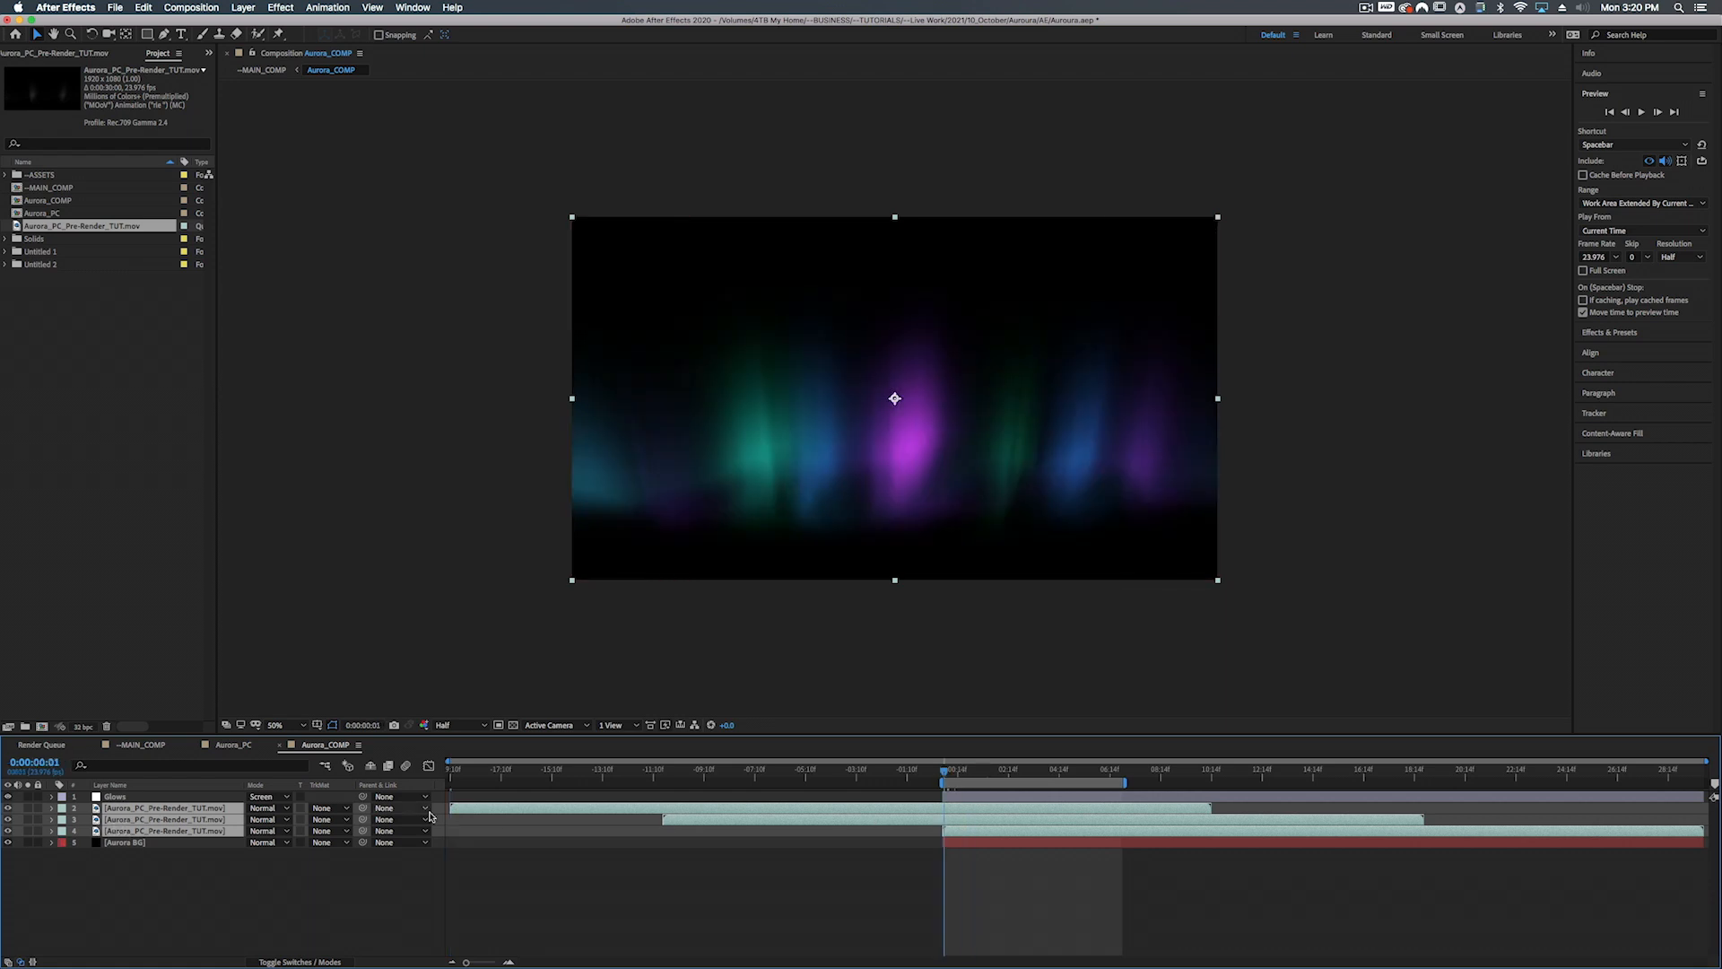
Return to the main composition and play back the aurora over the sunset sky using the pre-rendered footage
left_click(141, 746)
key("space")
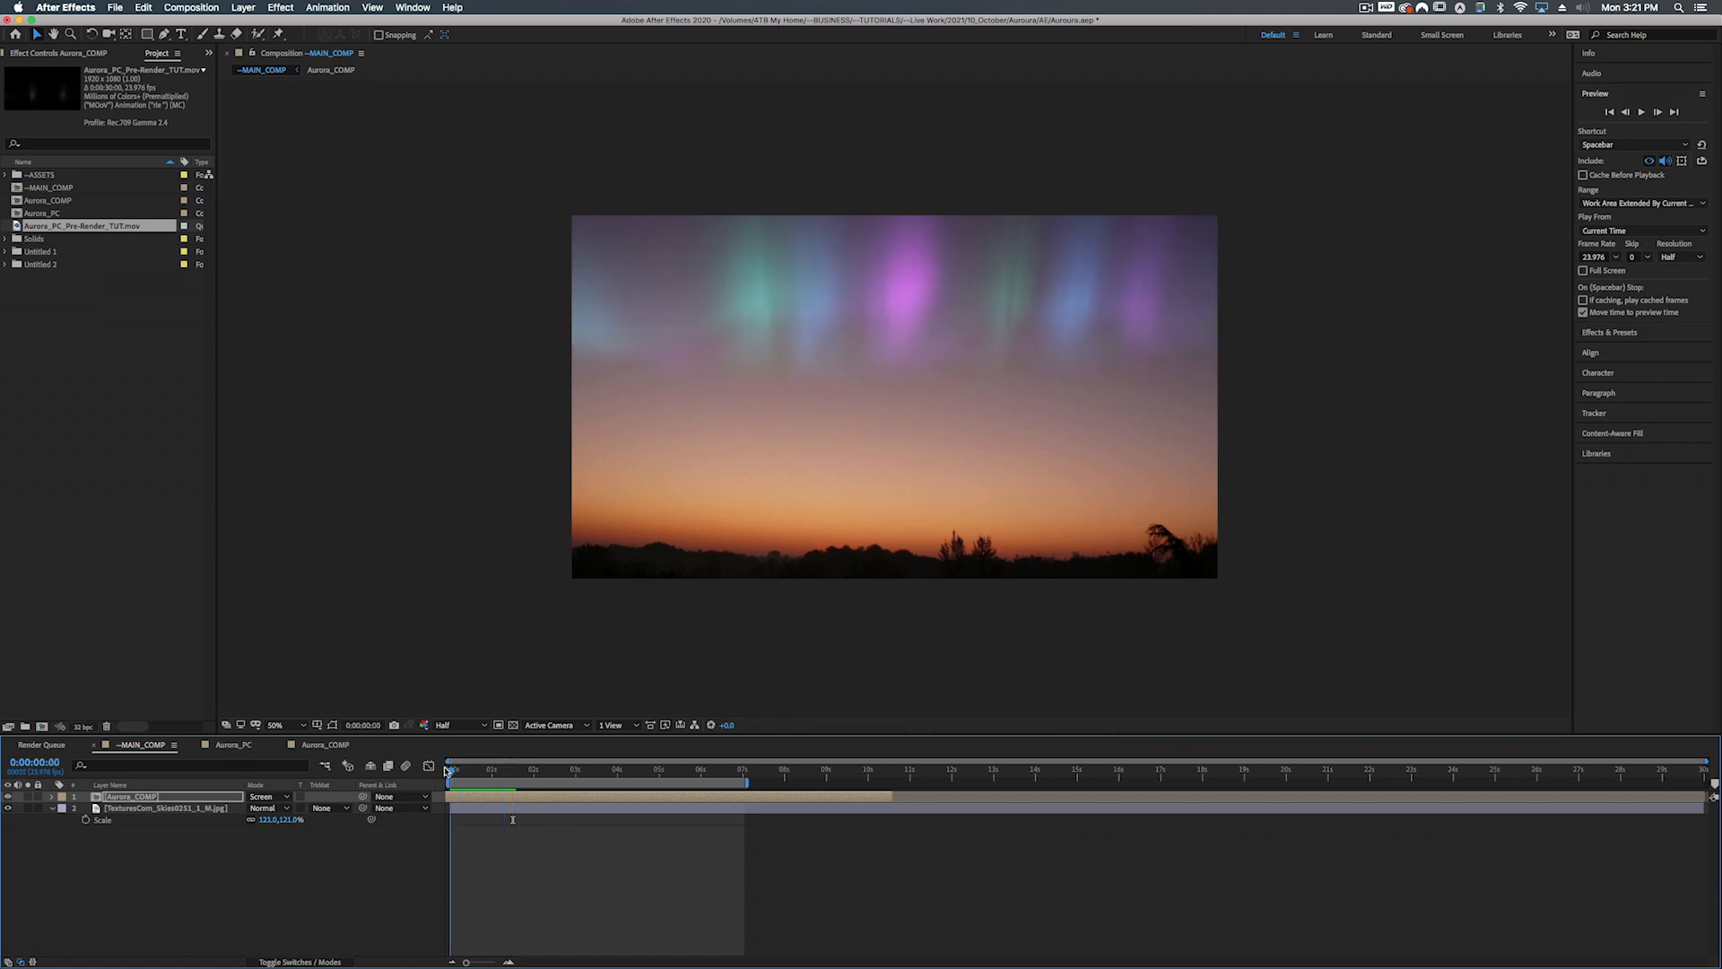